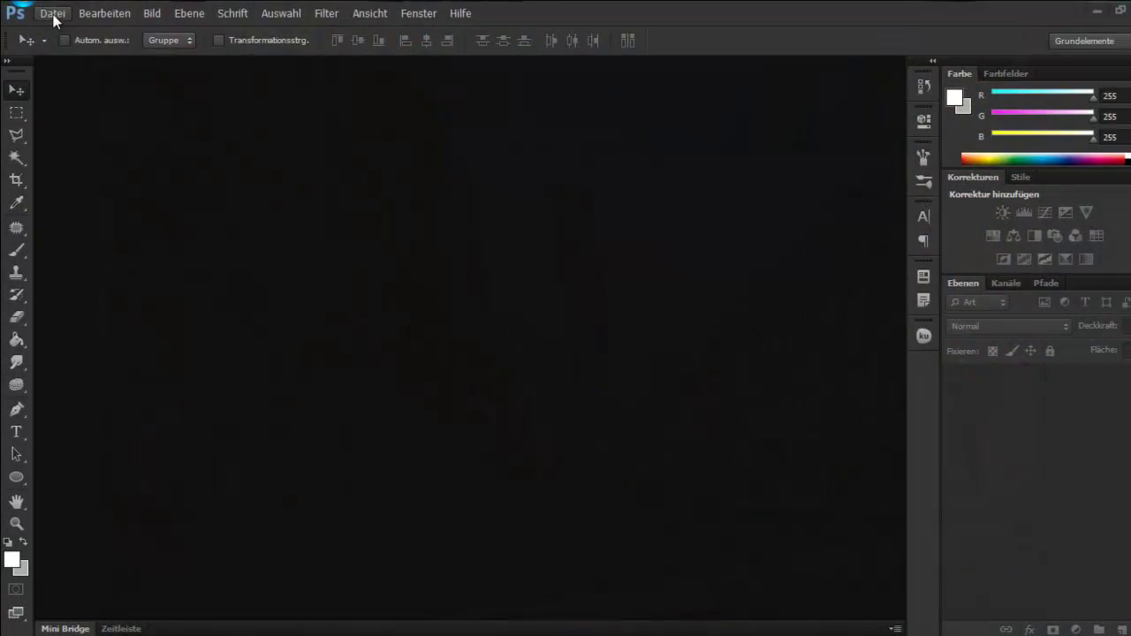
Step: Create a new blank white document
click(53, 13)
click(75, 33)
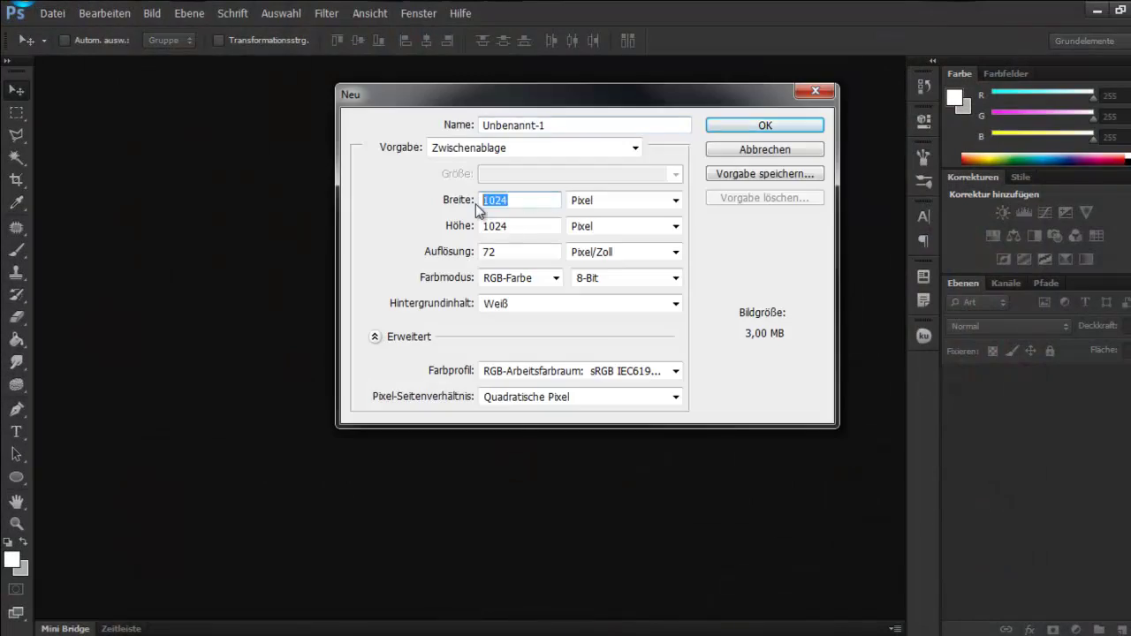
key(Return)
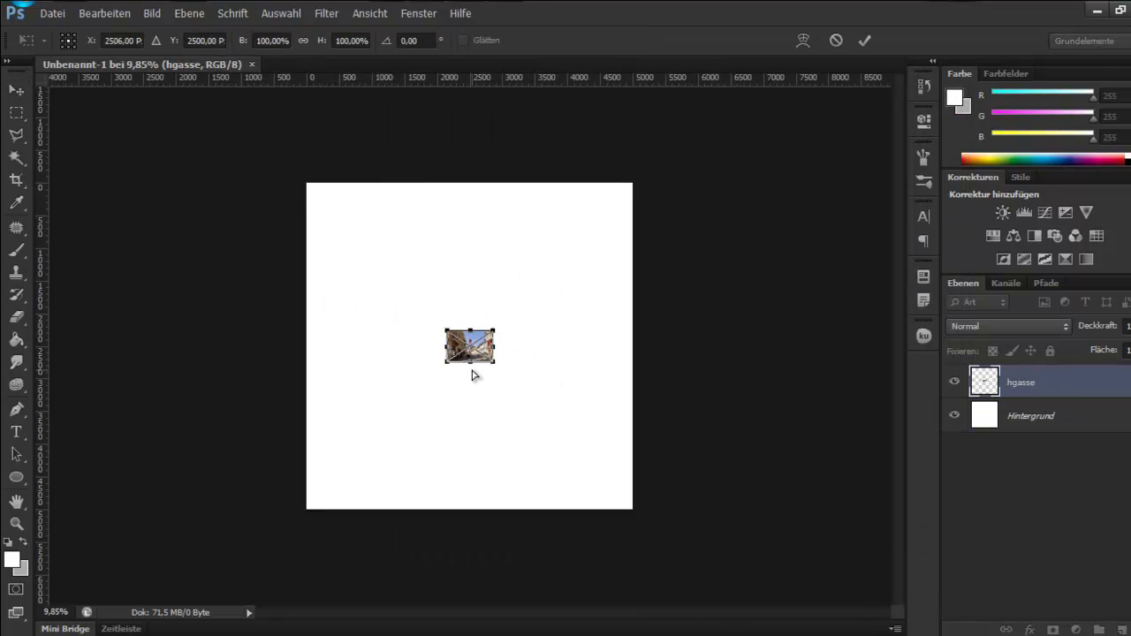
Step: Enlarge the placed hgasse street photo and commit its new size
scroll(515, 375, up, 2)
mouse_move(515, 375)
mouse_down()
mouse_move(681, 469)
mouse_move(732, 517)
mouse_up()
key(Return)
scroll(340, 358, up, 3)
scroll(341, 358, down, 3)
key(ctrl+t)
key(Return)
scroll(177, 222, up, 1)
Step: Cut the photo's left half onto its own layer, shift it left, and hide hgasse
click(17, 113)
drag(208, 124, 524, 581)
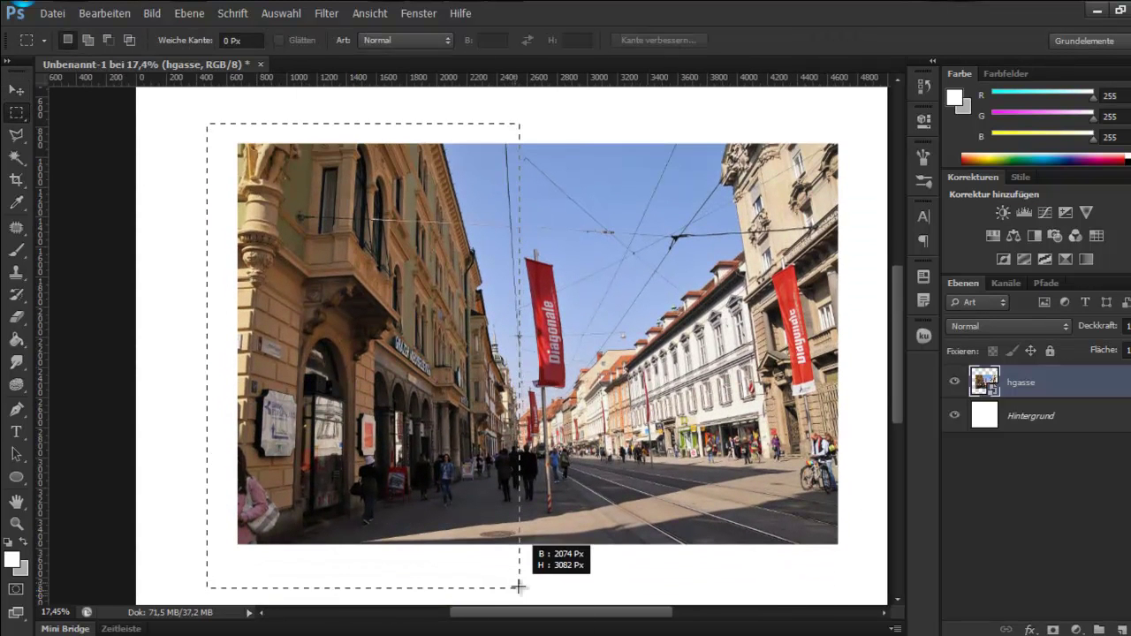
key(ctrl+x)
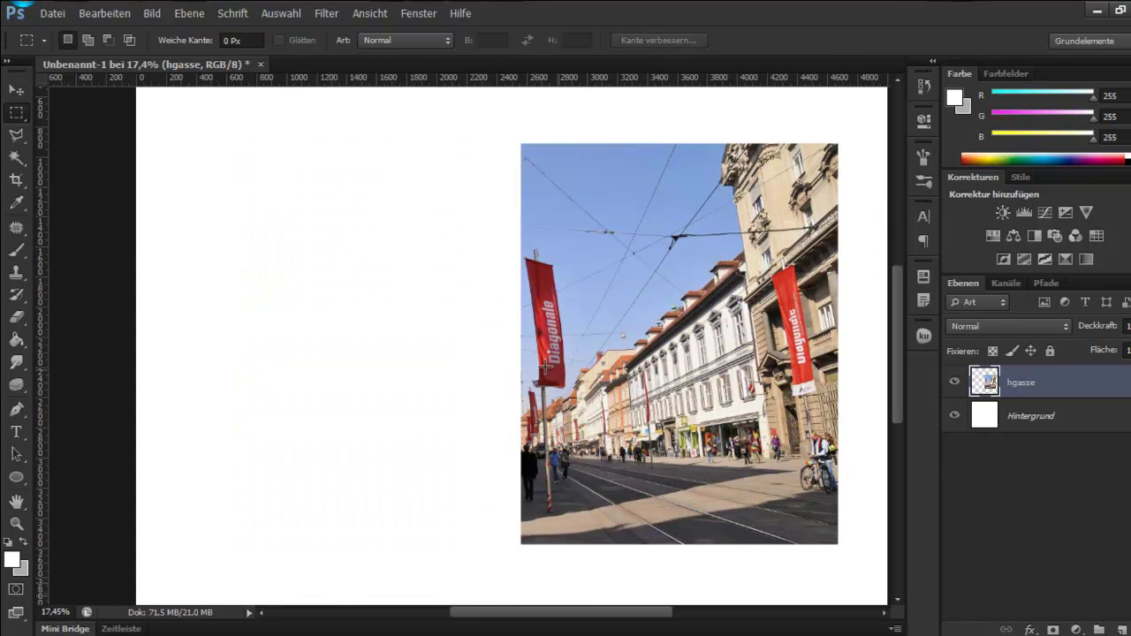
key(ctrl+v)
key(v)
drag(428, 320, 237, 312)
click(954, 415)
Step: Switch to the Polygonal Lasso and start the outline at the building's roofline
scroll(347, 213, up, 4)
right_click(16, 136)
click(70, 162)
click(334, 115)
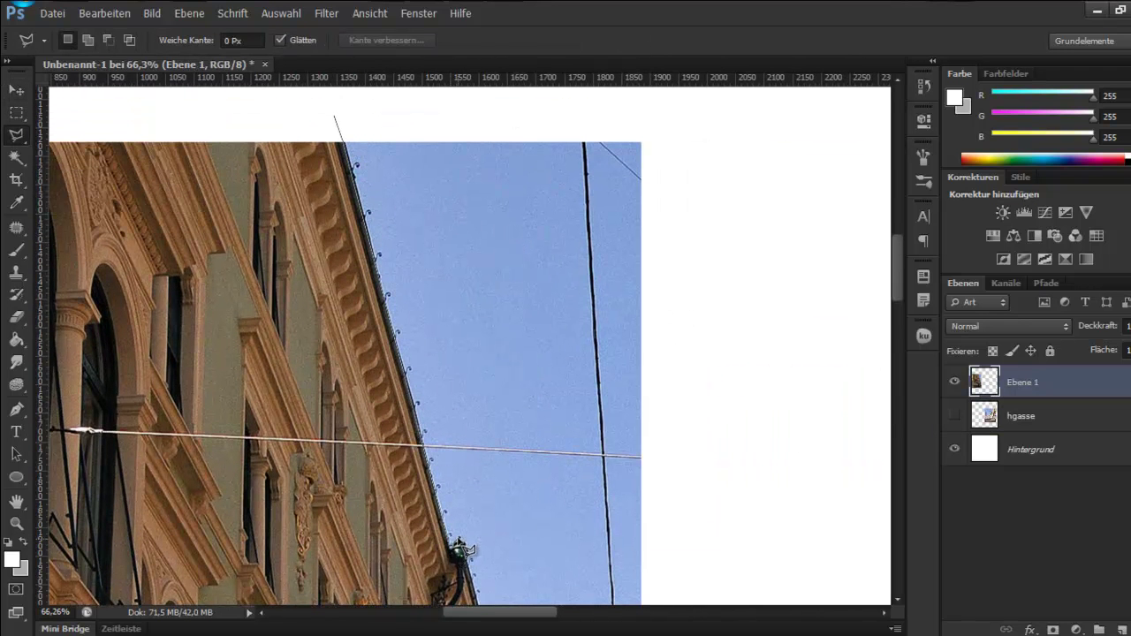
Step: Trace the outline along the pavement, around the advertising board, to the bottom-left corner
scroll(495, 566, down, 3)
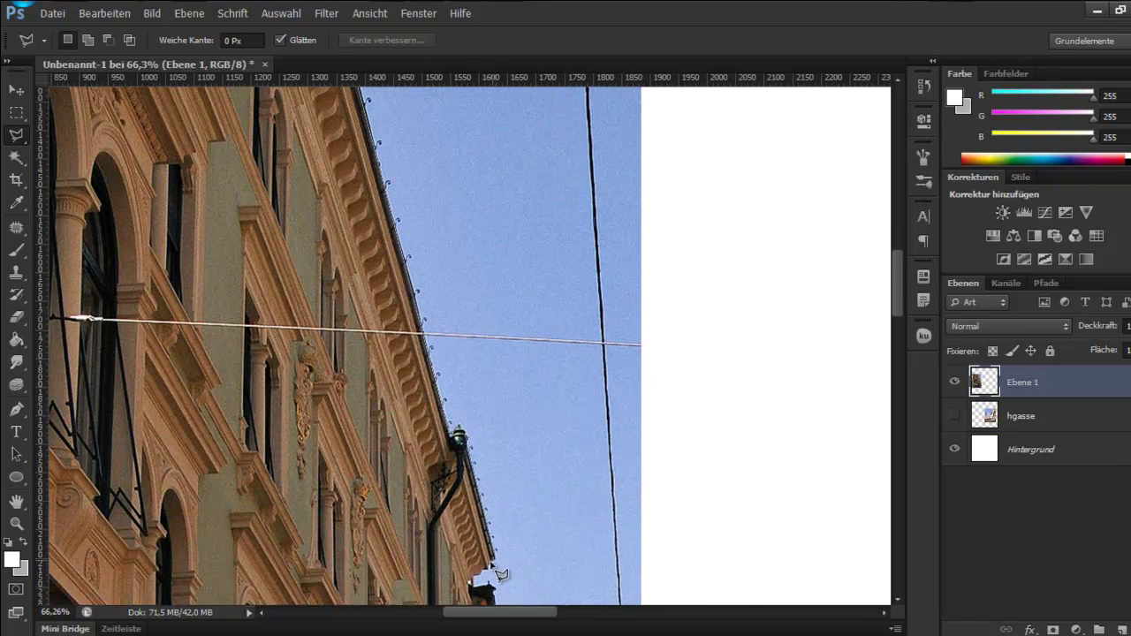
scroll(481, 583, down, 2)
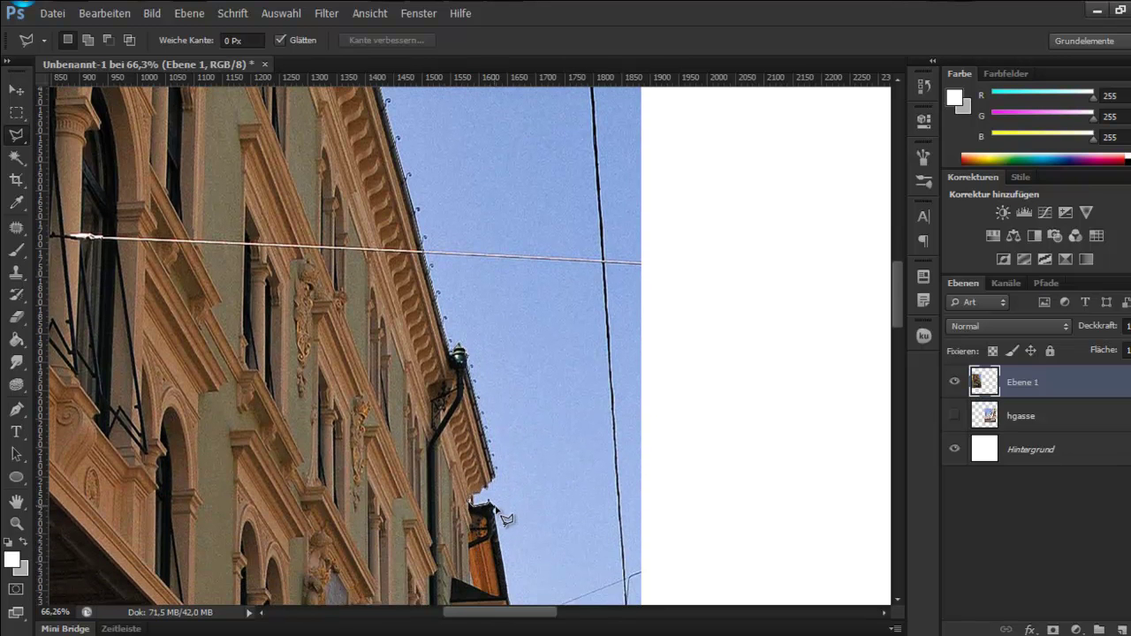
scroll(496, 510, down, 1)
scroll(508, 503, down, 2)
scroll(528, 536, down, 2)
scroll(530, 522, down, 1)
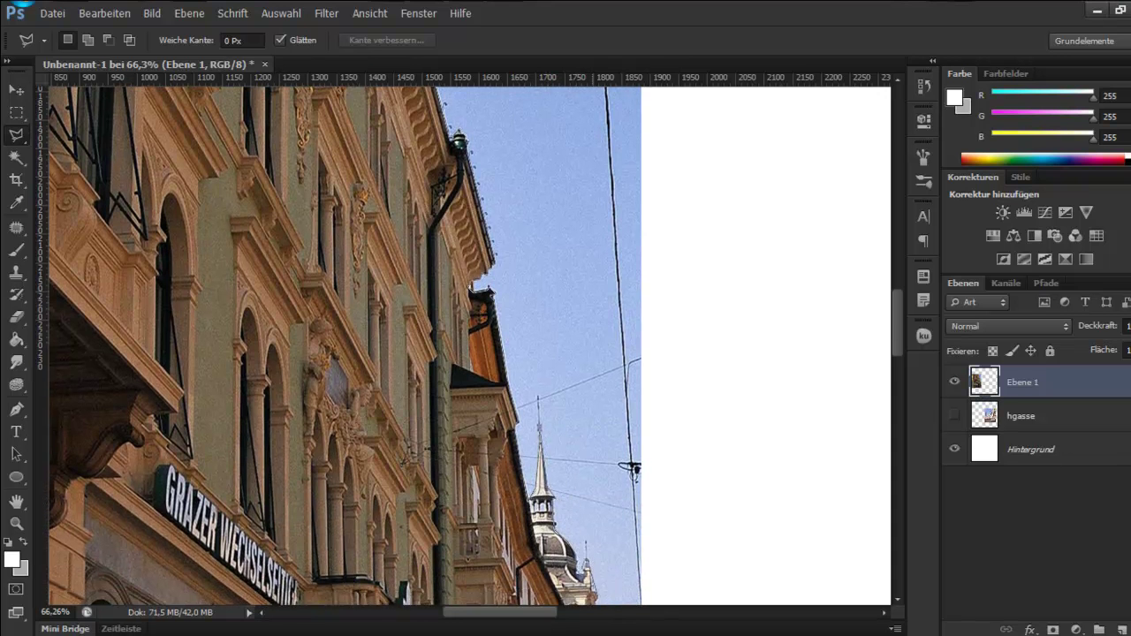
scroll(603, 530, down, 3)
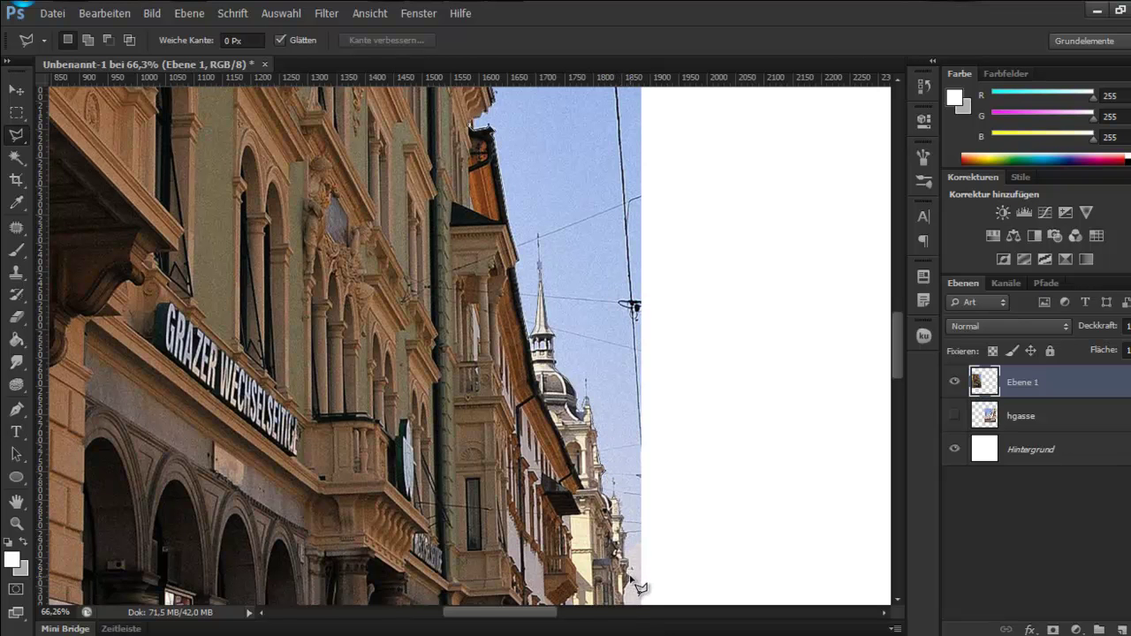
scroll(638, 588, down, 2)
scroll(638, 508, down, 2)
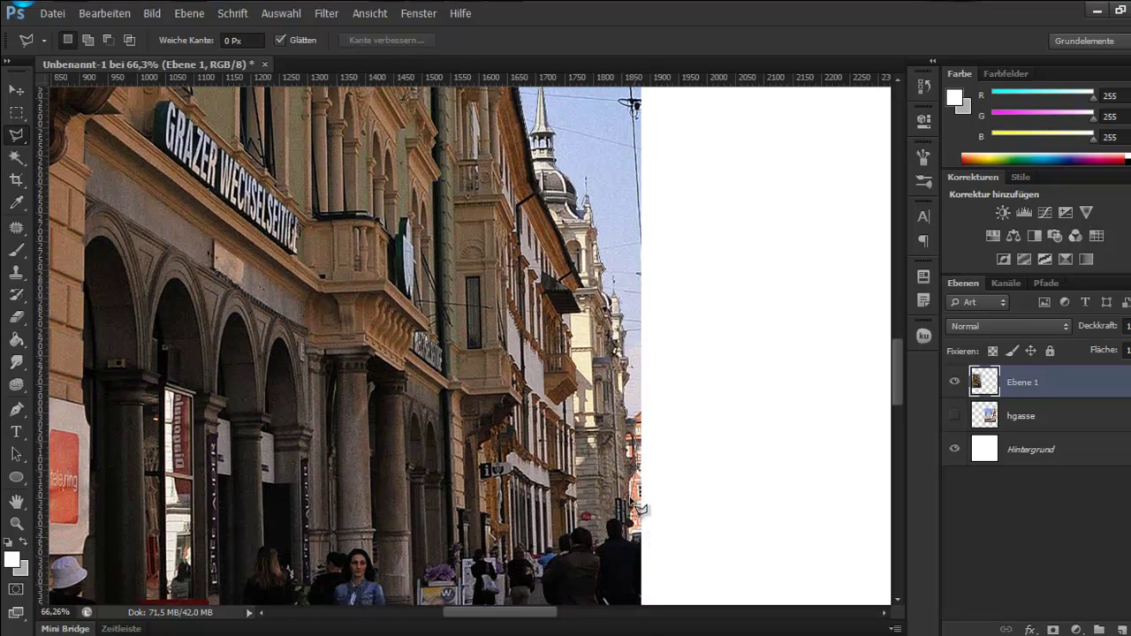
scroll(645, 530, down, 1)
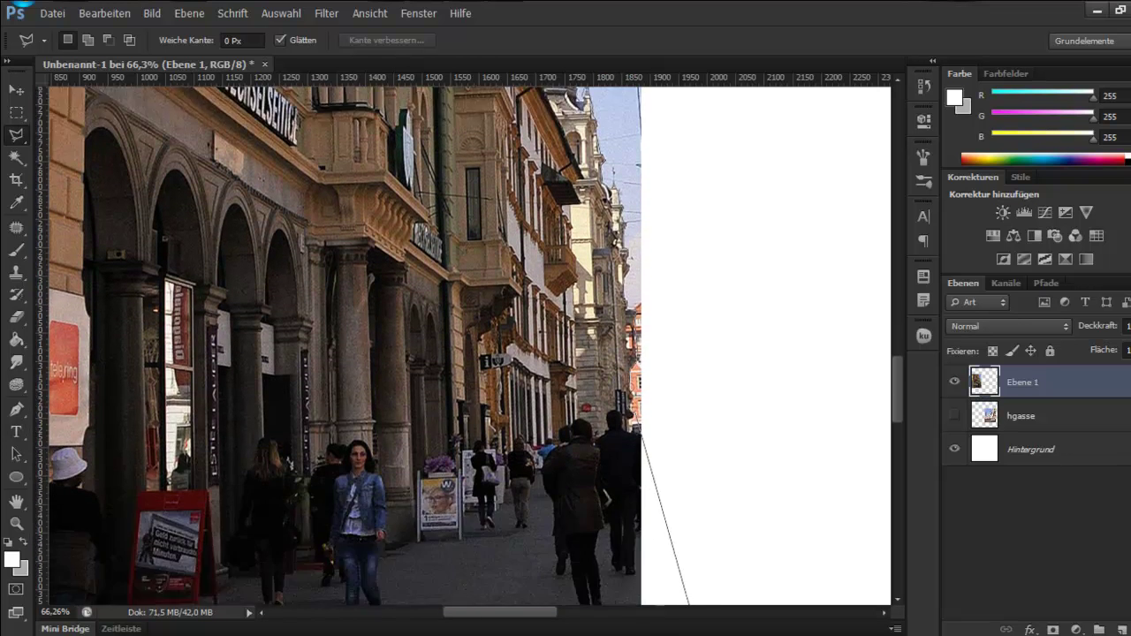
scroll(648, 504, down, 1)
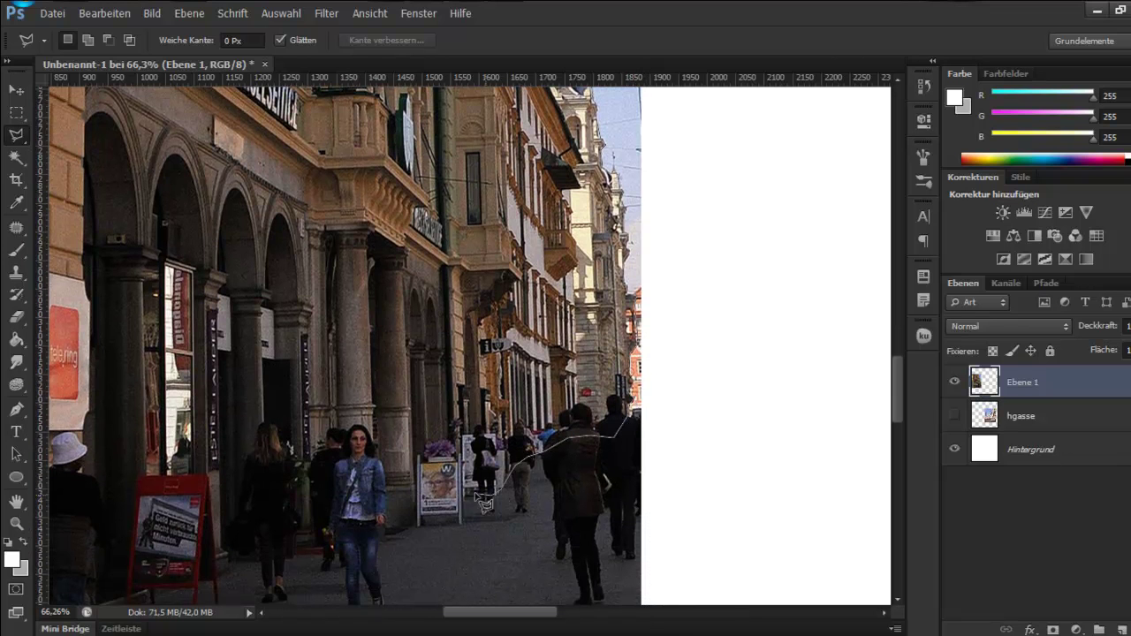
click(230, 558)
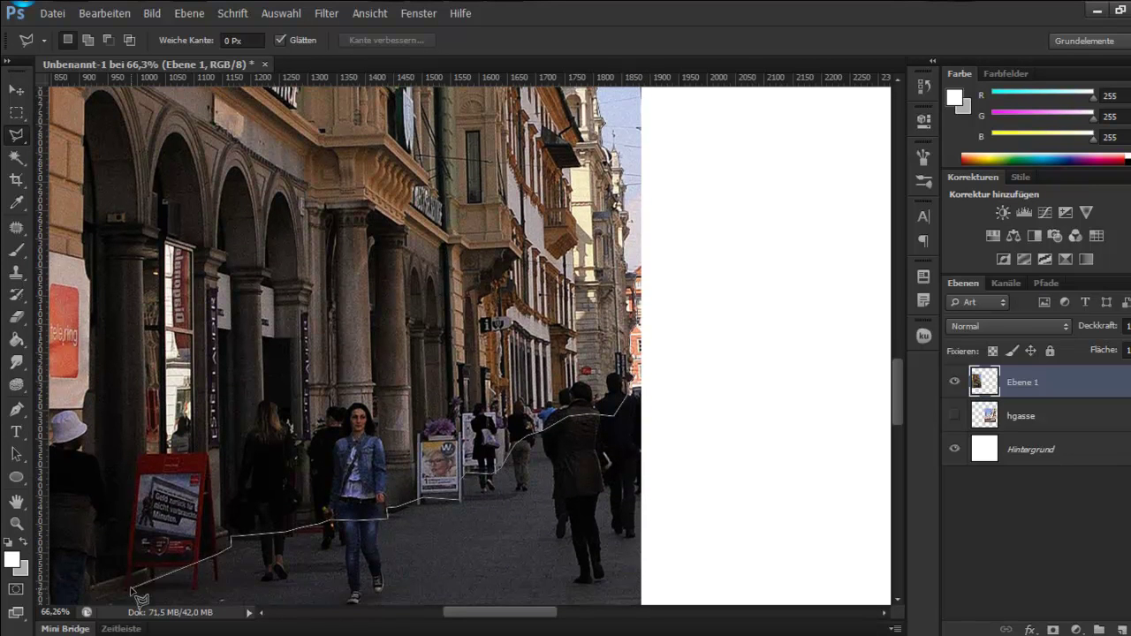
click(196, 586)
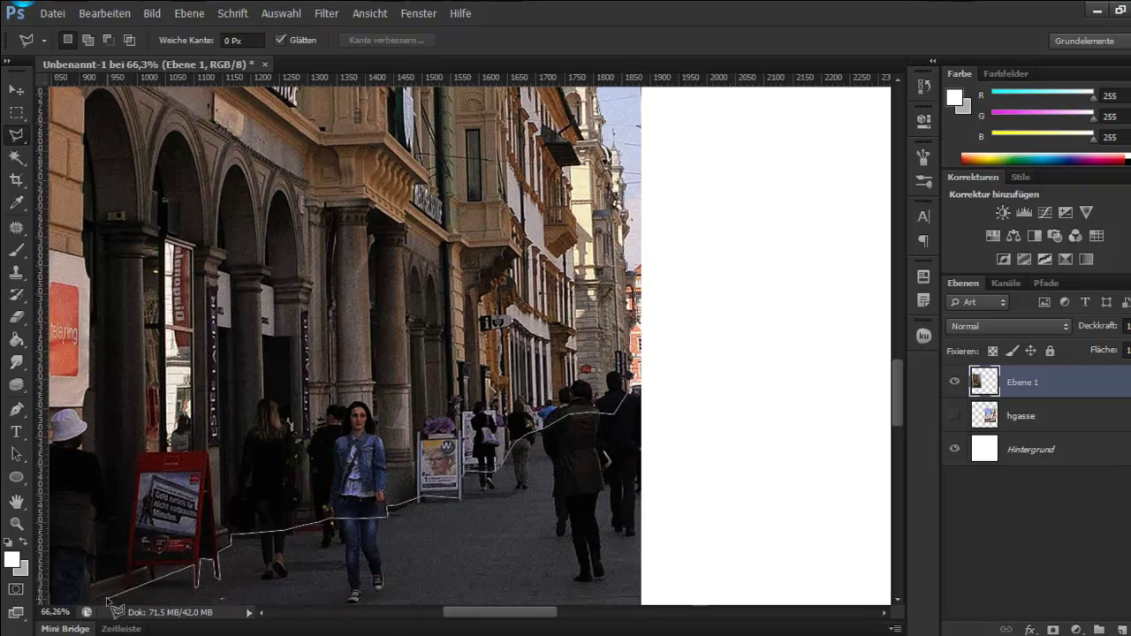
click(40, 576)
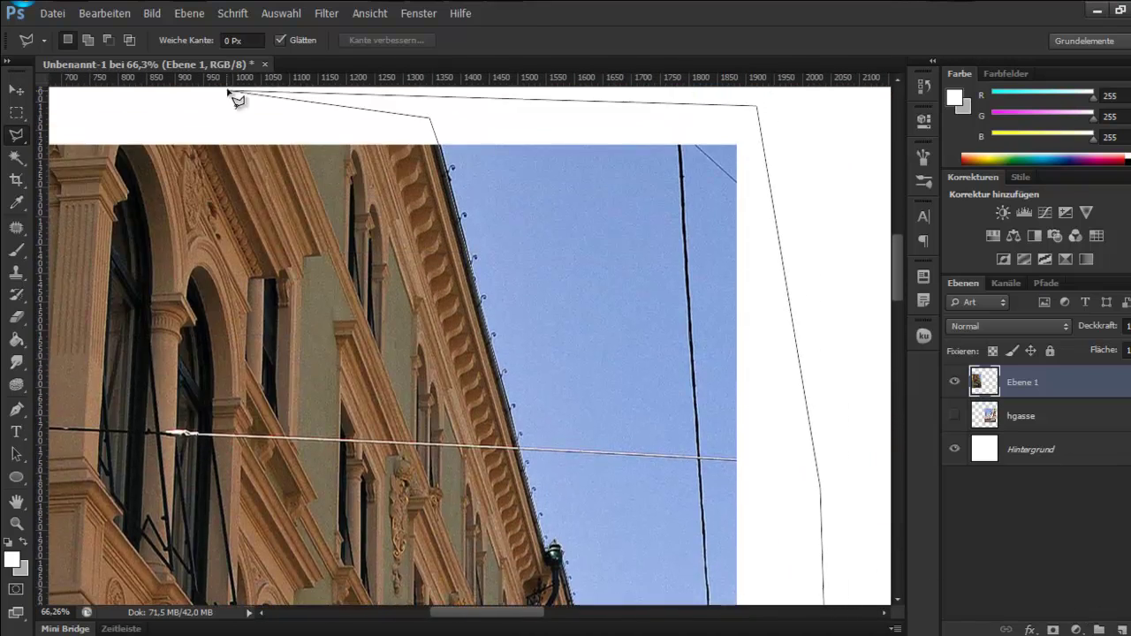
Step: Close the building outline and add a layer mask hiding the sky on Ebene 1
double_click(607, 147)
click(1053, 629)
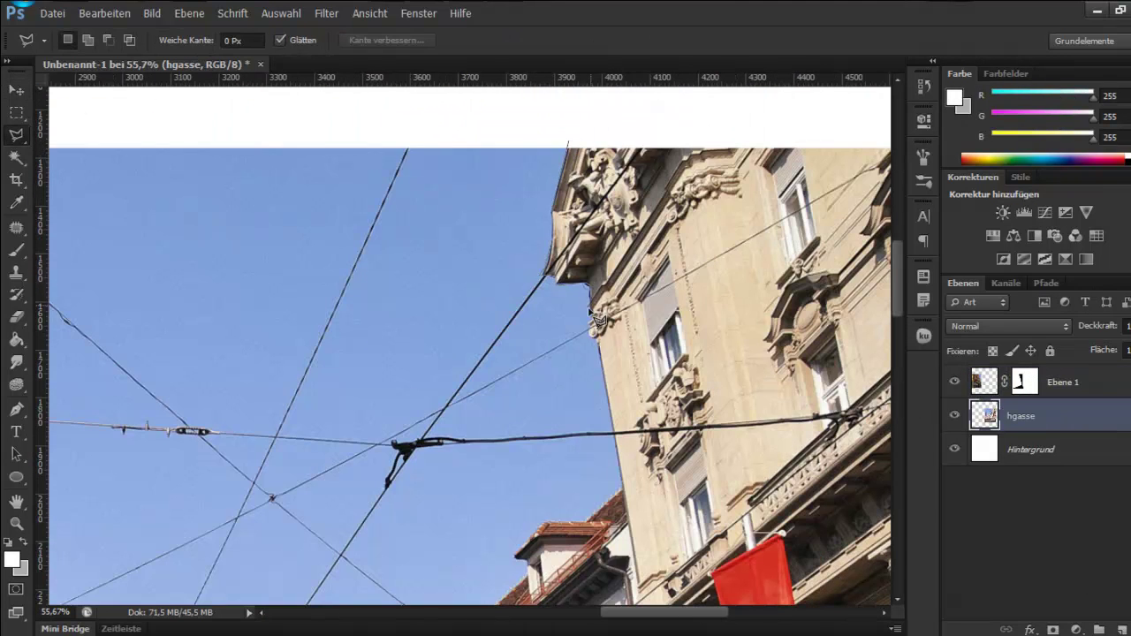
scroll(526, 569, down, 5)
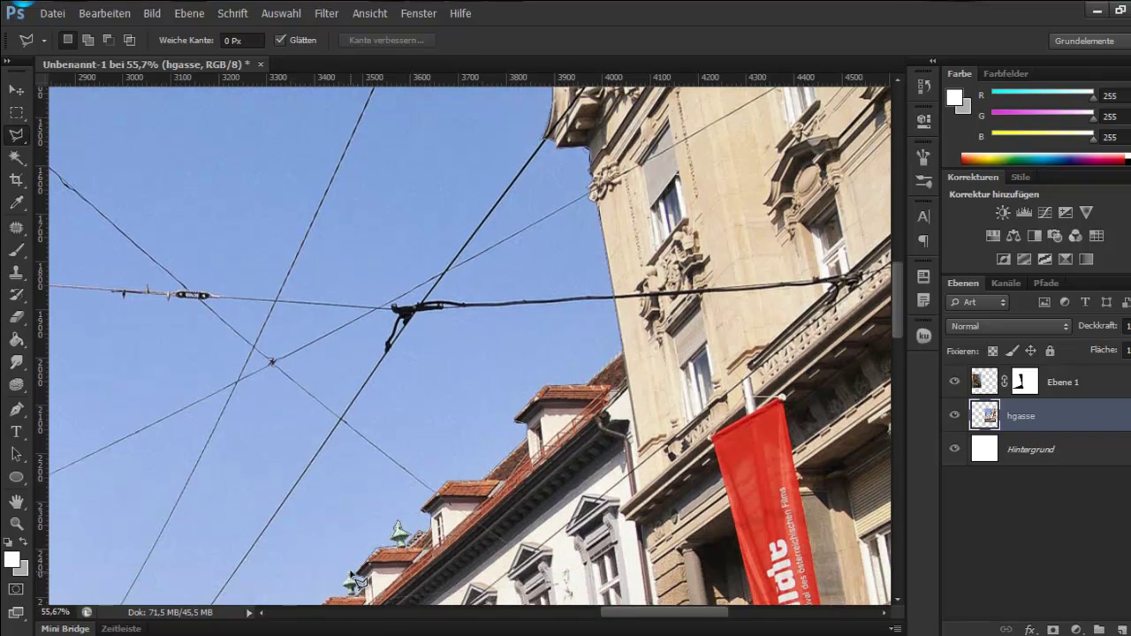
Step: Pan to the Diagonale banner and begin outlining the hgasse photo's rooftops
drag(350, 608, 572, 446)
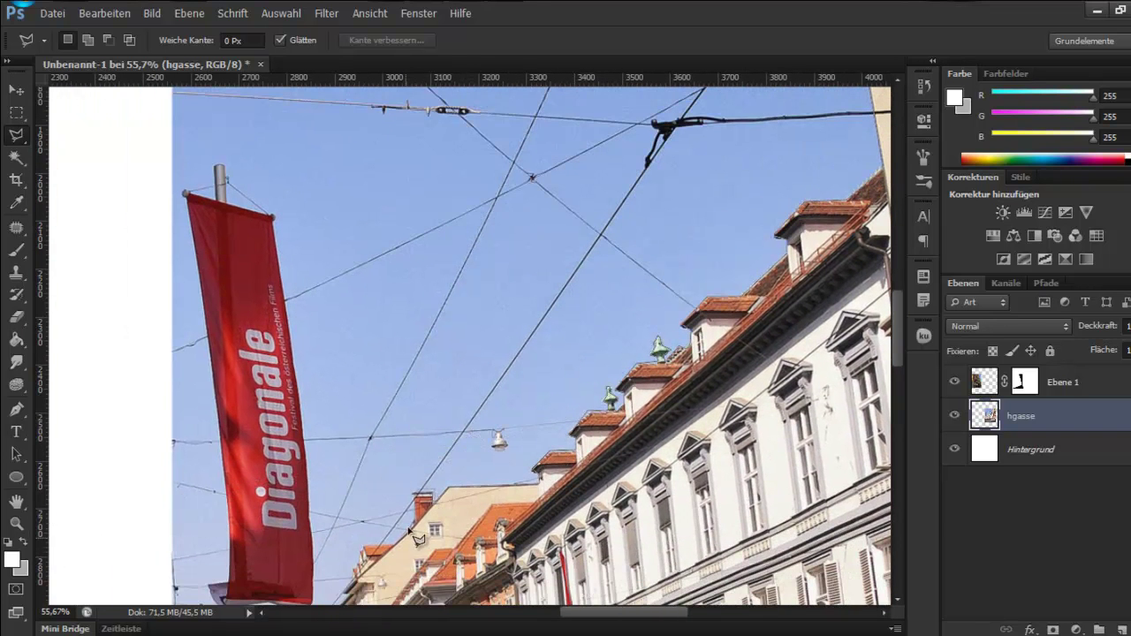
scroll(371, 601, down, 5)
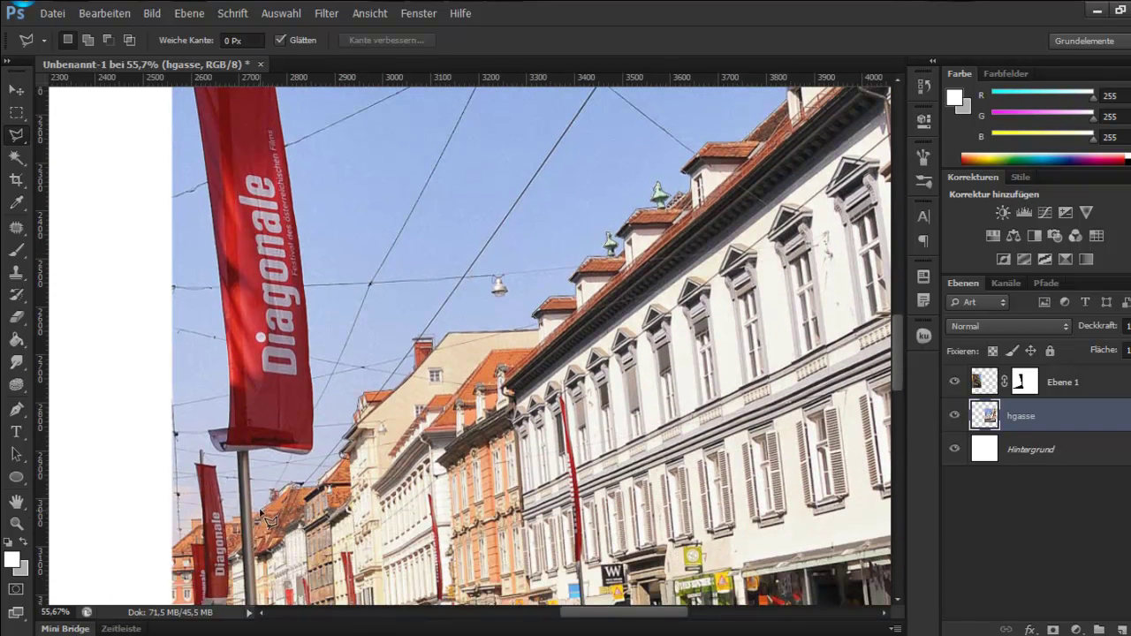
scroll(310, 261, up, 3)
scroll(292, 195, up, 1)
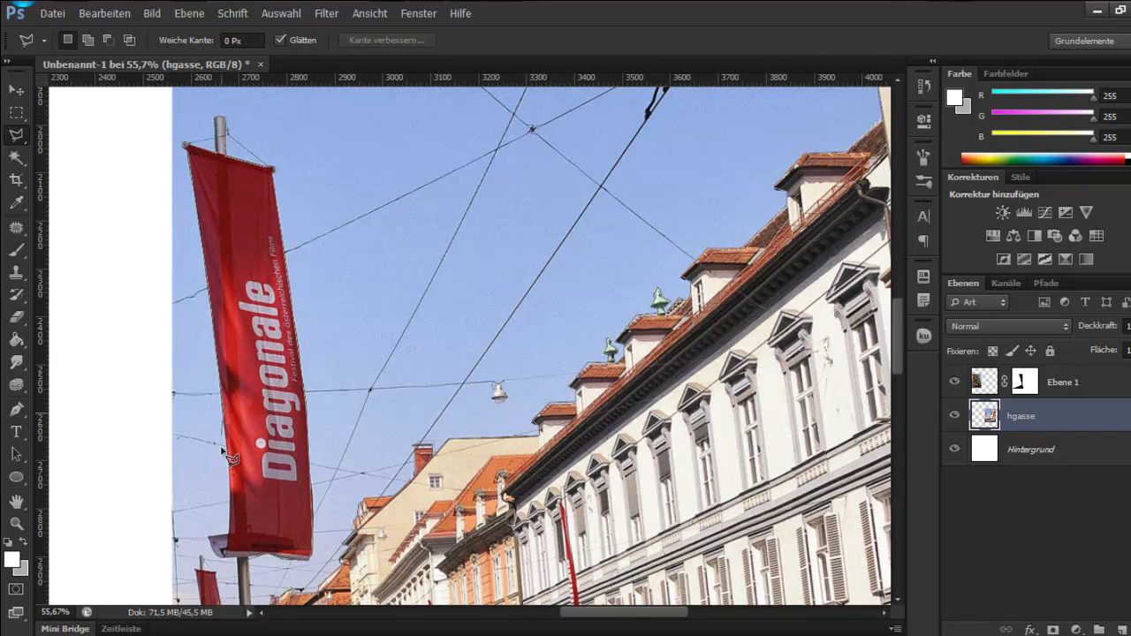
scroll(219, 543, down, 1)
scroll(230, 541, down, 2)
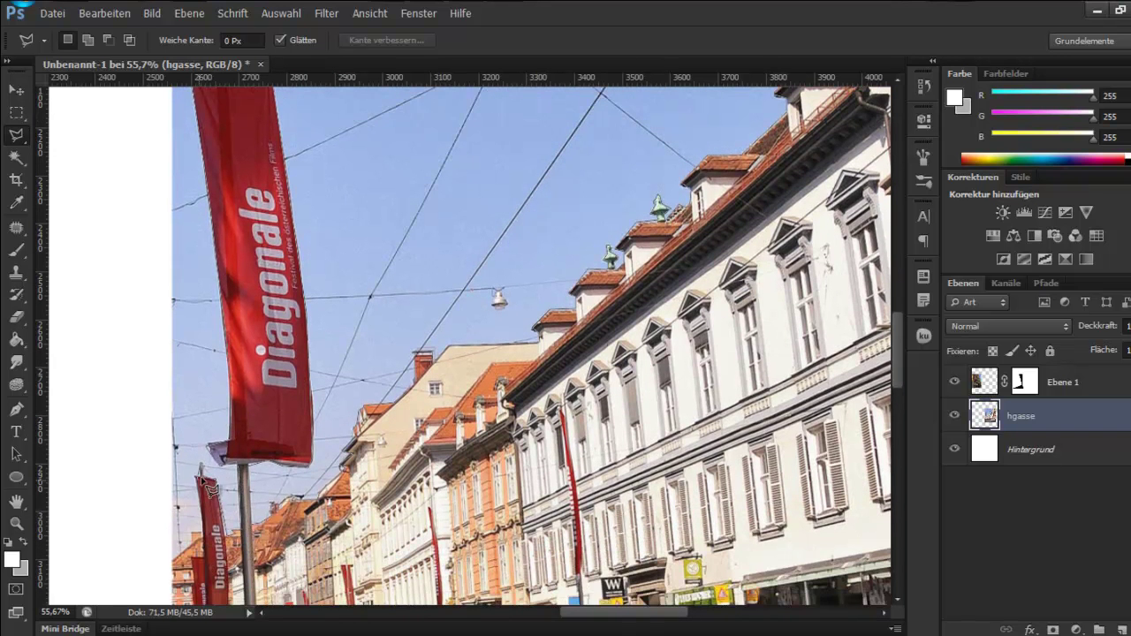
scroll(168, 265, up, 10)
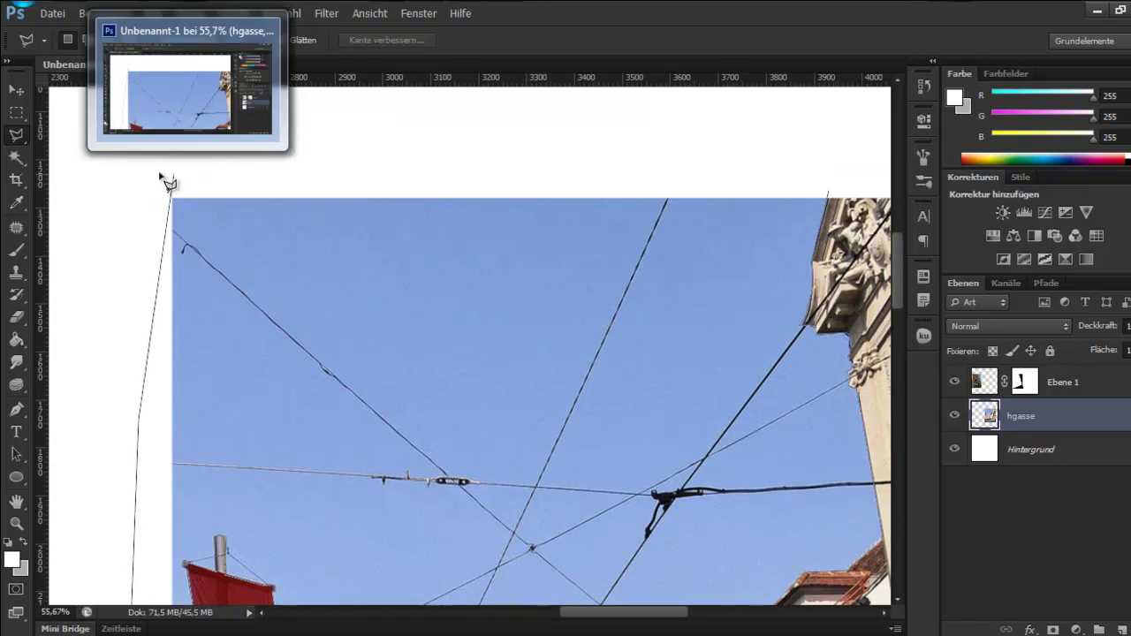
click(160, 174)
Step: Close the rooftop outline and mask the sky out of the hgasse photo
click(771, 136)
click(1052, 630)
key(ctrl+minus)
Step: Shift the right street photo further right and drag a guide onto the canvas
key(v)
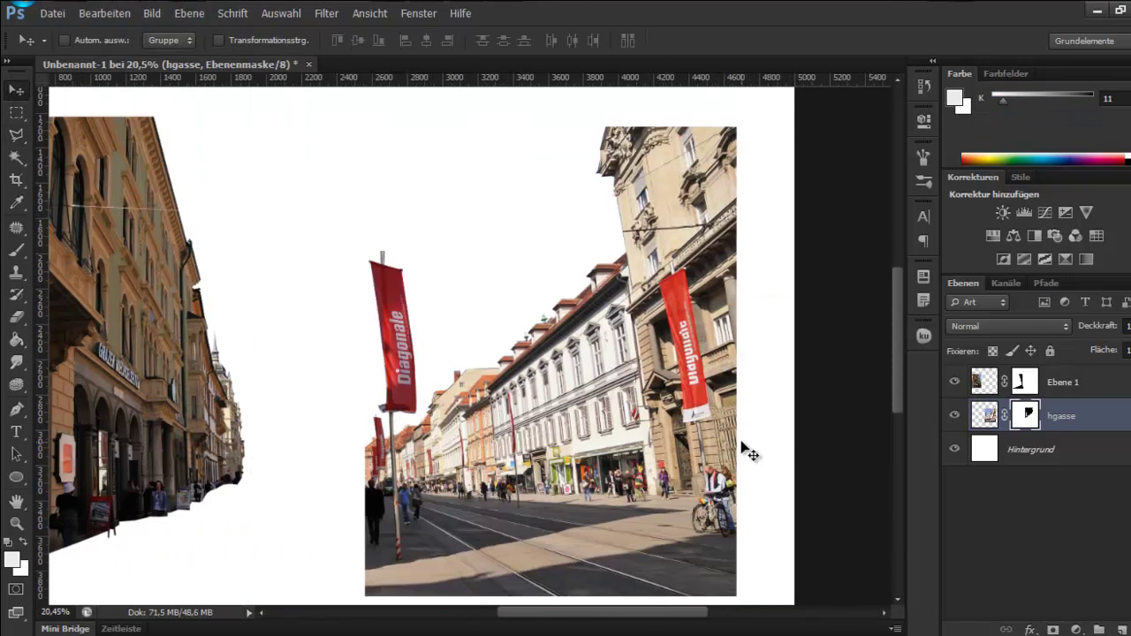
drag(456, 425, 512, 439)
drag(232, 78, 232, 131)
scroll(424, 344, down, 2)
click(369, 14)
click(428, 360)
Step: Crop the canvas tightly around both street halves
key(ctrl+minus)
key(c)
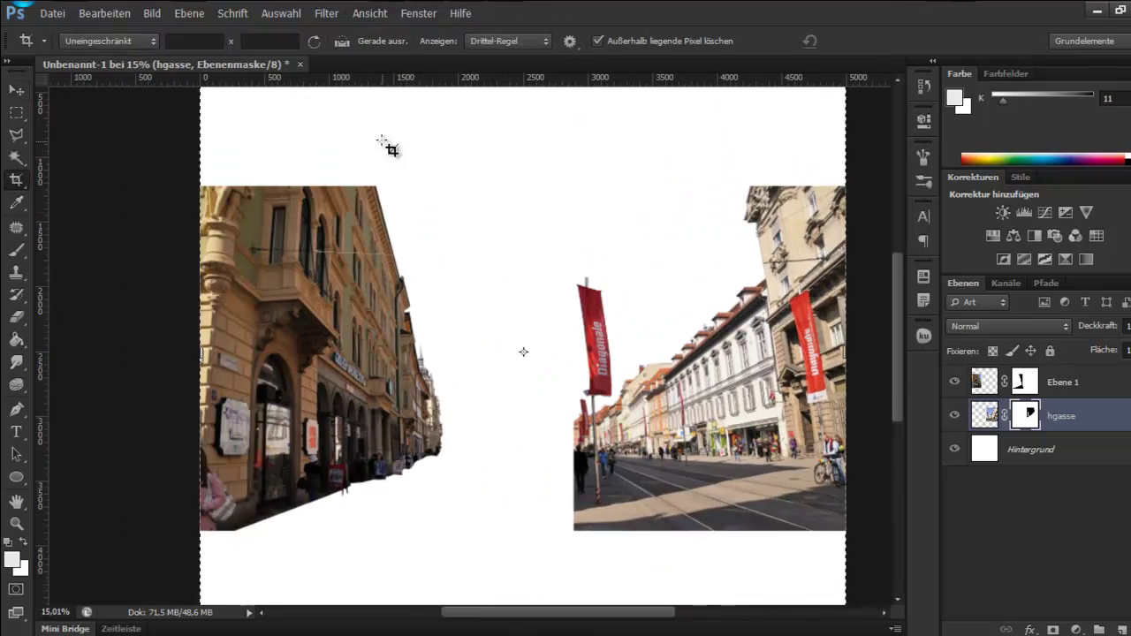
drag(547, 530, 525, 482)
drag(518, 207, 515, 227)
key(Return)
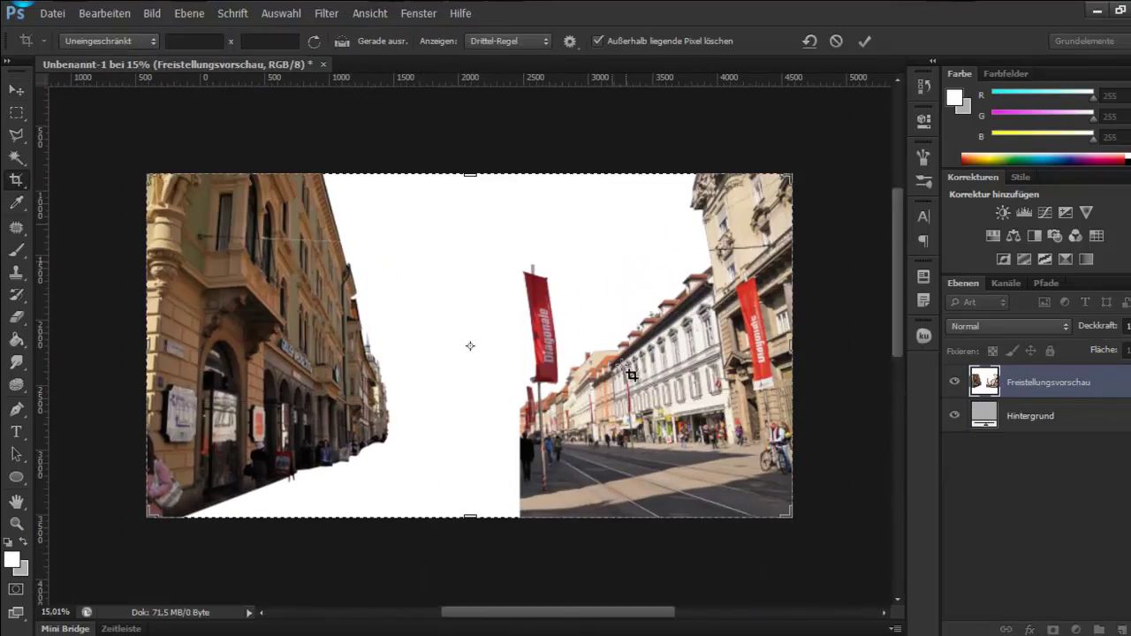
Step: Target the white Background layer beneath the street photos
right_click(16, 134)
scroll(517, 491, up, 3)
scroll(516, 491, down, 3)
scroll(517, 491, up, 2)
scroll(371, 480, down, 2)
click(1030, 419)
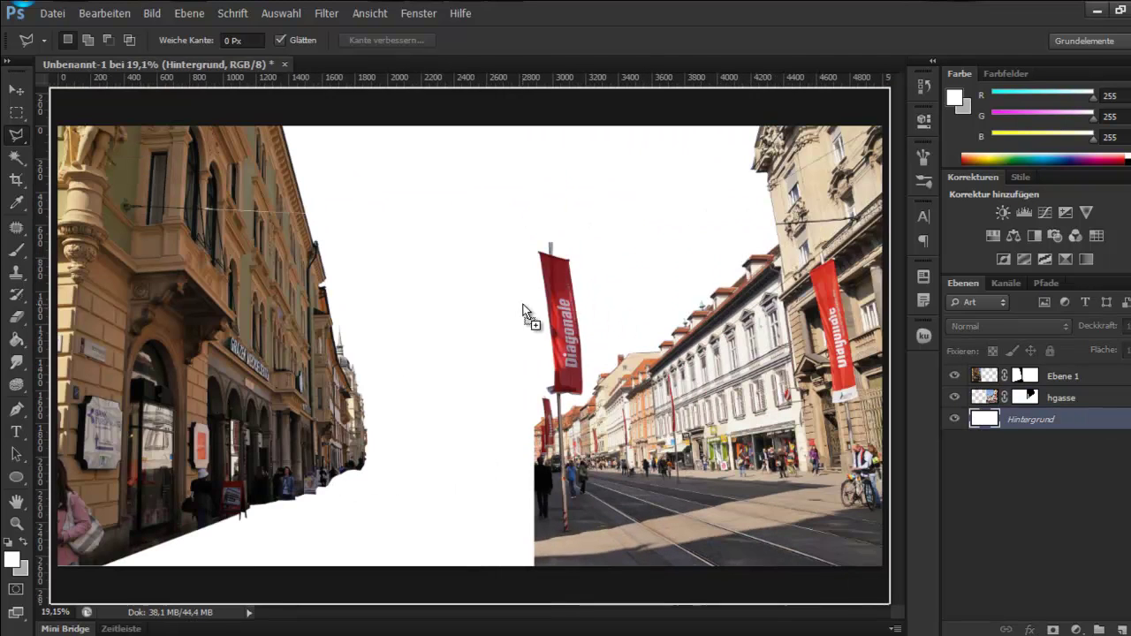
Step: Enlarge and stretch the placed sky image to fill the gap behind the buildings
scroll(427, 292, down, 2)
drag(617, 238, 702, 177)
drag(473, 504, 476, 404)
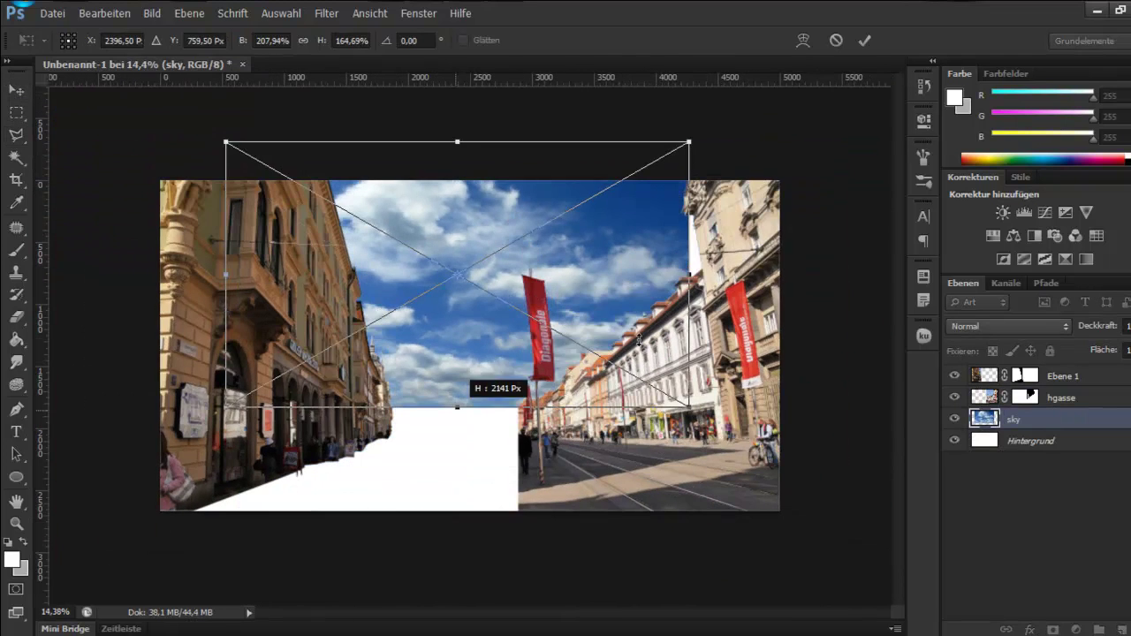
key(Return)
scroll(506, 362, up, 1)
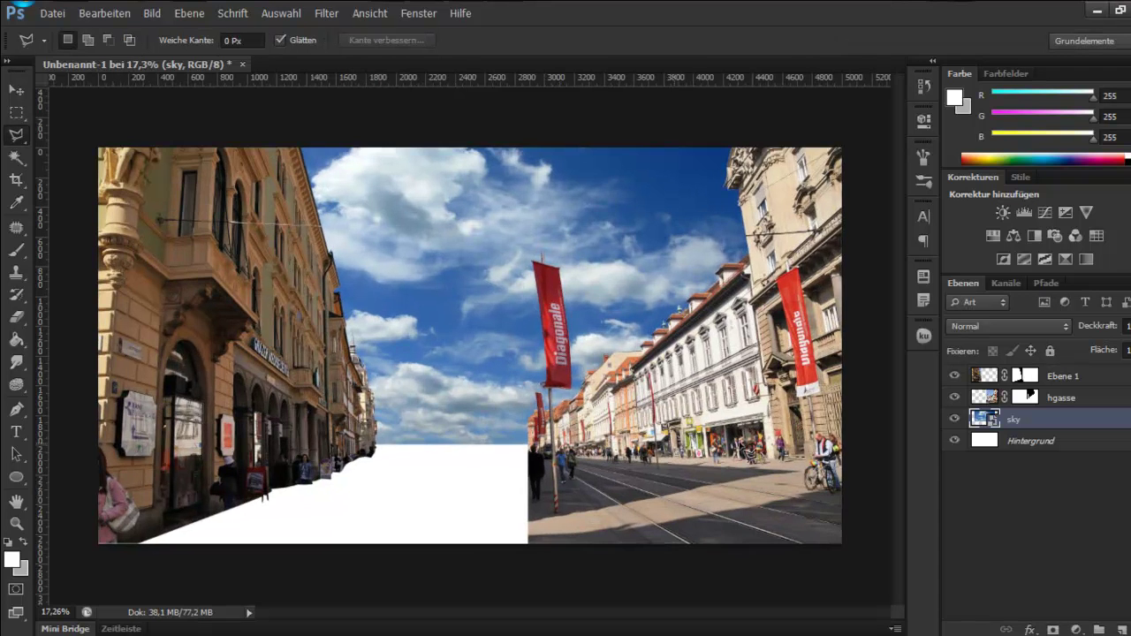
Step: Outline the left building's stray edge and set up black brush painting on its mask
key(alt+period)
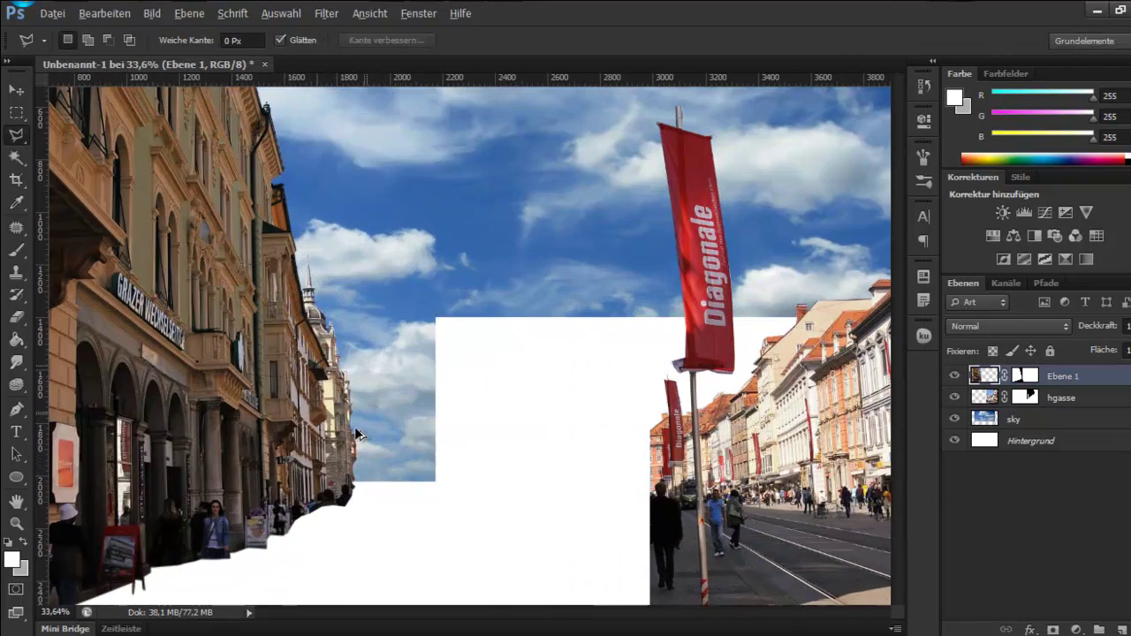
scroll(353, 492, up, 6)
double_click(353, 546)
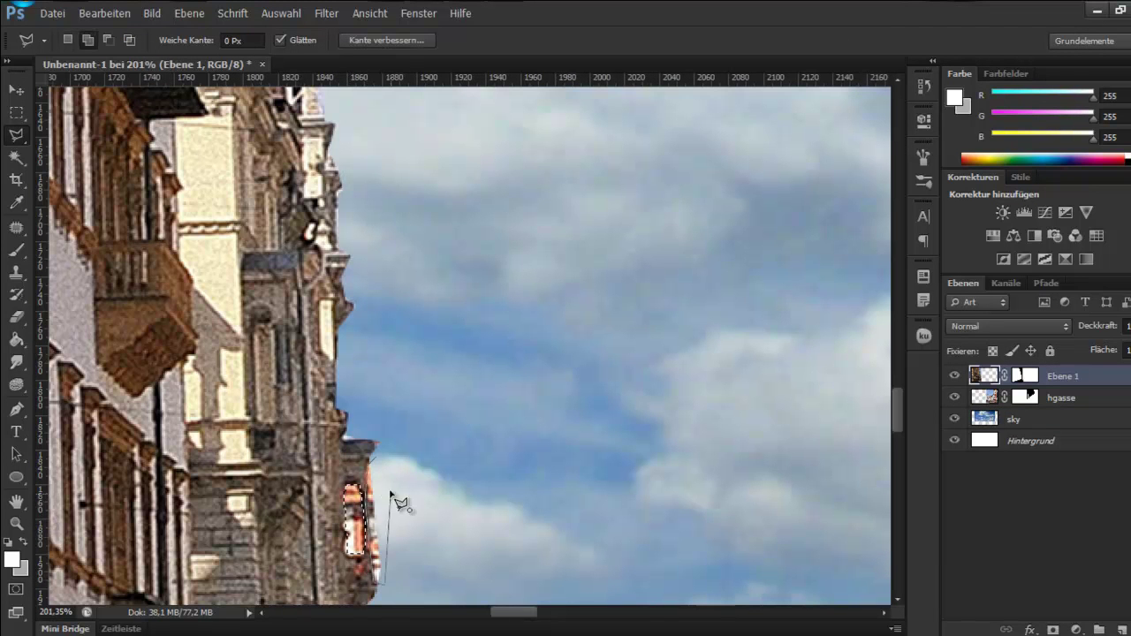
double_click(390, 493)
key(b)
key(ctrl+backslash)
key(x)
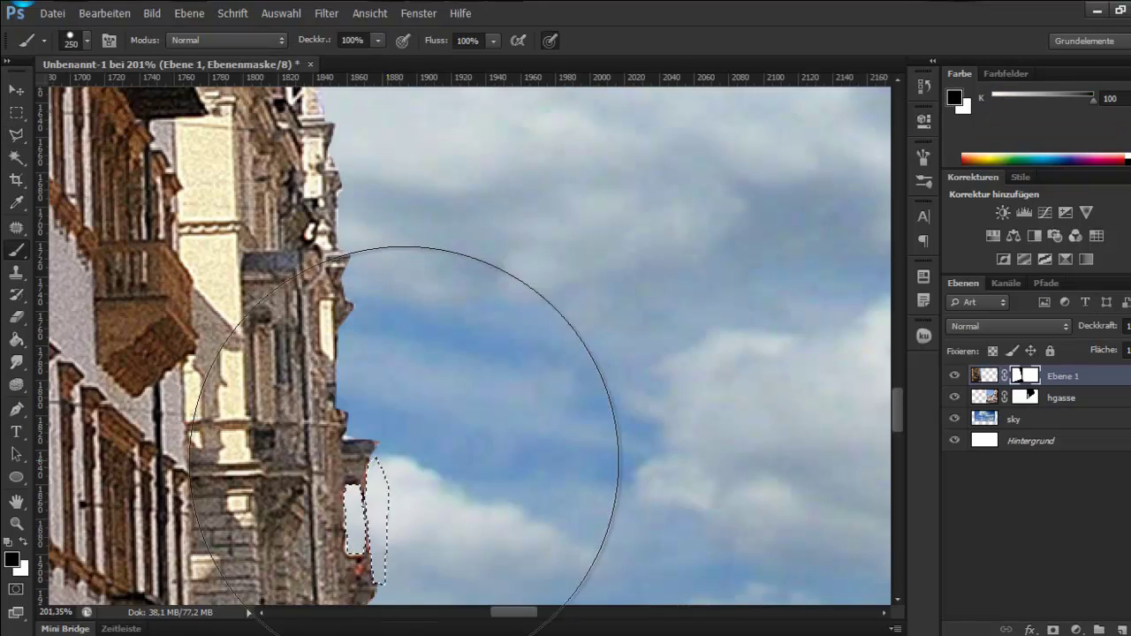
scroll(543, 410, down, 4)
scroll(543, 409, down, 3)
scroll(542, 409, down, 2)
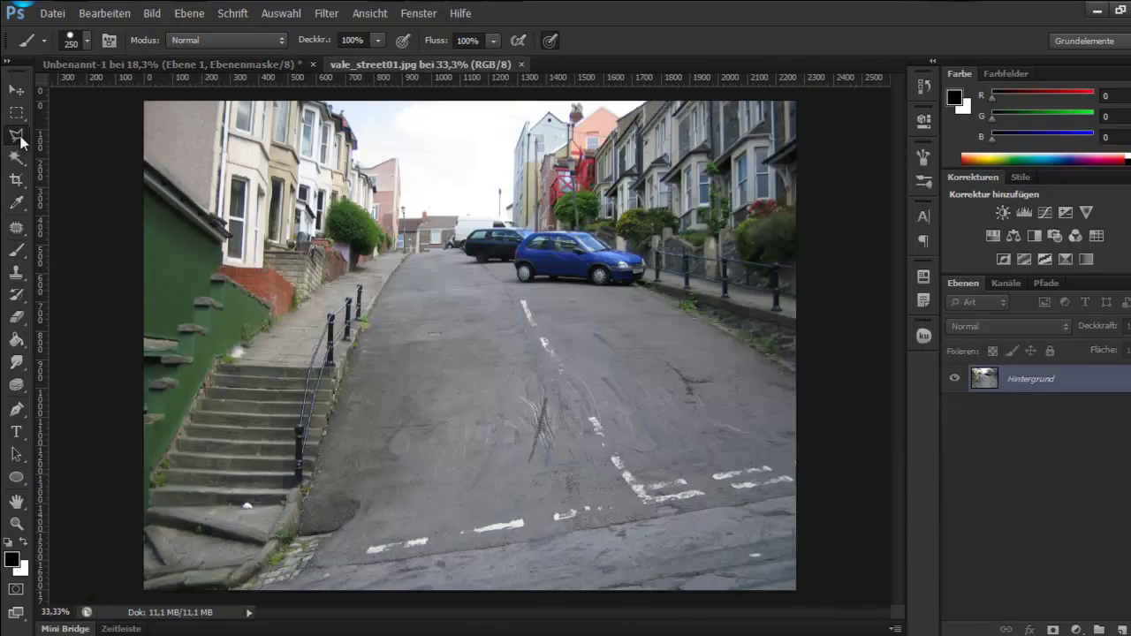
Step: Bring the selected road into the composite and warp its bottom edge downward
click(268, 590)
key(v)
drag(530, 398, 545, 527)
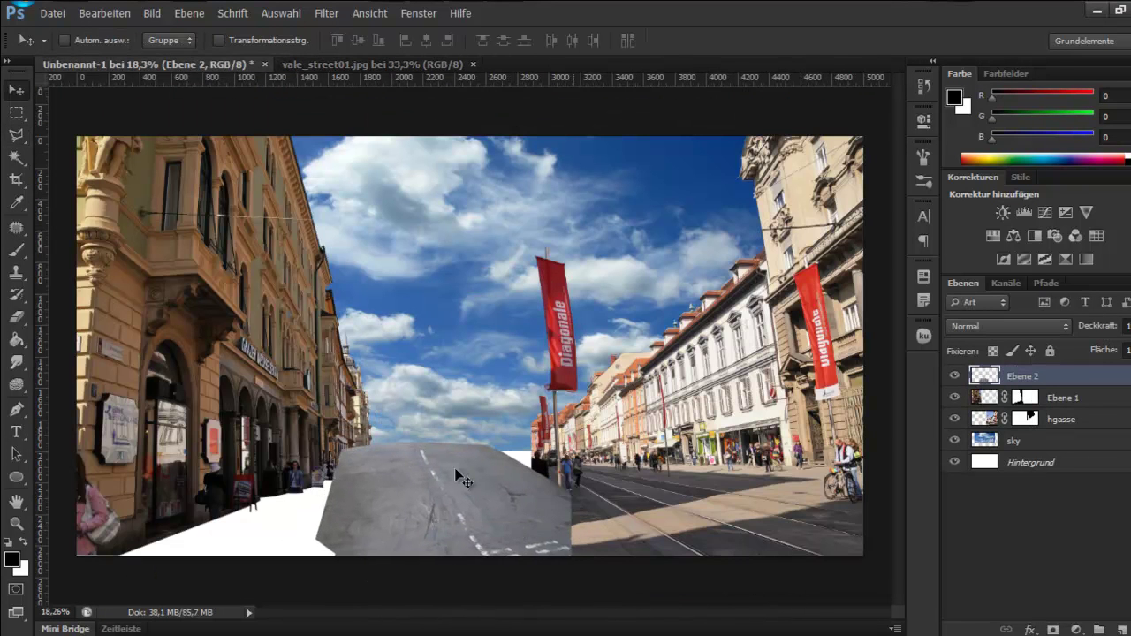
key(ctrl+t)
right_click(517, 459)
click(539, 454)
drag(510, 454, 482, 597)
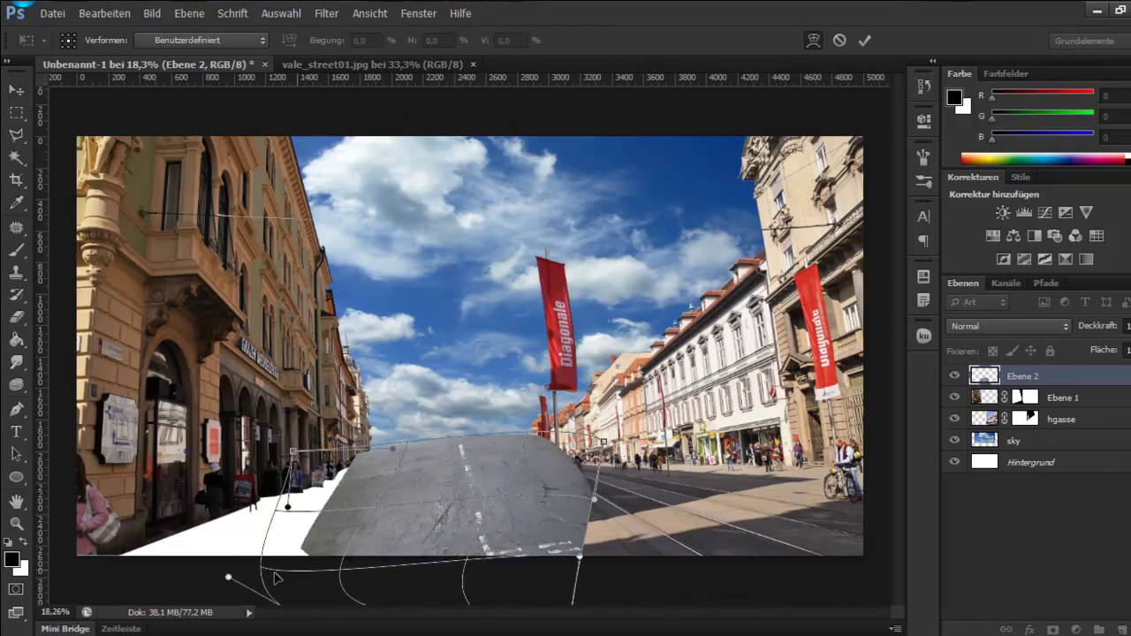
key(Return)
Step: Place the road layer beneath the building layer and stretch it up to the horizon
drag(1022, 376, 1022, 408)
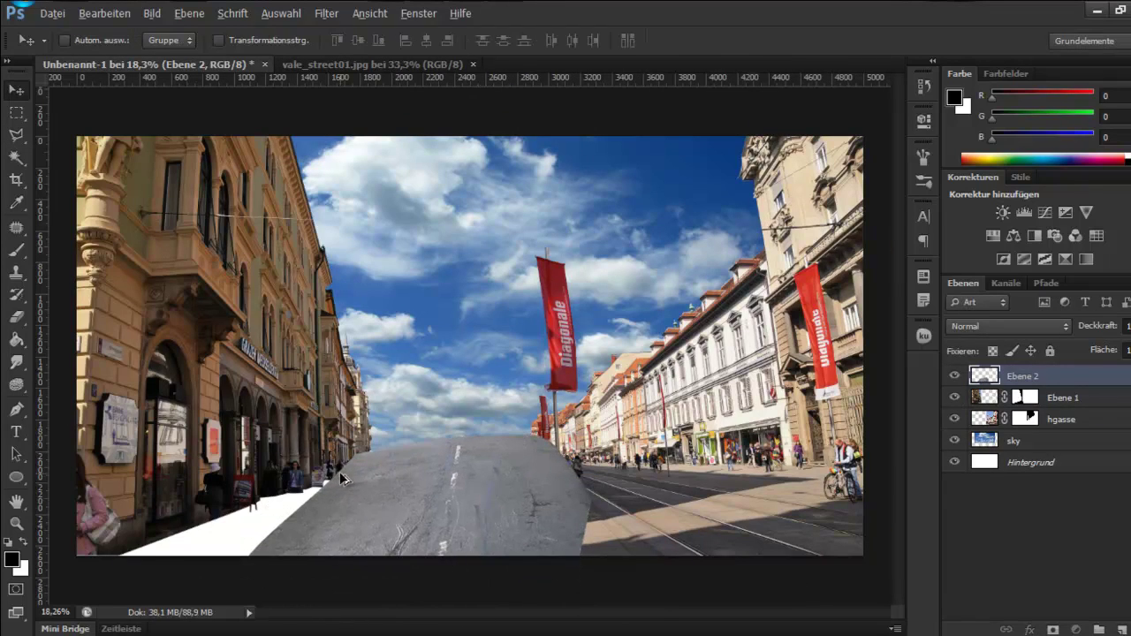
scroll(444, 413, up, 2)
key(ctrl+t)
scroll(444, 413, down, 3)
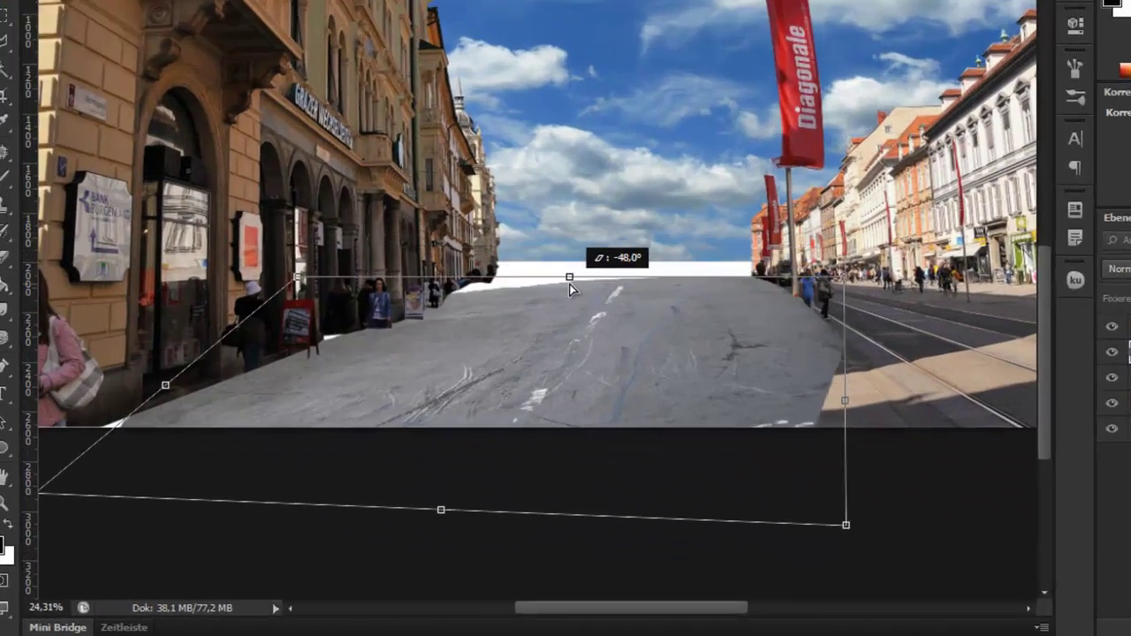
key(Return)
click(630, 149)
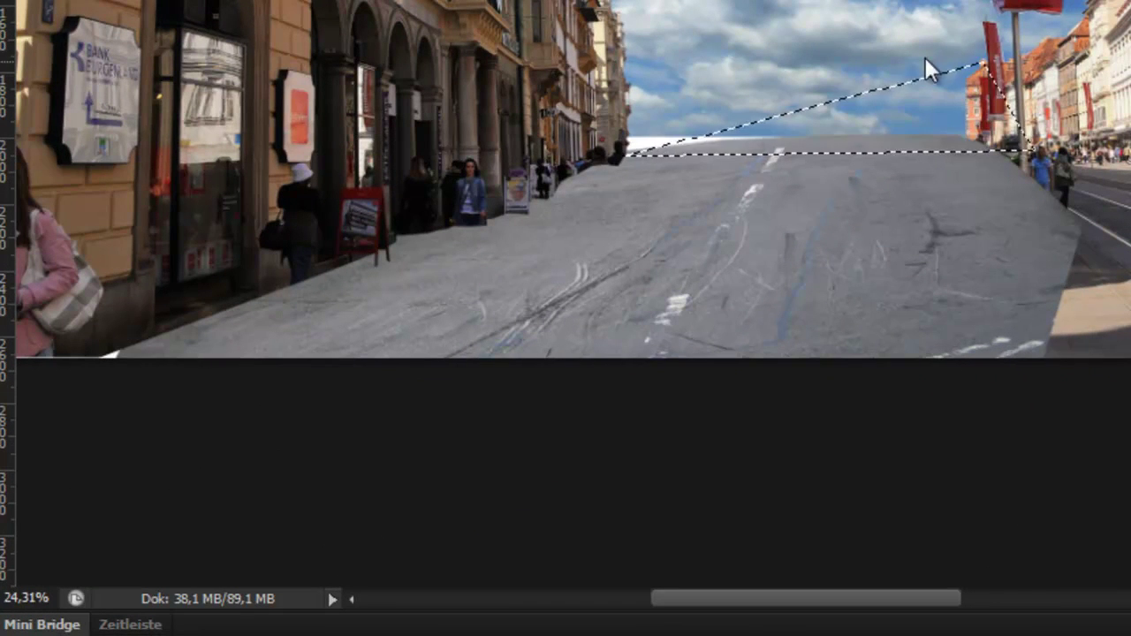
key(Delete)
click(693, 131)
drag(910, 164, 848, 152)
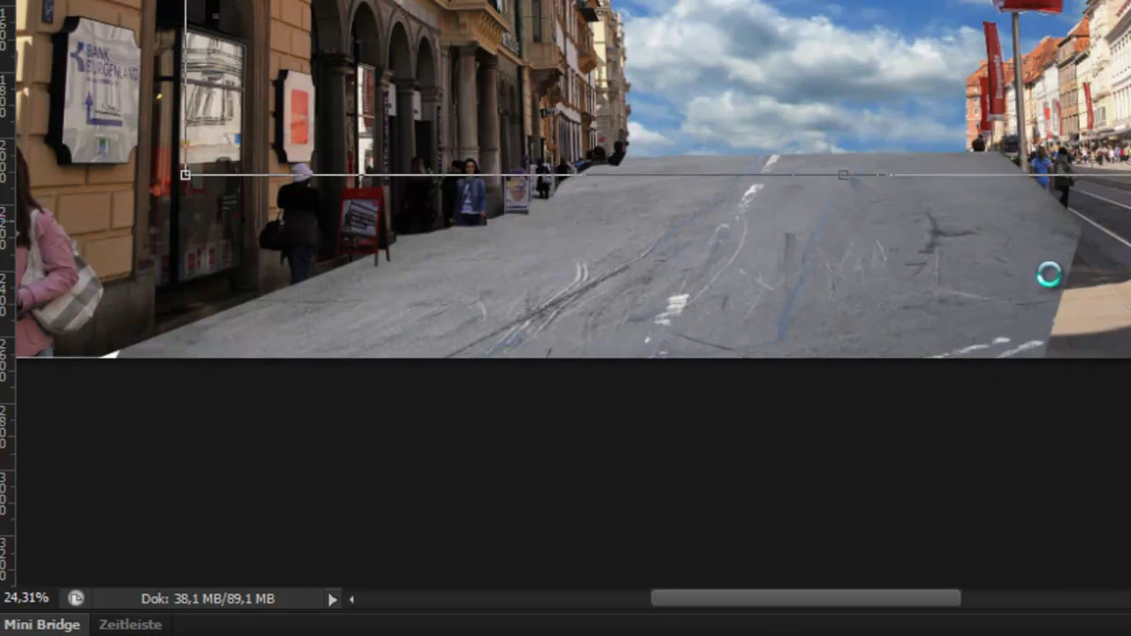
Step: Patch out the white road markings with plain asphalt
scroll(1048, 273, up, 2)
scroll(1048, 273, up, 3)
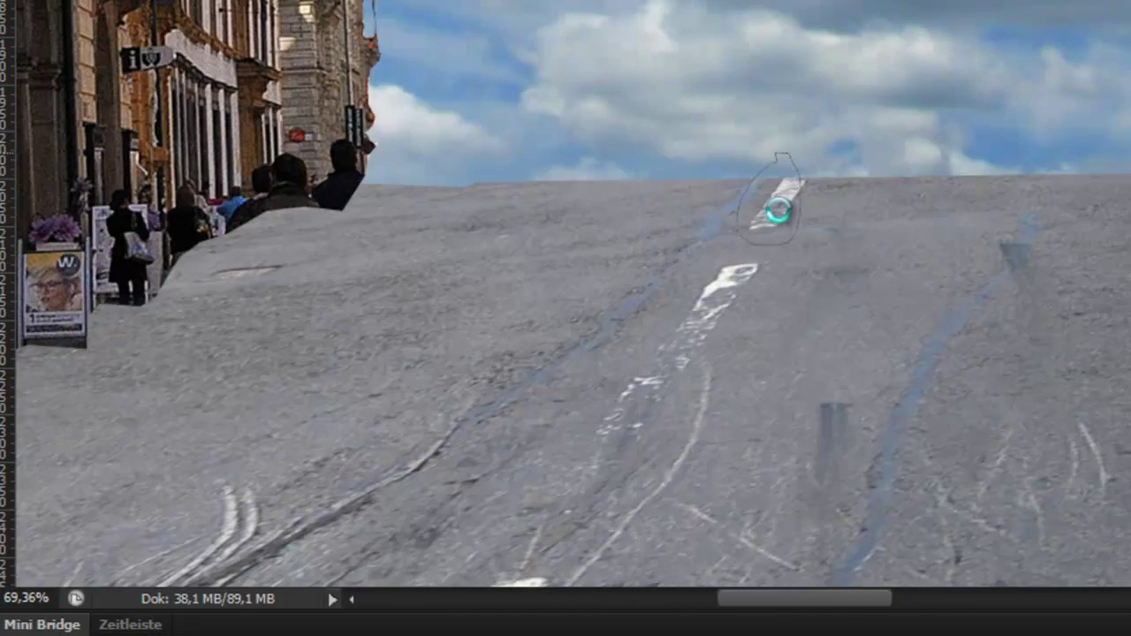
drag(714, 352, 840, 336)
scroll(840, 336, down, 5)
drag(596, 140, 620, 189)
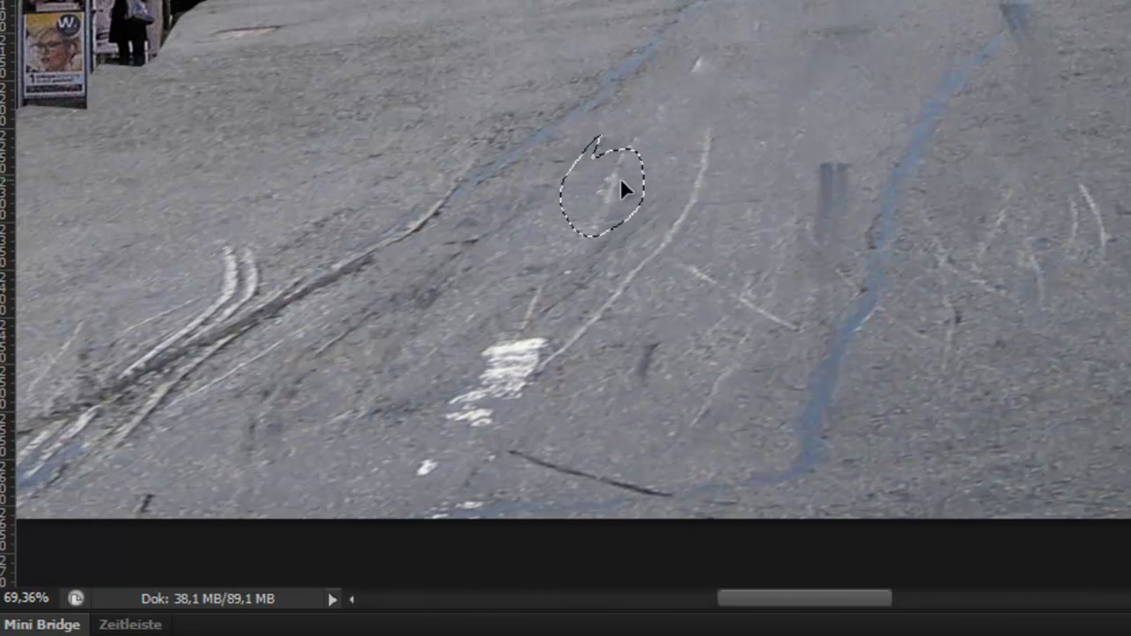
drag(479, 327, 914, 365)
scroll(519, 461, down, 1)
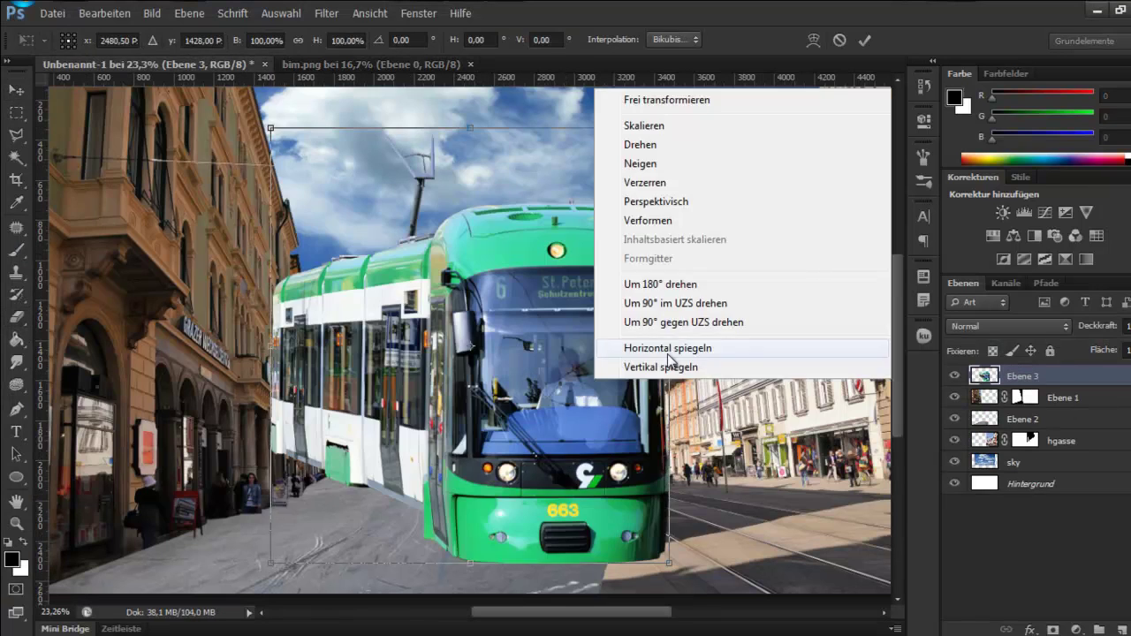
Step: Mirror and shrink the tram, placing it on the left side of the road
click(669, 351)
drag(669, 128, 519, 265)
mouse_move(425, 442)
mouse_down()
mouse_move(297, 504)
mouse_move(342, 499)
mouse_move(386, 518)
mouse_up()
right_click(329, 364)
click(371, 199)
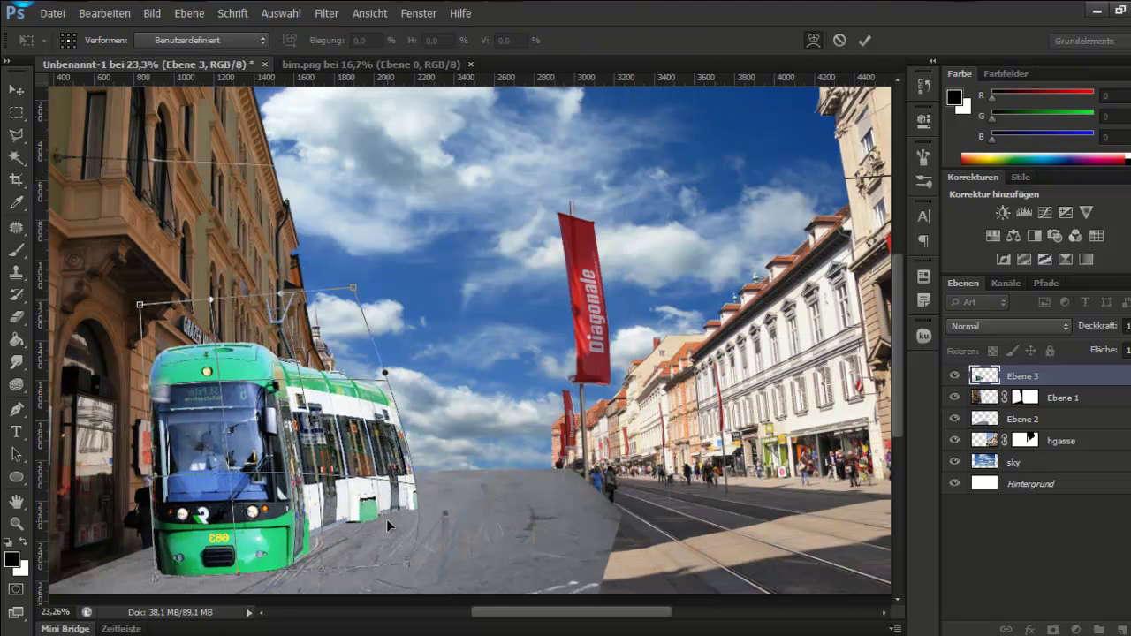
key(ctrl+z)
key(Return)
drag(104, 401, 69, 400)
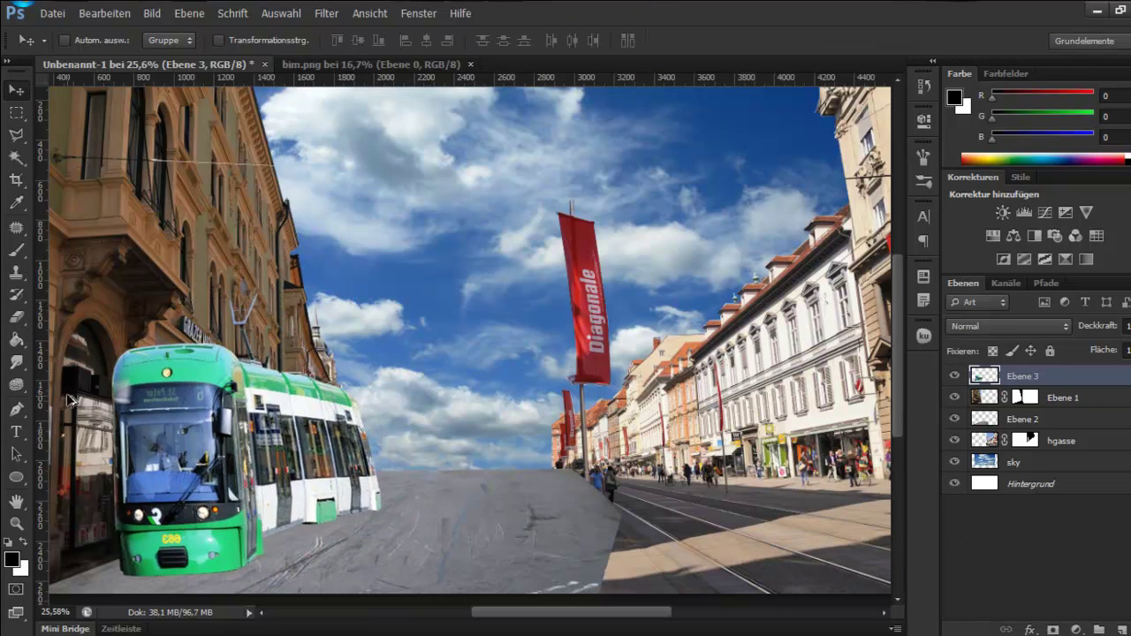
Step: Copy the tram's destination sign onto its own layer and flip it to read correctly
scroll(132, 393, up, 5)
key(l)
click(193, 386)
click(188, 439)
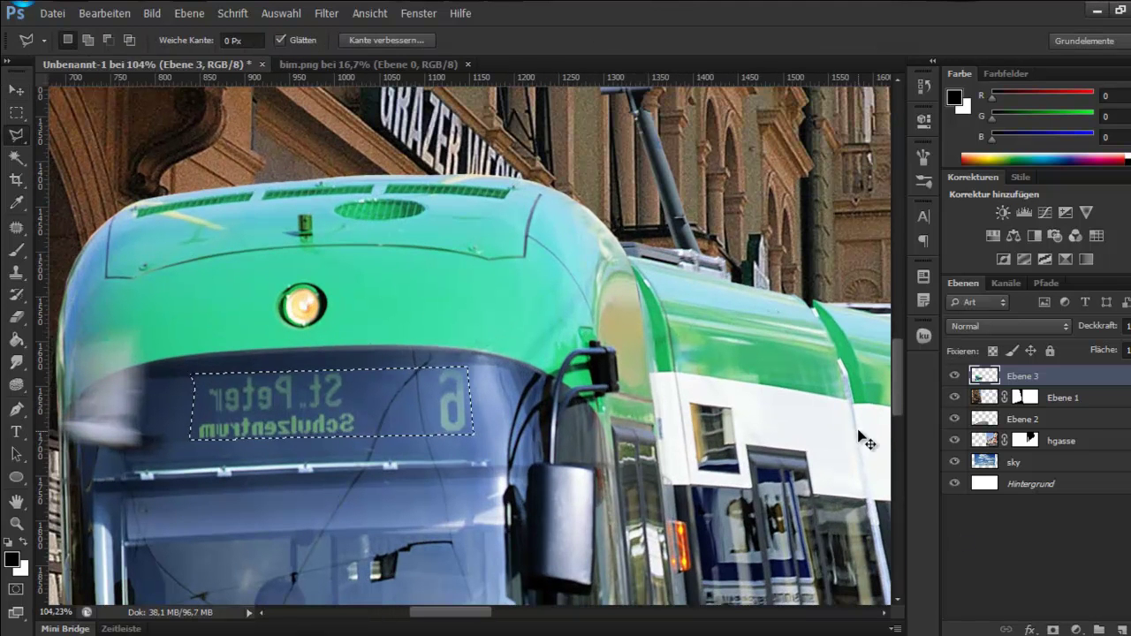
key(ctrl+j)
key(ctrl+t)
right_click(364, 411)
click(415, 421)
key(Return)
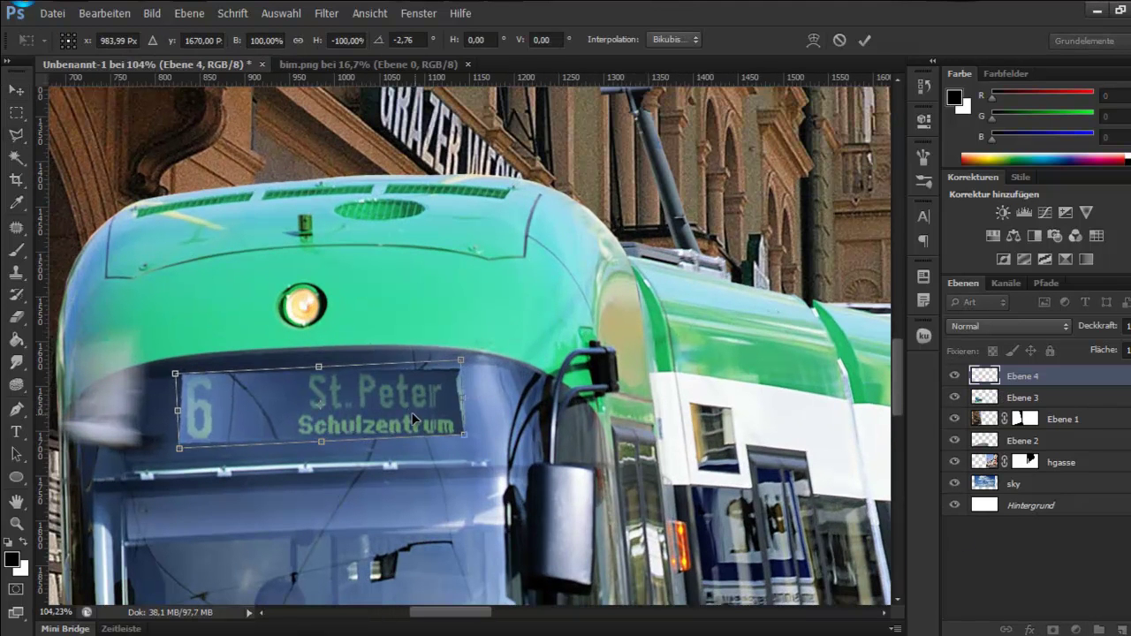
Step: Set the eraser to 10% opacity, then delete the flipped sign copy
key(e)
right_click(253, 379)
key(1)
scroll(220, 387, up, 2)
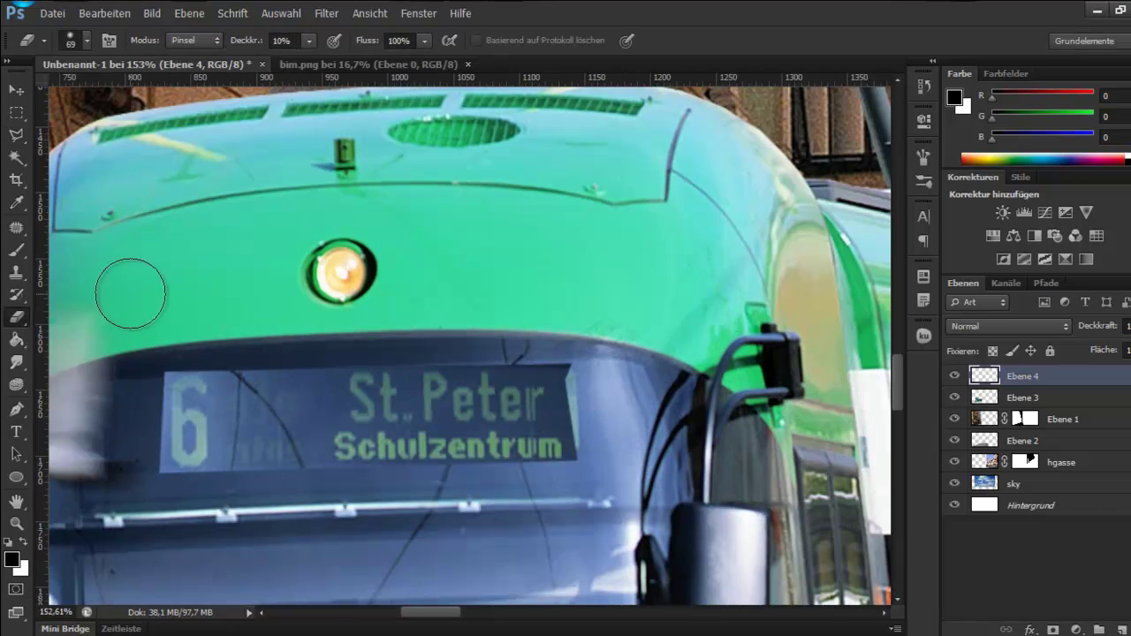
key(v)
key(Delete)
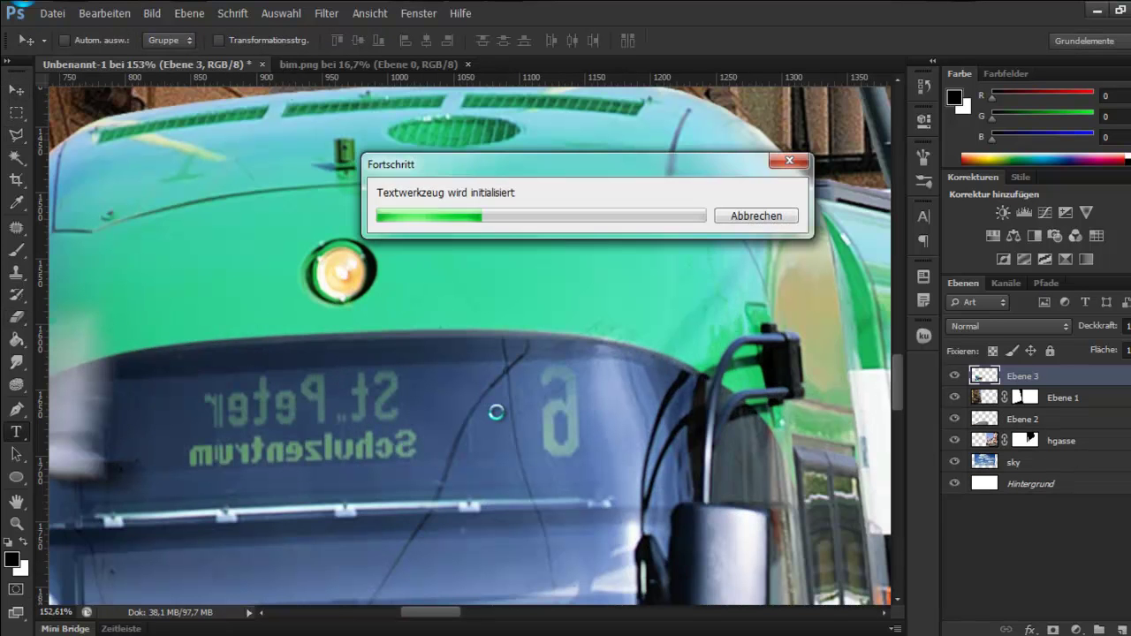
Step: Type '6' on the tram's destination sign and set its font to Fixedsys
click(563, 376)
text(6)
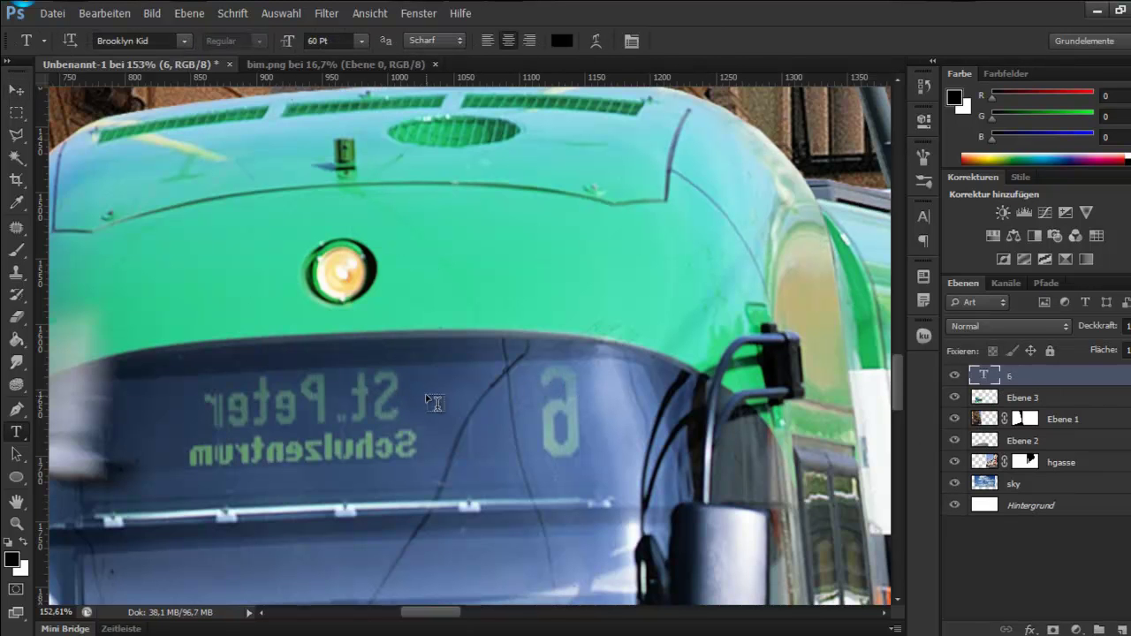
click(425, 416)
click(184, 41)
click(151, 75)
text(6)
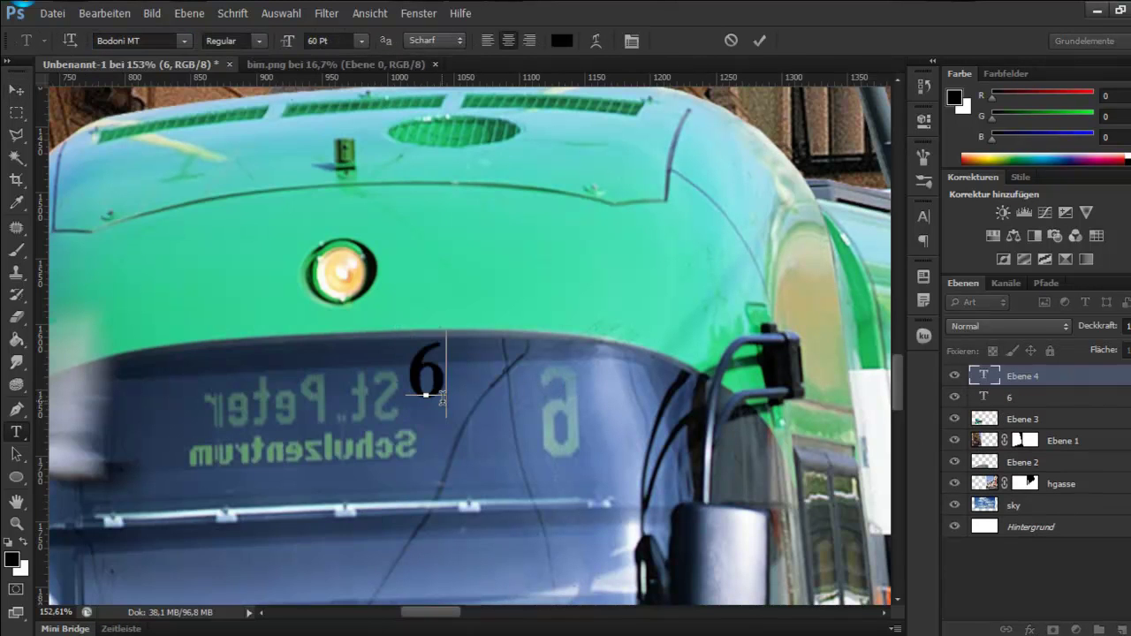
click(184, 40)
drag(392, 115, 392, 82)
scroll(221, 389, down, 2)
scroll(265, 432, down, 10)
scroll(271, 435, down, 5)
scroll(248, 530, down, 2)
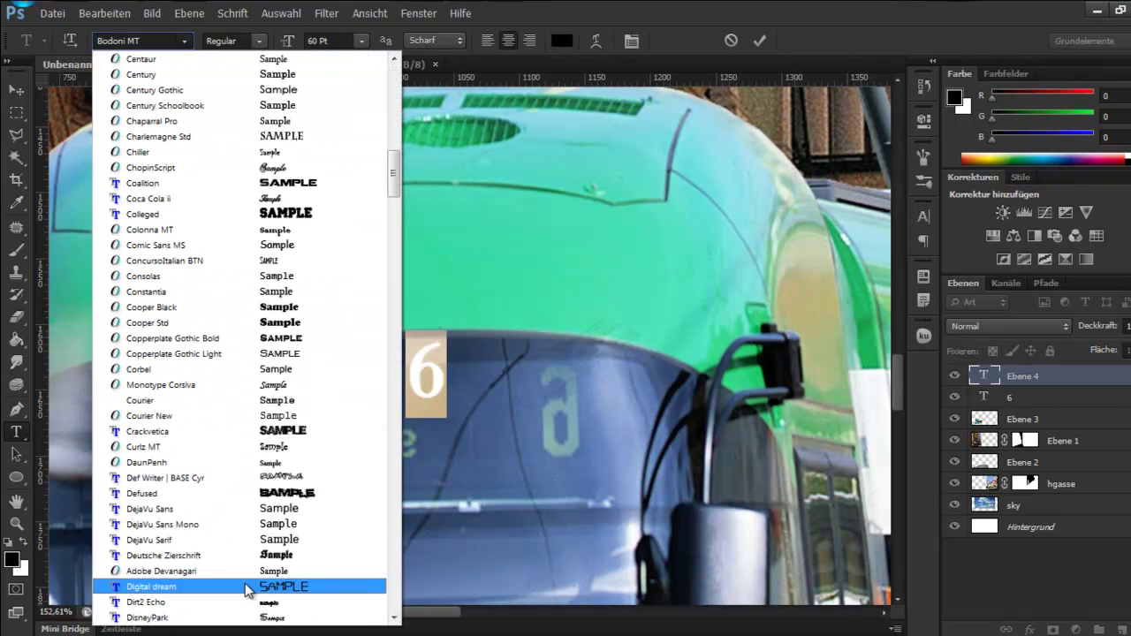
click(247, 433)
Step: Make the 6 green and move it down and left on the sign
click(570, 44)
click(727, 202)
key(ctrl+Return)
key(v)
drag(435, 389, 234, 455)
key(shift+Left)
key(shift+Left)
key(shift+Left)
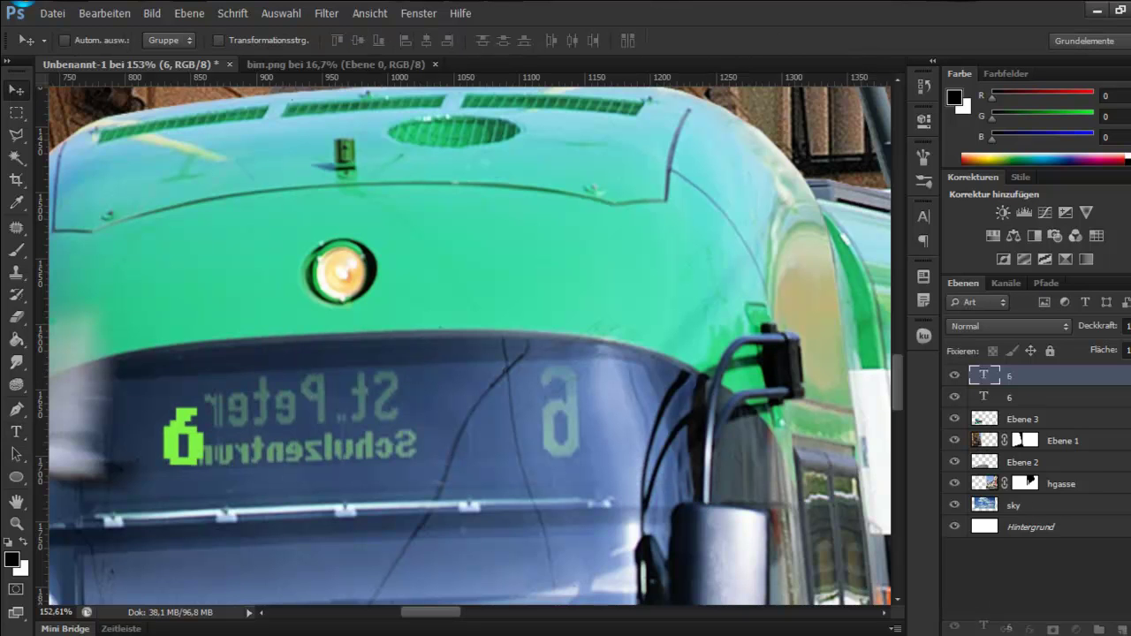
Step: Type the two-line destination 'St.Peter' / 'Schulzentrum' above the sign
key(t)
click(388, 378)
text(St)
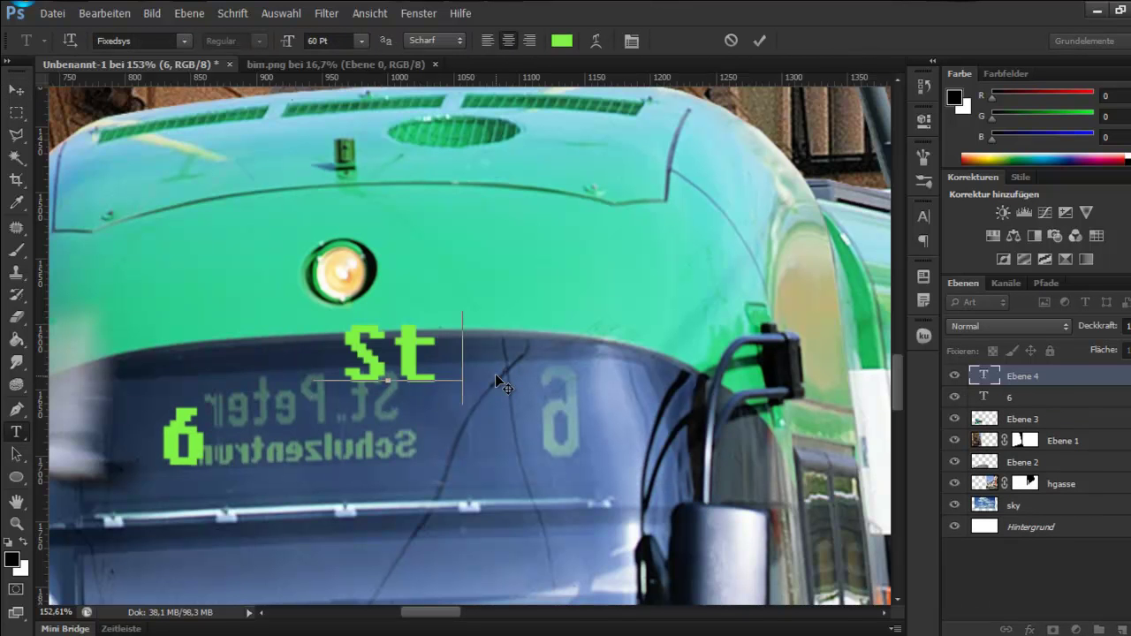
text(.Peter)
key(Return)
text(Schulzenr)
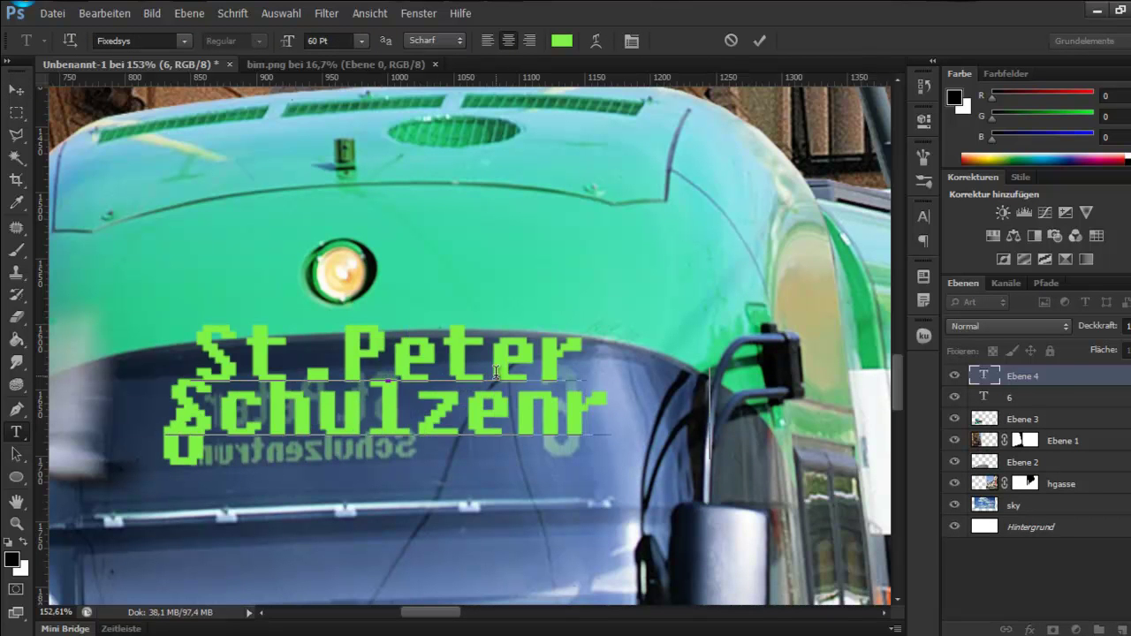
key(BackSpace)
text(trum)
Step: In the Zeichen panel, stretch the destination text taller, widen its leading and shrink it
key(ctrl+a)
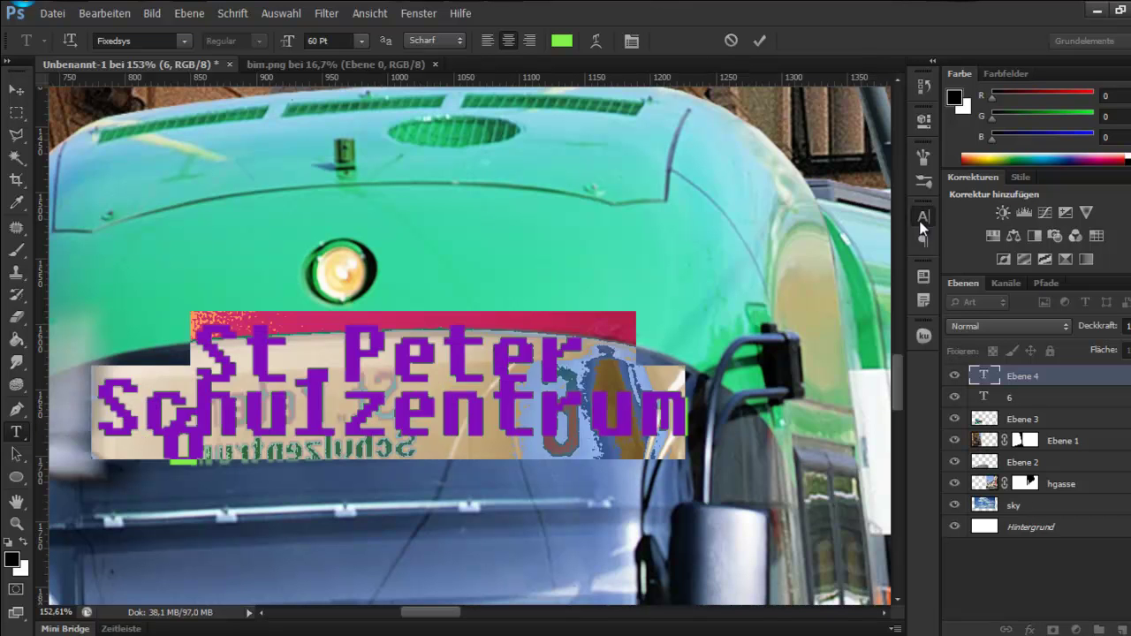
click(923, 219)
mouse_move(714, 297)
mouse_down()
mouse_move(733, 297)
mouse_move(714, 316)
mouse_up()
drag(820, 251, 835, 251)
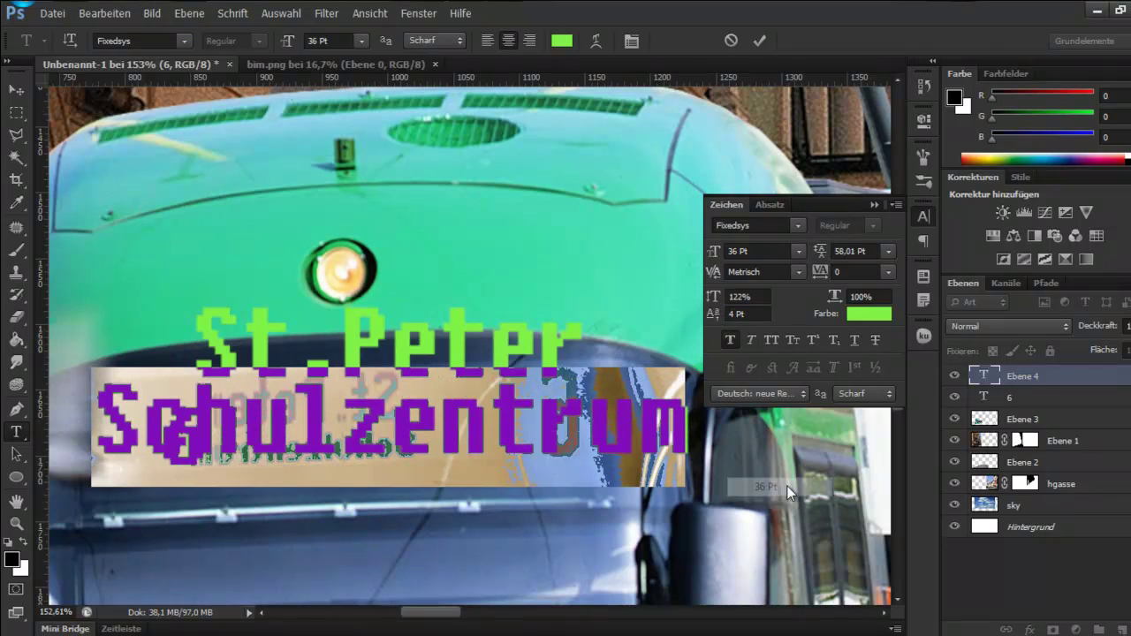
drag(787, 486, 751, 486)
click(16, 89)
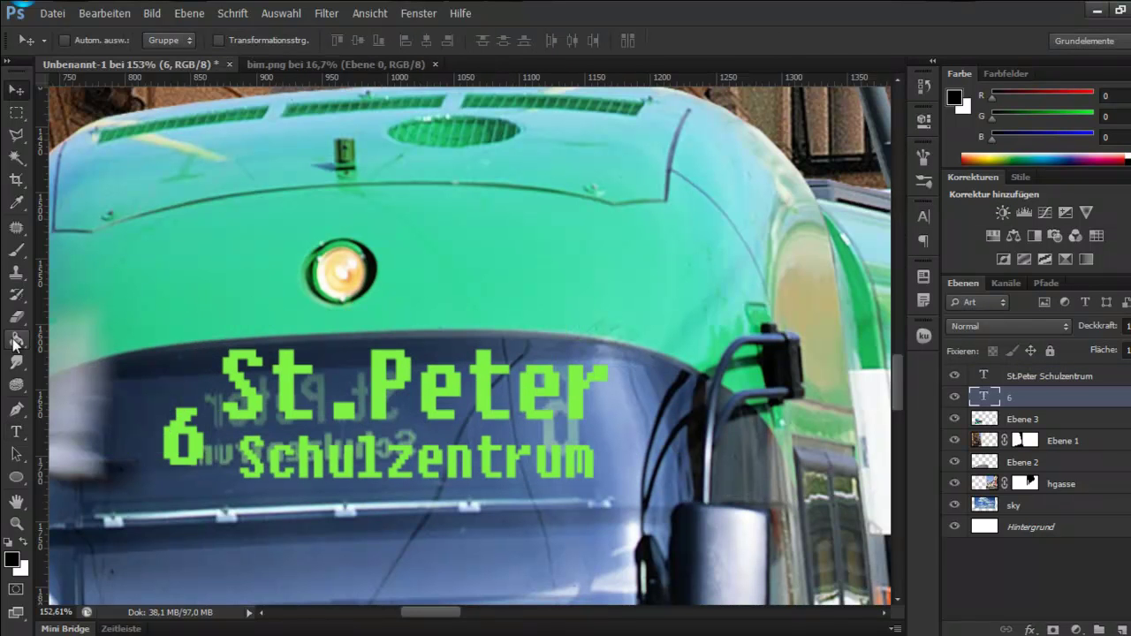
Step: Reposition the 6 beside 'St.Peter'
click(15, 431)
double_click(181, 433)
click(923, 216)
key(ctrl+Return)
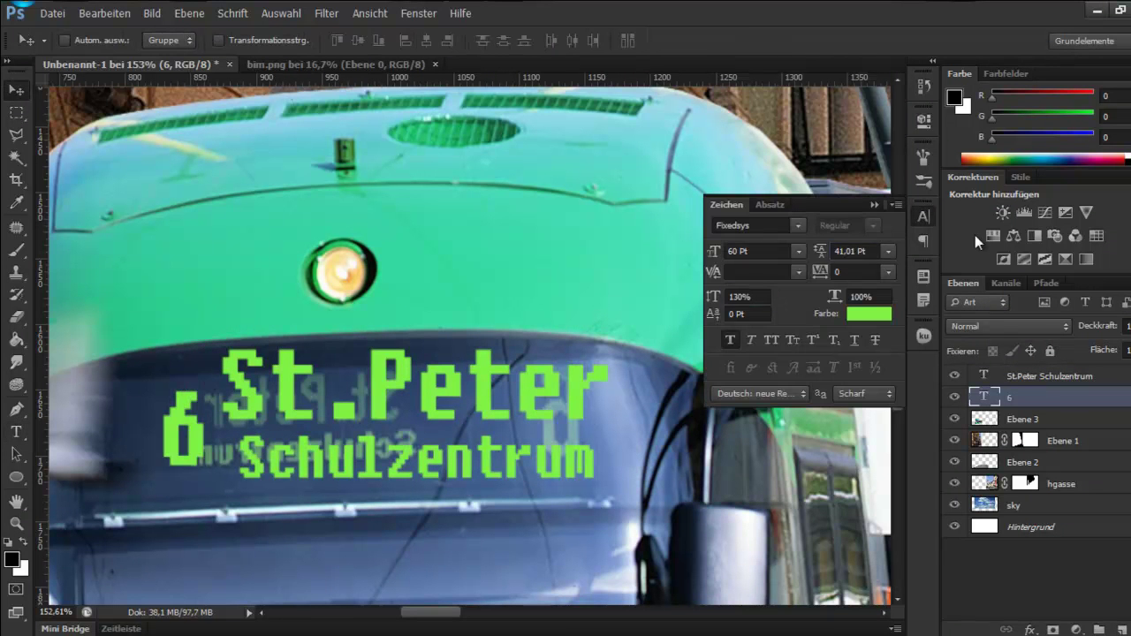
click(923, 217)
drag(181, 433, 142, 411)
Step: Hide both new text layers and start outlining the mirrored P for patching
click(1043, 375)
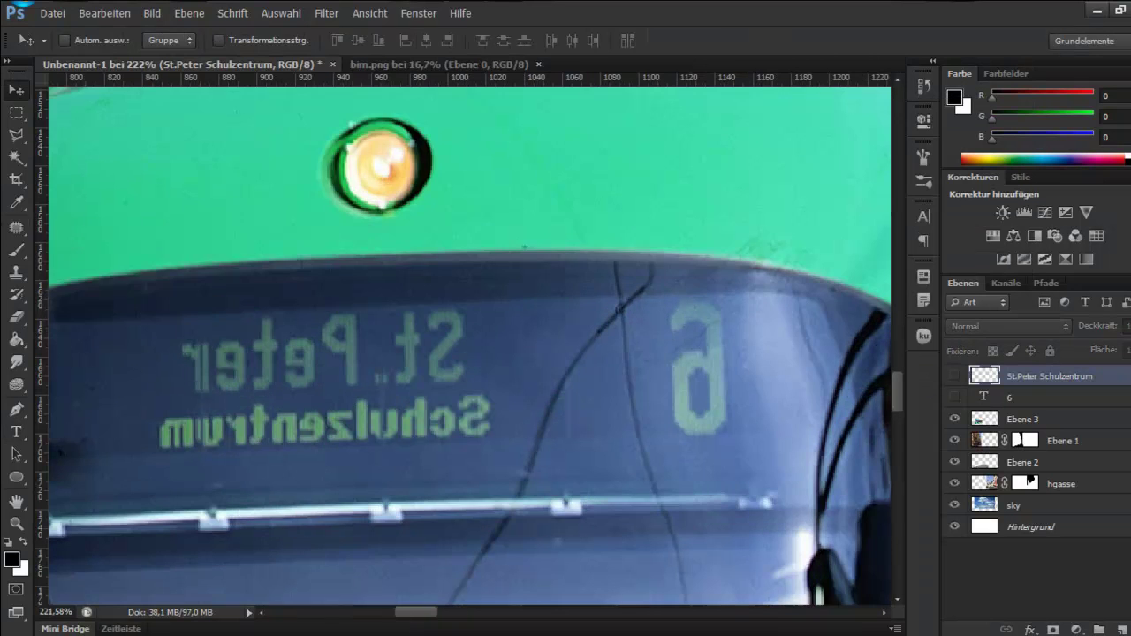
click(88, 260)
drag(188, 344, 181, 346)
Step: Clone-stamp out the mirrored old lettering on tram layer Ebene 3 with a size-37 brush
click(1020, 425)
key(ctrl+d)
click(16, 271)
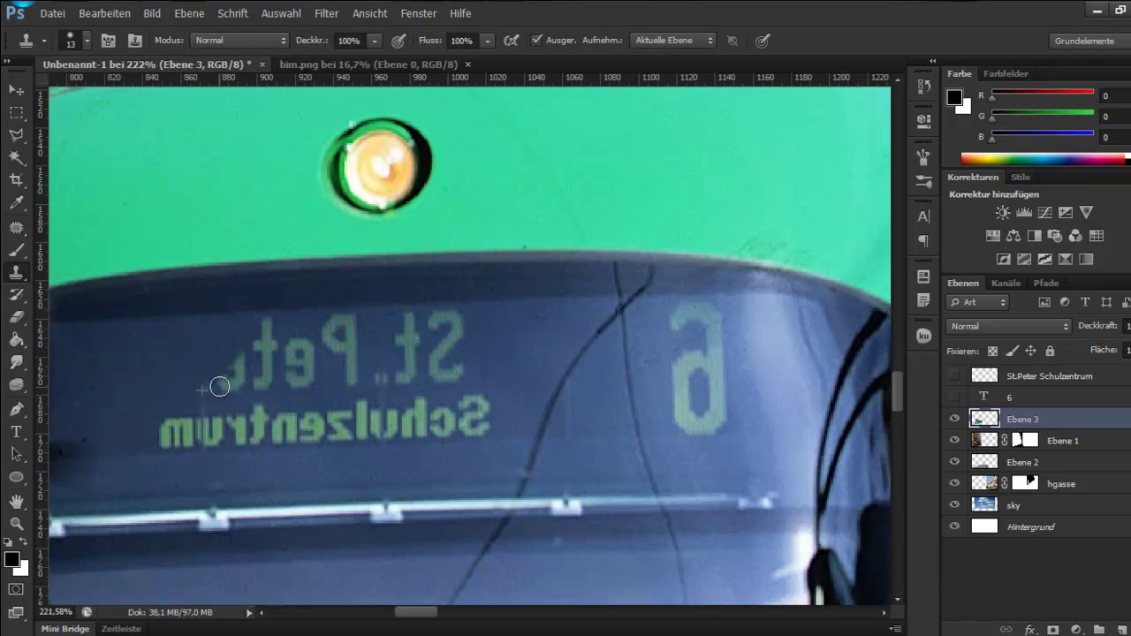
right_click(243, 378)
text(37 Px)
key(Return)
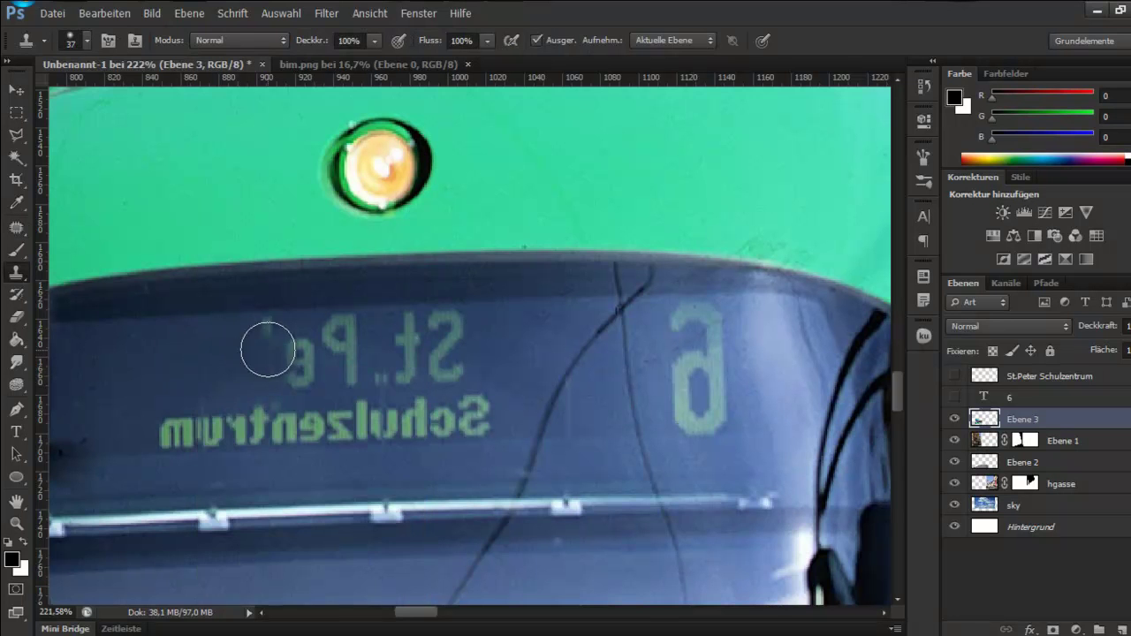
drag(352, 343, 352, 357)
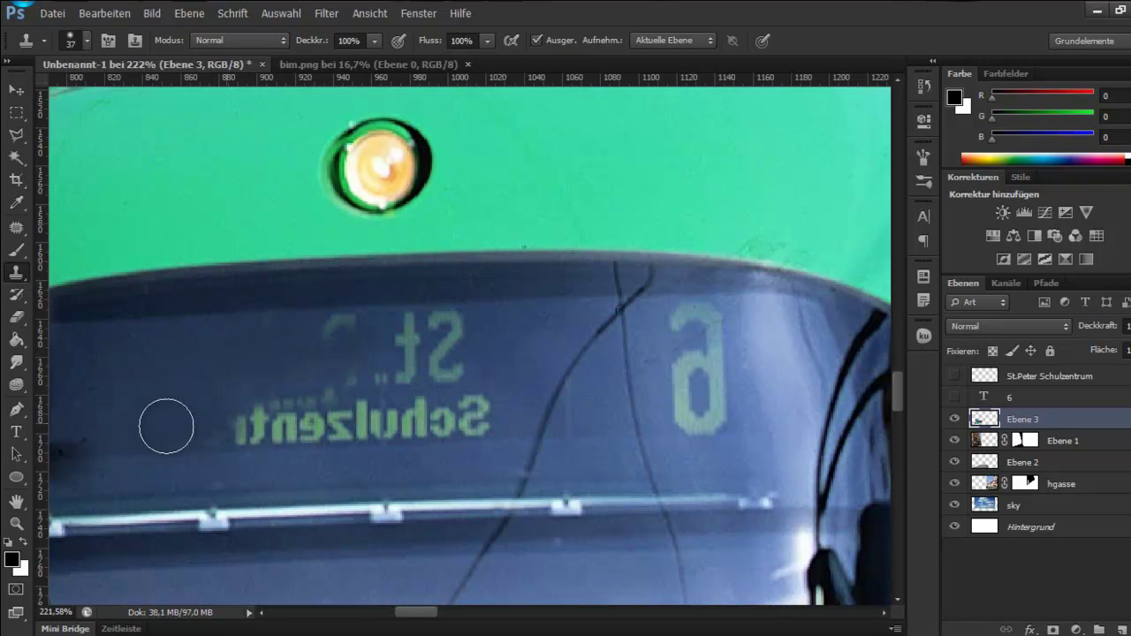
drag(166, 426, 503, 407)
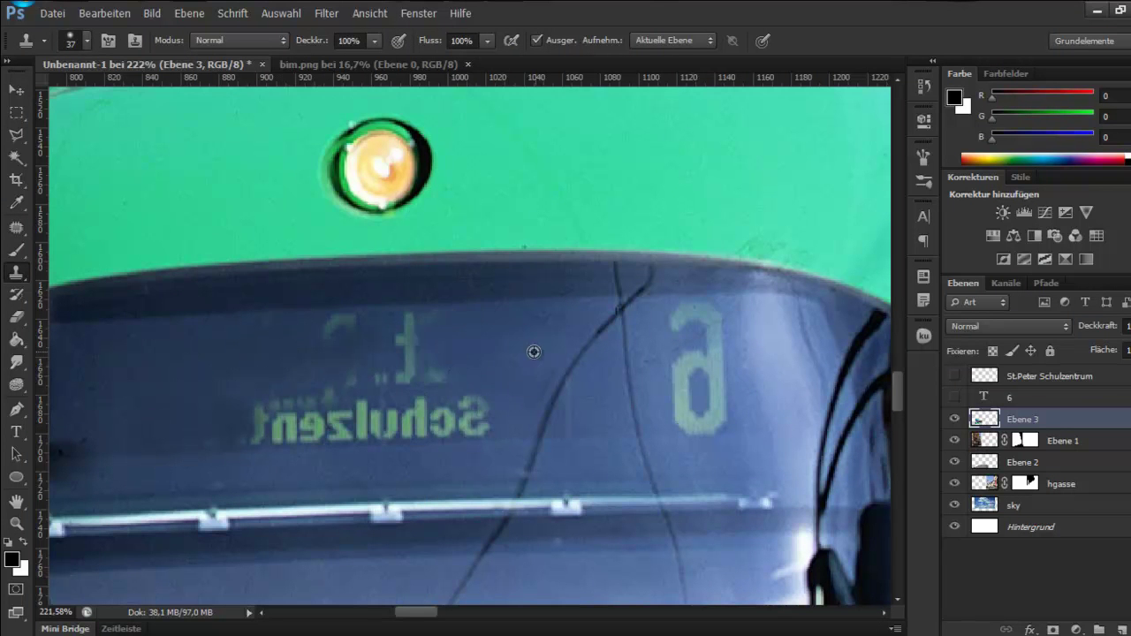
drag(440, 407, 473, 337)
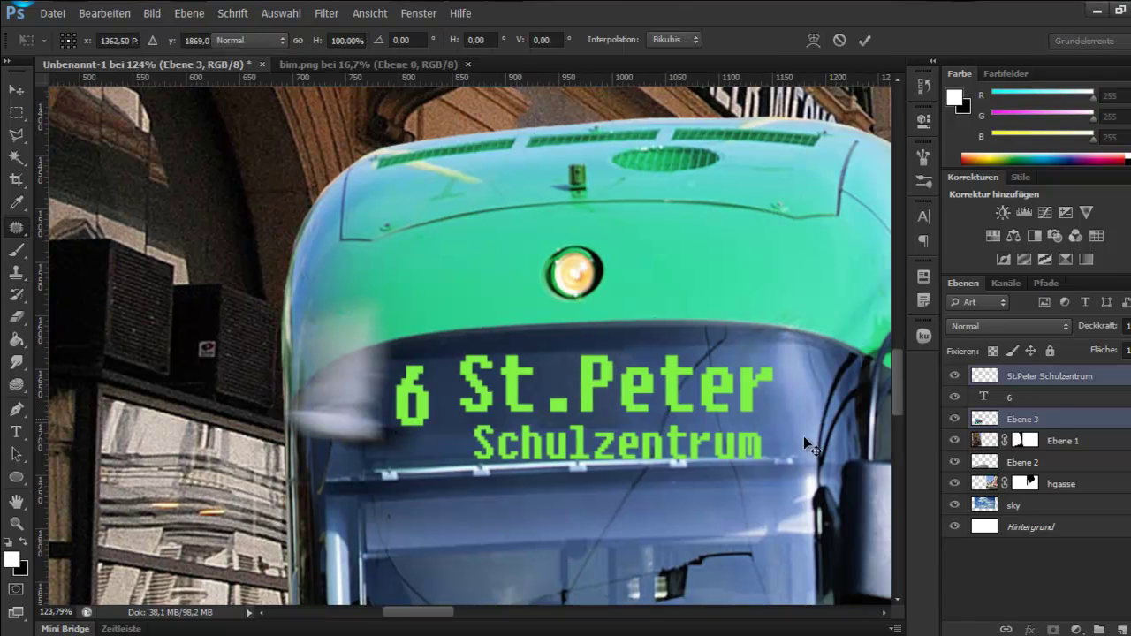
Step: Scale down and tilt the destination text to fit across the display
click(1025, 381)
key(ctrl+t)
mouse_move(769, 460)
mouse_down()
mouse_move(698, 415)
mouse_move(720, 424)
mouse_up()
drag(618, 401, 650, 402)
scroll(626, 414, up, 2)
key(Return)
Step: Merge the destination text layer into the '6' layer
key(alt+bracketleft)
key(v)
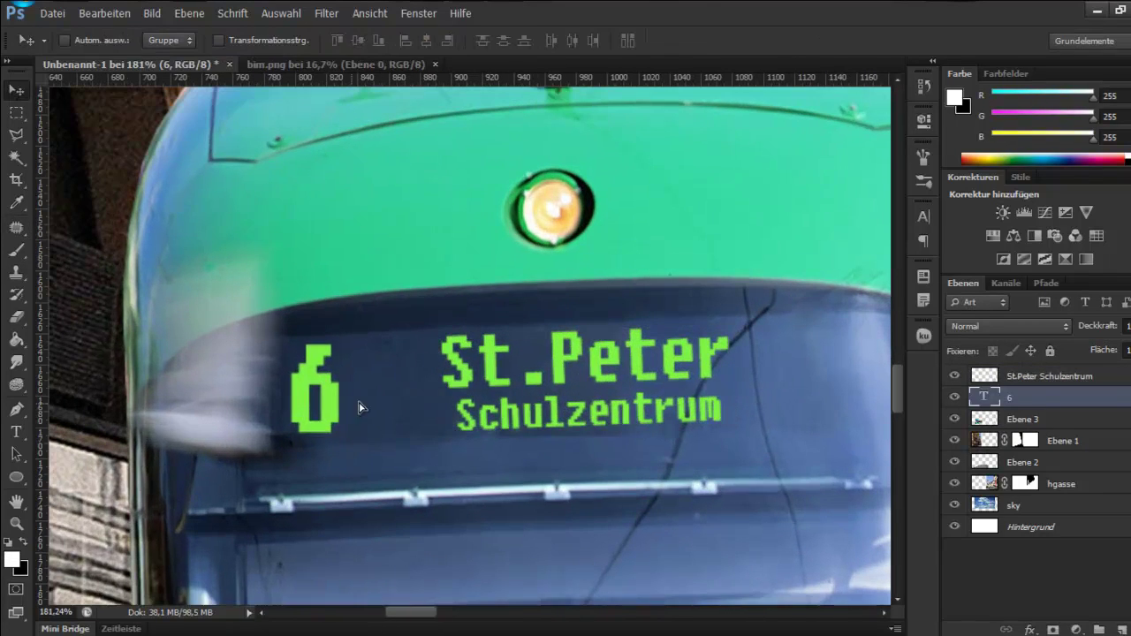
scroll(778, 403, down, 1)
key(alt+bracketright)
key(ctrl+e)
scroll(468, 345, down, 3)
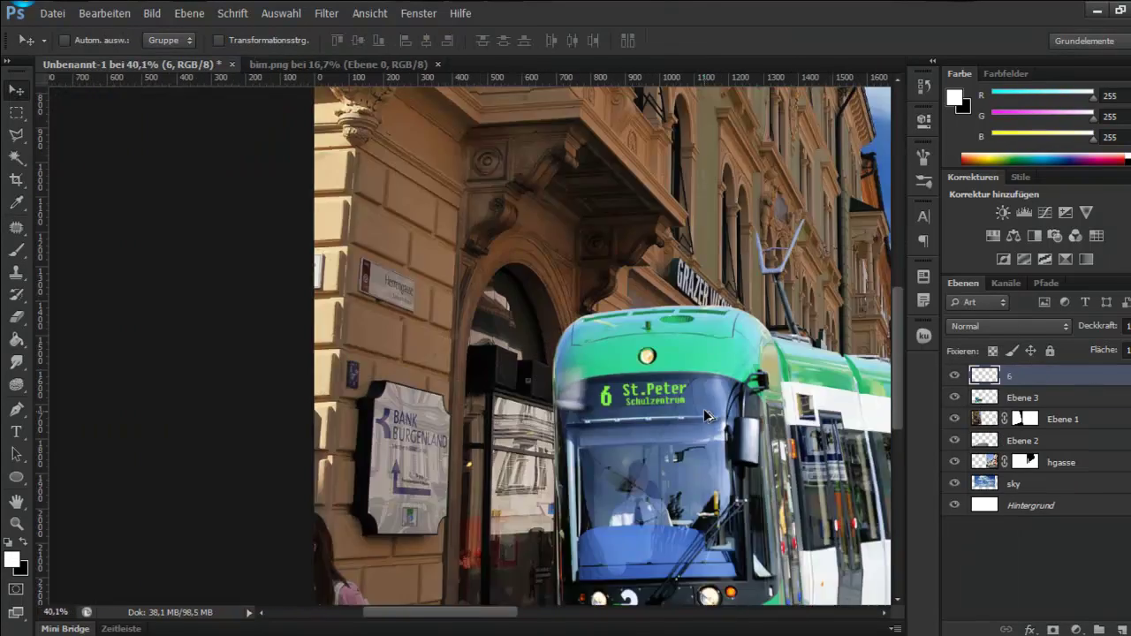
scroll(468, 344, up, 2)
Step: Set the sign text to 60% opacity and group it with the tram as bim
text(60)
shift+click(1028, 397)
key(ctrl+g)
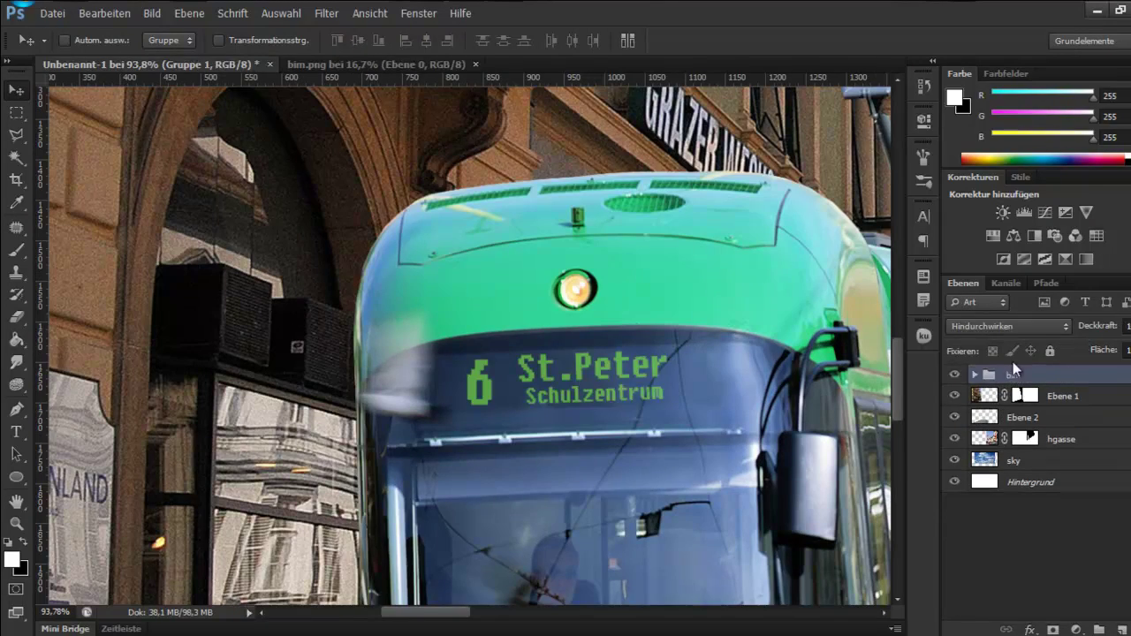
scroll(591, 422, down, 1)
scroll(591, 422, down, 3)
scroll(597, 484, right, 3)
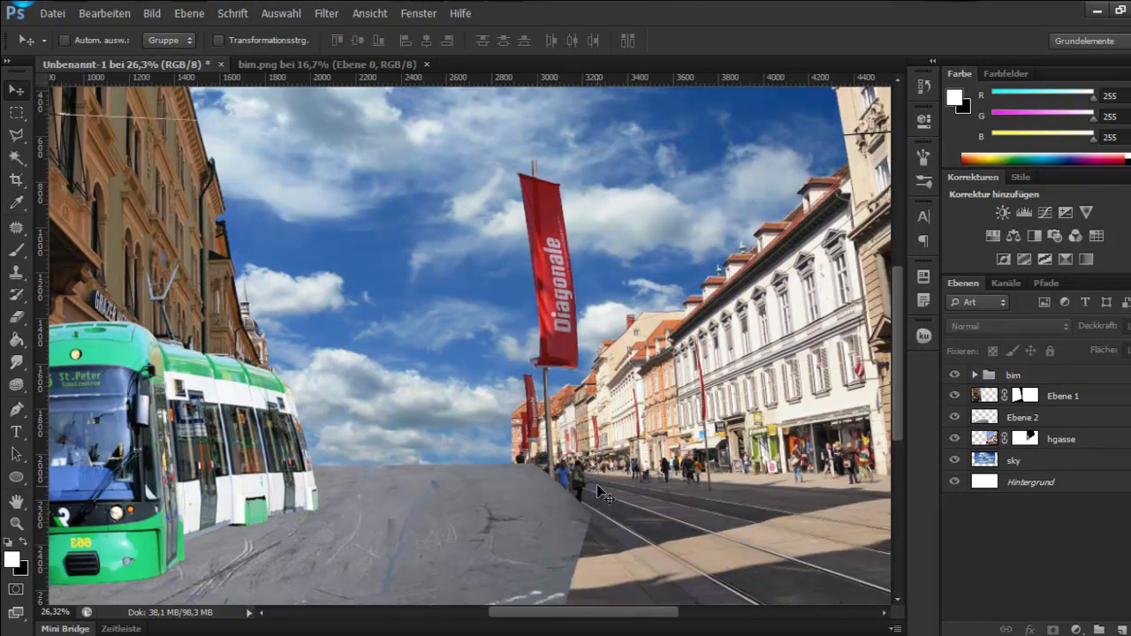
Step: Move the hgasse street photo up on the canvas
click(1002, 439)
drag(727, 513, 719, 416)
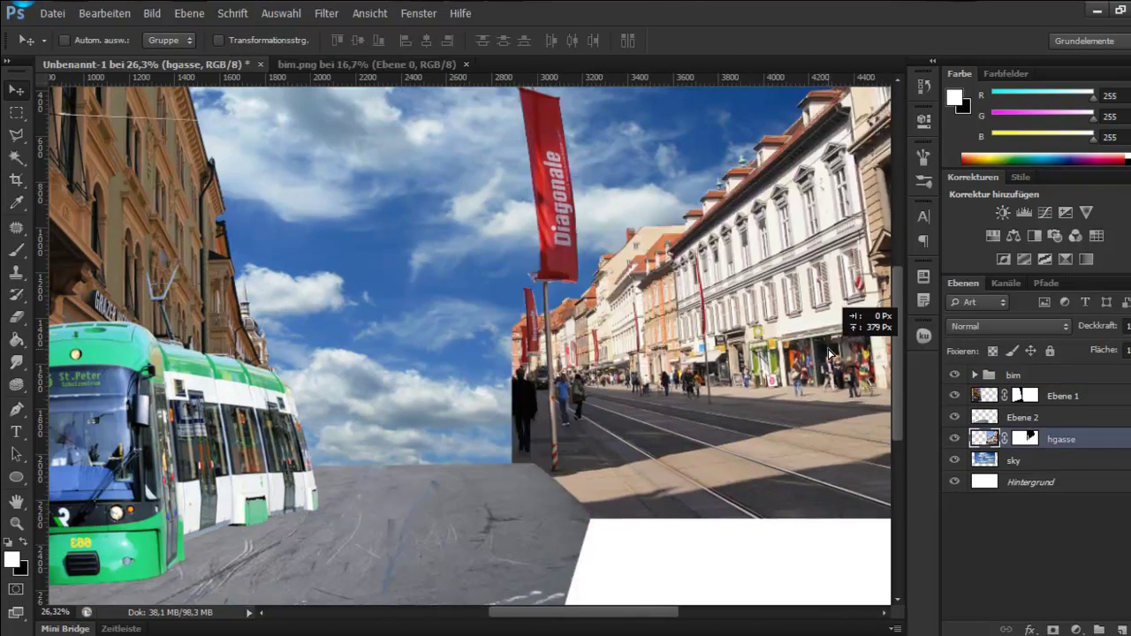
key(ctrl+0)
scroll(726, 425, up, 2)
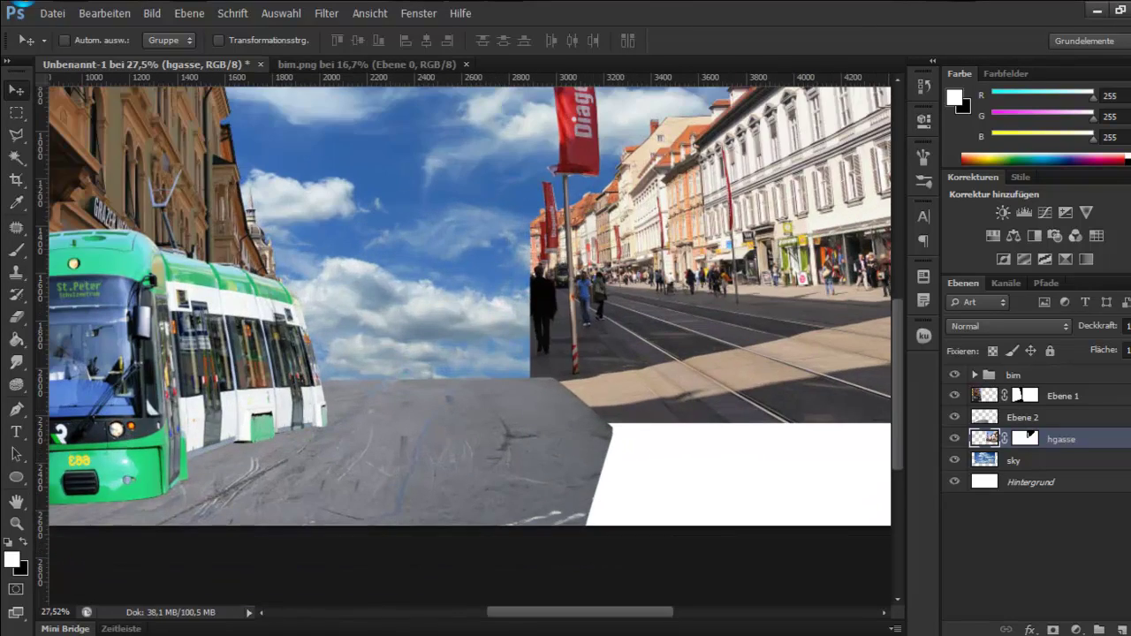
Step: Draw a Polygonal Lasso selection along the pole and pavement edge
click(16, 134)
scroll(543, 236, up, 3)
click(543, 237)
double_click(609, 187)
click(530, 257)
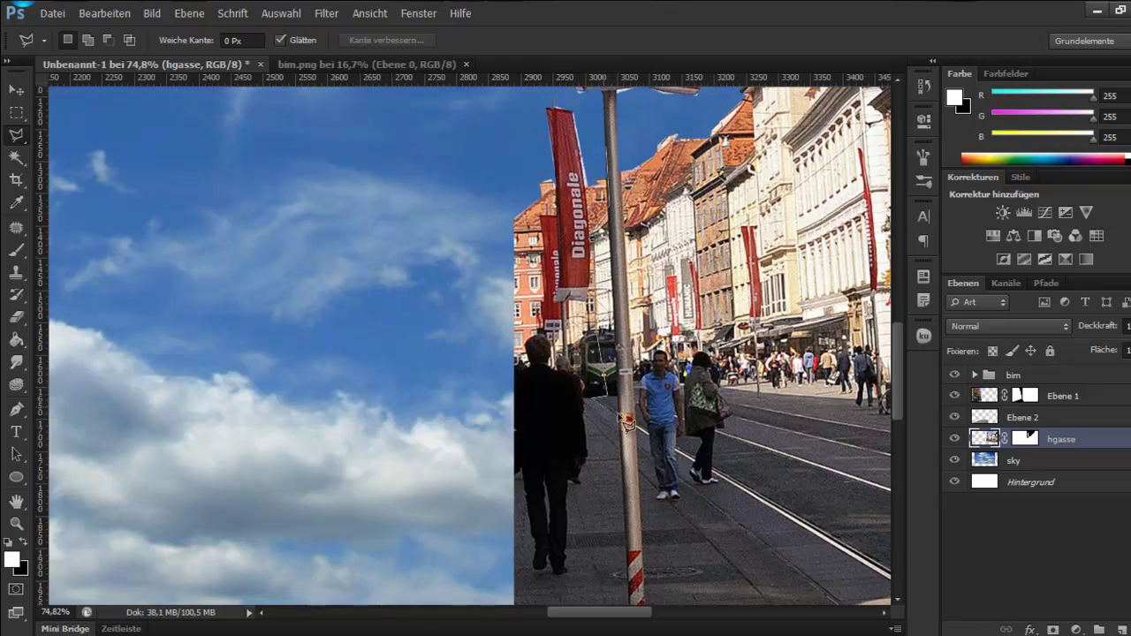
mouse_move(621, 524)
mouse_down()
mouse_move(899, 568)
mouse_move(857, 576)
mouse_move(71, 99)
mouse_up()
Step: Paint black at full opacity on the hgasse mask to hide the lower-left area, then deselect
key(b)
key(x)
key(ctrl+minus)
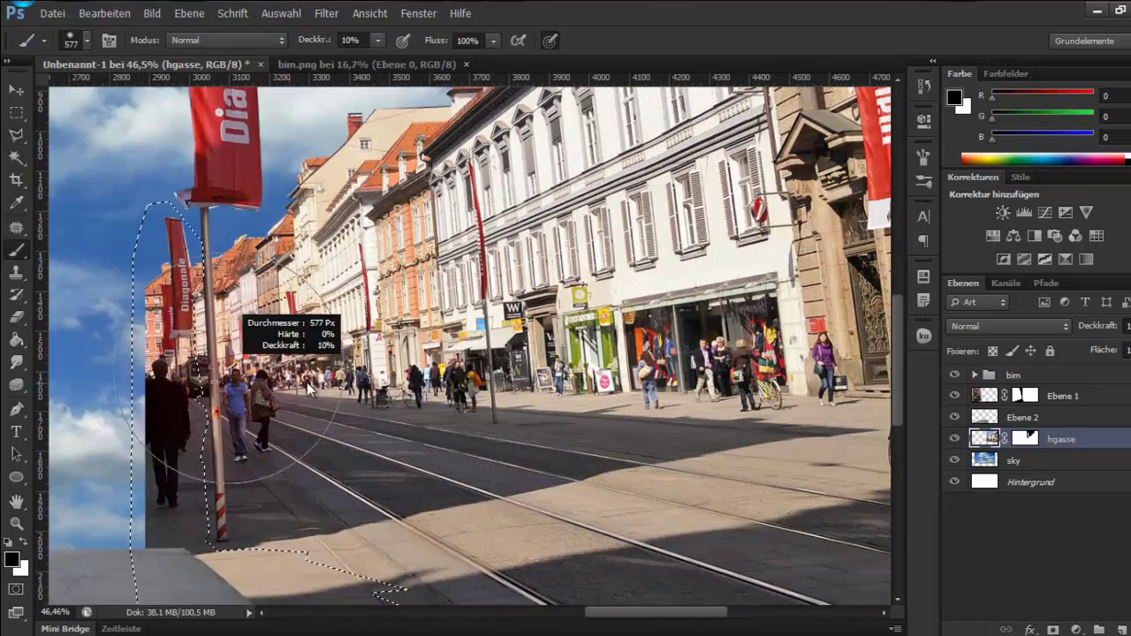
key(0)
scroll(283, 452, down, 3)
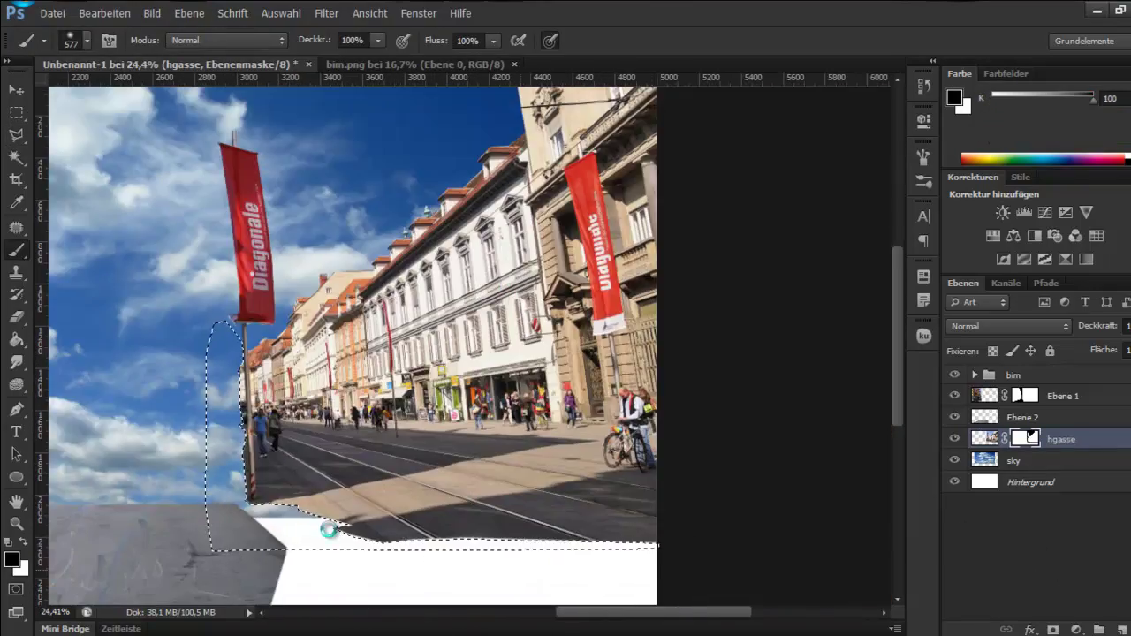
key(ctrl+d)
scroll(441, 397, down, 2)
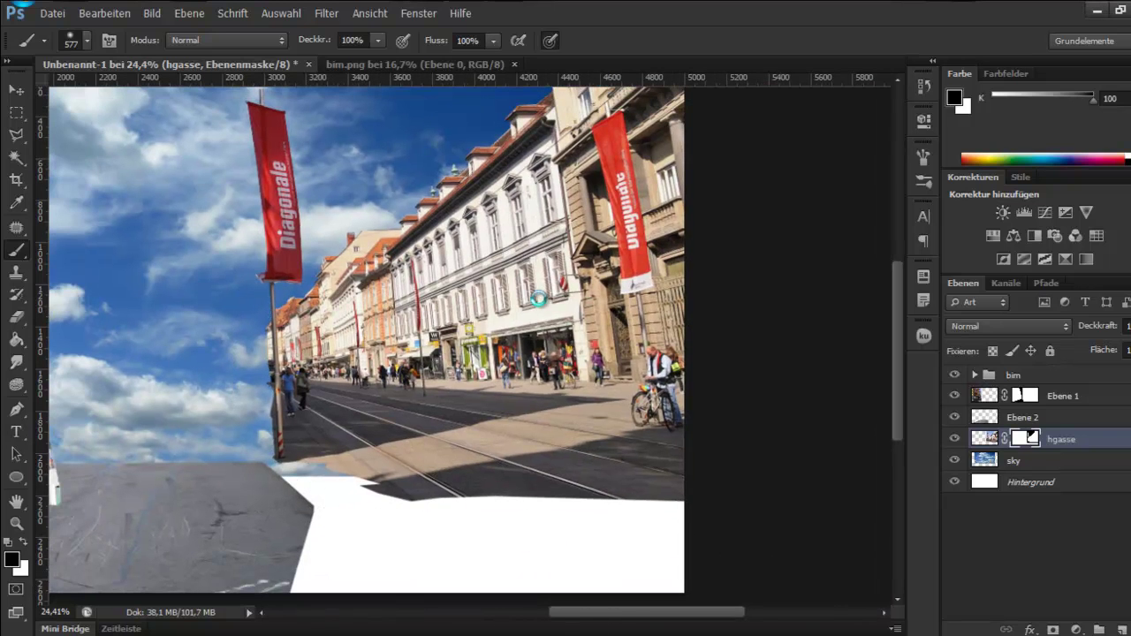
Step: Place the dirt1 texture enlarged over the gap, squashing and skewing its top edge
drag(571, 415, 679, 491)
drag(643, 388, 654, 492)
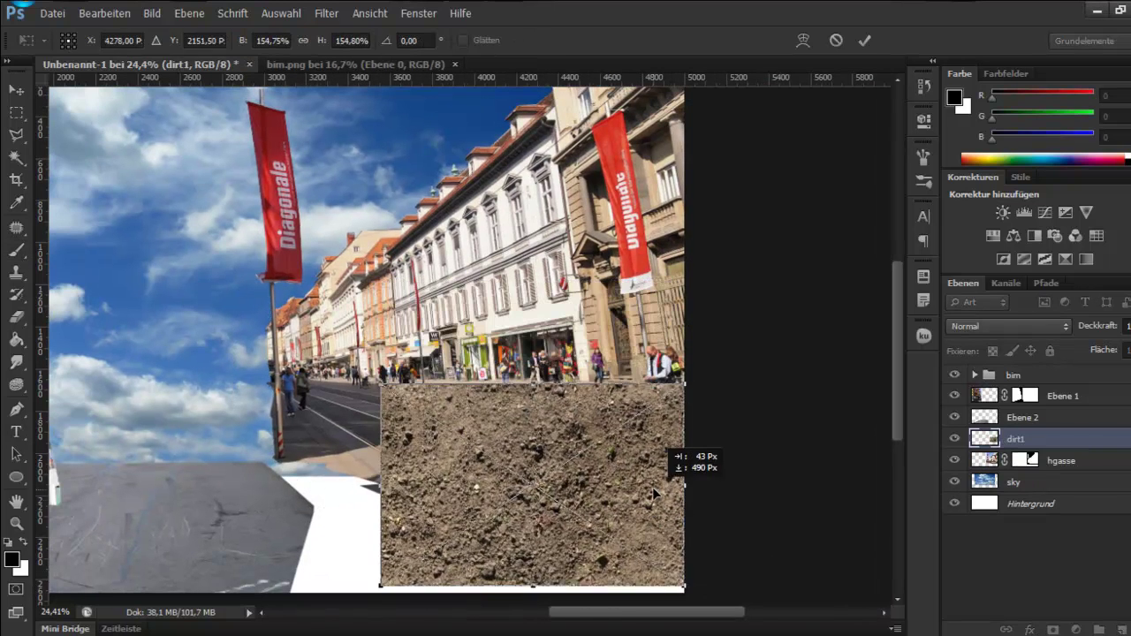
scroll(653, 493, up, 1)
scroll(654, 492, down, 1)
drag(542, 316, 539, 446)
drag(356, 447, 336, 437)
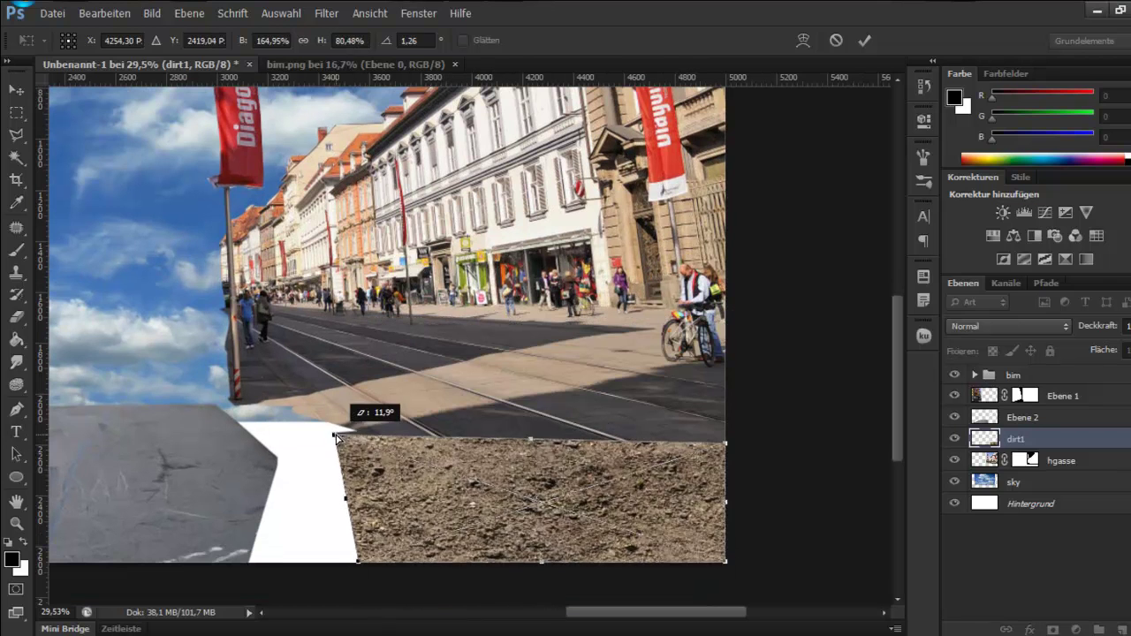
key(Return)
Step: Add a horizontally flipped dirt copy shifted left near the bottom, one layer lower
key(b)
key(ctrl+bracketleft)
key(ctrl+j)
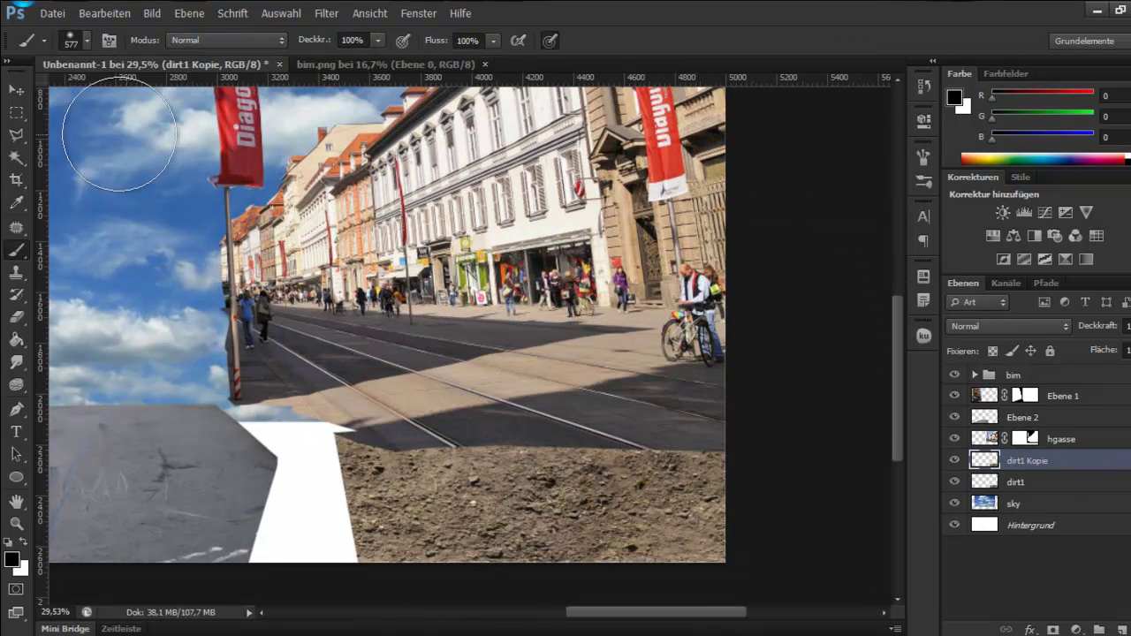
key(ctrl+bracketleft)
key(ctrl+t)
drag(565, 494, 459, 431)
scroll(460, 431, up, 1)
right_click(357, 488)
click(412, 457)
drag(336, 536, 308, 545)
key(Return)
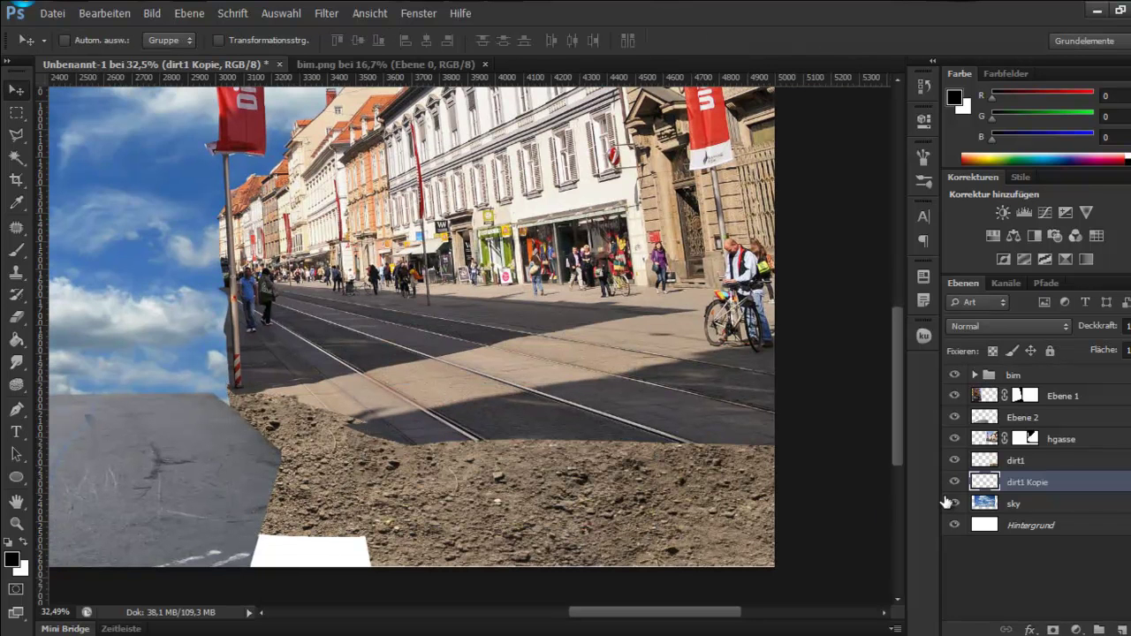
Step: Add a third dirt copy, warping its left edge outward
key(ctrl+j)
key(ctrl+bracketleft)
key(ctrl+t)
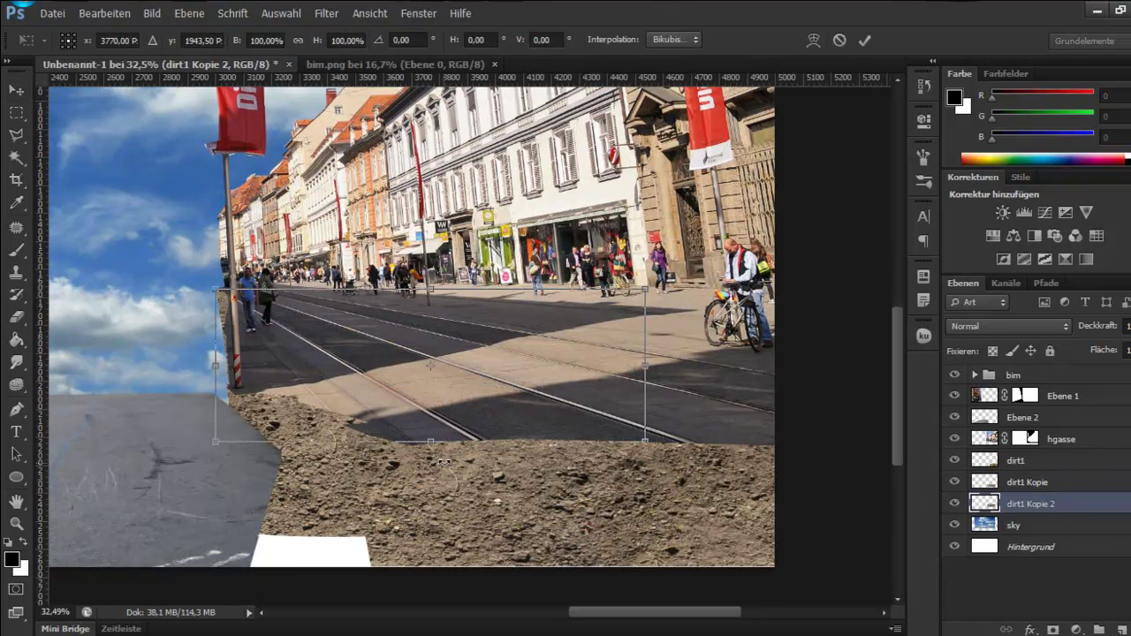
right_click(232, 366)
click(274, 212)
drag(215, 442, 215, 448)
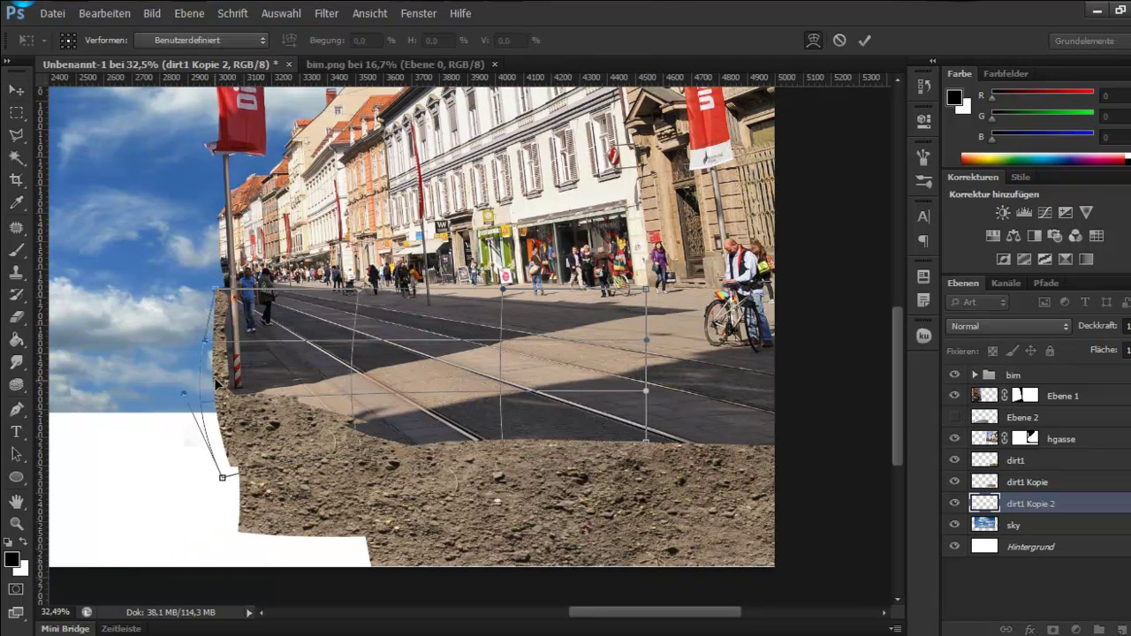
key(Return)
Step: Move the street and dirt layers above the tram layers and show Ebene 2
key(ctrl+0)
shift+click(1096, 438)
key(ctrl+bracketright)
key(ctrl+bracketright)
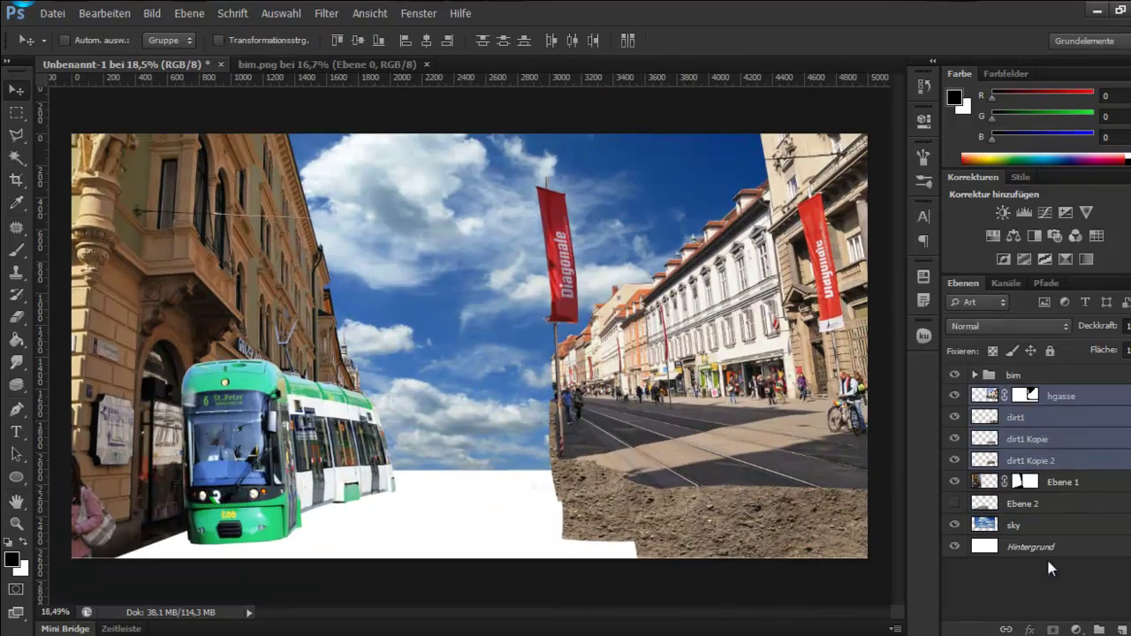
click(954, 503)
Step: Brush darker shading onto the dirt, undoing it on dirt1 and shading dirt1 Kopie's left edge
scroll(610, 580, up, 3)
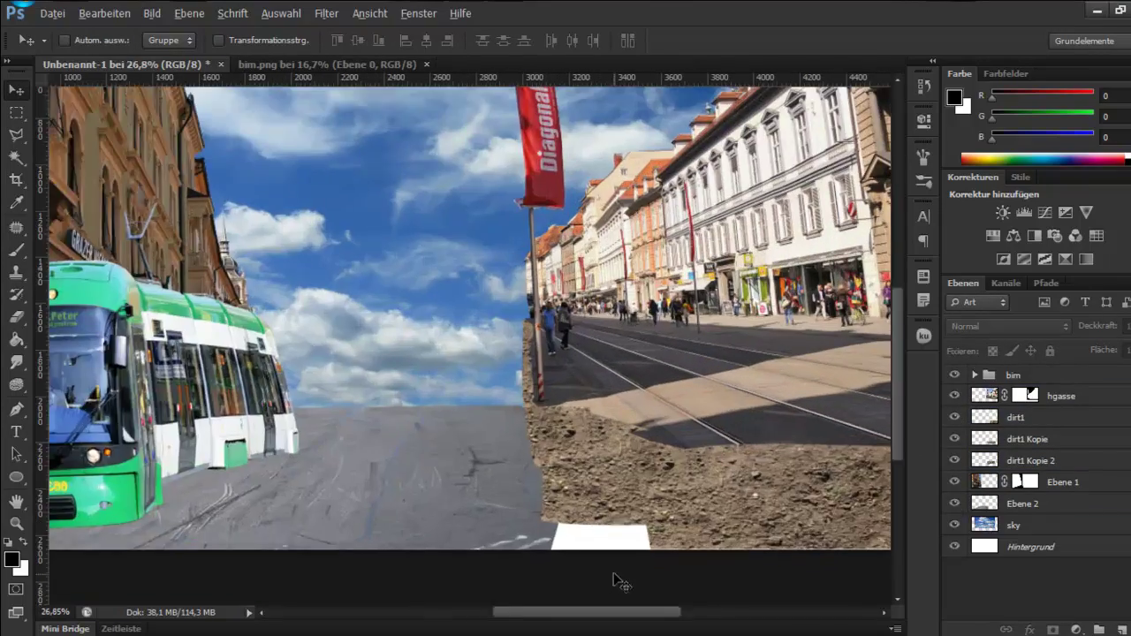
scroll(611, 581, right, 5)
key(b)
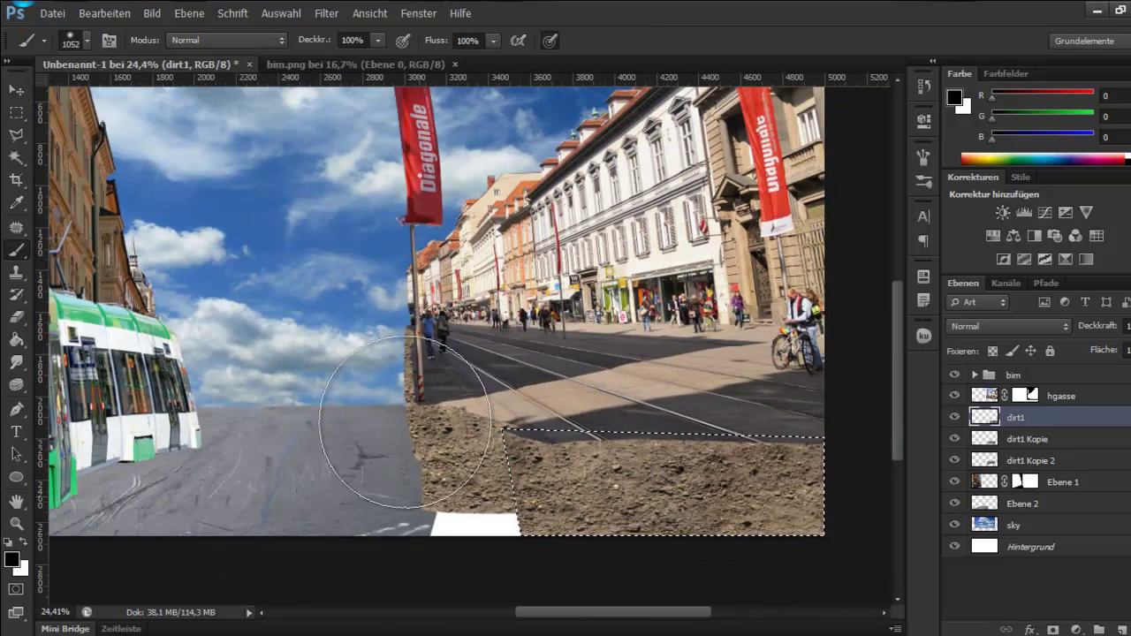
drag(353, 480, 796, 482)
drag(489, 629, 415, 351)
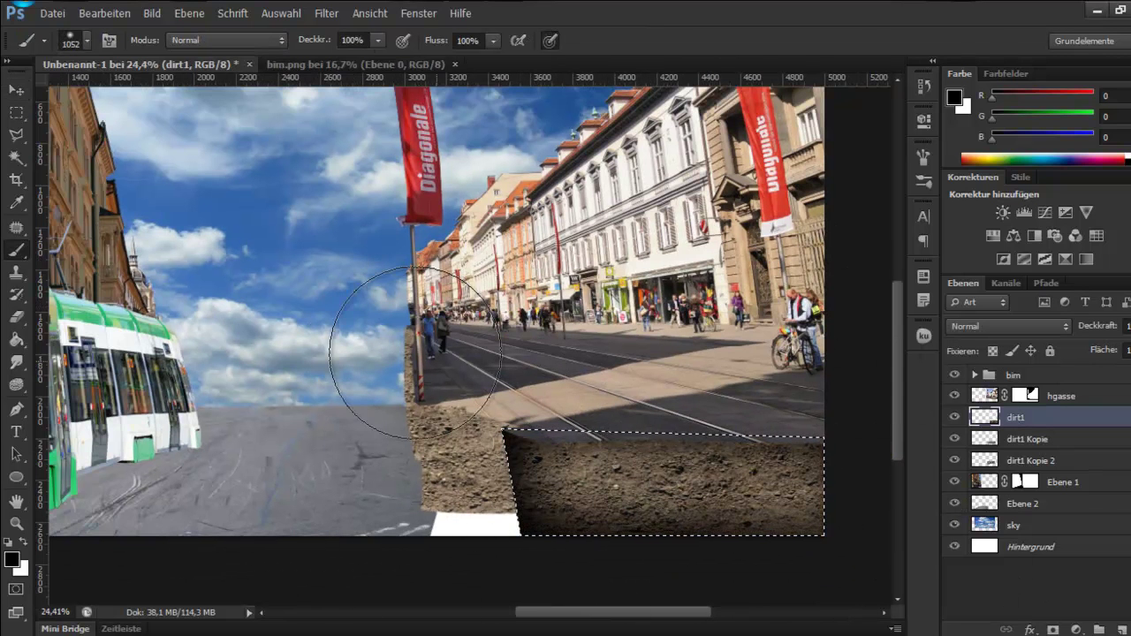
key(ctrl+z)
click(1027, 439)
drag(593, 404, 468, 301)
alt+scroll(636, 447, up, 2)
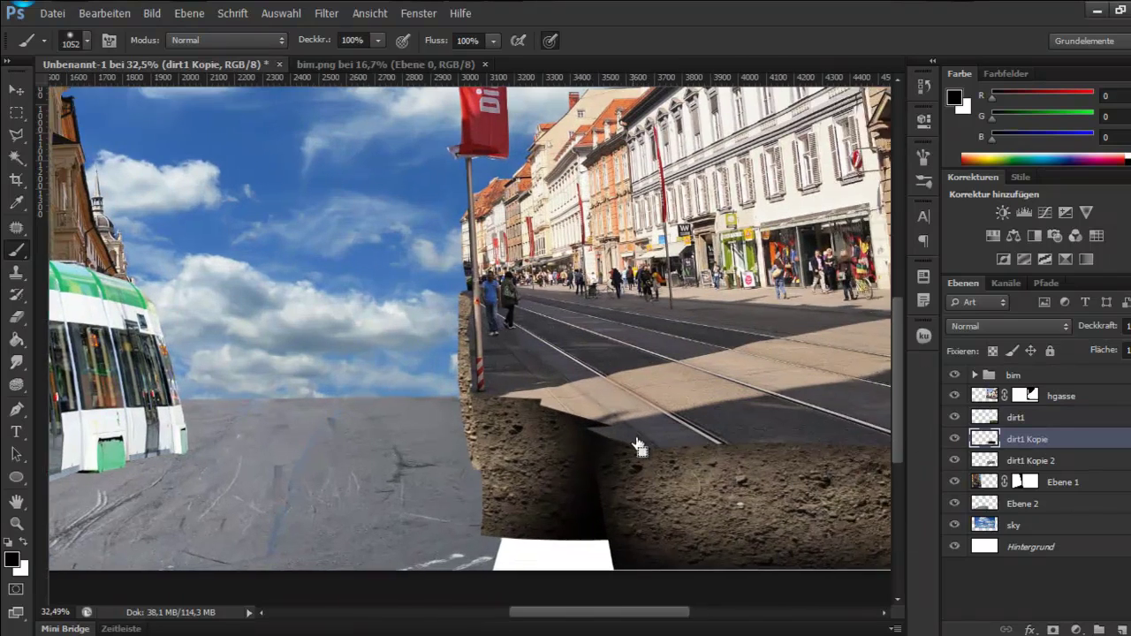
Step: On dirt1 Kopie 2, deselect and set a rough textured eraser tip at size 166
click(1027, 460)
key(ctrl+d)
alt+scroll(616, 531, down, 3)
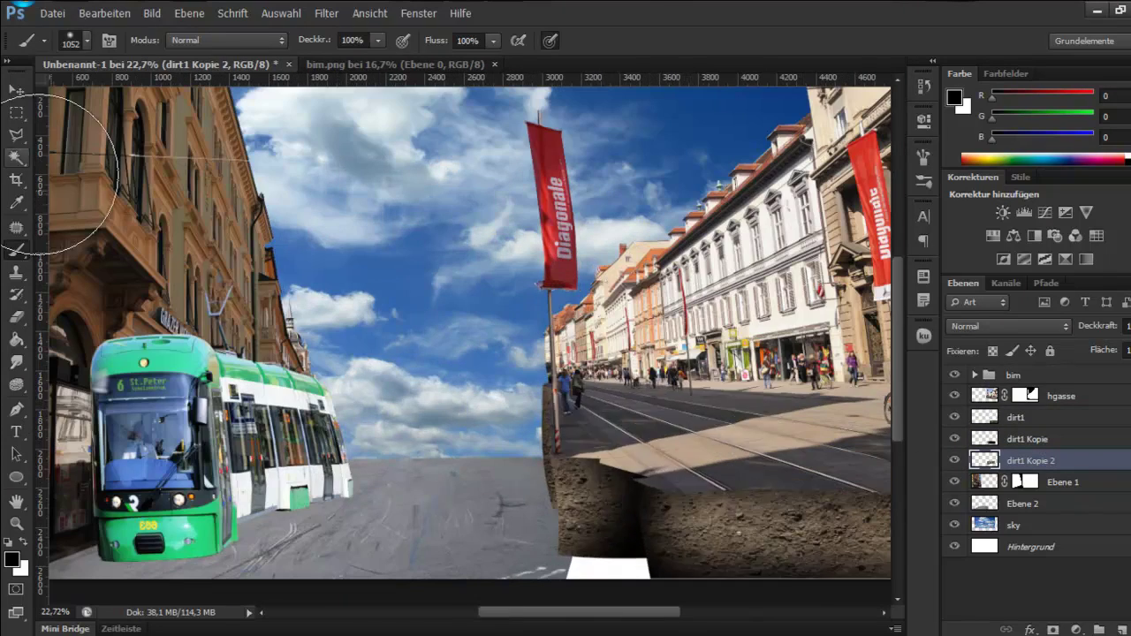
key(e)
right_click(566, 378)
scroll(704, 516, up, 3)
click(638, 527)
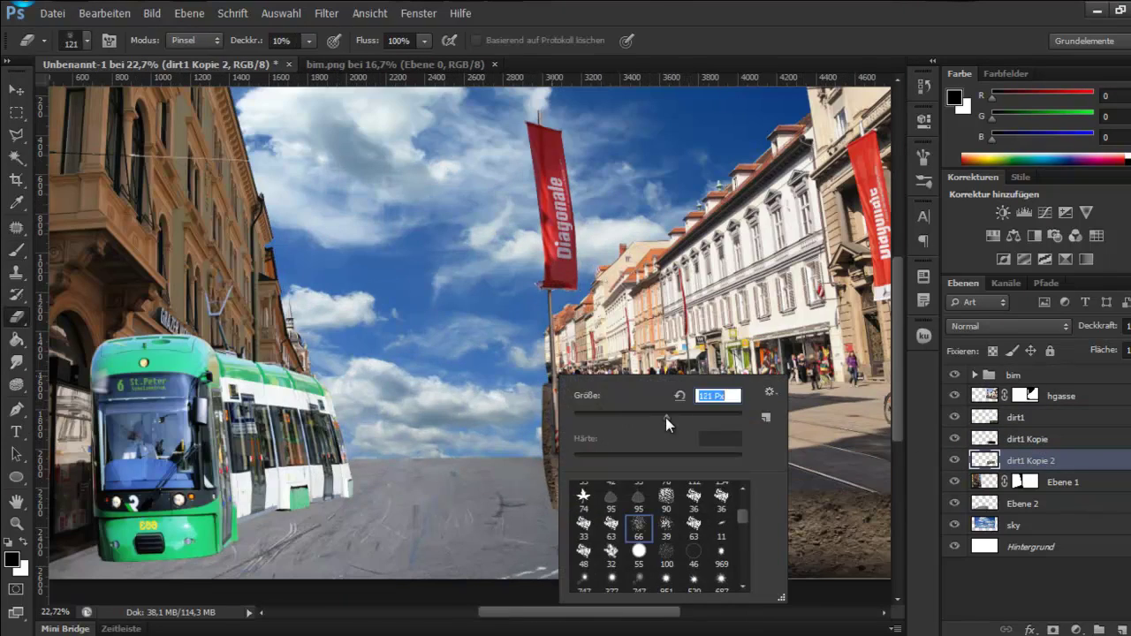
drag(665, 417, 683, 417)
alt+scroll(689, 455, up, 2)
alt+scroll(689, 455, up, 2)
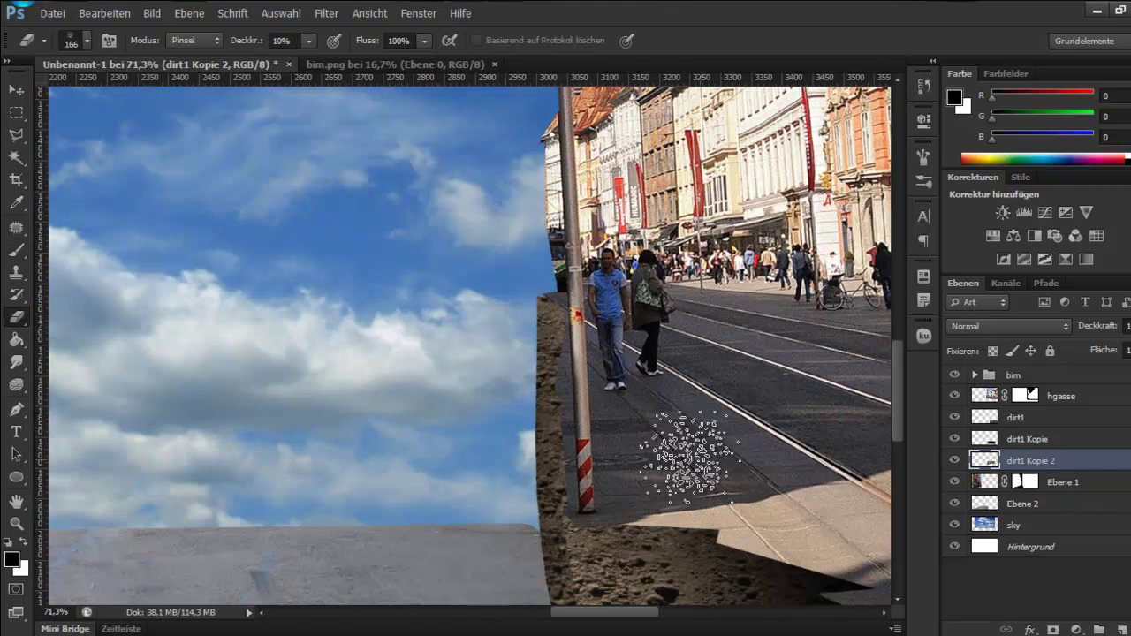
Step: Mask dirt1 Kopie 2 and paint dirt1 Kopie's mask with a rough textured brush
click(1052, 629)
key(b)
right_click(450, 349)
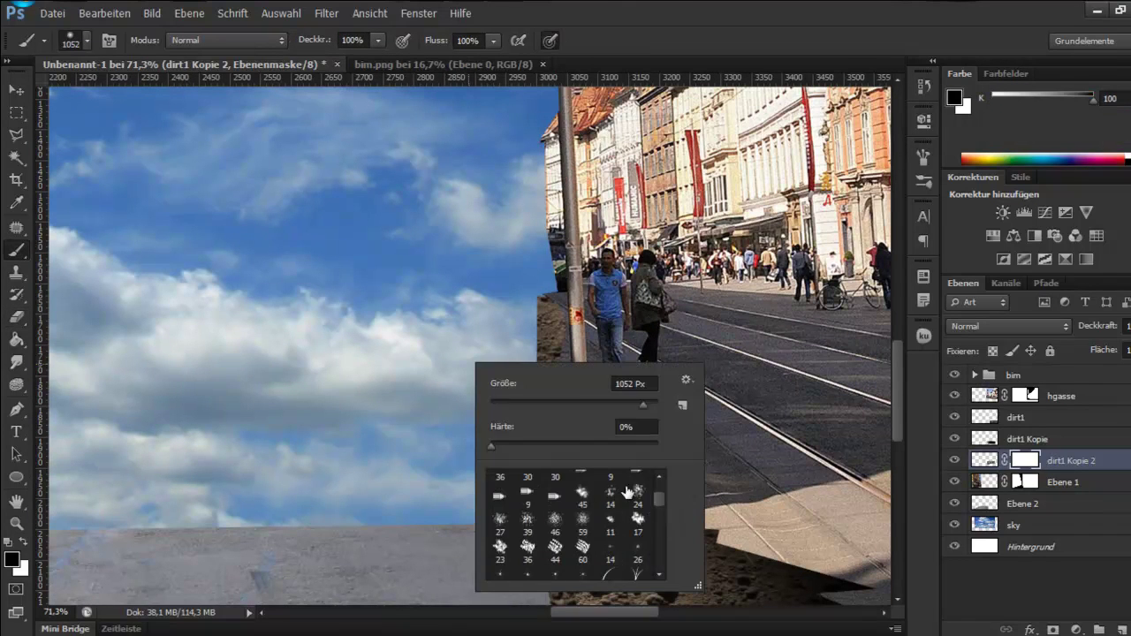
double_click(658, 511)
right_click(513, 325)
key(Return)
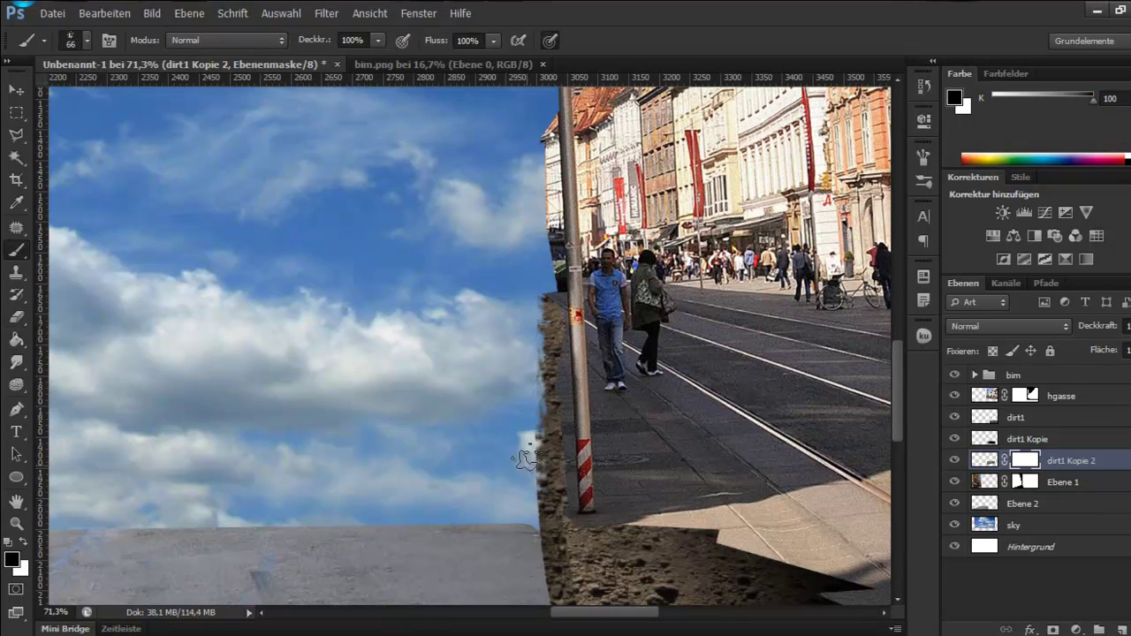
scroll(515, 272, down, 5)
scroll(527, 272, down, 1)
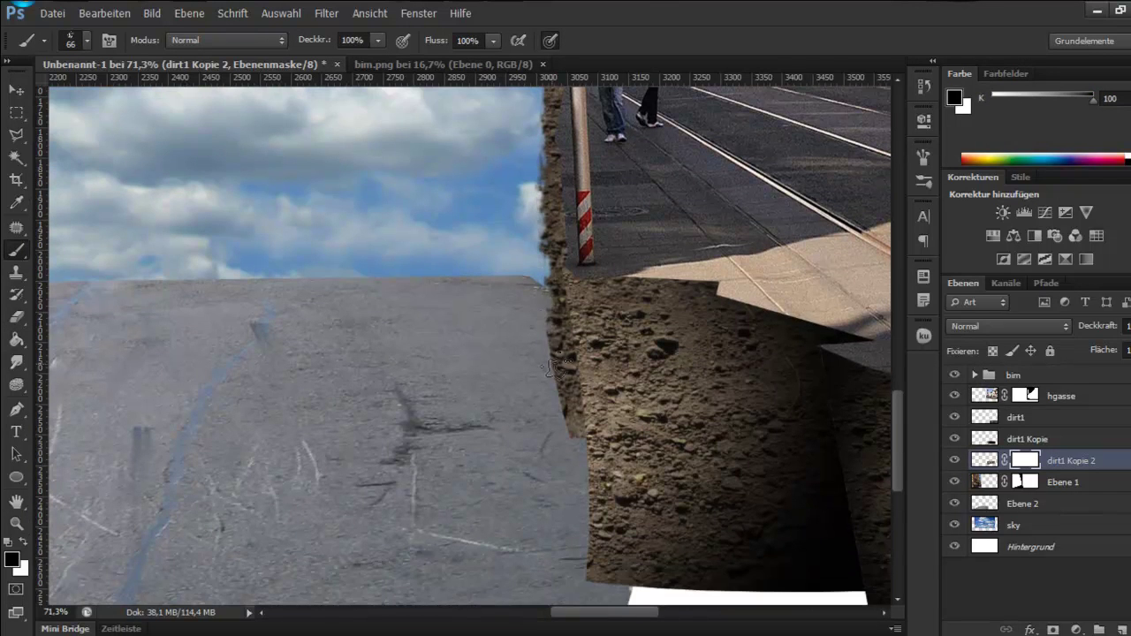
click(993, 445)
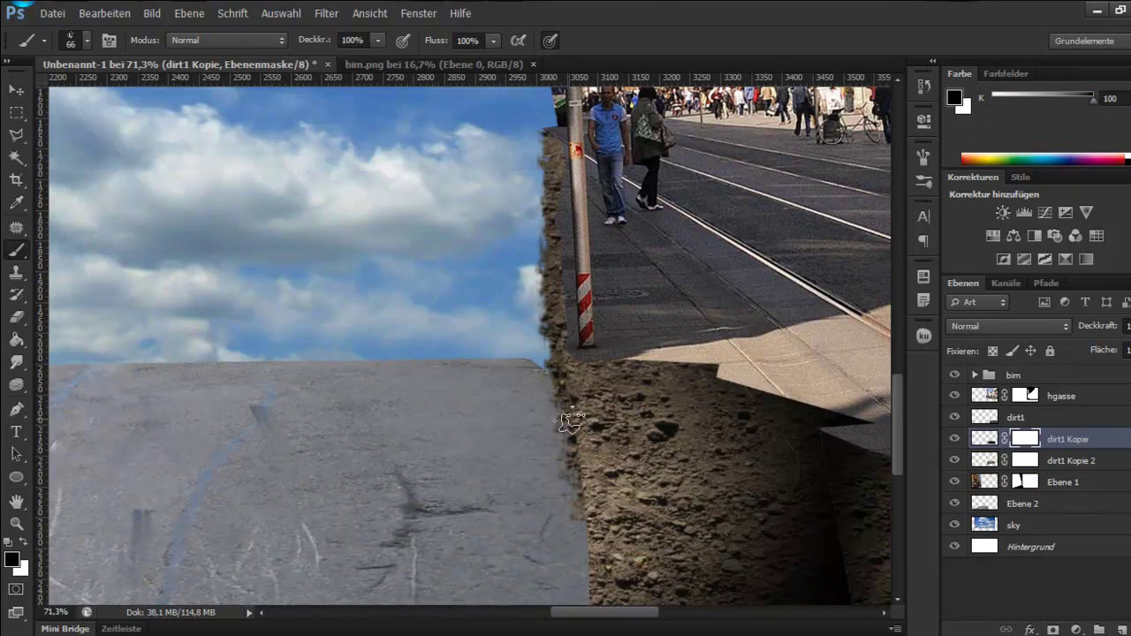
scroll(645, 368, down, 5)
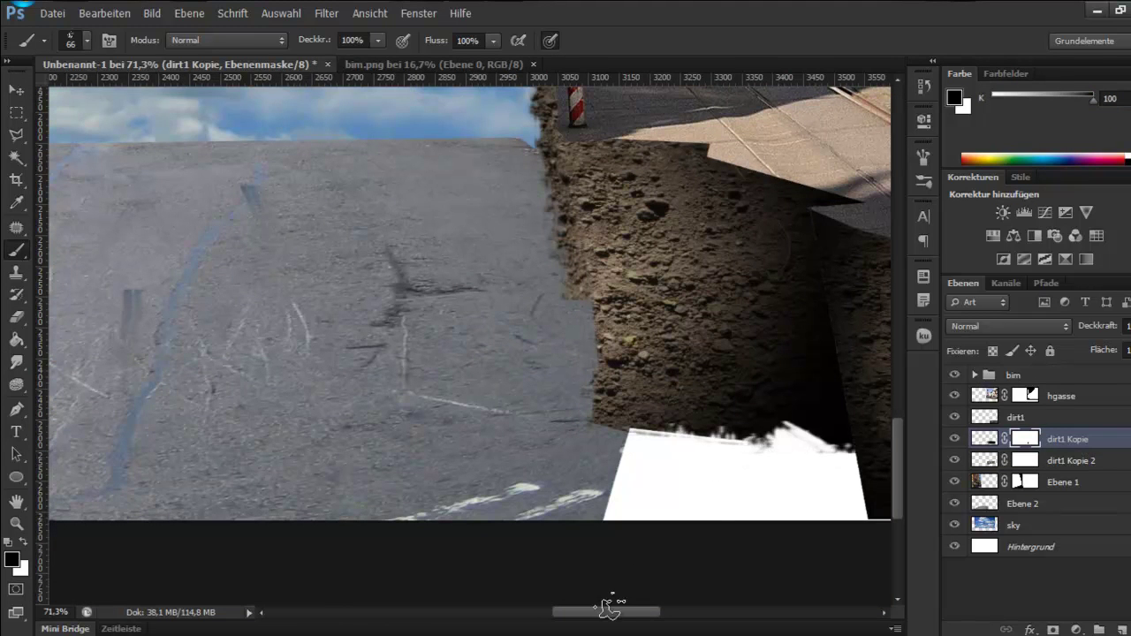
drag(610, 608, 648, 608)
Step: Paint the dirt1 layer mask, resizing the soft brush from 74 px to 61 px
key(alt+bracketright)
right_click(508, 228)
key(Return)
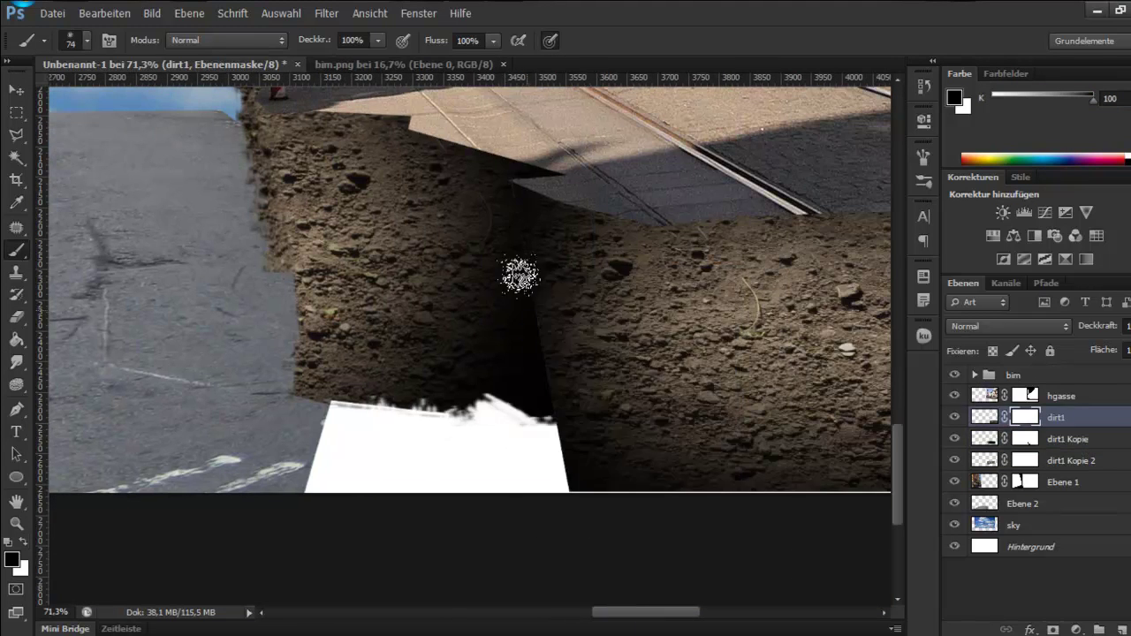
right_click(572, 404)
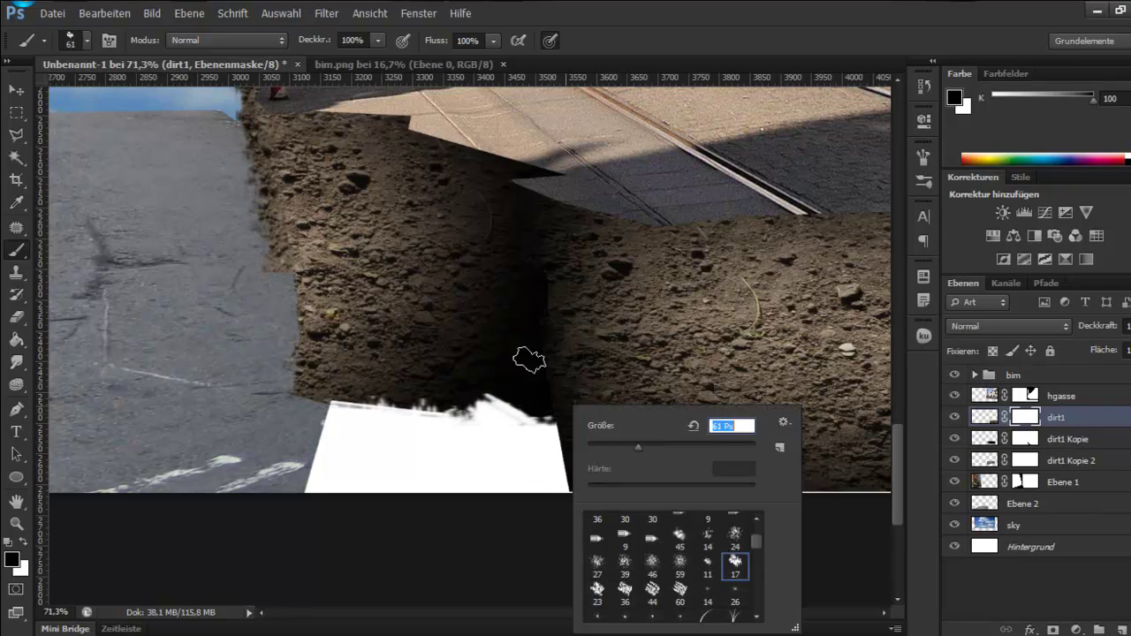
key(Return)
scroll(462, 336, down, 3)
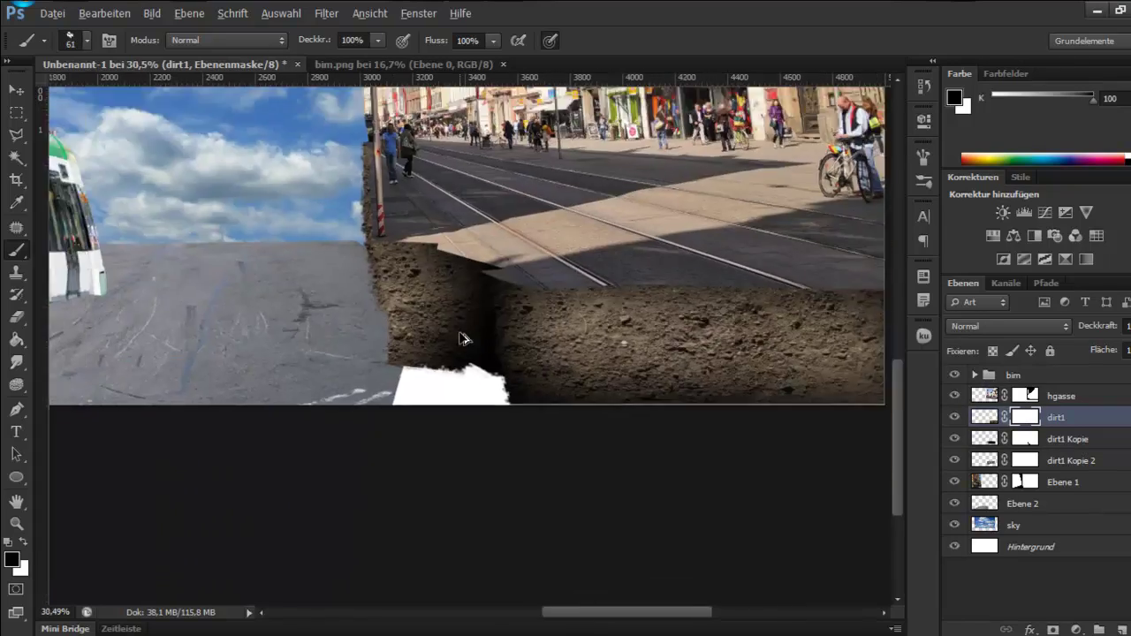
scroll(545, 513, up, 4)
Step: Patch texture on dirt1 Kopie from another area, then clear the patch selection
key(alt+bracketleft)
key(j)
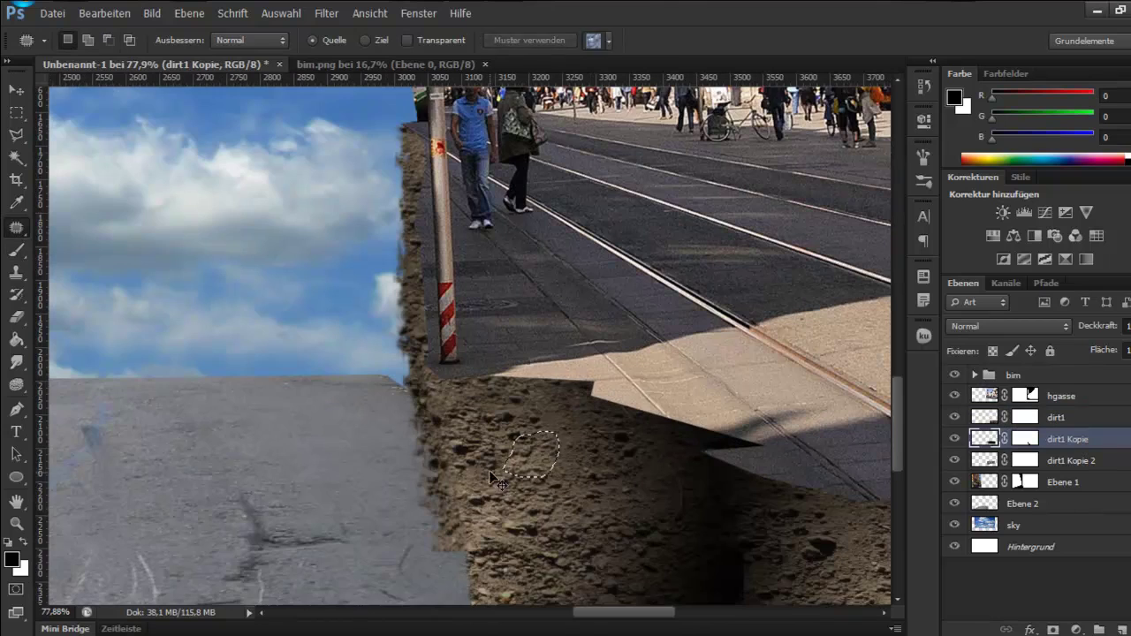
click(500, 482)
scroll(481, 442, down, 1)
scroll(567, 422, down, 3)
scroll(685, 504, down, 2)
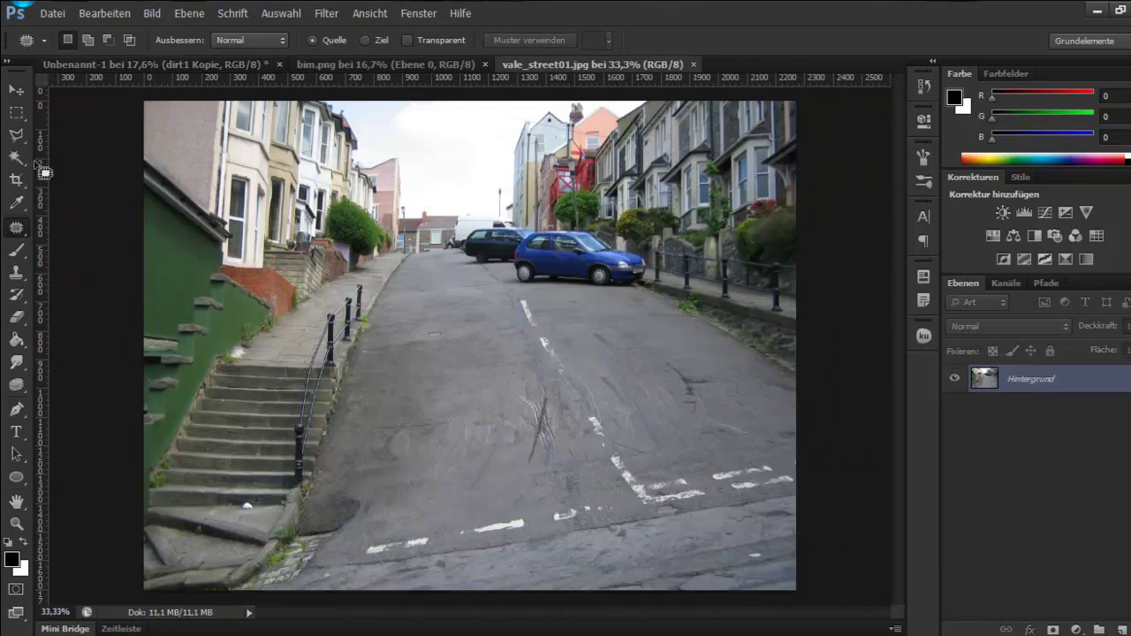
Step: Copy a lassoed road piece from vale_street01.jpg into the composite's lower right street area
key(l)
key(ctrl+c)
key(ctrl+Tab)
key(ctrl+v)
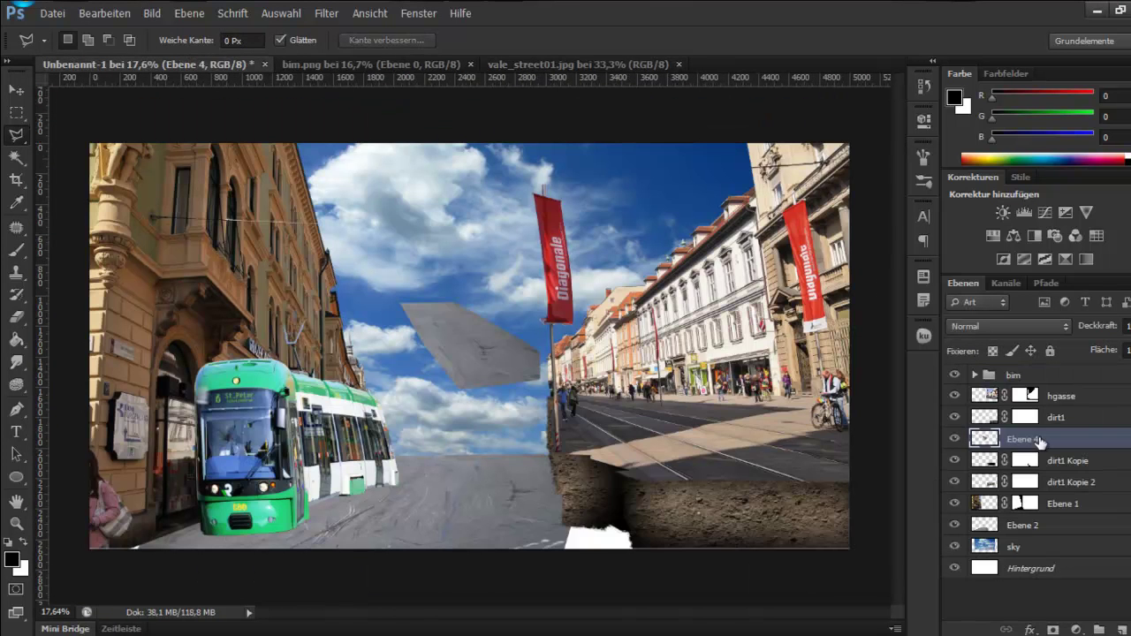
key(v)
drag(503, 409, 614, 574)
key(ctrl+t)
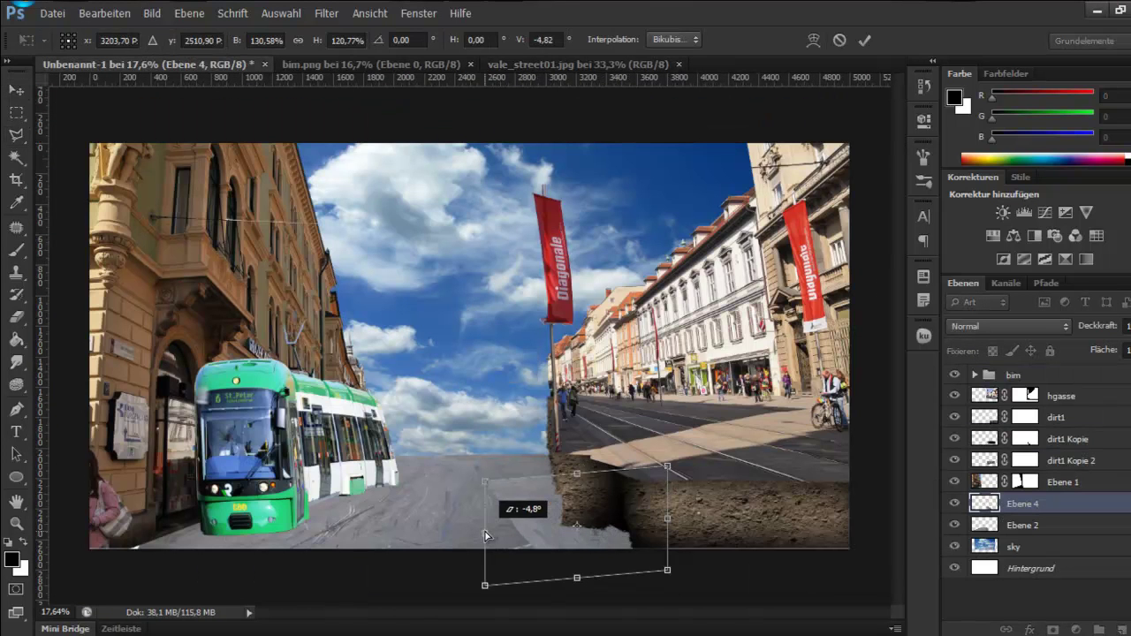
key(Return)
Step: Erase the edges of the pasted road piece
scroll(534, 500, up, 5)
key(e)
right_click(460, 411)
key(Return)
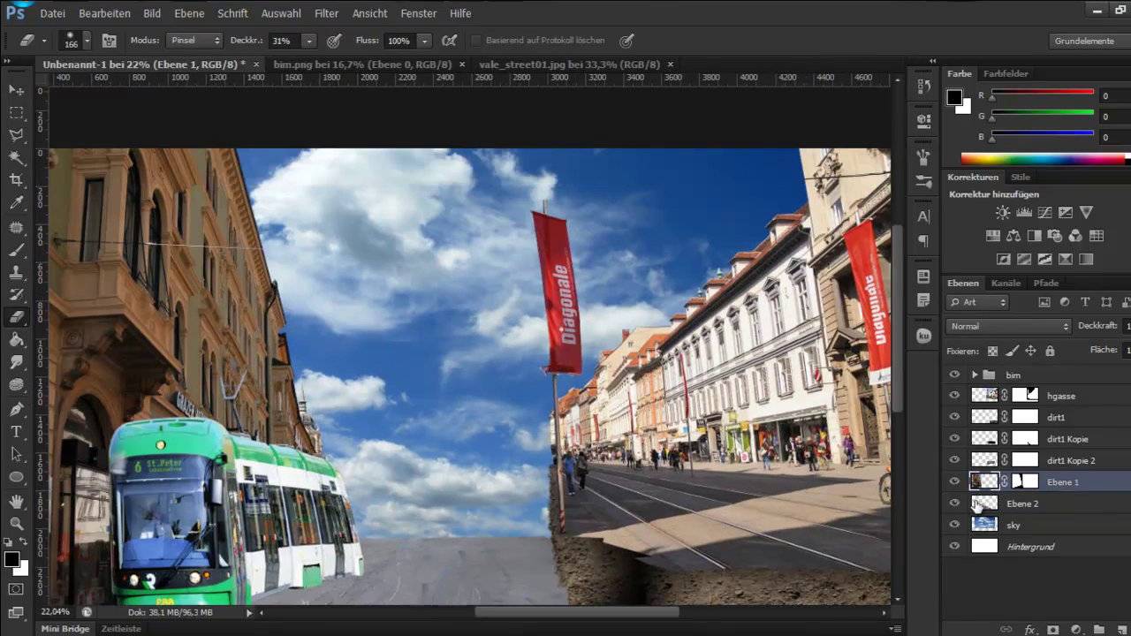
Step: Stretch the building layer wider and road layer Ebene 2 taller toward the horizon
key(ctrl+t)
drag(328, 354, 349, 318)
key(Return)
ctrl+click(489, 535)
key(ctrl+t)
right_click(467, 534)
click(531, 346)
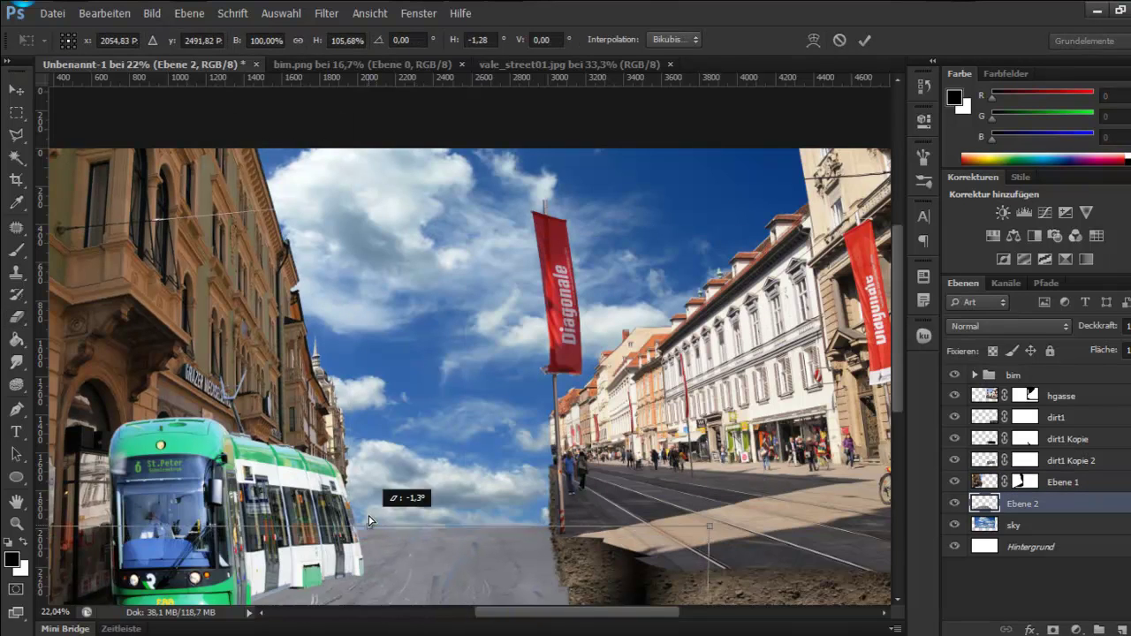
drag(369, 534, 371, 388)
key(Return)
Step: Set up the Smudge tool over the rails and dirt area
right_click(16, 362)
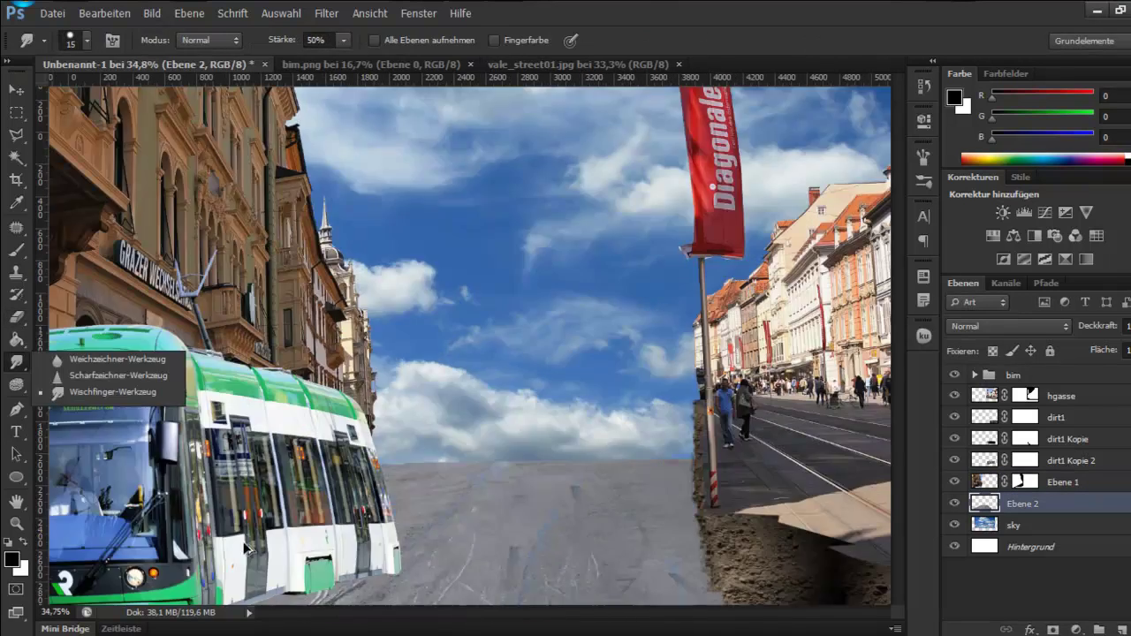
click(106, 394)
scroll(384, 524, up, 5)
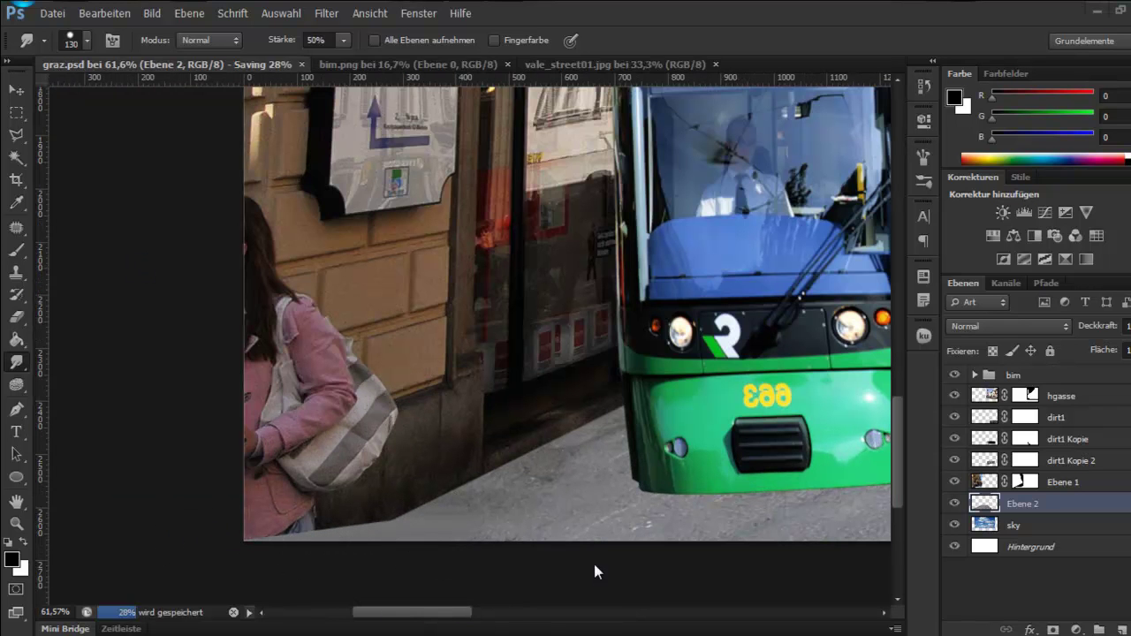
drag(414, 613, 676, 613)
right_click(504, 366)
Step: Copy the hgasse rail area above the dirt edge to a new layer for smudging
click(985, 398)
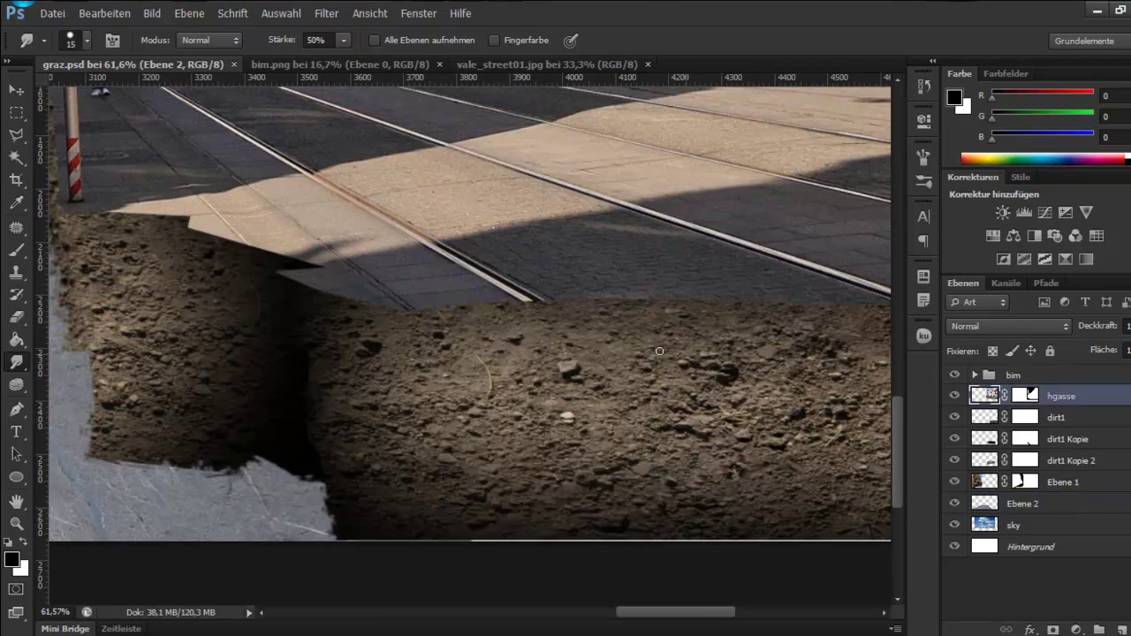
scroll(532, 319, up, 2)
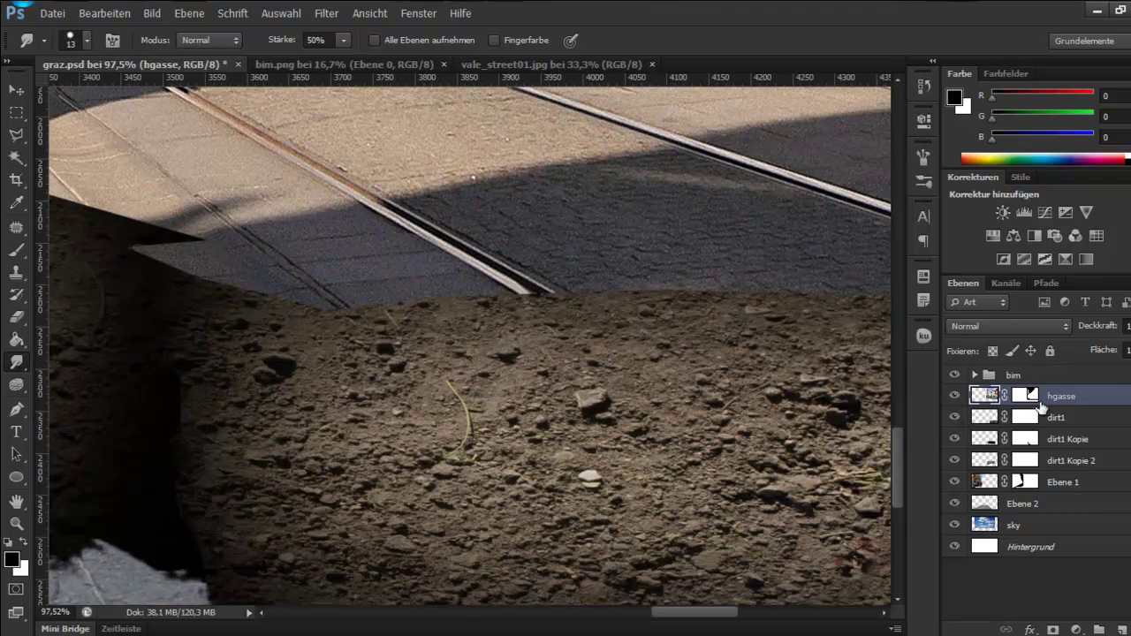
key(m)
drag(50, 268, 466, 333)
shift+click(1036, 398)
key(ctrl+j)
key(r)
Step: Smudge the rail ends into the dirt and merge the rail layer down into hgasse
scroll(688, 307, right, 6)
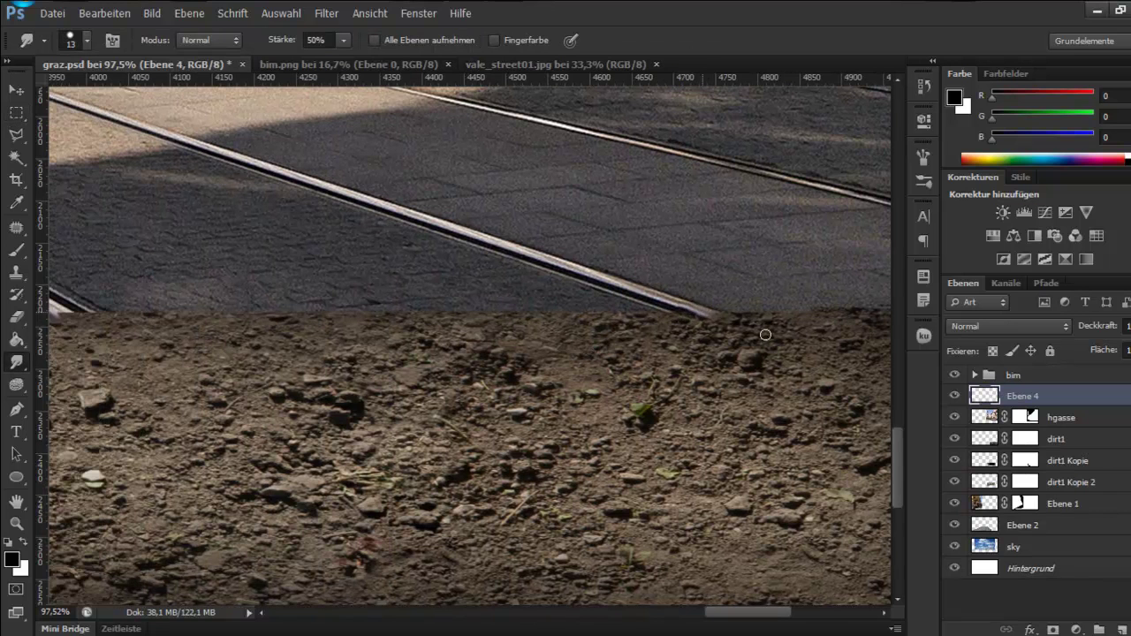
scroll(738, 356, left, 2)
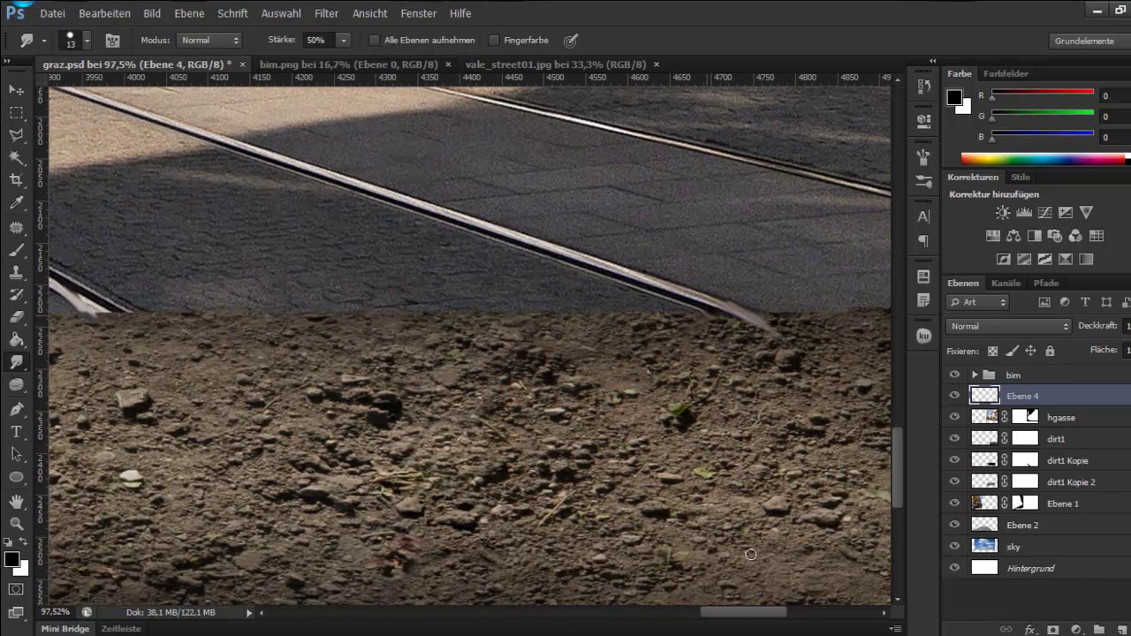
scroll(403, 299, left, 15)
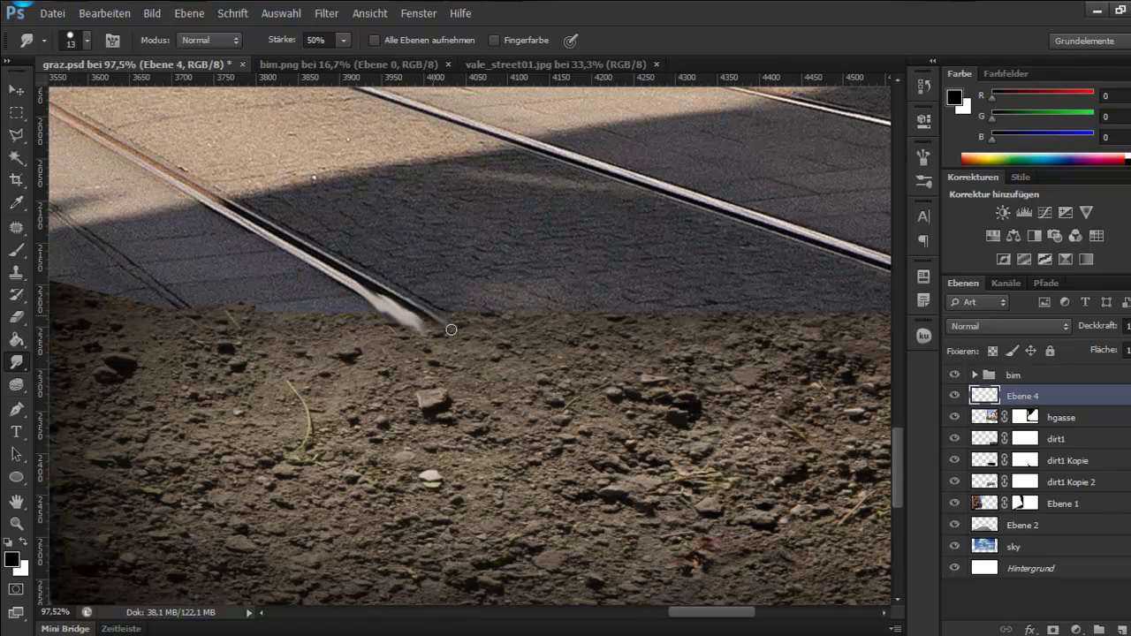
scroll(527, 390, down, 3)
scroll(545, 298, down, 3)
key(ctrl+e)
key(Return)
key(ctrl+z)
Step: Mask-paint dirt1 Kopie 2 and dirt1 with a 40% opacity brush
key(ctrl+e)
scroll(512, 274, up, 3)
key(alt+bracketleft)
key(alt+bracketleft)
key(alt+bracketleft)
key(b)
scroll(504, 328, up, 3)
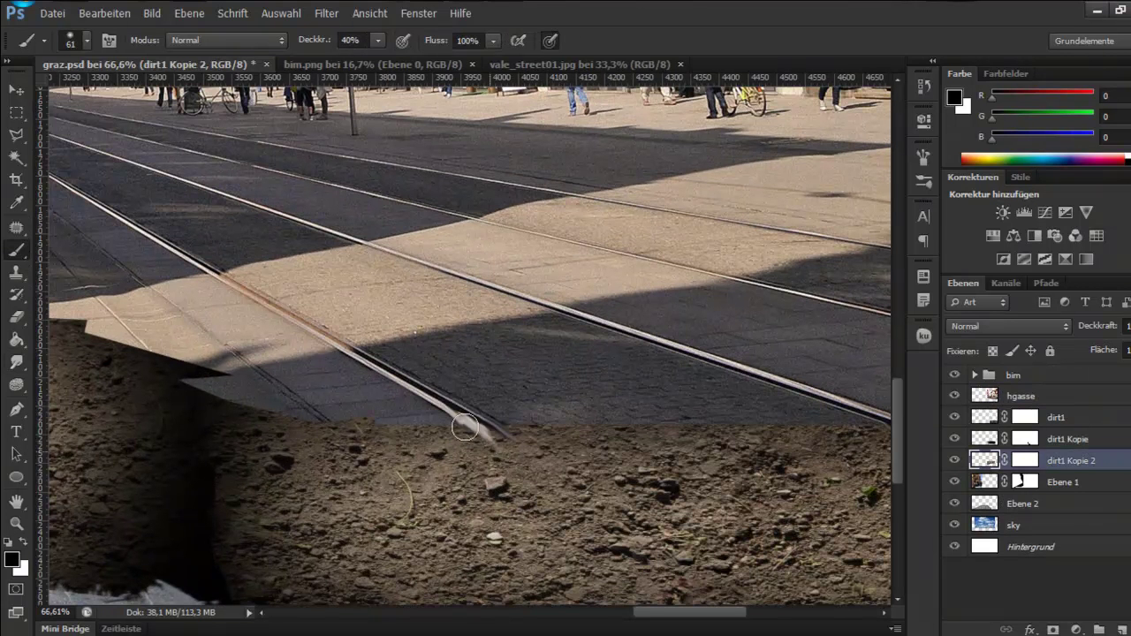
key(alt+bracketright)
key(alt+bracketright)
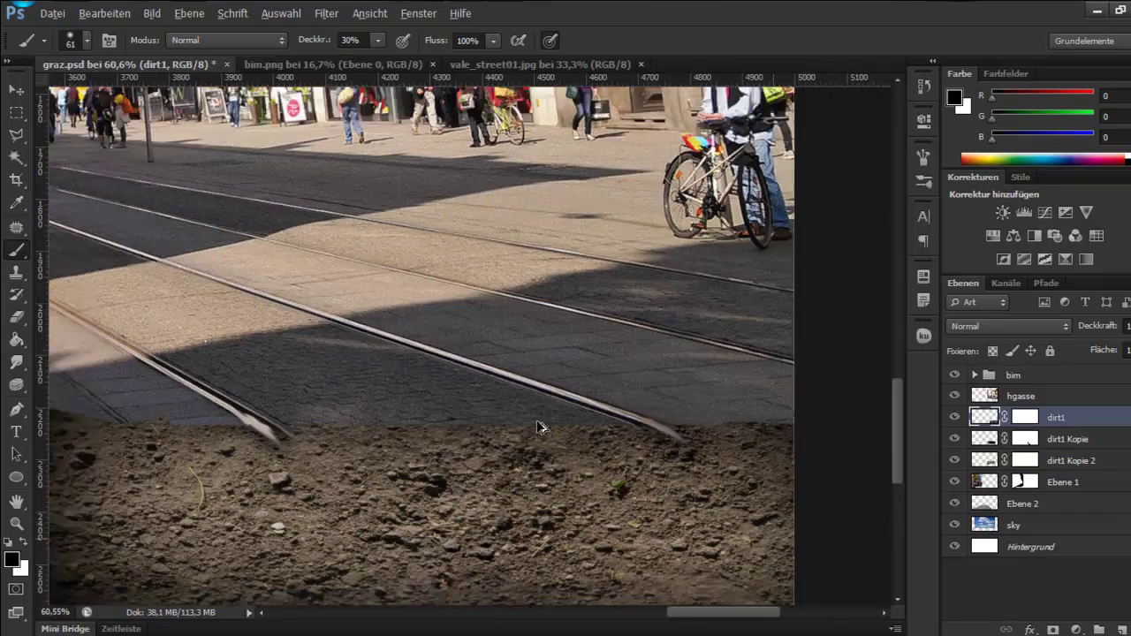
text(30)
scroll(536, 419, down, 3)
click(975, 375)
click(996, 422)
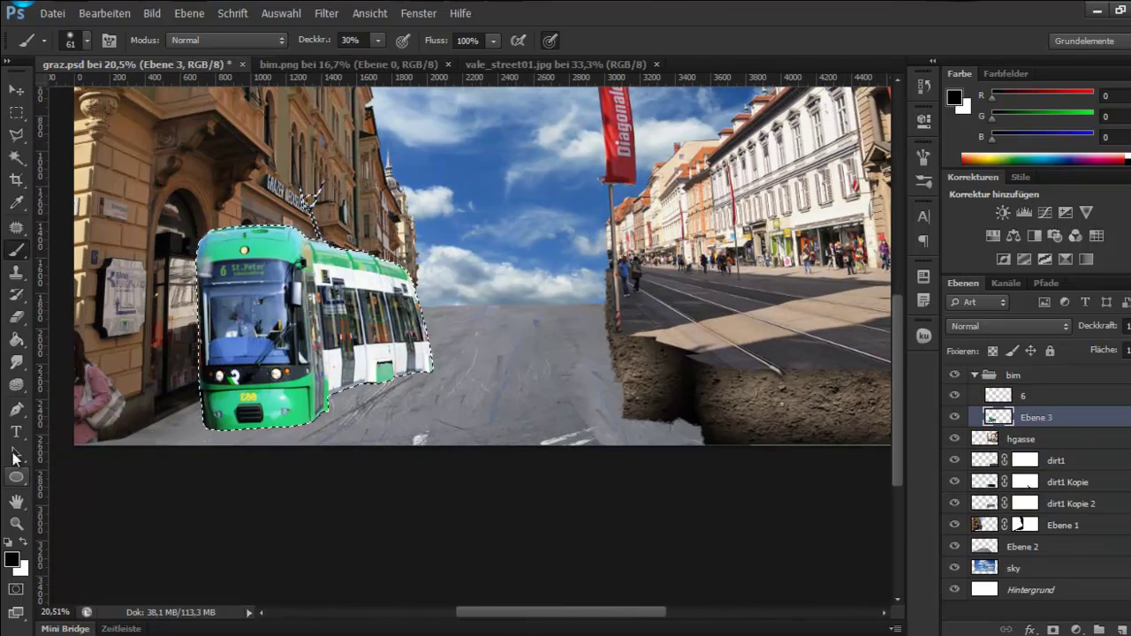
Step: Darken the selected tram with an 861 px brush
right_click(482, 300)
right_click(207, 282)
drag(362, 341, 367, 343)
key(Return)
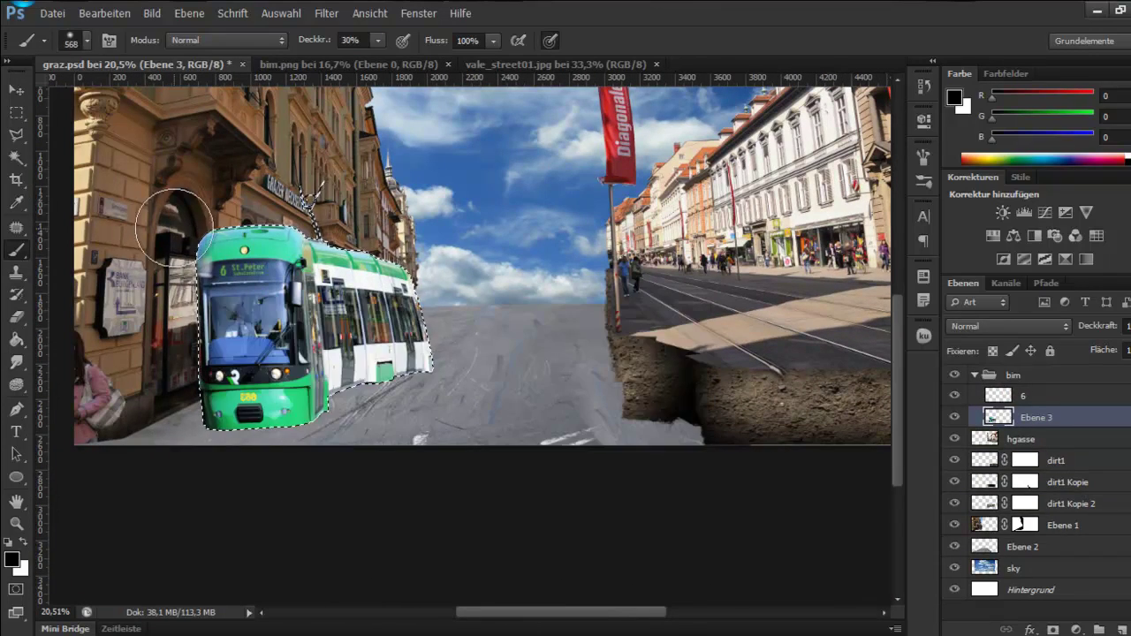
drag(165, 384, 166, 385)
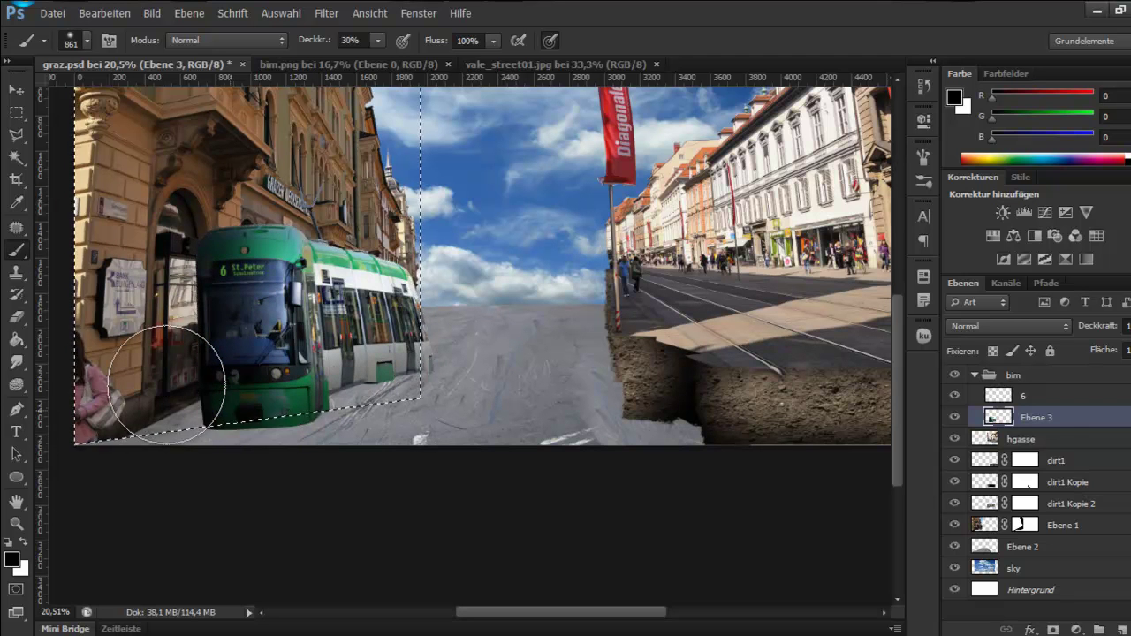
Step: Copy the tram layer Ebene 3 to a new layer above the building layer
ctrl+click(165, 384)
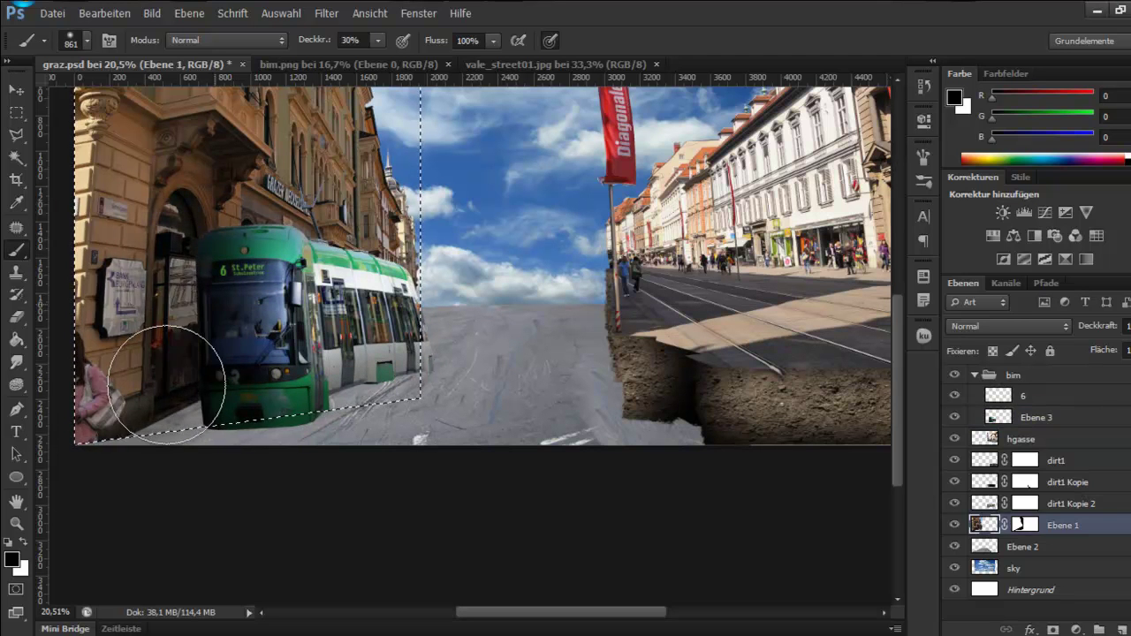
key(l)
key(ctrl+d)
ctrl+click(166, 385)
alt+scroll(168, 389, up, 3)
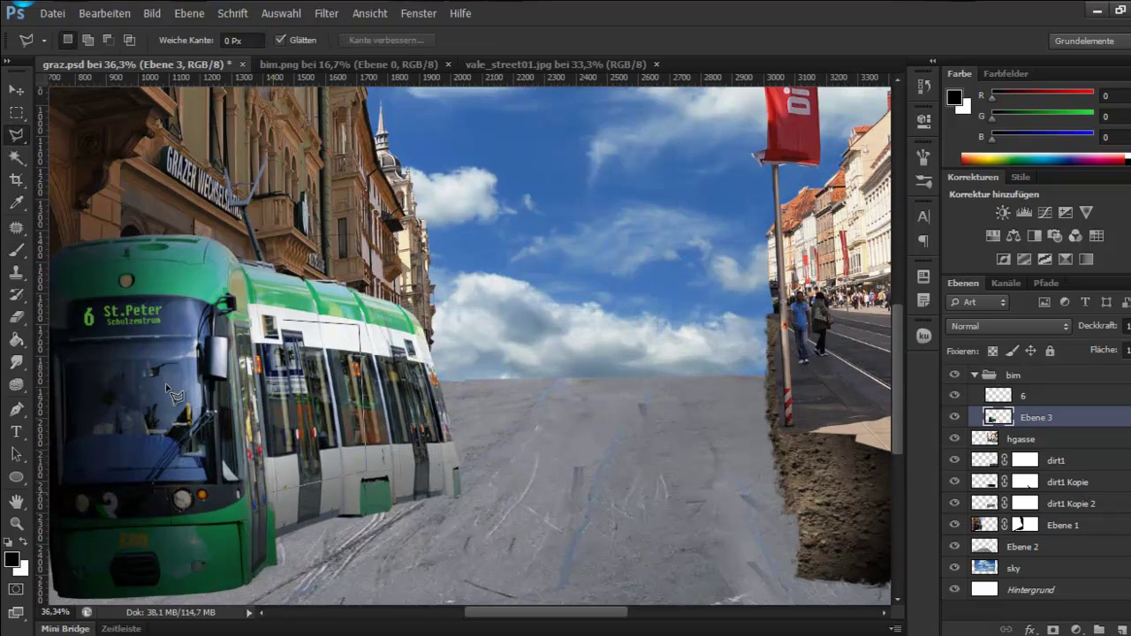
key(v)
key(ctrl+j)
Step: Shift the tram copy left, blend it Ineinanderkopieren, and move it into the bim group
scroll(168, 389, left, 5)
key(shift+Left)
key(shift+Left)
key(shift+Left)
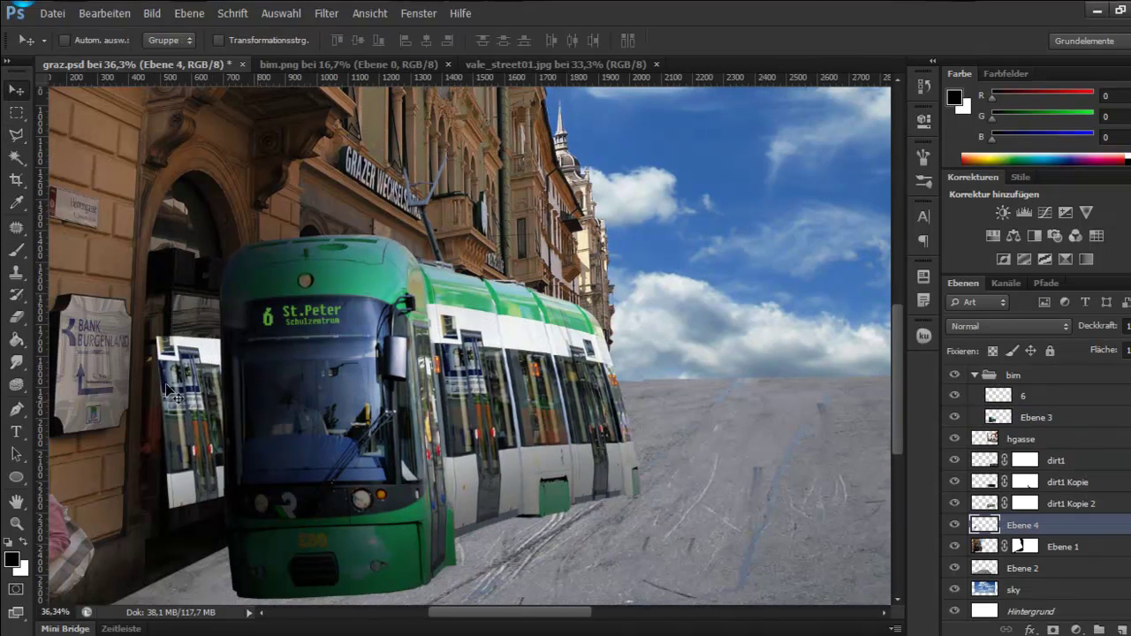
key(ctrl+t)
key(Return)
key(alt+shift+o)
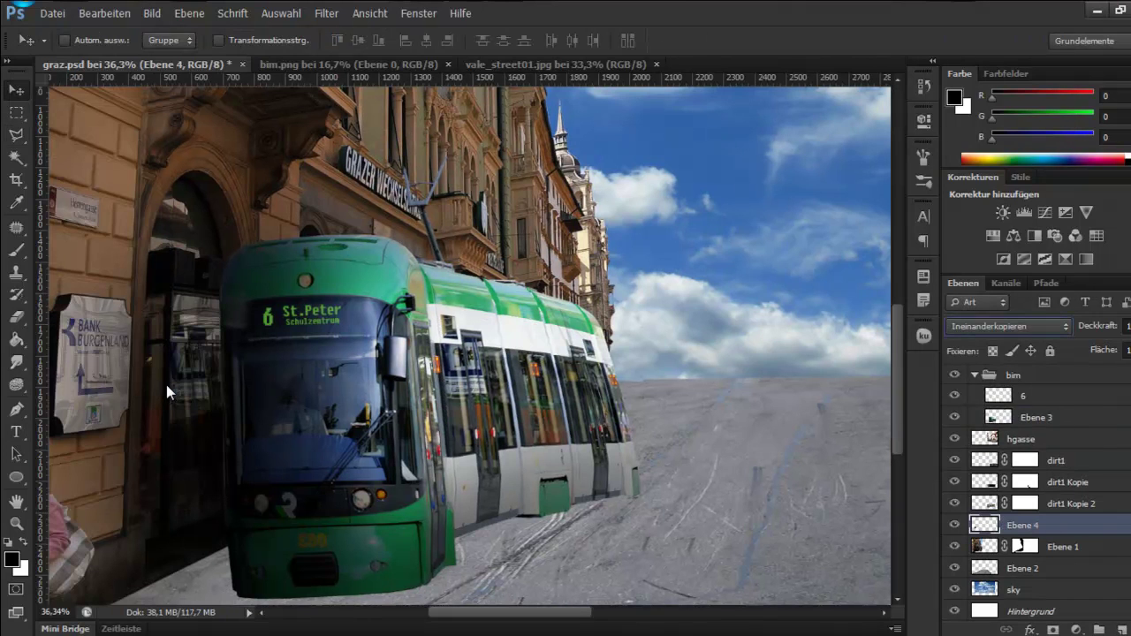
key(ctrl+bracketright)
key(ctrl+bracketright)
key(ctrl+bracketright)
key(ctrl+bracketright)
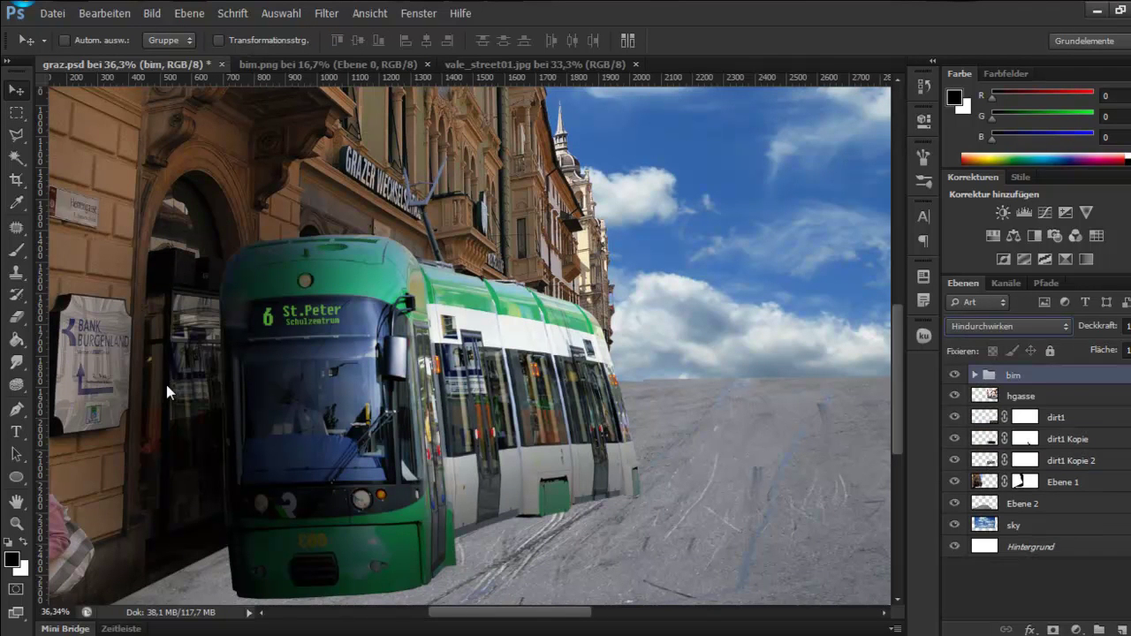
Step: Paint a darker shadow onto road layer Ebene 2 with a 299 px brush
key(alt+bracketleft)
scroll(166, 384, down, 5)
key(b)
key(alt+bracketleft)
key(alt+bracketleft)
key(alt+bracketleft)
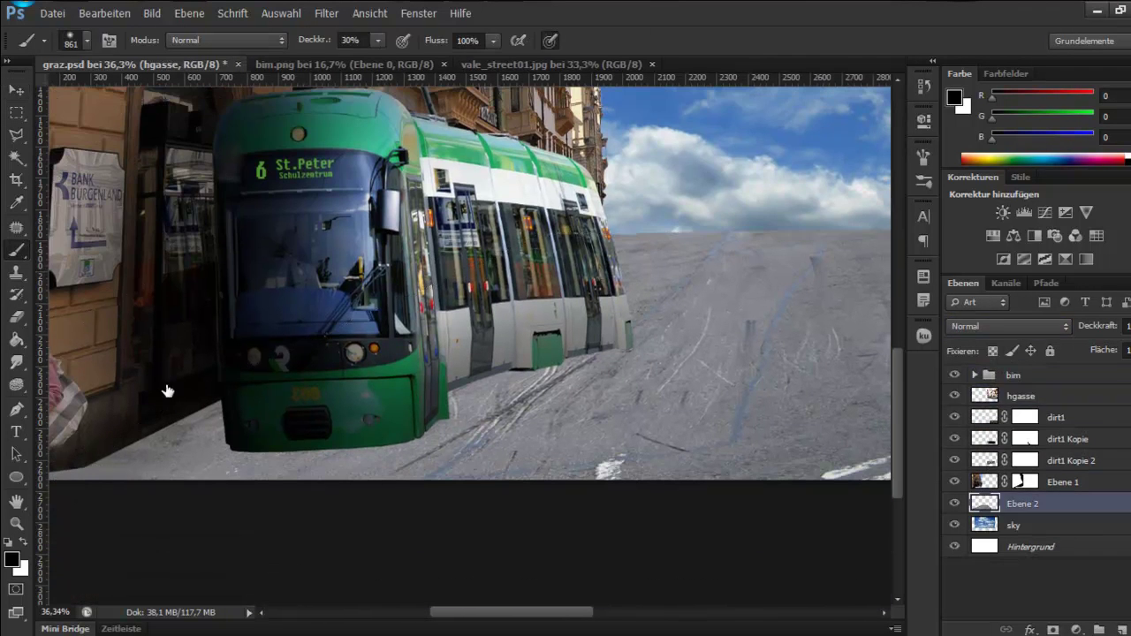
key(bracketleft)
key(bracketleft)
key(bracketleft)
click(166, 384)
Step: Restore the dirt-area selection and set a 132 px brush at 20% opacity
scroll(166, 385, down, 5)
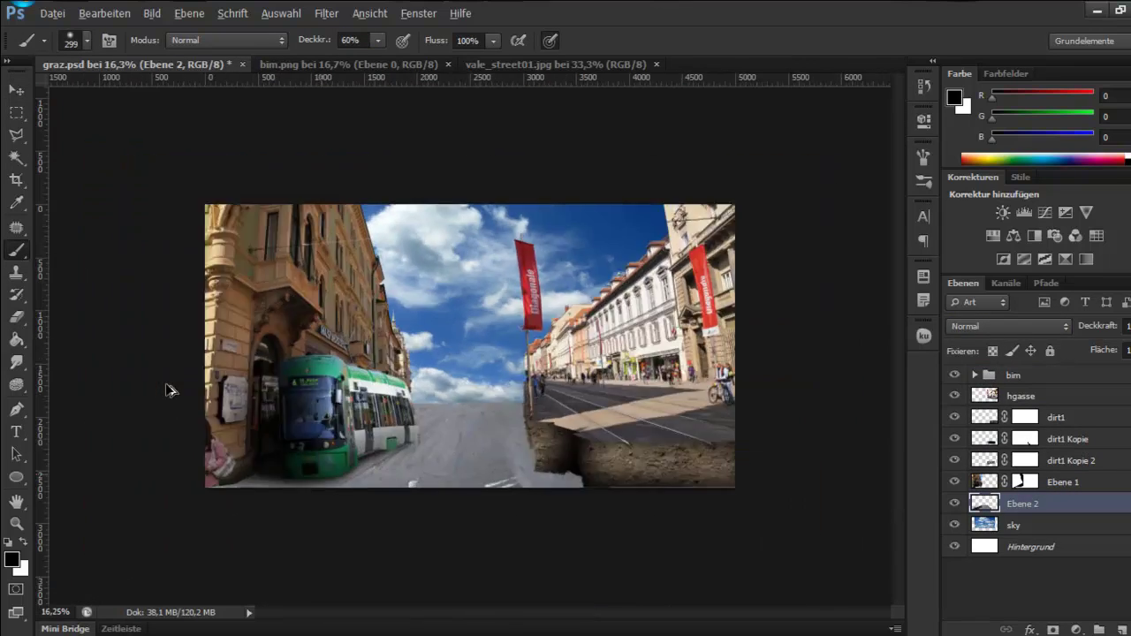
scroll(166, 385, up, 6)
key(bracketleft)
key(bracketleft)
key(bracketleft)
scroll(167, 384, down, 3)
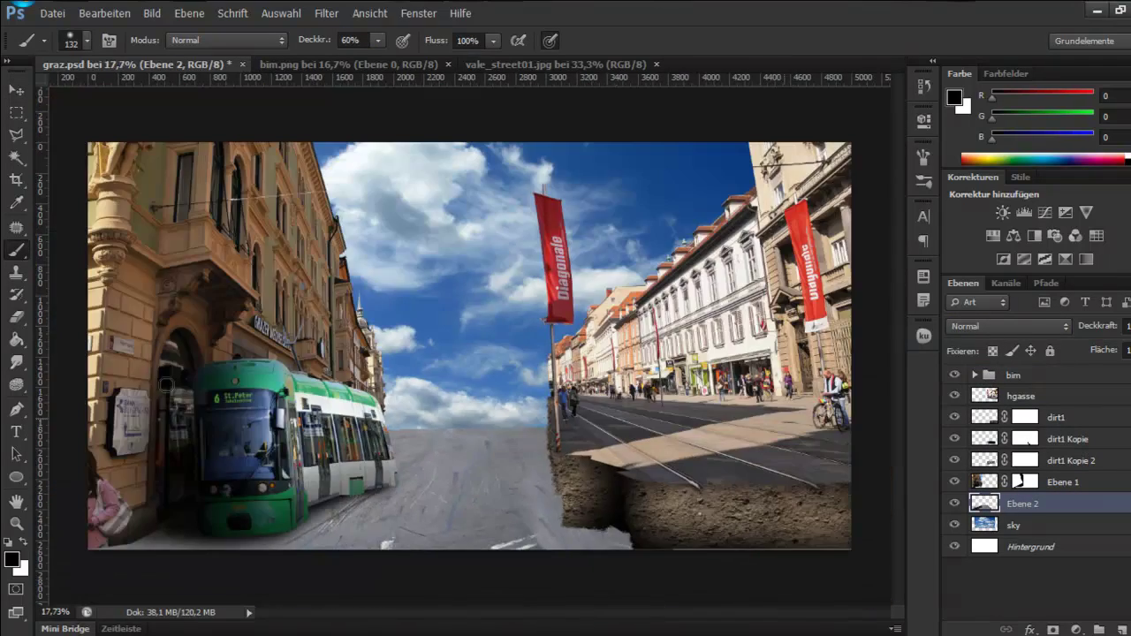
scroll(166, 390, up, 2)
key(l)
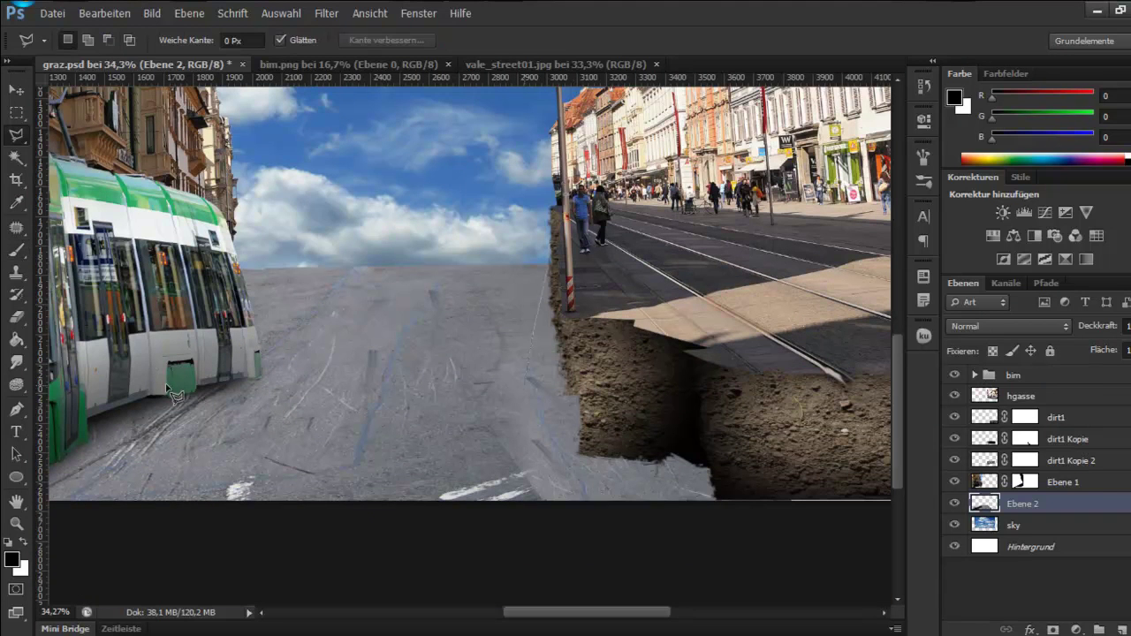
key(b)
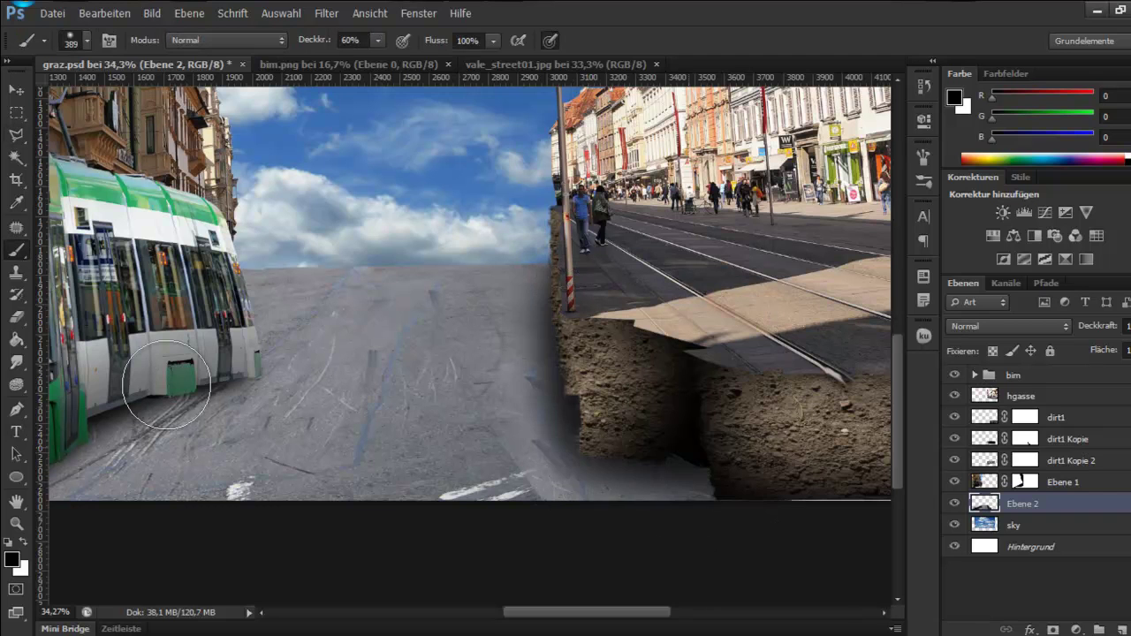
key(ctrl+shift+d)
key(2)
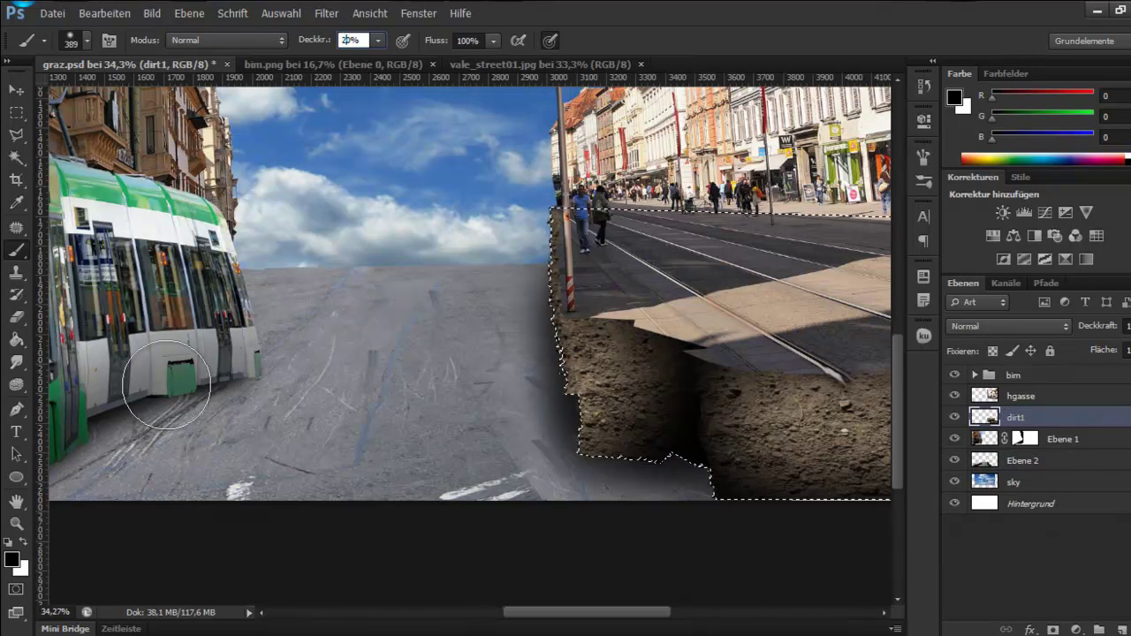
Step: Paint a dark soft shadow along the bottom of road layer Ebene 2, then deselect
key(ctrl+0)
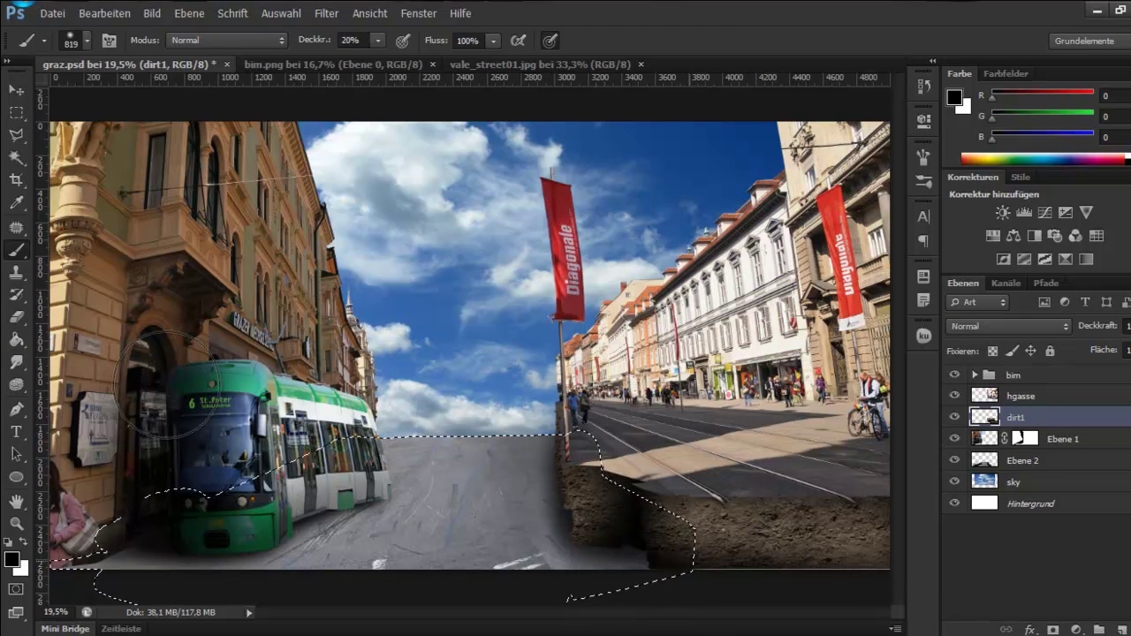
key(alt+bracketleft)
key(alt+bracketleft)
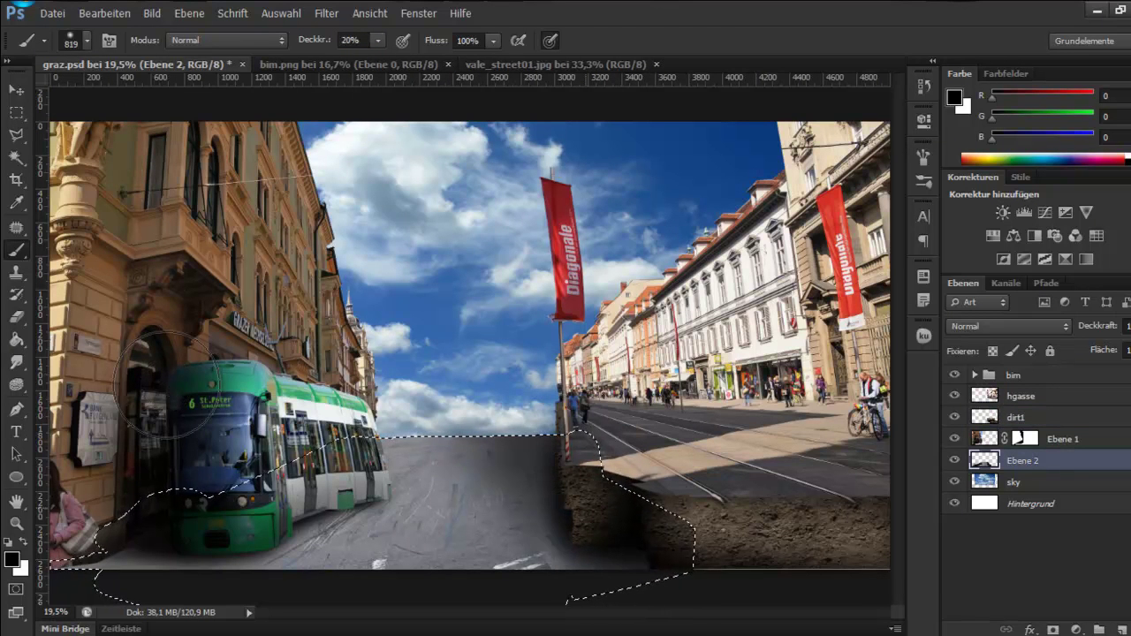
drag(115, 540, 530, 540)
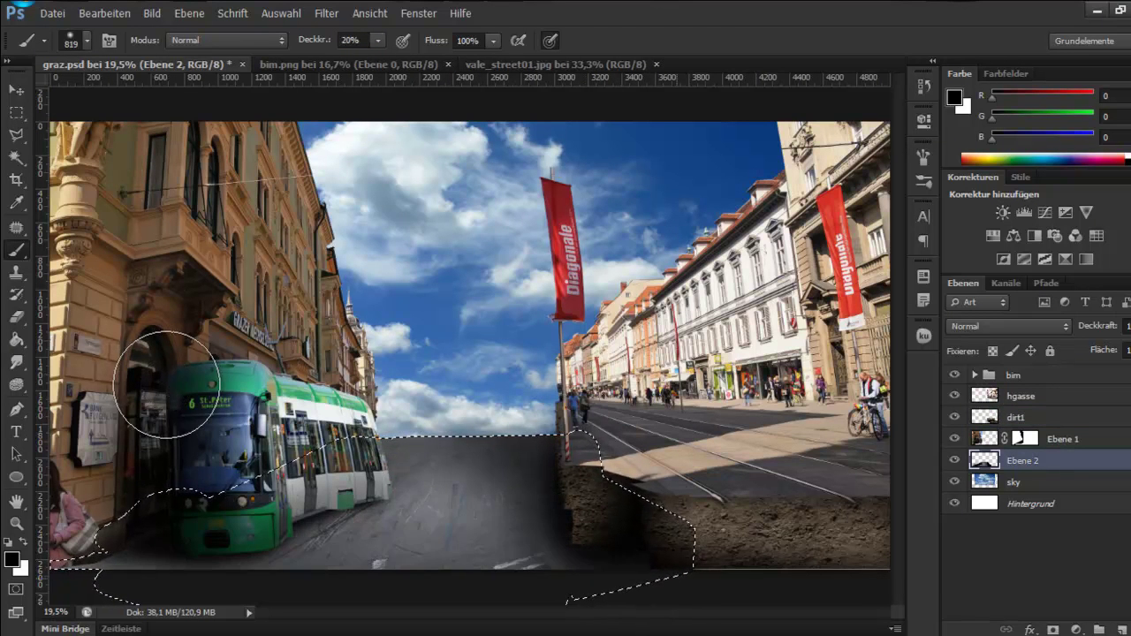
key(ctrl+d)
scroll(168, 391, down, 2)
scroll(166, 383, up, 1)
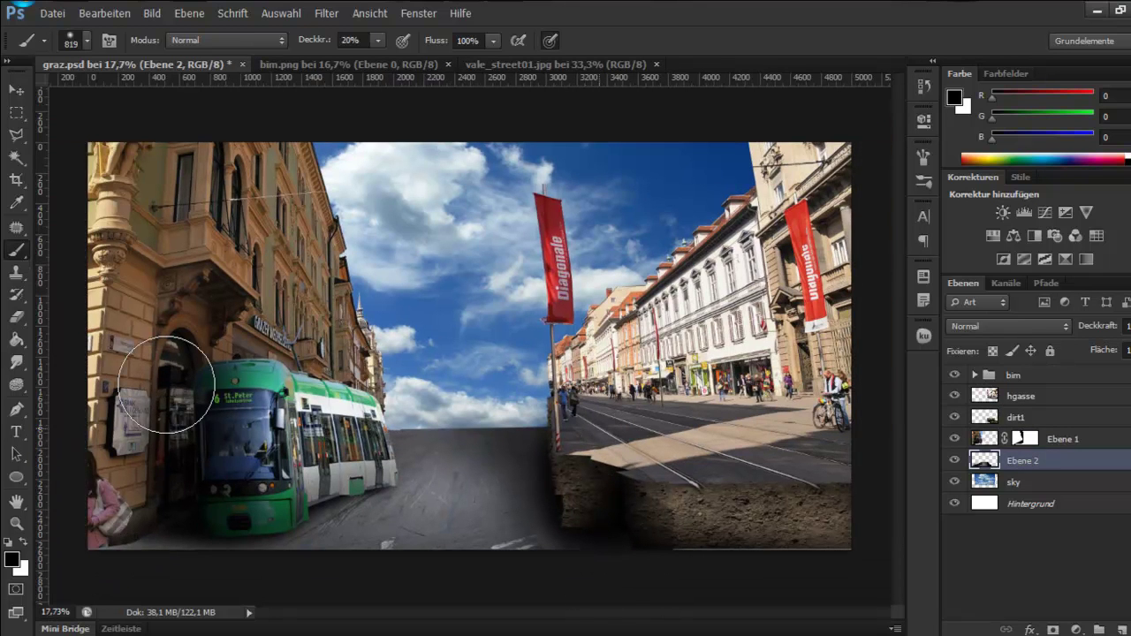
Step: Copy all of the 3D GRAZ letters from the 3d document
key(ctrl+Tab)
key(m)
key(ctrl+a)
Step: Paste the 3D GRAZ letters into the graz composite and shrink them with Free Transform
key(ctrl+c)
key(ctrl+Tab)
key(ctrl+v)
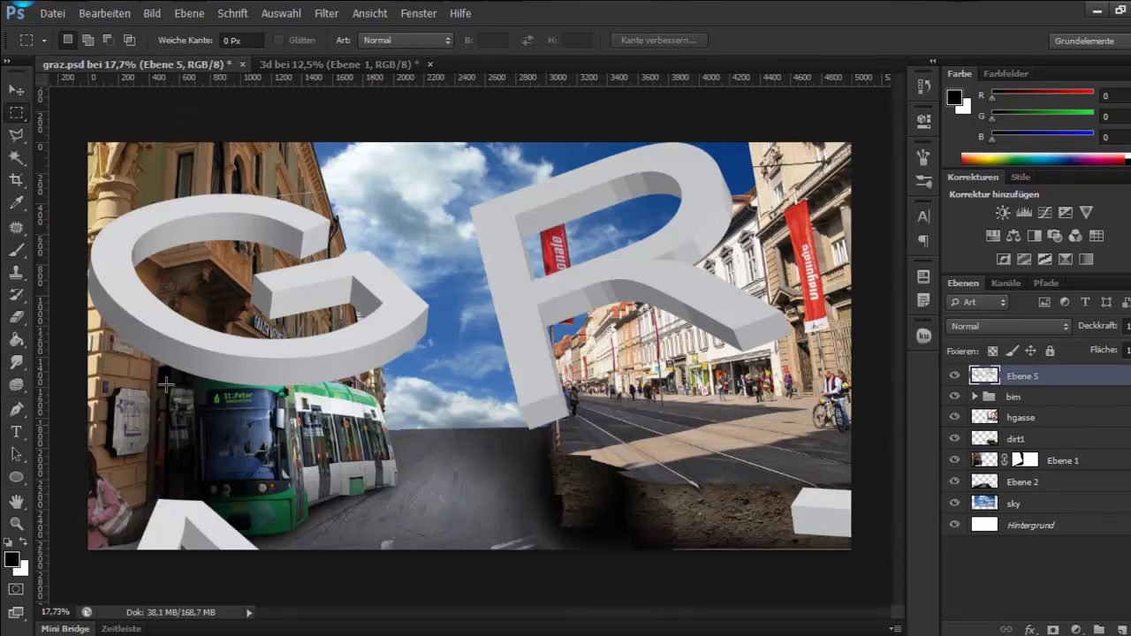
key(ctrl+t)
scroll(166, 385, down, 2)
key(Return)
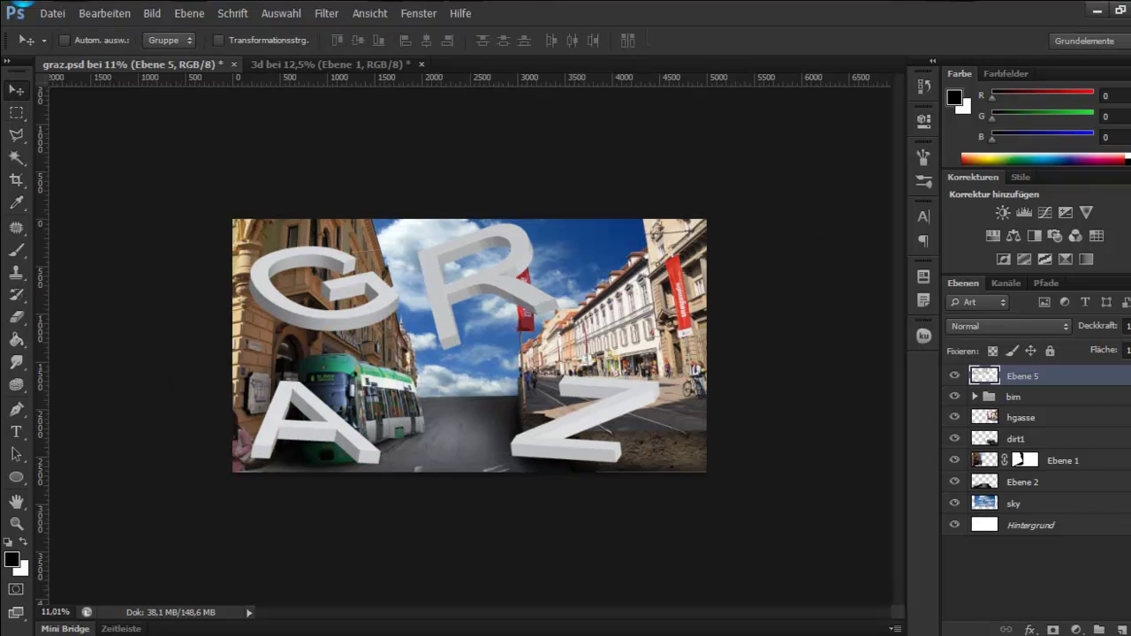
Step: Place the tread-plate texture across the canvas and move the GRAZ letters onto the road
drag(10, 105, 452, 307)
drag(632, 430, 745, 472)
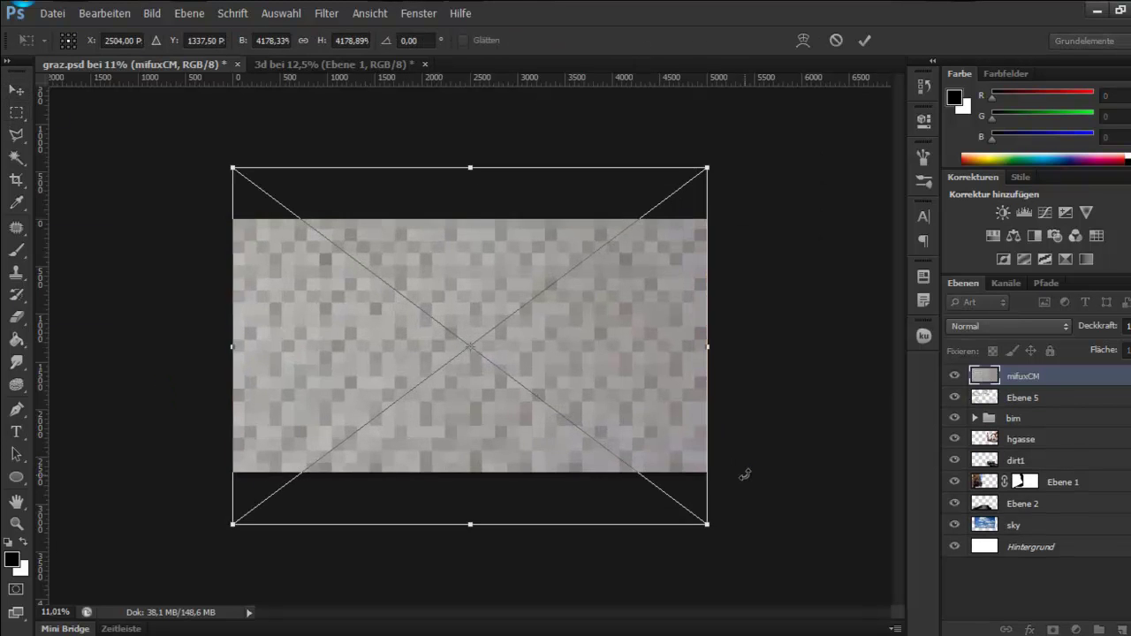
key(Return)
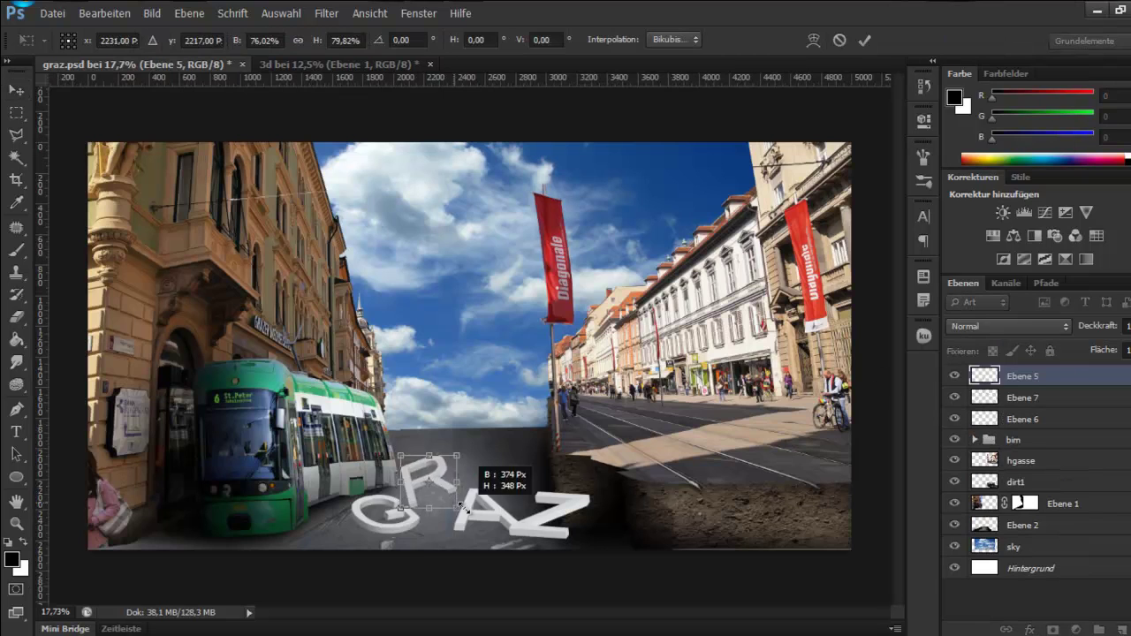
drag(475, 504, 466, 536)
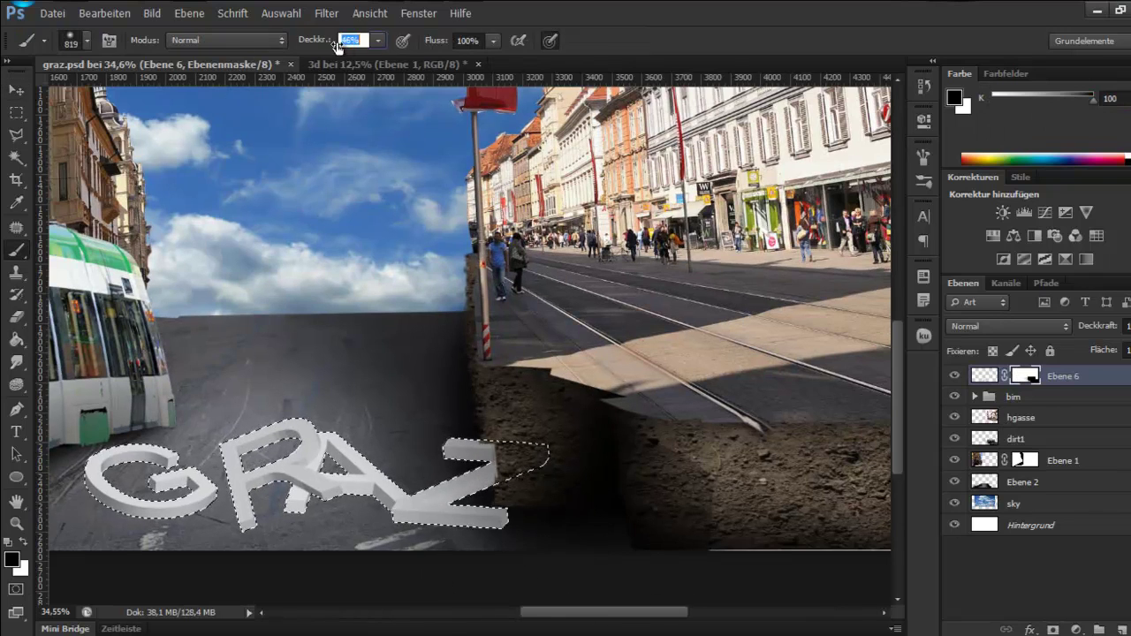
Step: Raise brush opacity, deselect, then duplicate the GRAZ letter layer and merge the copies
drag(310, 51, 345, 50)
scroll(441, 353, up, 2)
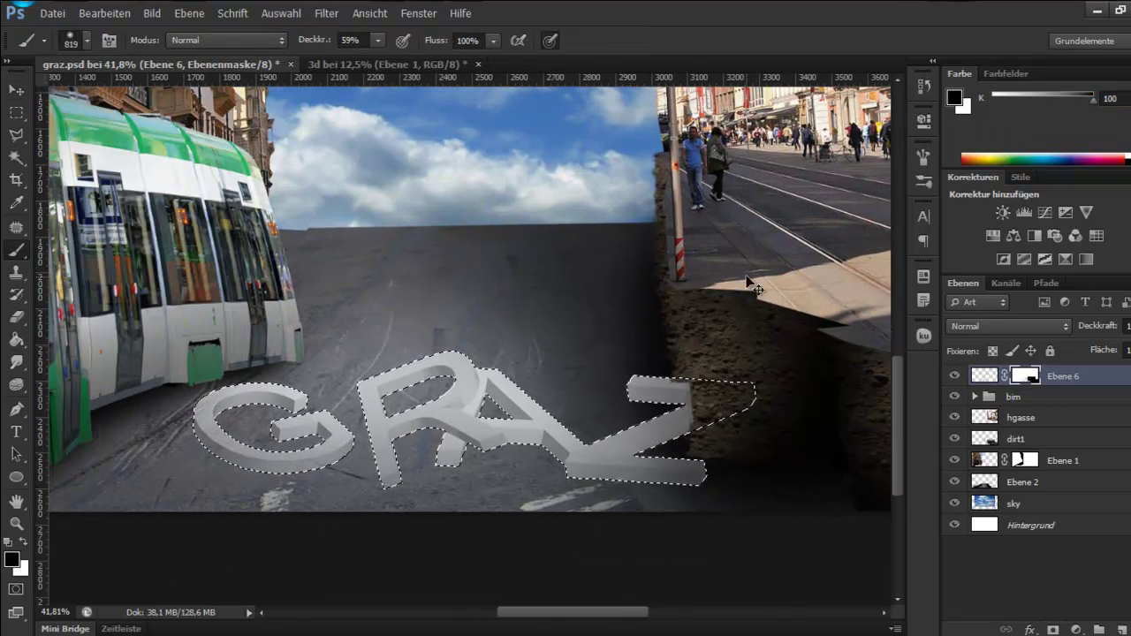
key(ctrl+d)
click(981, 376)
click(1024, 377)
key(ctrl+j)
key(ctrl+j)
key(ctrl+e)
Step: Try Soft Light then Normal blending, darken the letters to Lightness -77, and hide the layer
key(shift+alt+f)
click(1007, 326)
click(972, 8)
key(ctrl+u)
drag(924, 330, 862, 342)
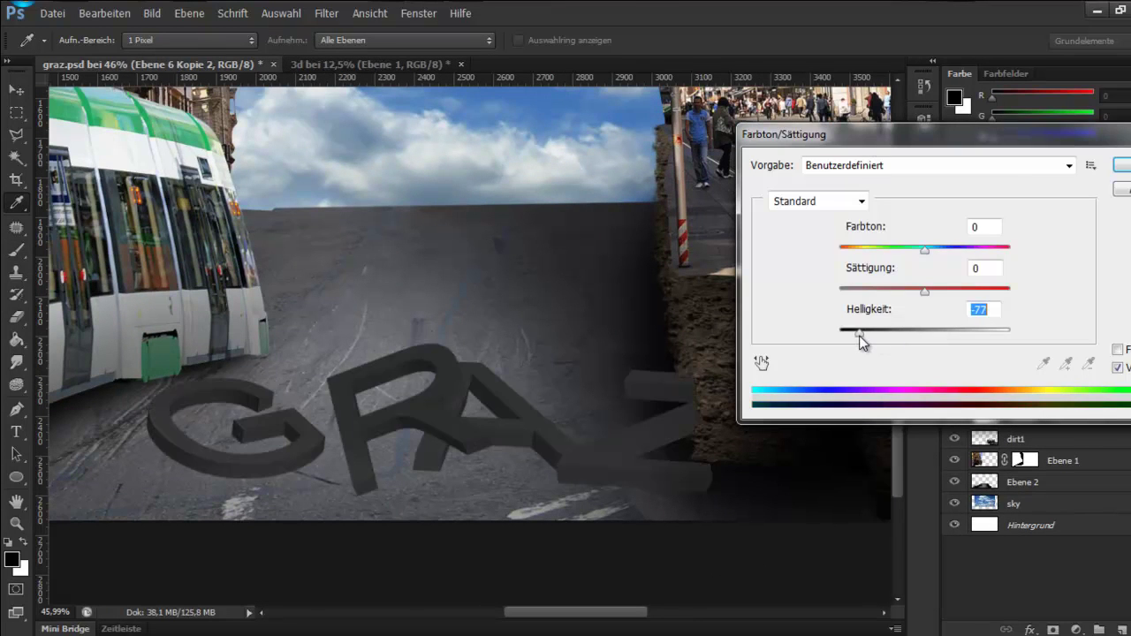
key(Return)
key(b)
key(ctrl+0)
click(954, 376)
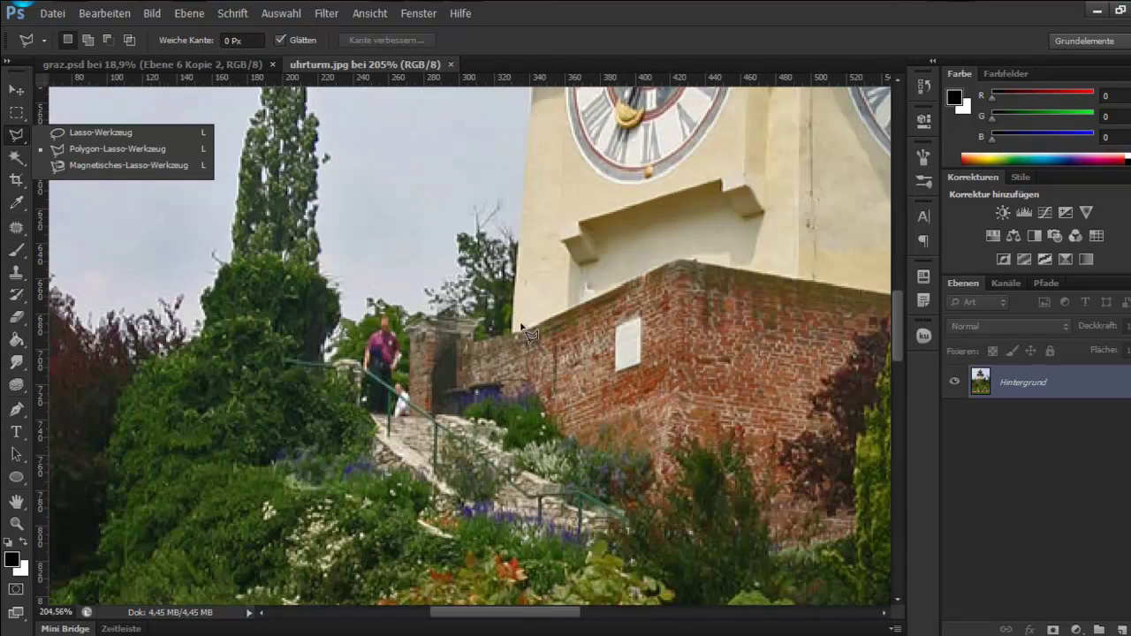
Step: Start the polygonal lasso outline at the tower's wall corner and trace along the roof edge
click(519, 327)
scroll(530, 266, up, 5)
scroll(541, 202, up, 2)
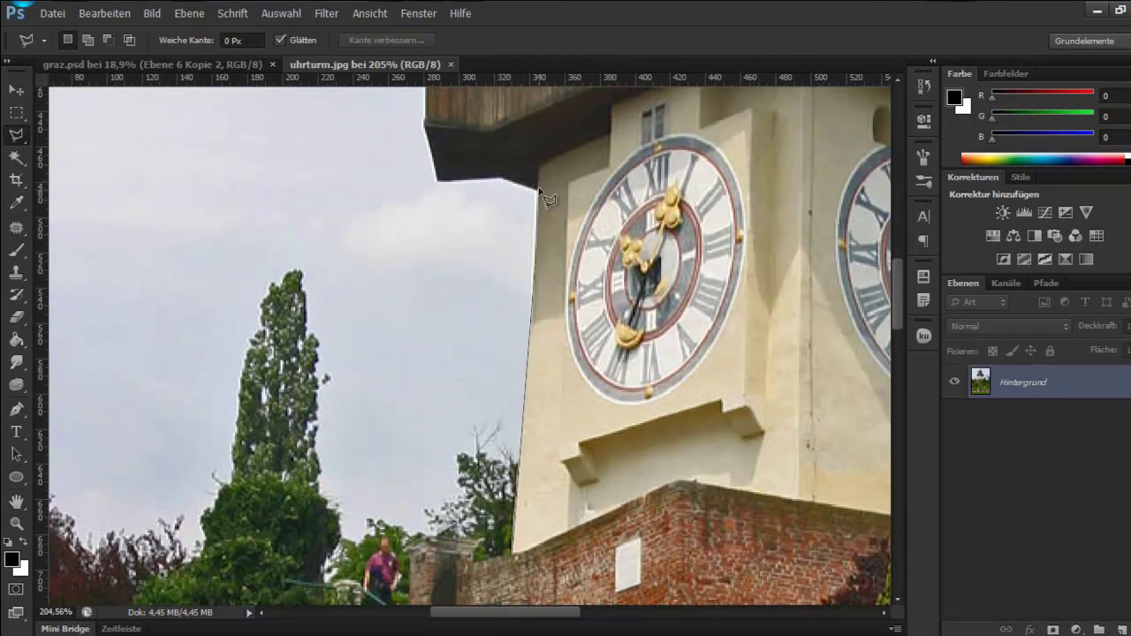
click(426, 126)
scroll(433, 133, up, 5)
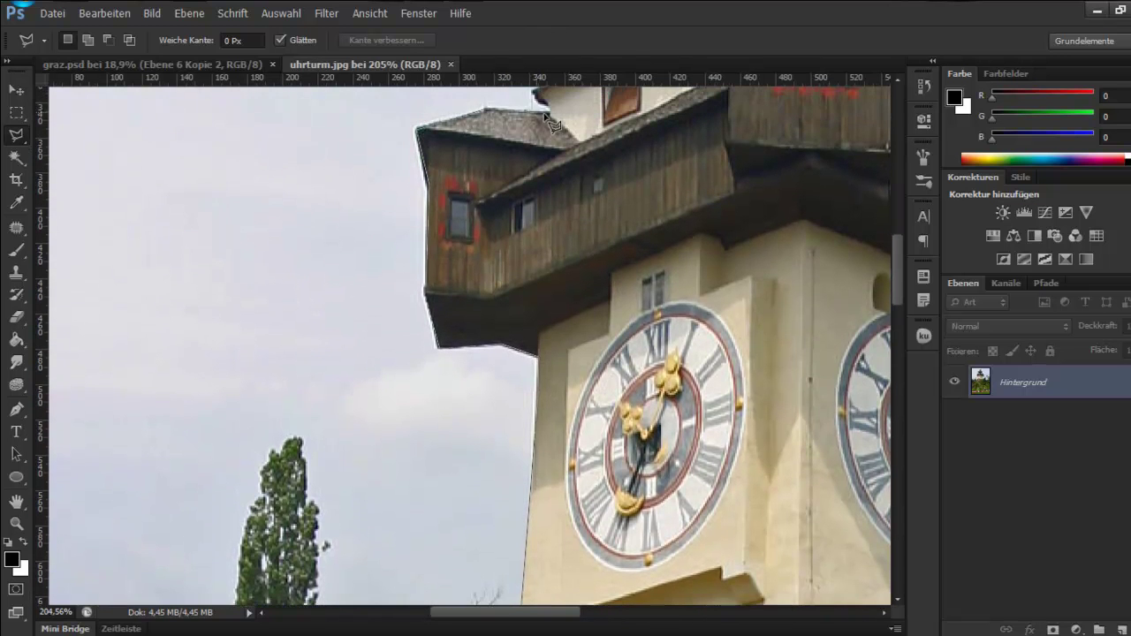
click(416, 183)
click(484, 163)
click(534, 161)
Step: Anchor a point at the roof corner and scroll along the tower to continue the outline
scroll(584, 203, up, 3)
scroll(583, 203, up, 2)
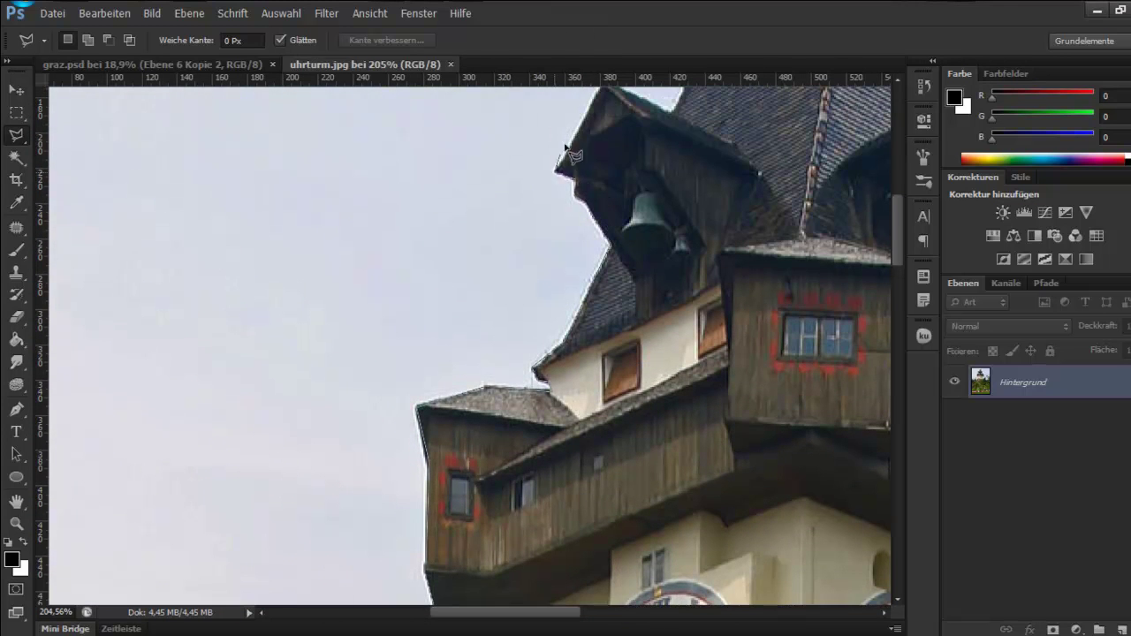
click(557, 174)
scroll(603, 102, up, 1)
scroll(742, 142, up, 1)
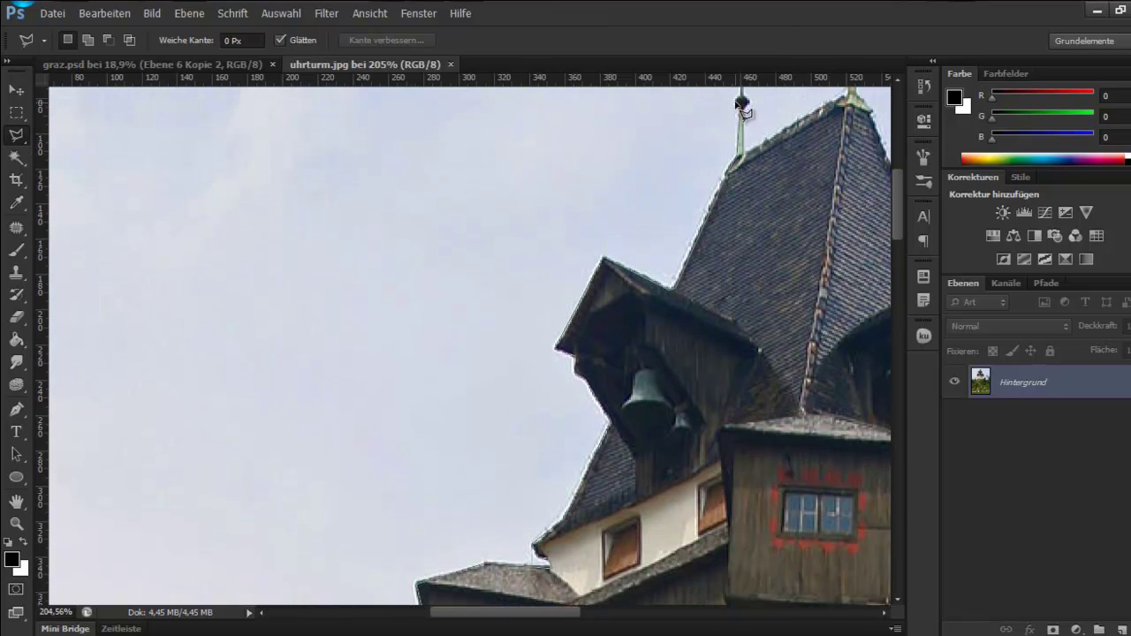
scroll(795, 142, up, 3)
scroll(848, 114, up, 2)
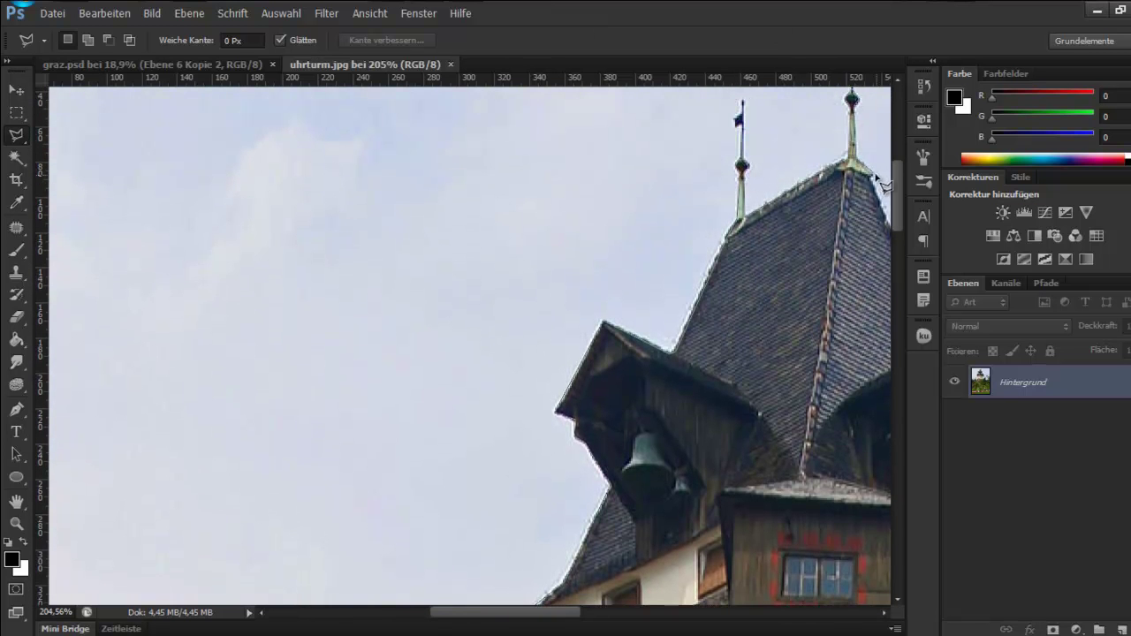
scroll(879, 185, right, 5)
scroll(826, 587, down, 3)
scroll(749, 559, right, 2)
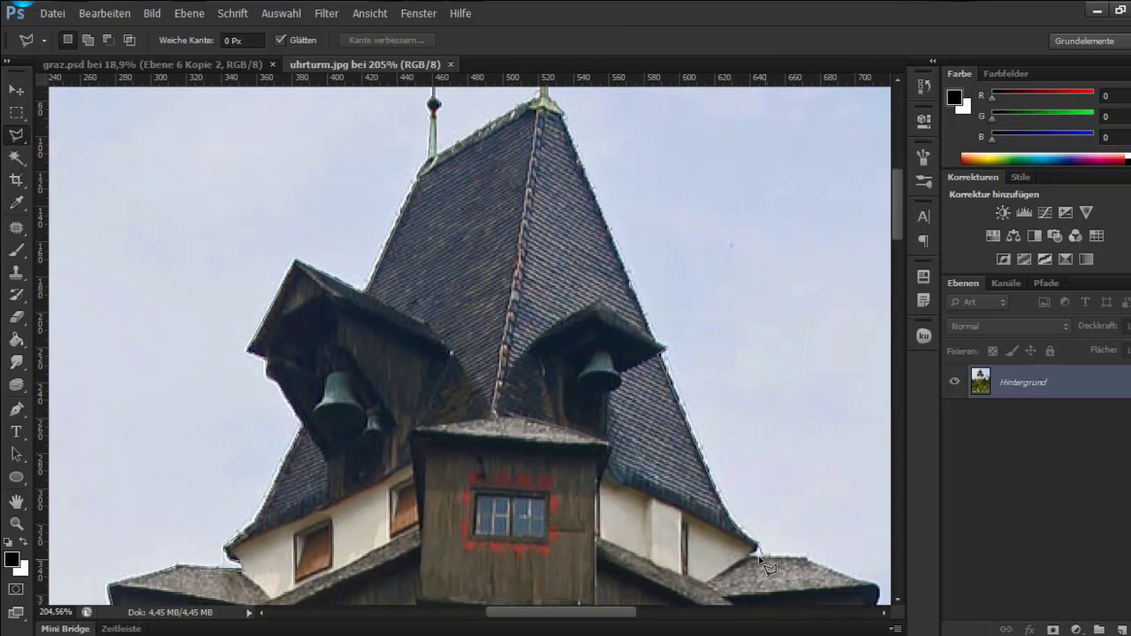
scroll(875, 591, down, 2)
scroll(875, 592, down, 3)
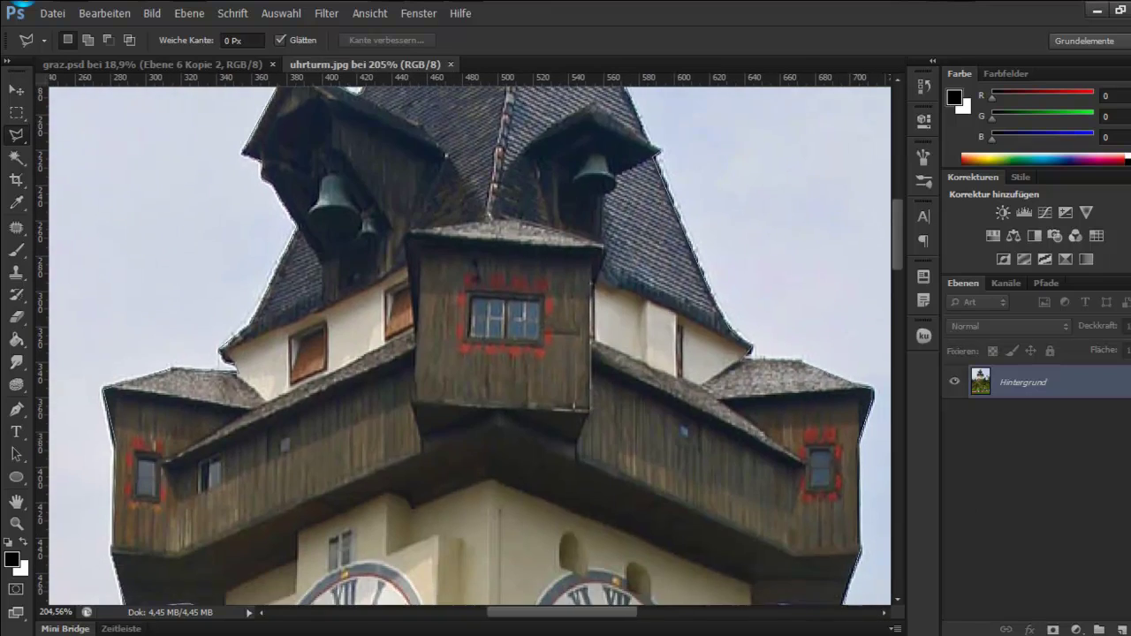
scroll(799, 558, down, 2)
scroll(800, 558, down, 3)
scroll(773, 490, down, 6)
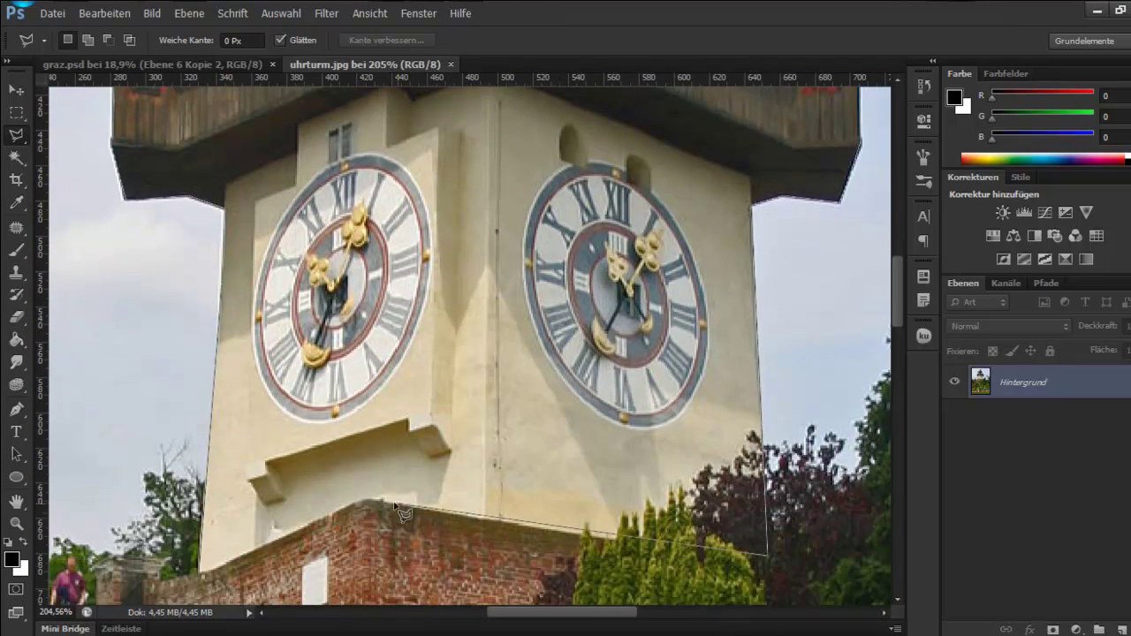
Step: Paste the clock tower into graz.psd, tilt and enlarge it, and place it below bim beside the flag pole
click(199, 72)
key(ctrl+v)
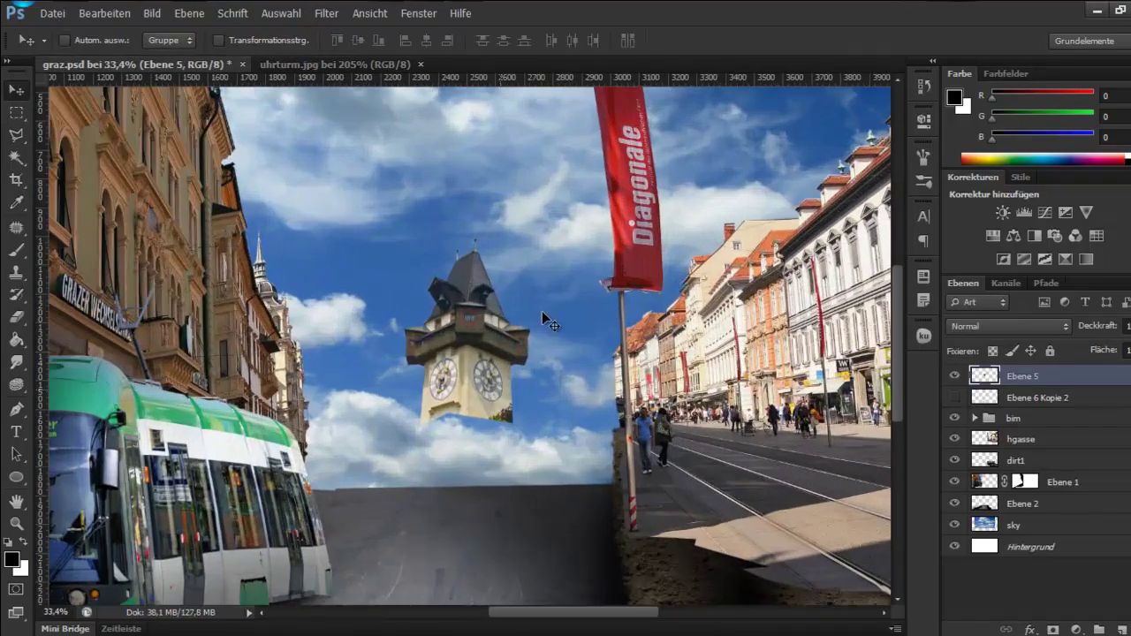
key(ctrl+t)
mouse_move(499, 387)
mouse_down()
mouse_move(483, 225)
mouse_move(490, 137)
mouse_up()
key(Return)
drag(1040, 427, 1040, 428)
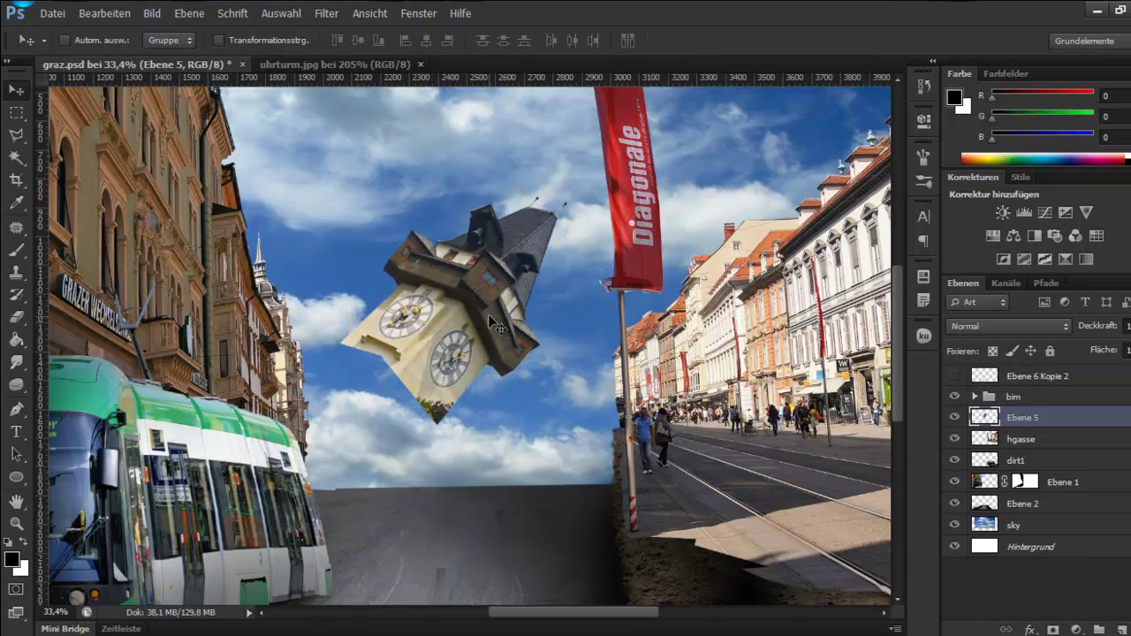
drag(481, 418, 588, 519)
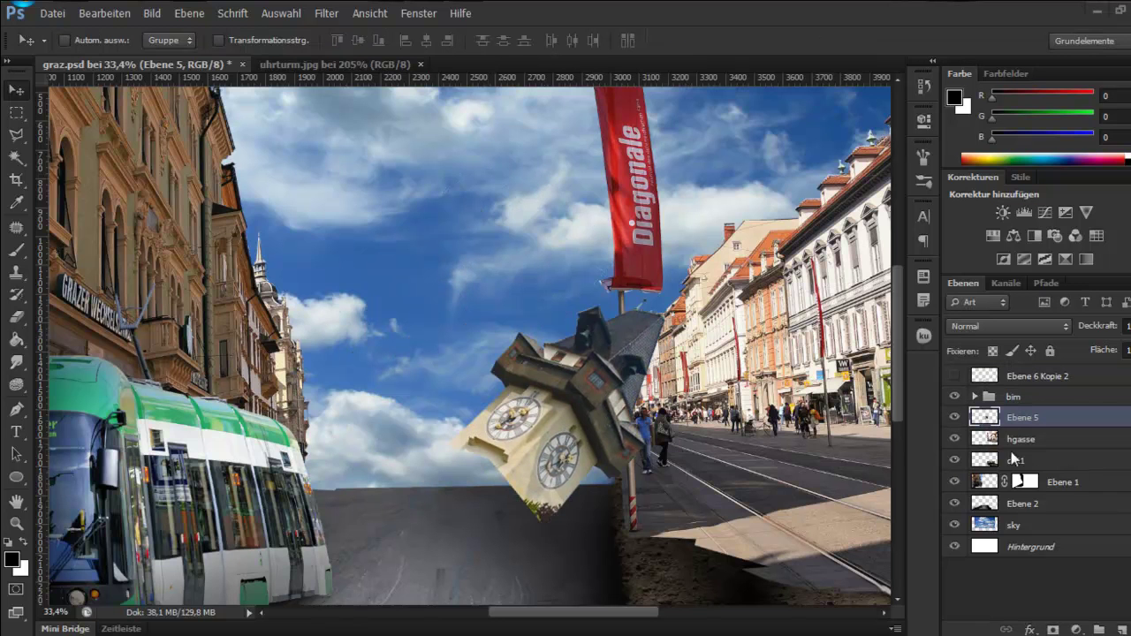
Step: Lasso the flag pole strip at reduced opacity, mask it out of the tower, then restore full opacity
drag(1115, 320, 1088, 320)
click(16, 134)
scroll(442, 354, up, 3)
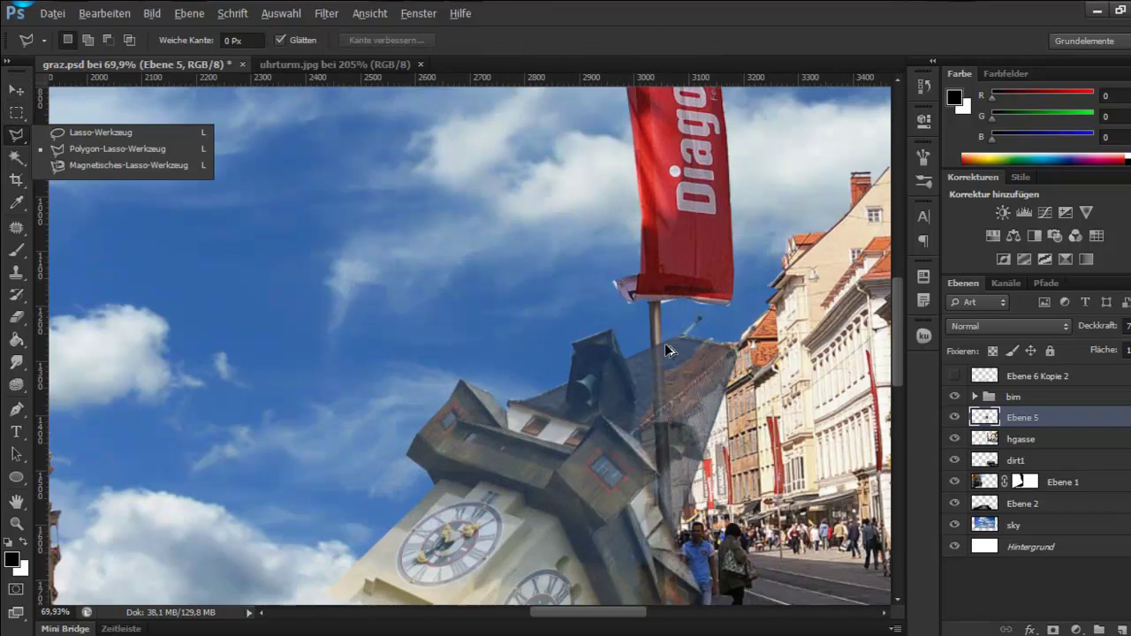
click(106, 141)
scroll(712, 287, down, 1)
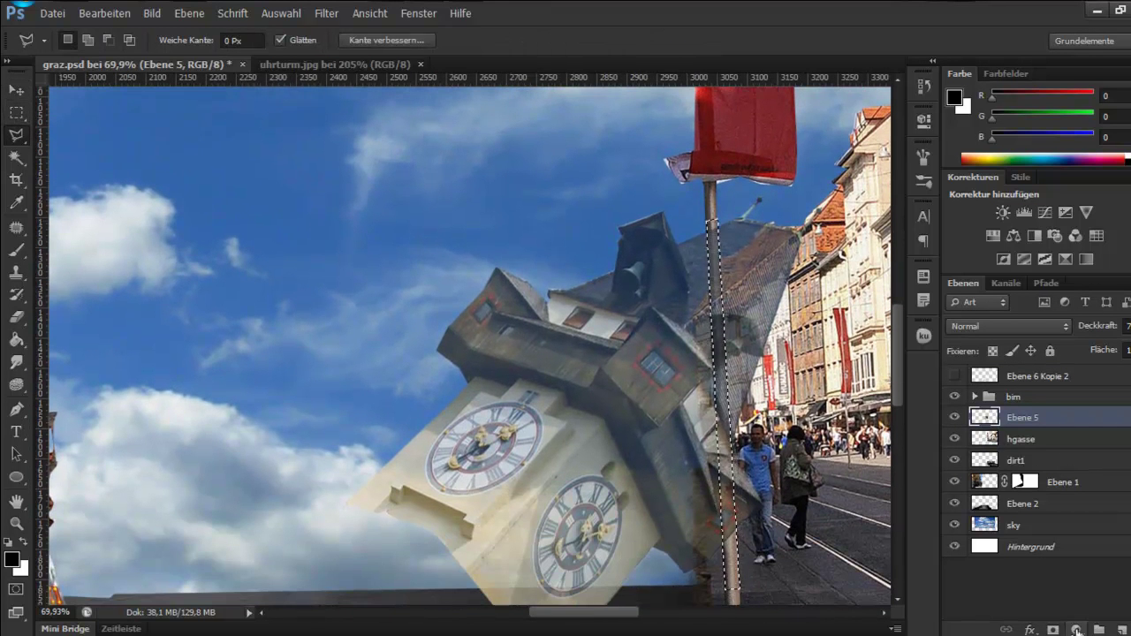
alt+click(1052, 629)
key(0)
scroll(701, 409, down, 3)
scroll(701, 409, up, 1)
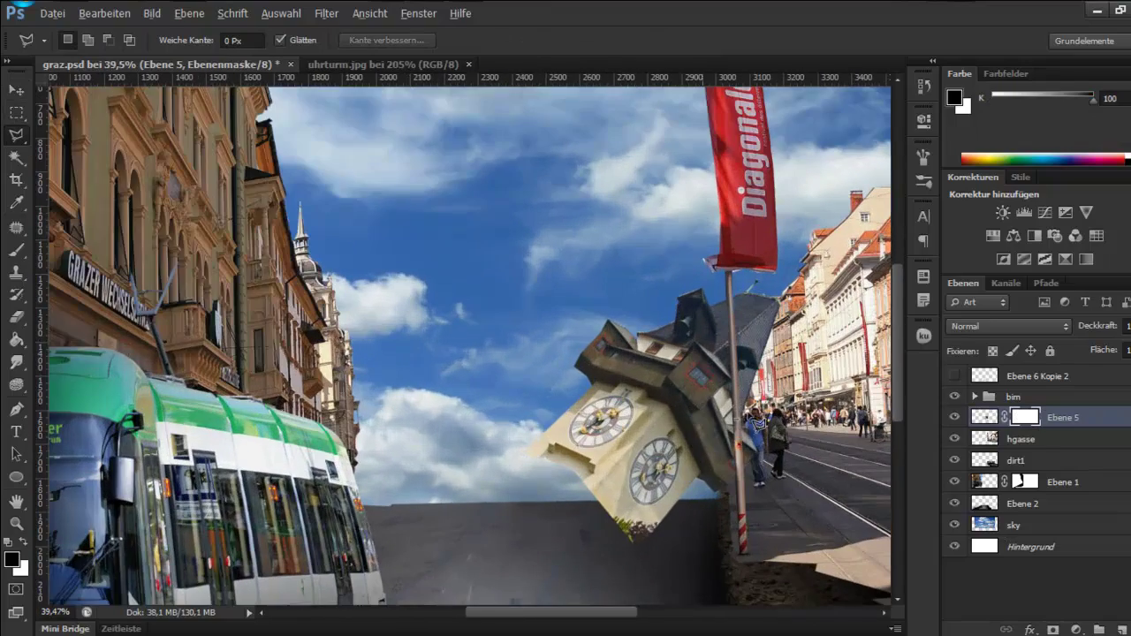
scroll(429, 387, down, 1)
Step: Commit the brick wall placement and rotate it about 20 degrees into a small tilted block
key(ctrl+Tab)
scroll(316, 243, down, 3)
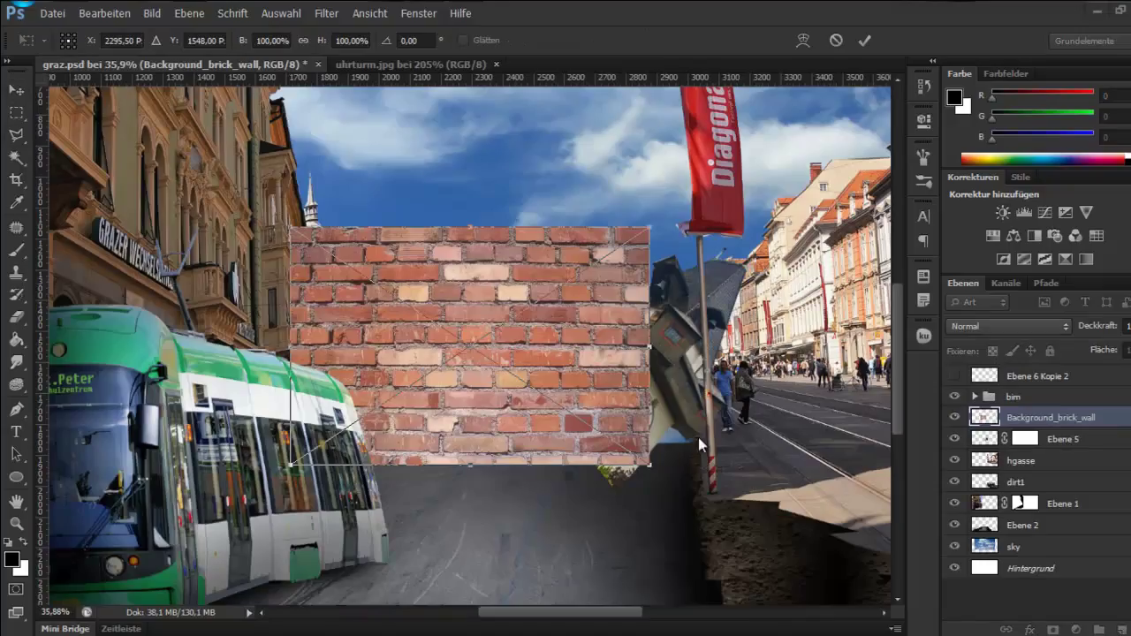
key(Return)
click(381, 67)
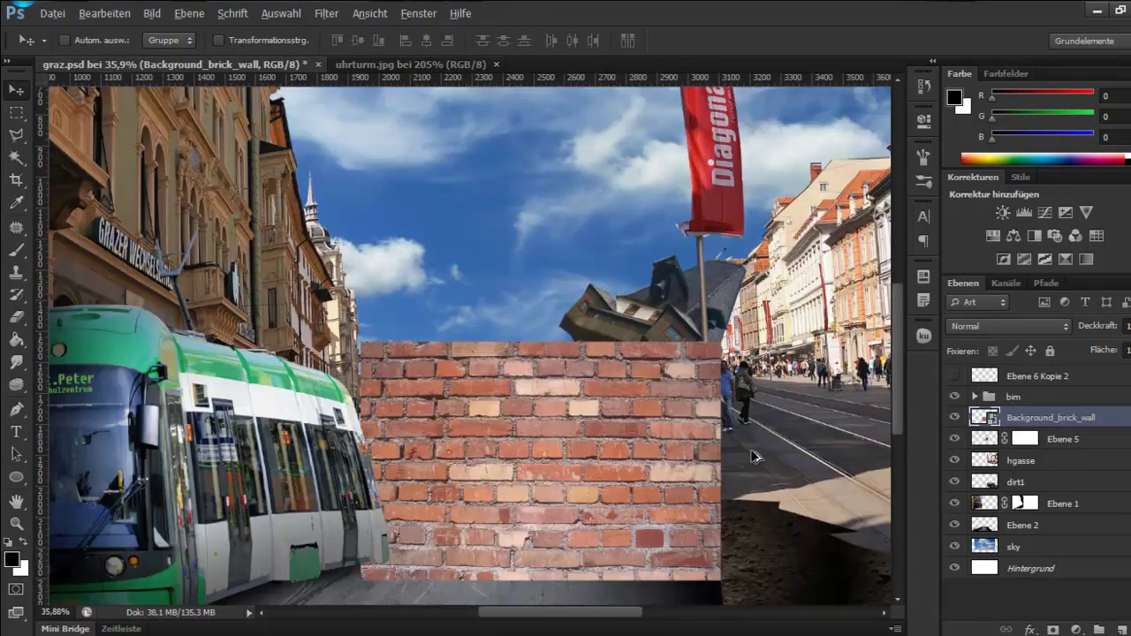
key(ctrl+t)
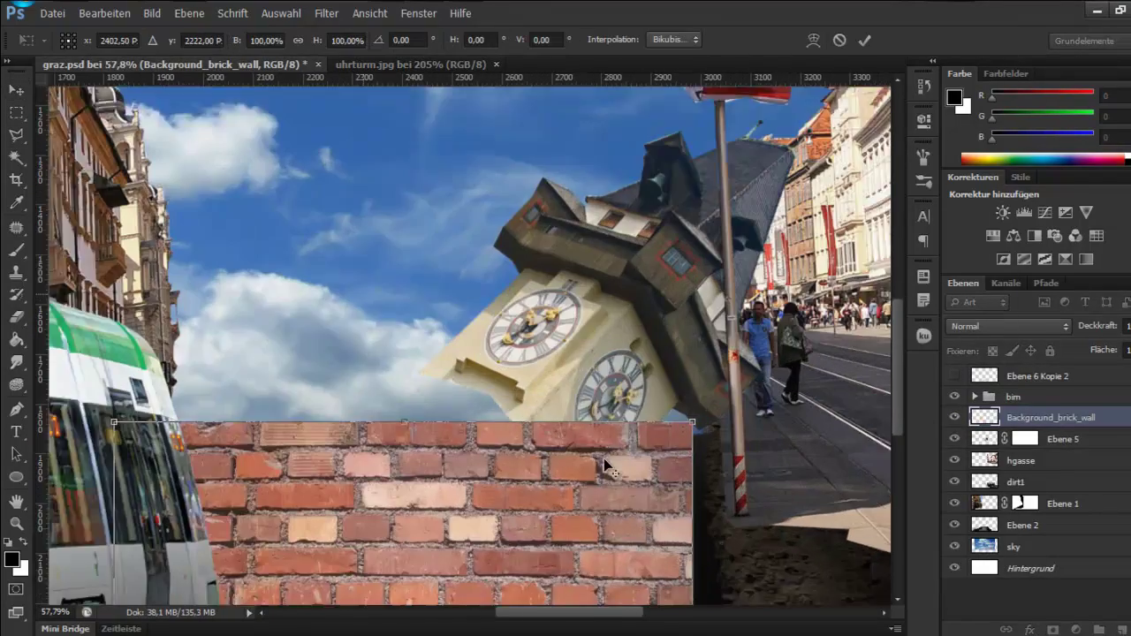
mouse_move(565, 372)
mouse_down()
mouse_move(533, 416)
mouse_move(574, 545)
mouse_move(415, 292)
mouse_up()
scroll(533, 416, down, 2)
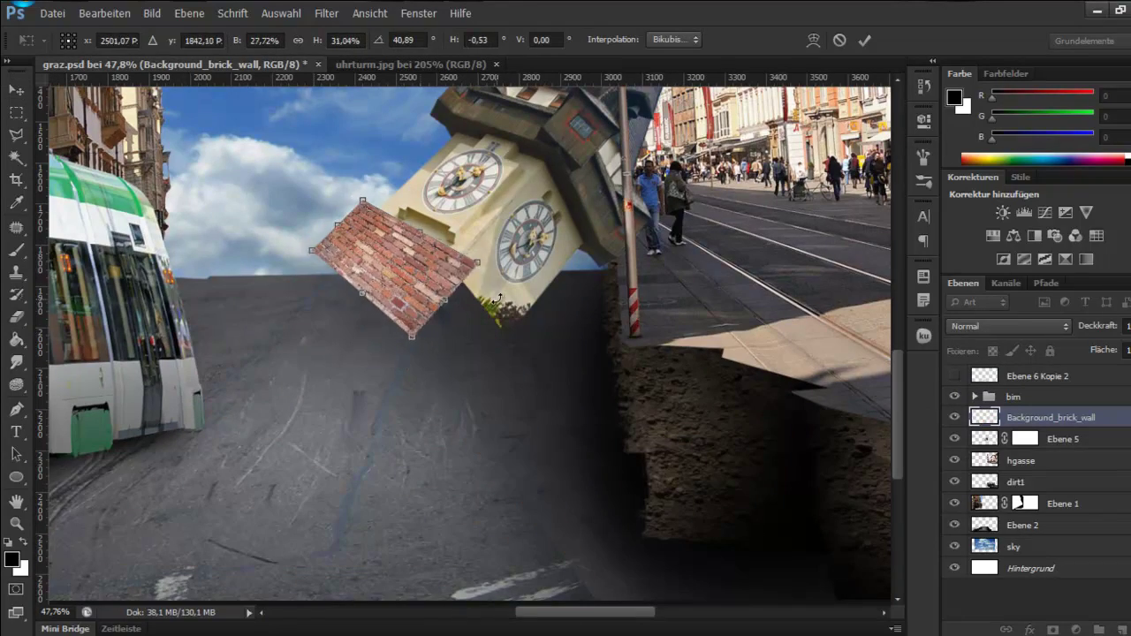
key(Return)
Step: Duplicate the brick wall, flip the copy horizontally, and reshape it into the wall's corner side
scroll(527, 371, down, 1)
scroll(528, 371, up, 3)
key(ctrl+t)
key(Escape)
click(346, 67)
click(202, 67)
key(ctrl+j)
key(ctrl+t)
right_click(449, 317)
click(560, 581)
drag(552, 368, 579, 377)
drag(643, 465, 593, 416)
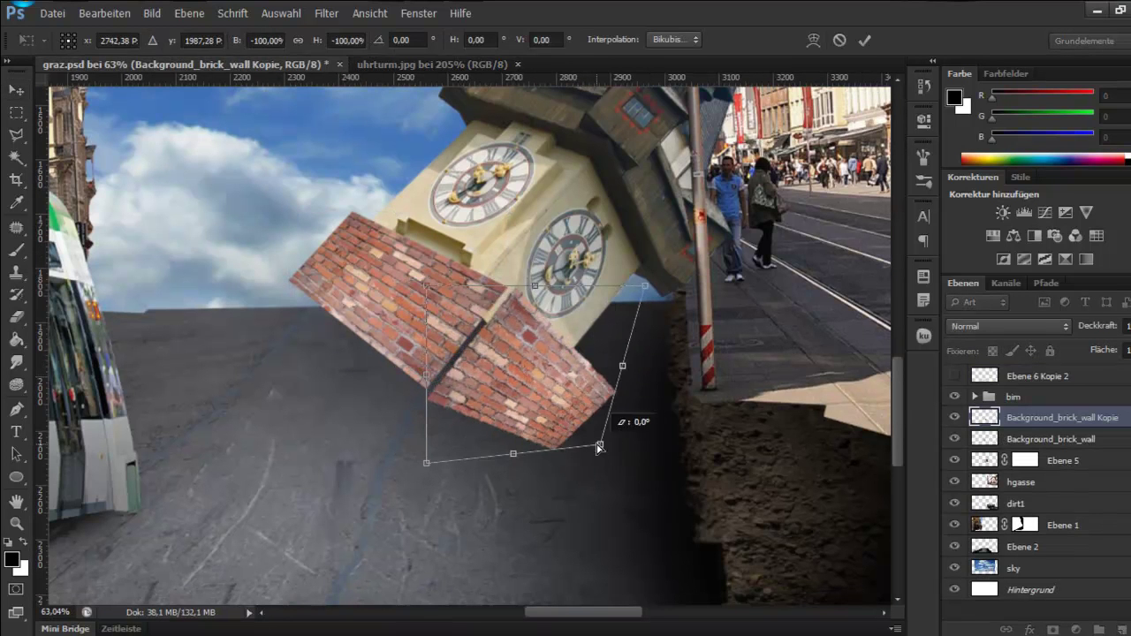
key(Return)
Step: Warp the brick wall to fit the tower and merge the copy into Background_brick_wall
scroll(609, 402, up, 1)
key(ctrl+t)
right_click(597, 389)
click(609, 366)
drag(593, 366, 583, 415)
key(Return)
scroll(661, 402, down, 3)
scroll(661, 403, down, 2)
scroll(430, 364, up, 3)
key(ctrl+e)
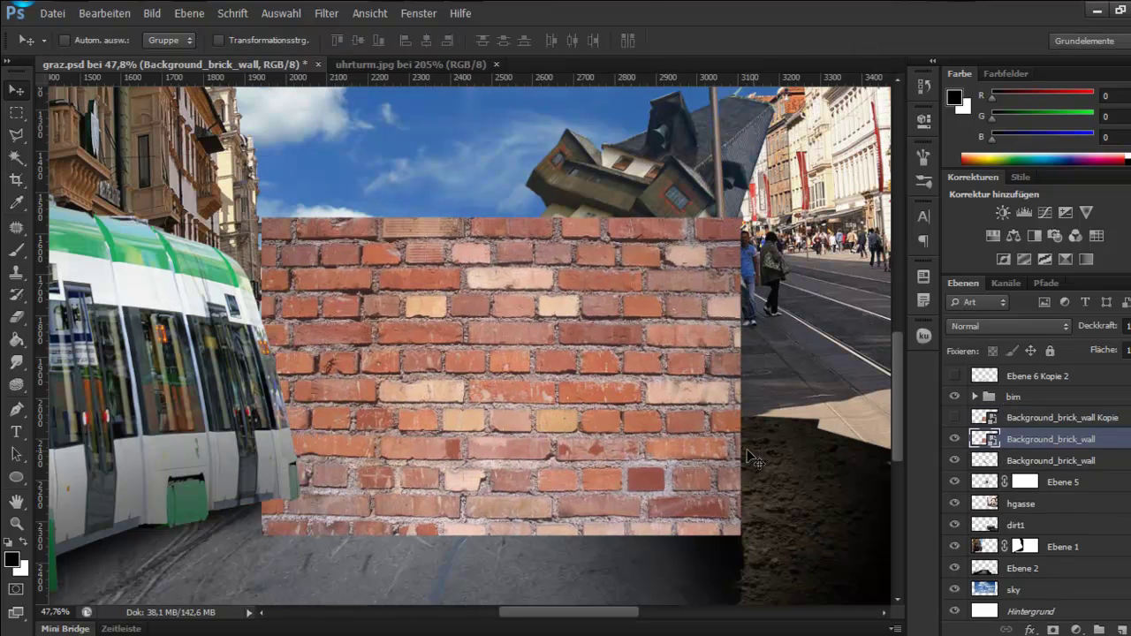
Step: Narrow and shift the brick wall, then skew it to slant along the tower's base
drag(507, 376, 380, 376)
mouse_move(380, 266)
mouse_down()
mouse_move(406, 253)
mouse_move(463, 261)
mouse_move(405, 333)
mouse_move(425, 392)
mouse_move(466, 264)
mouse_move(455, 258)
mouse_up()
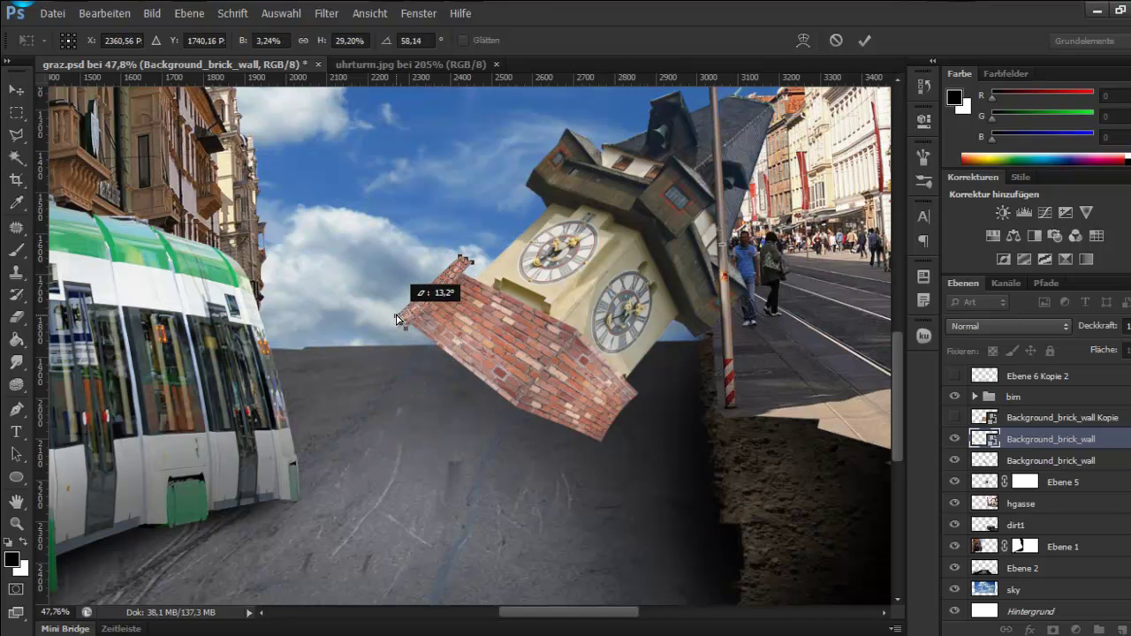
scroll(469, 310, up, 3)
right_click(469, 269)
click(464, 270)
drag(507, 220, 503, 222)
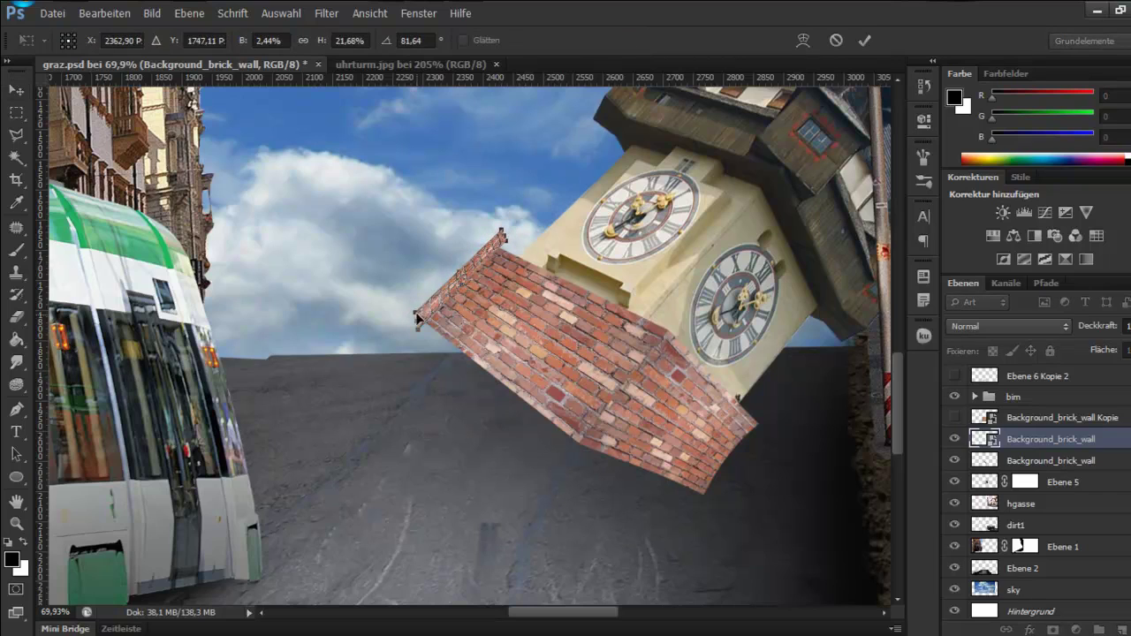
key(Return)
Step: Show the copied brick wall layer, then shrink and skew it into the base's other side
click(954, 417)
click(1052, 417)
key(ctrl+t)
key(ctrl+0)
drag(567, 506, 450, 463)
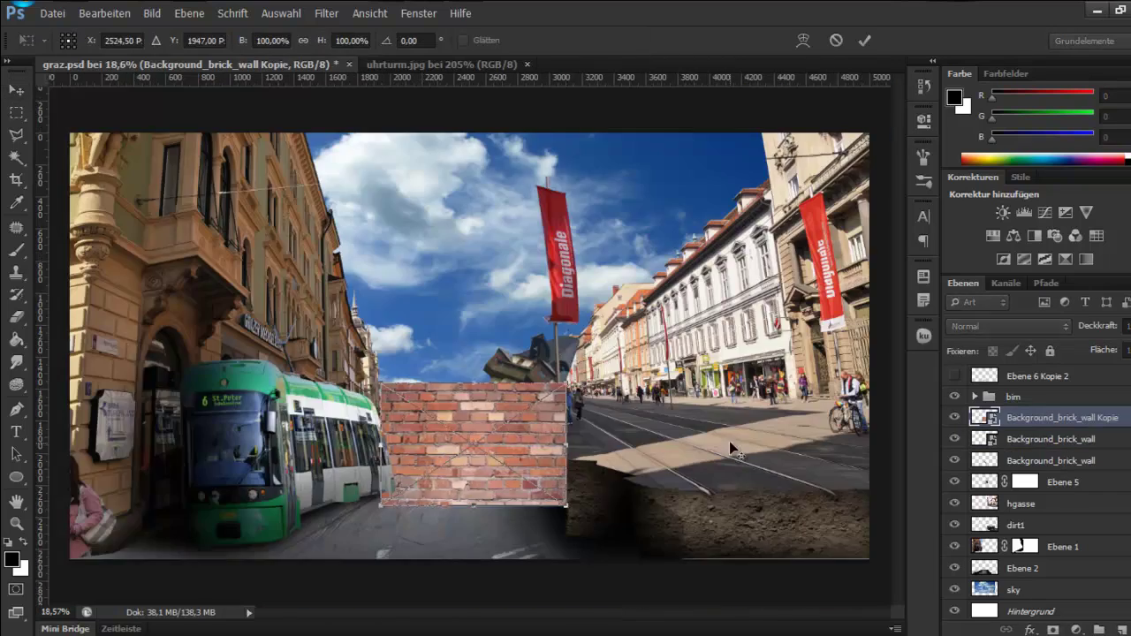
scroll(450, 462, up, 3)
scroll(409, 341, up, 2)
scroll(396, 322, down, 1)
mouse_move(396, 324)
mouse_down()
mouse_move(396, 115)
mouse_move(478, 309)
mouse_move(438, 313)
mouse_up()
drag(181, 358, 364, 389)
key(Return)
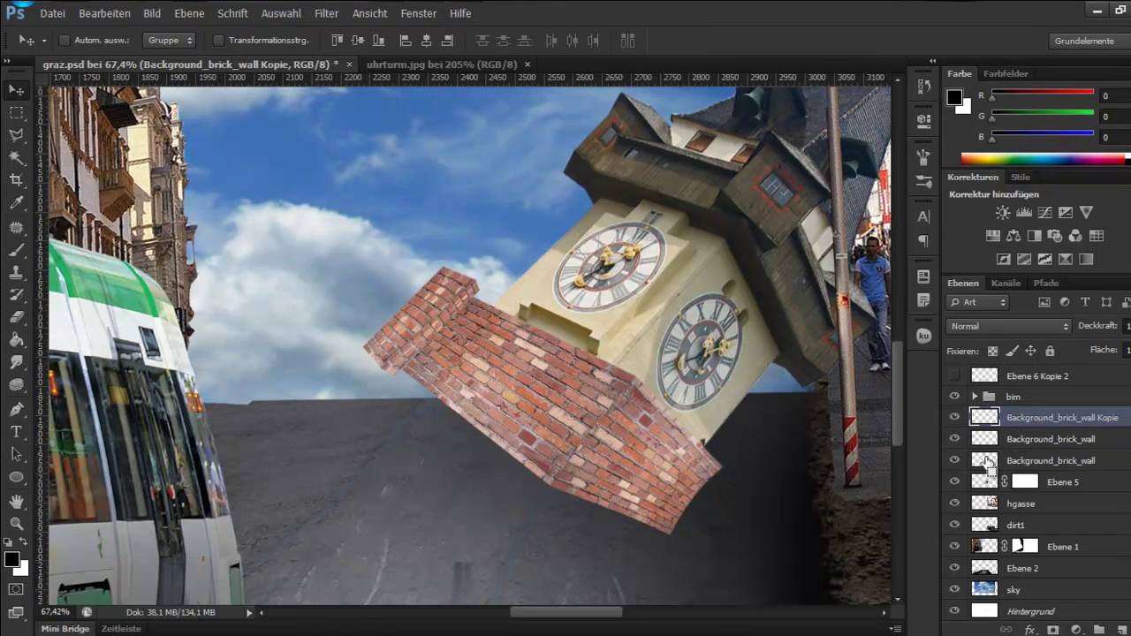
Step: Load the brick wall's outline and shade its face black with a soft brush, then deselect
key(b)
ctrl+click(984, 417)
click(1050, 460)
drag(667, 579, 440, 605)
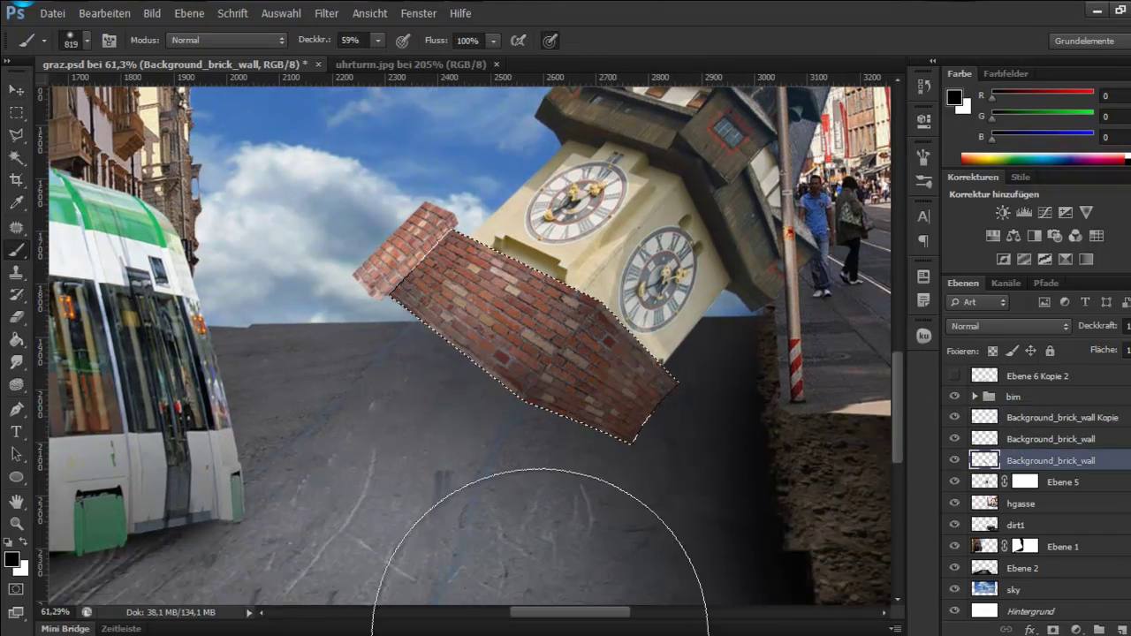
scroll(412, 450, up, 1)
key(alt+bracketright)
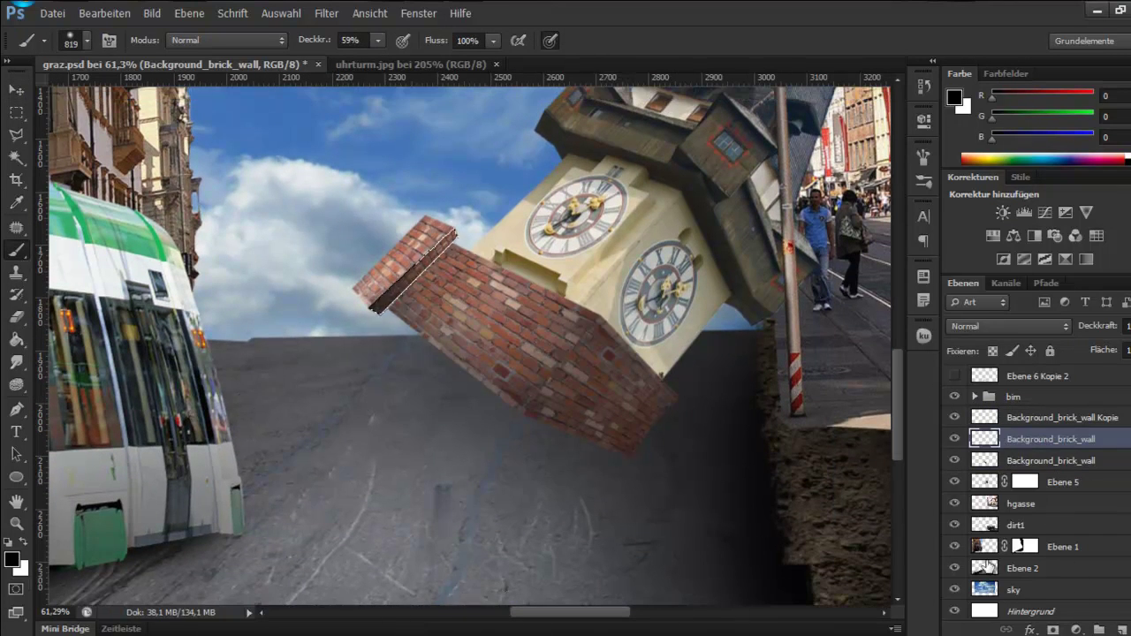
key(ctrl+d)
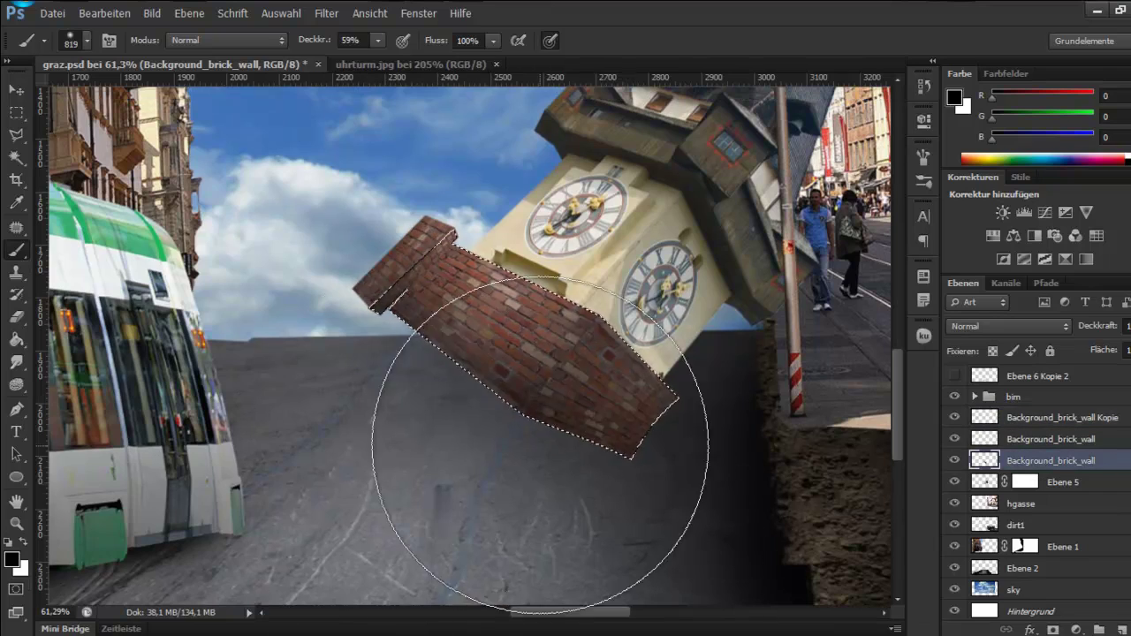
Step: Merge the brick wall layers into one, then load and clear the tower layer's selection
scroll(644, 480, down, 2)
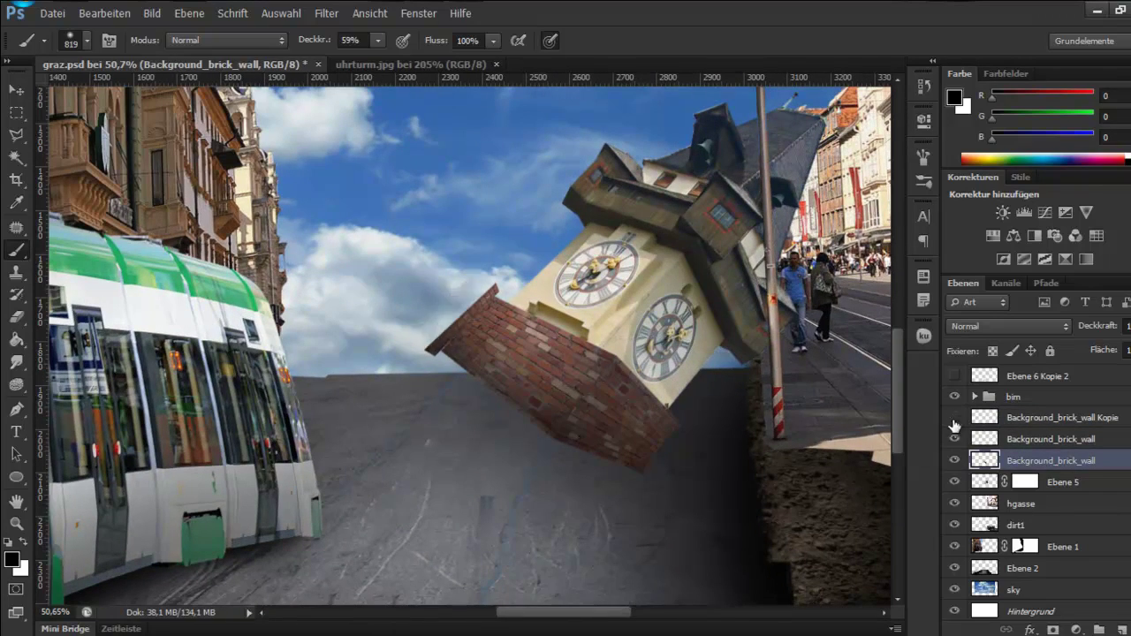
shift+click(1025, 458)
key(ctrl+e)
ctrl+click(984, 460)
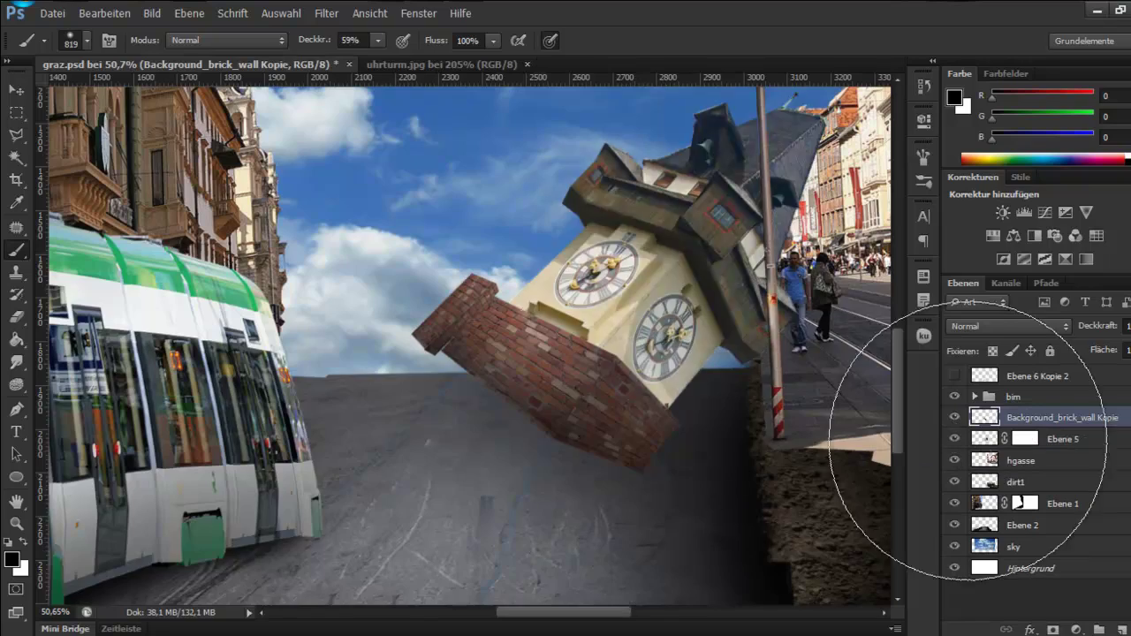
scroll(517, 429, up, 3)
scroll(757, 379, down, 2)
scroll(757, 379, right, 2)
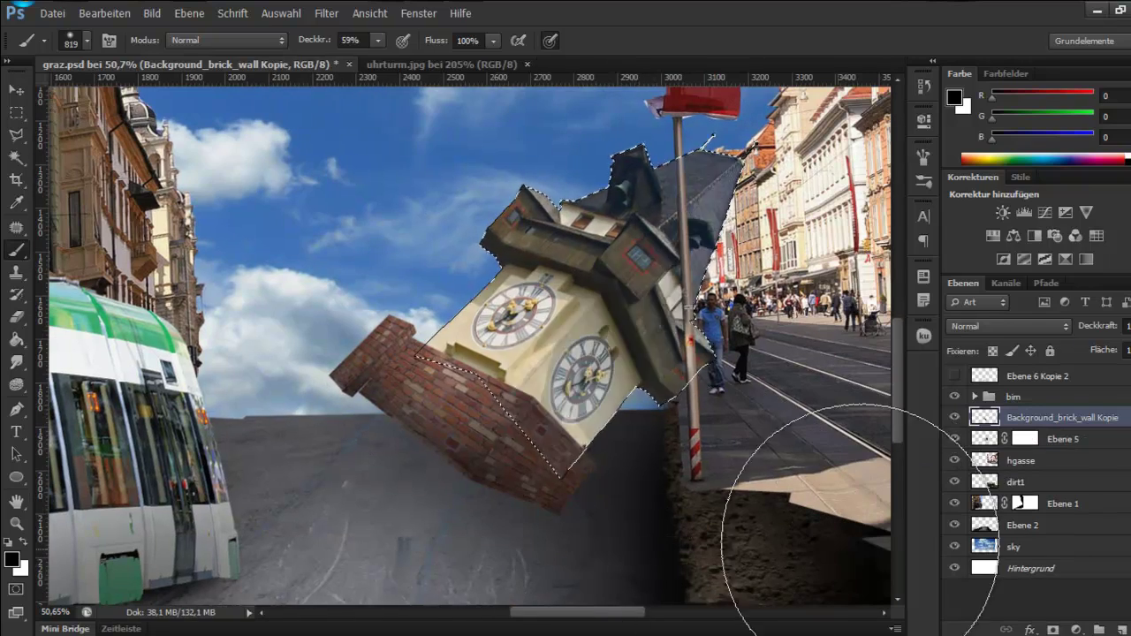
click(984, 439)
key(ctrl+d)
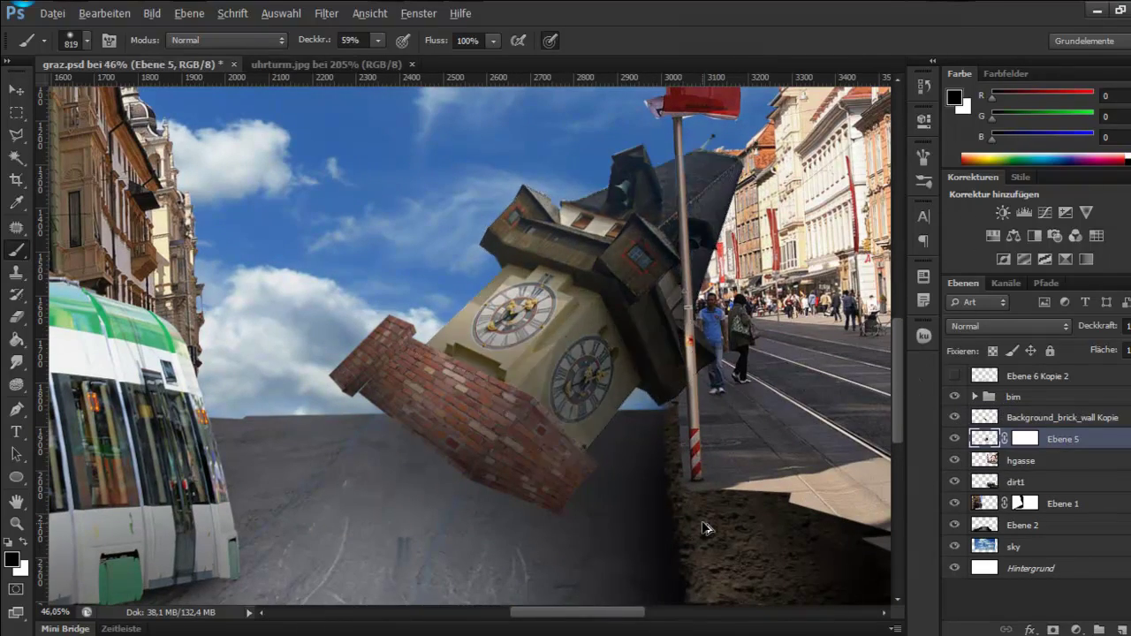
Step: Paint a soft low-opacity shadow on the Ebene 2 road below the brick base
scroll(530, 353, down, 3)
scroll(530, 354, up, 4)
ctrl+click(301, 276)
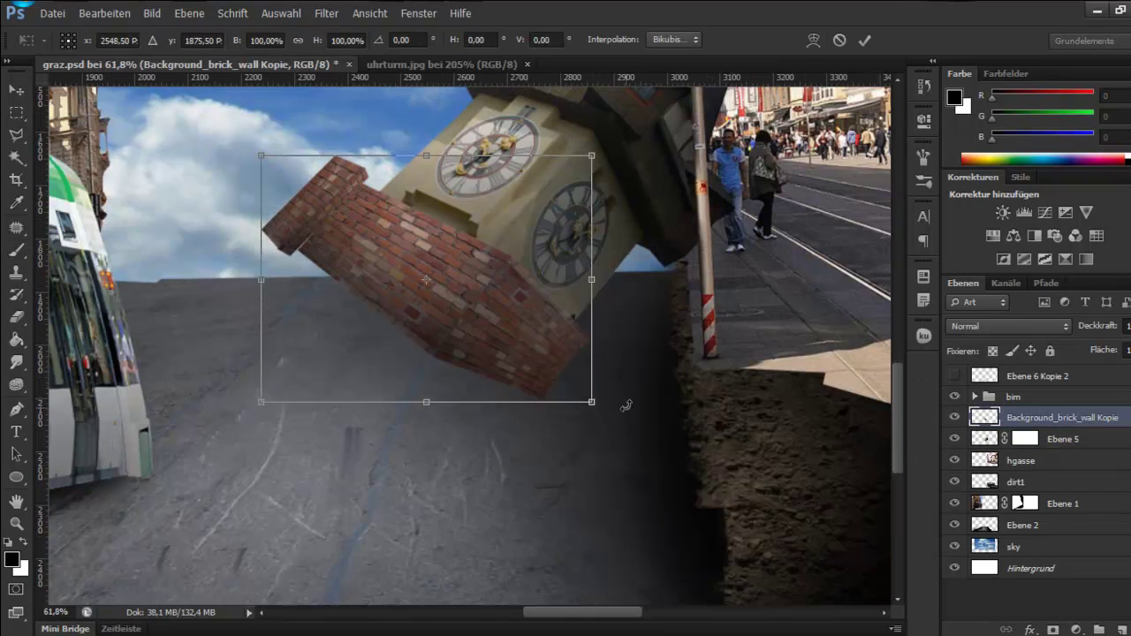
scroll(610, 406, up, 2)
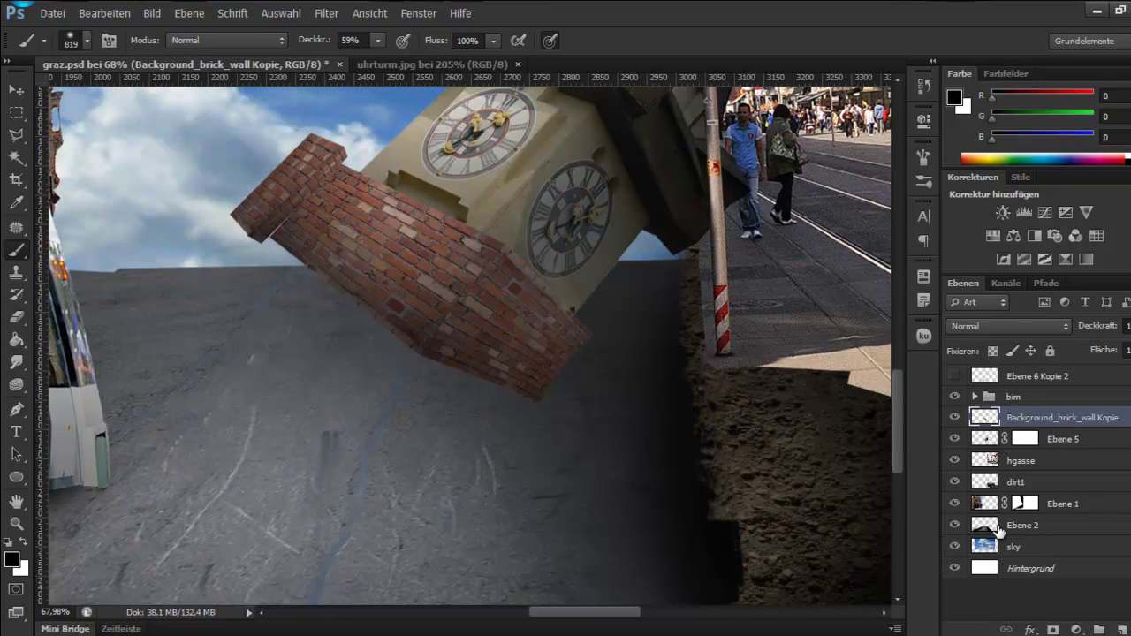
click(1016, 524)
scroll(442, 424, down, 1)
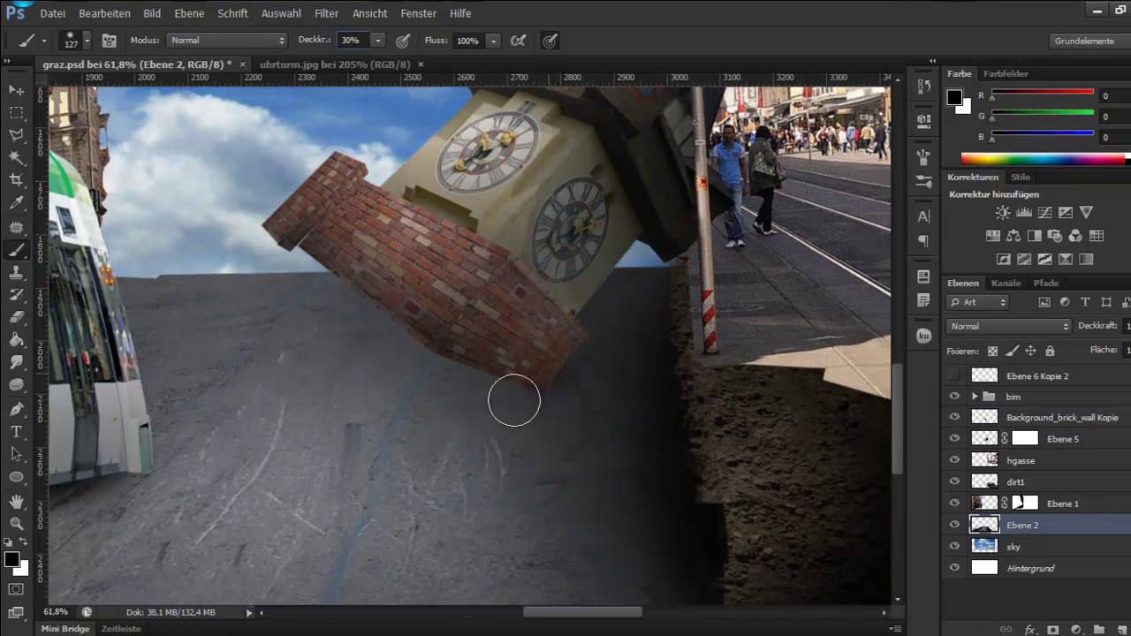
mouse_move(504, 438)
mouse_down()
mouse_move(304, 371)
mouse_move(503, 415)
mouse_up()
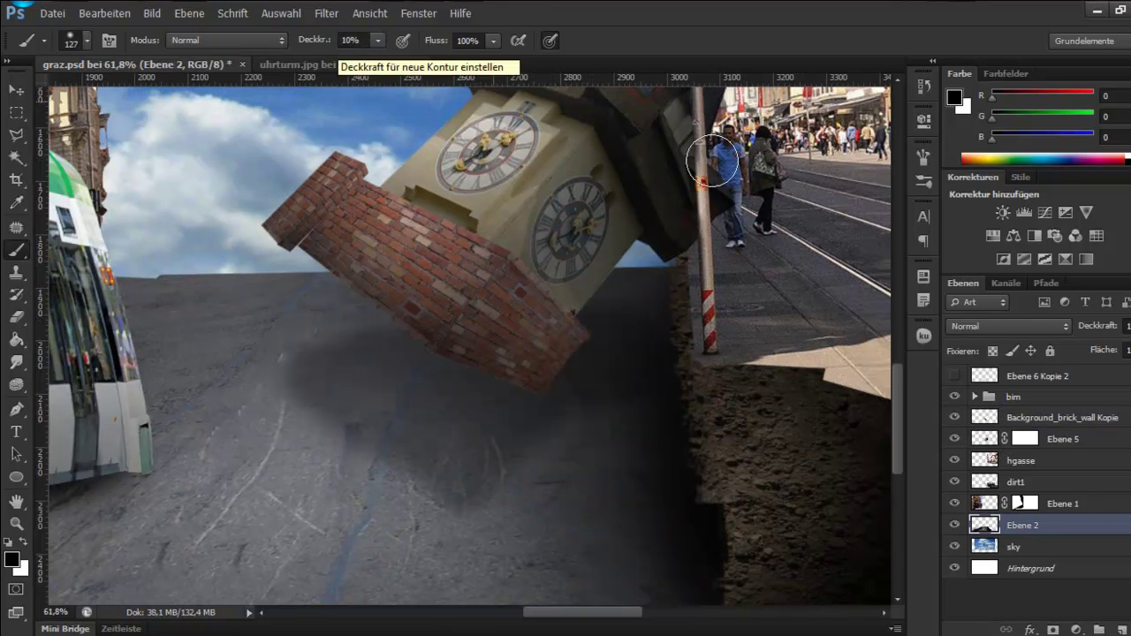
key(ctrl+0)
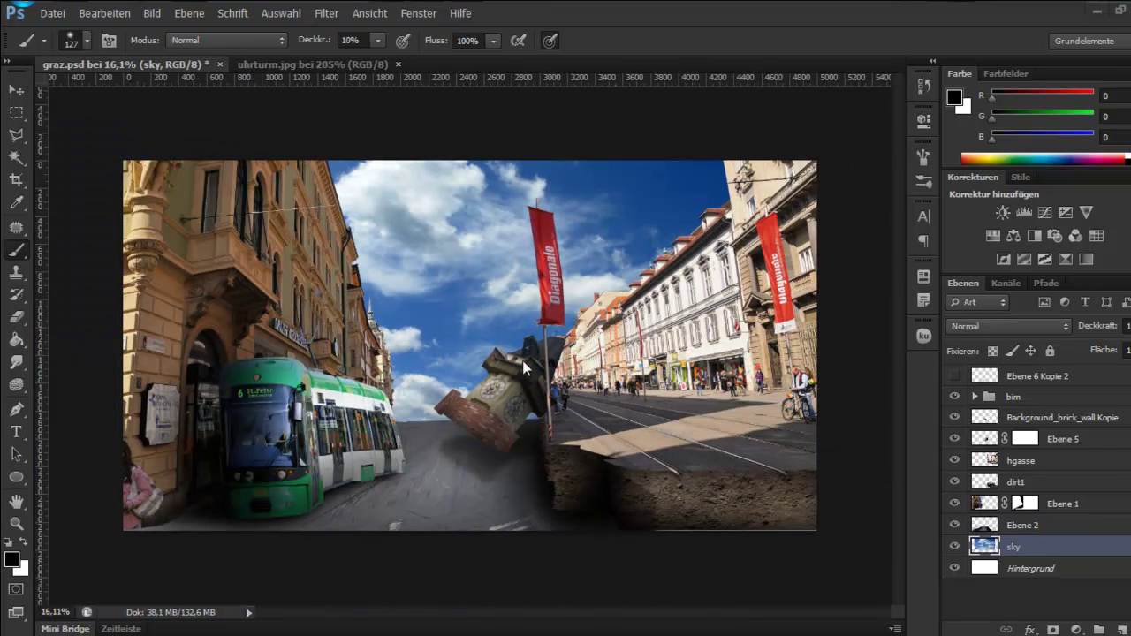
Step: Shift the sky's color balance toward red and blue, then reduce its saturation
key(ctrl+b)
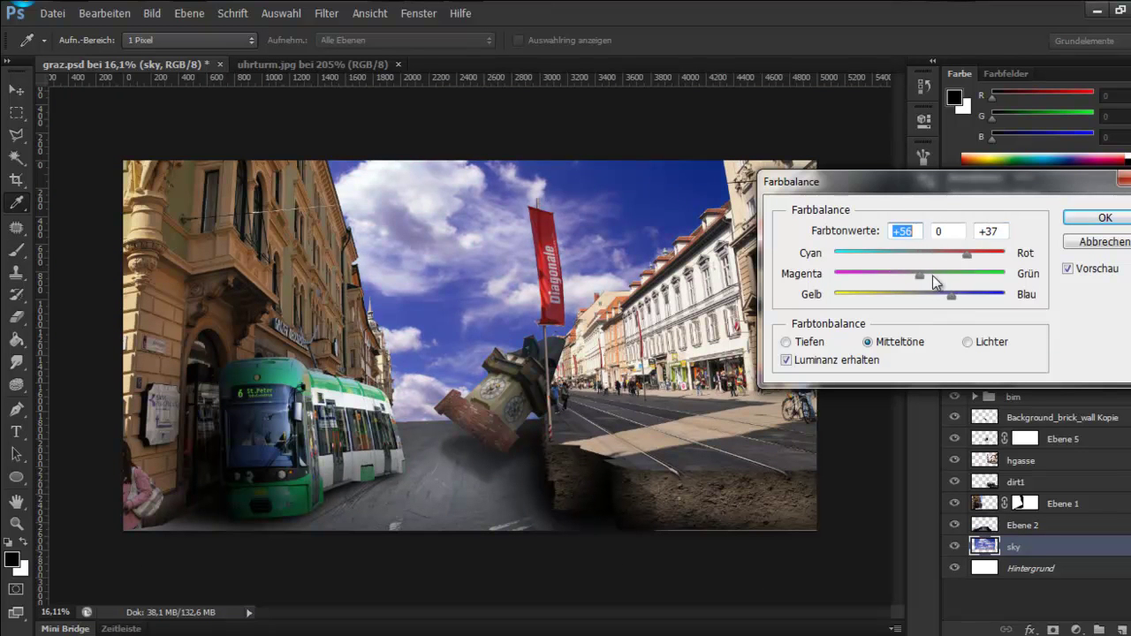
drag(919, 255, 940, 255)
mouse_move(919, 296)
mouse_down()
mouse_move(944, 299)
mouse_move(877, 291)
mouse_up()
key(Return)
key(ctrl+u)
key(Return)
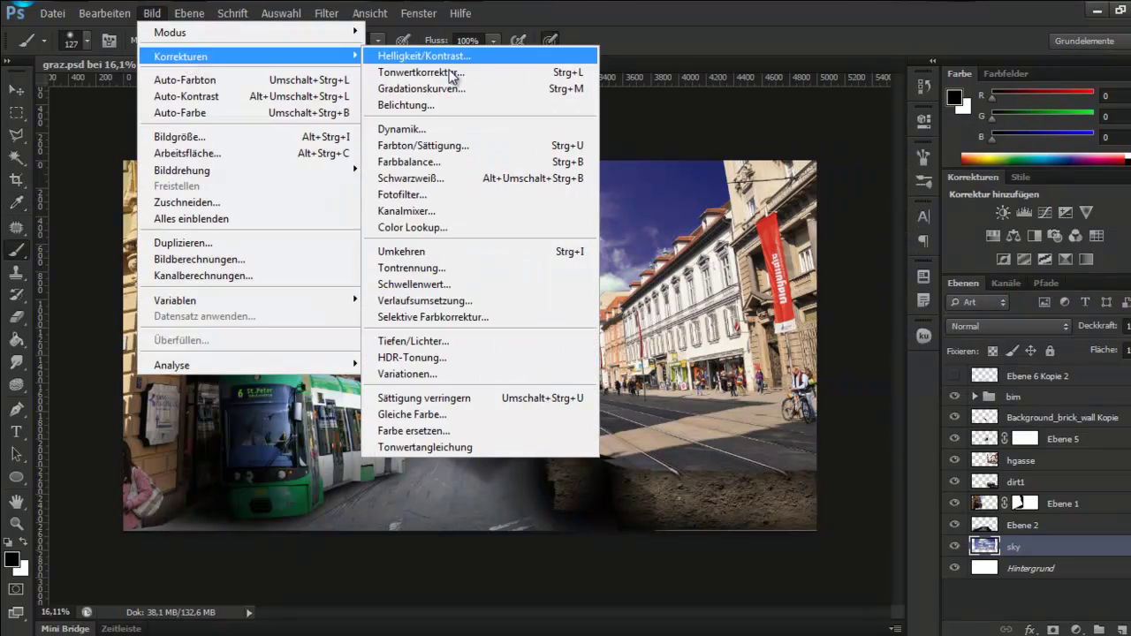
Step: Apply Levels to the sky with black input 50 and gamma 1.22
click(152, 13)
click(462, 70)
drag(727, 318, 768, 318)
drag(856, 318, 860, 318)
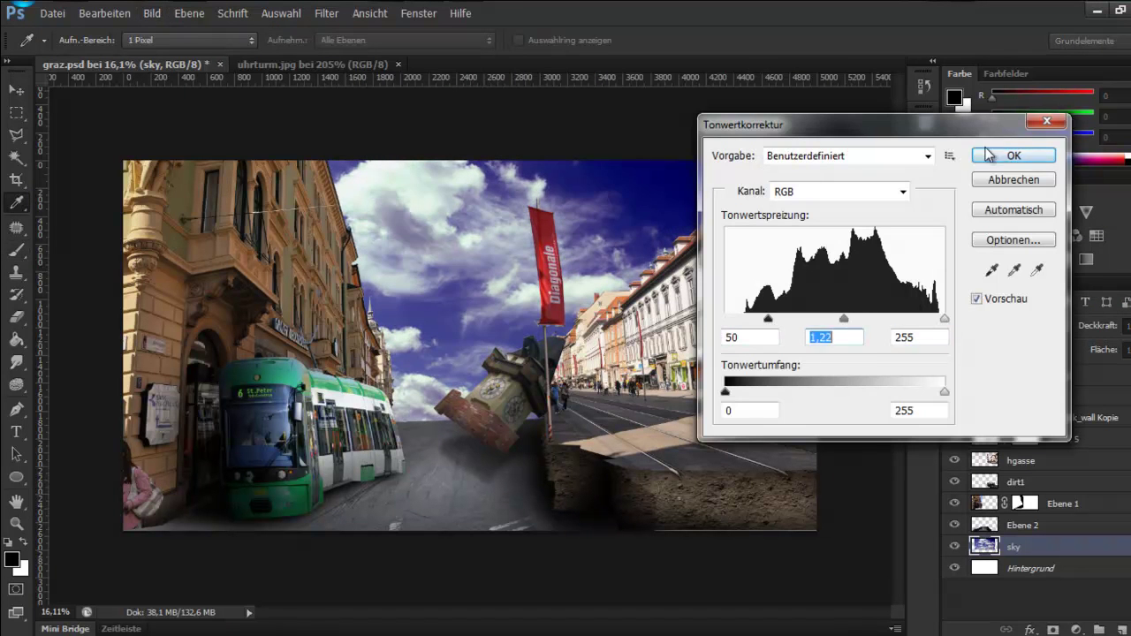
key(Return)
Step: Reapply Hue/Saturation to the sky and switch back to the Brush tool
key(ctrl+u)
key(Return)
key(b)
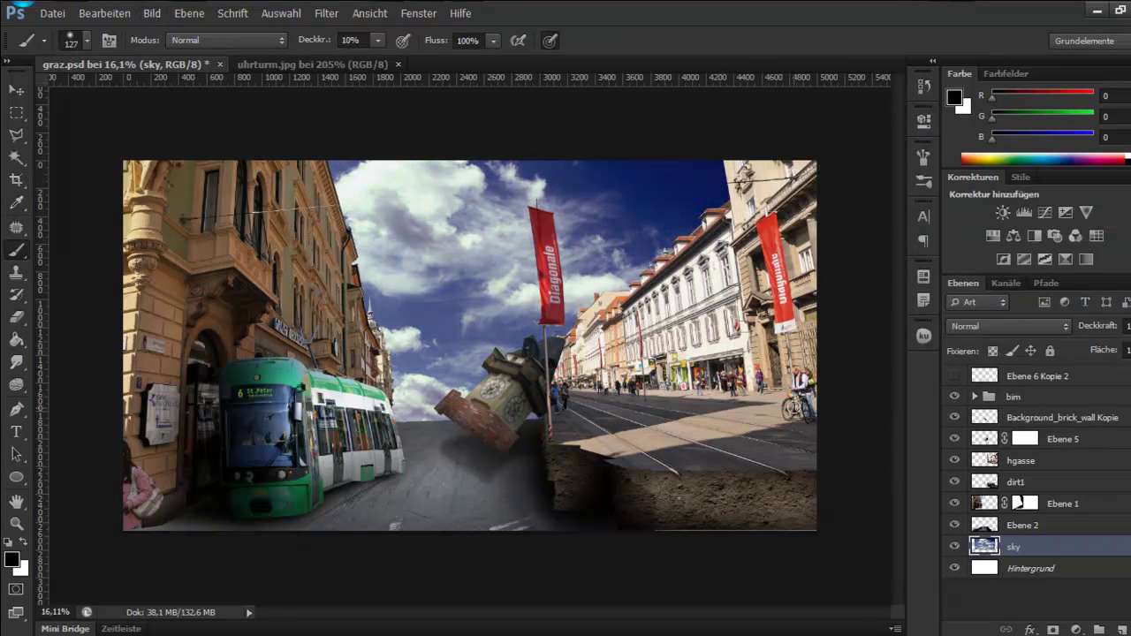
scroll(565, 407, up, 1)
scroll(565, 406, up, 2)
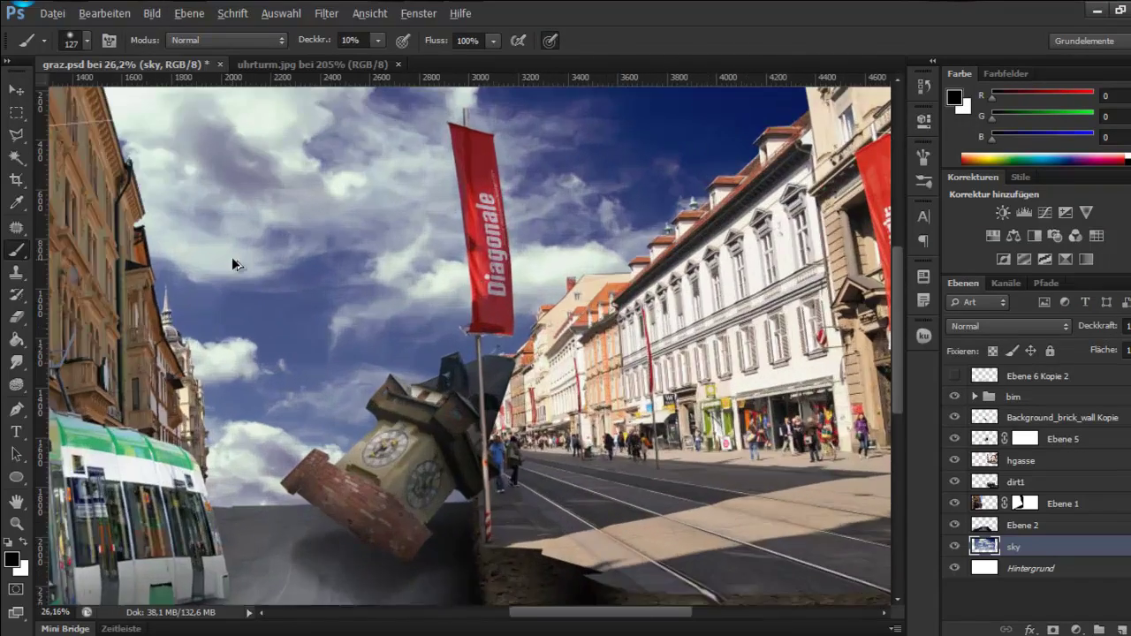
Step: On the hgasse layer, patch the pedestrians' shoes with pavement, then take the Clone Stamp
scroll(583, 424, up, 5)
key(j)
scroll(434, 426, up, 3)
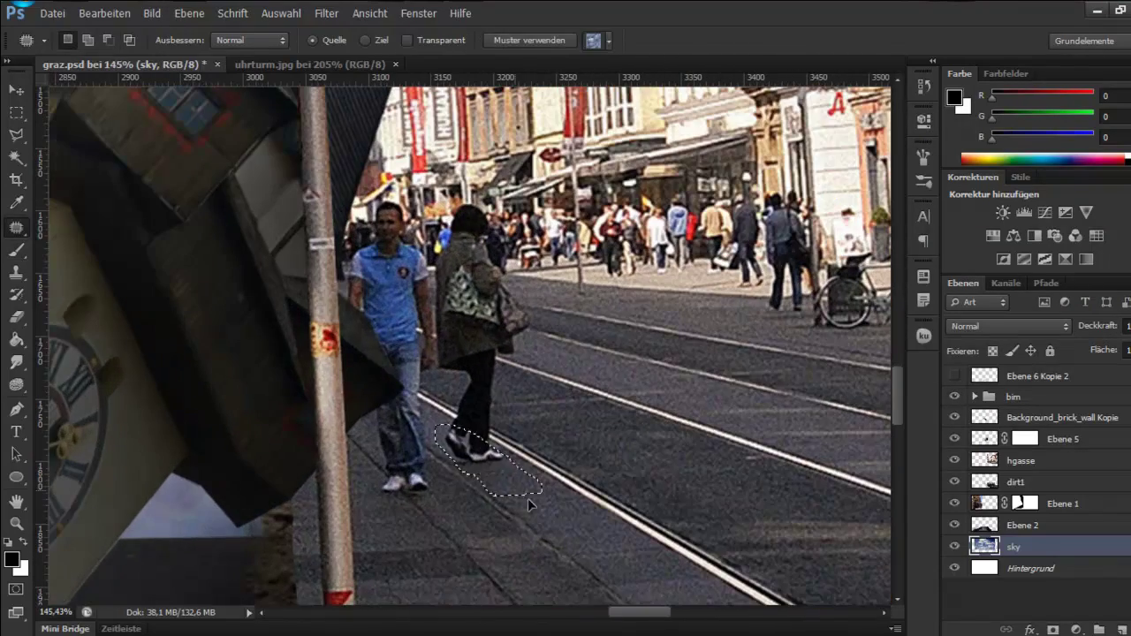
click(1016, 460)
drag(490, 464, 552, 513)
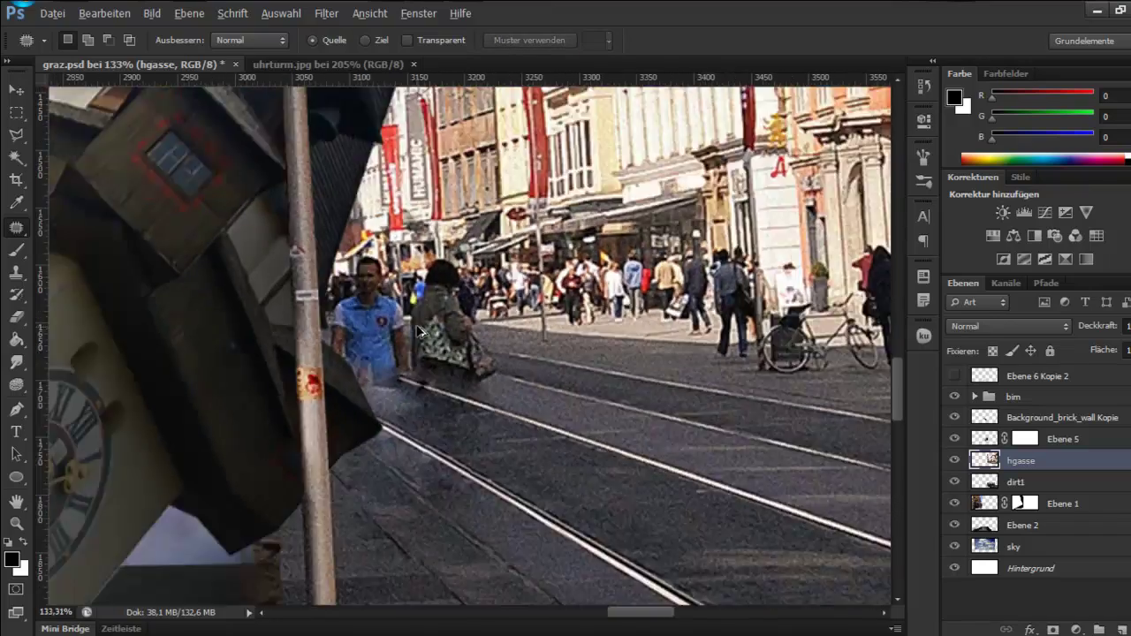
scroll(473, 452, down, 5)
key(s)
scroll(479, 410, up, 5)
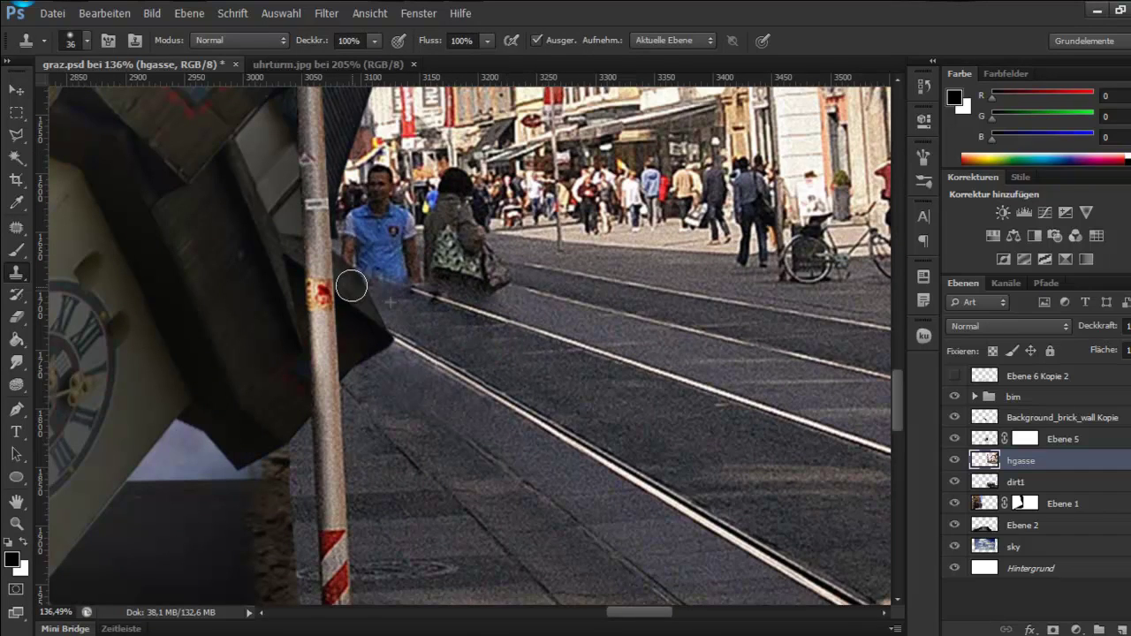
scroll(577, 333, down, 5)
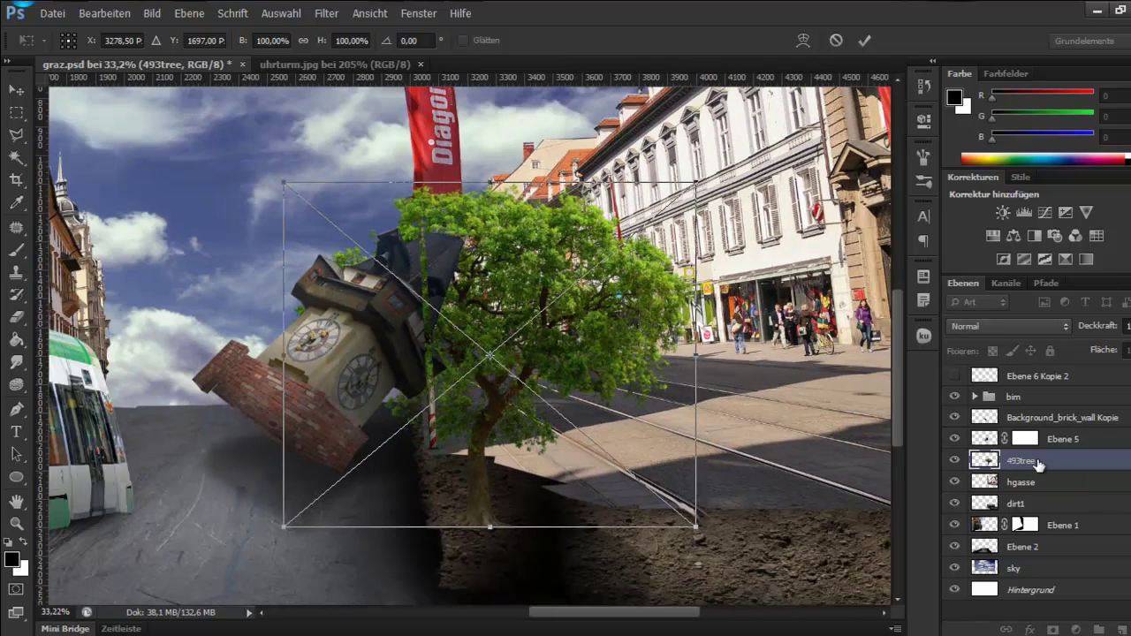
Step: Enlarge the 493tree tree upward and warp its lower trunk to bend up
right_click(947, 460)
click(802, 212)
drag(481, 371, 462, 371)
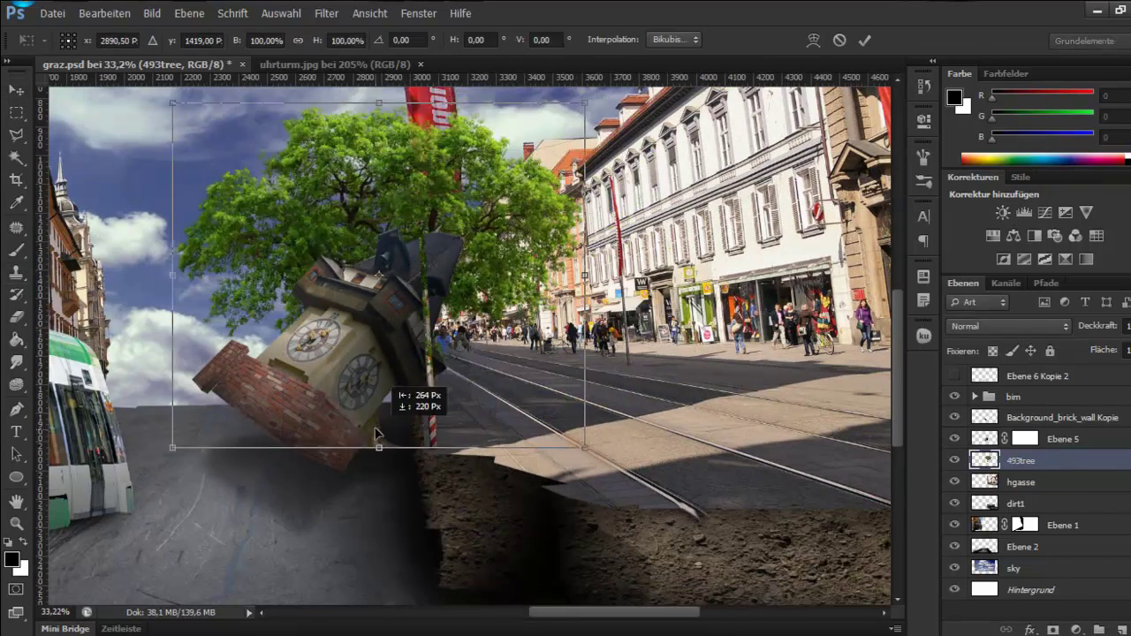
scroll(461, 371, down, 1)
mouse_move(585, 215)
mouse_down()
mouse_move(646, 152)
mouse_move(746, 112)
mouse_up()
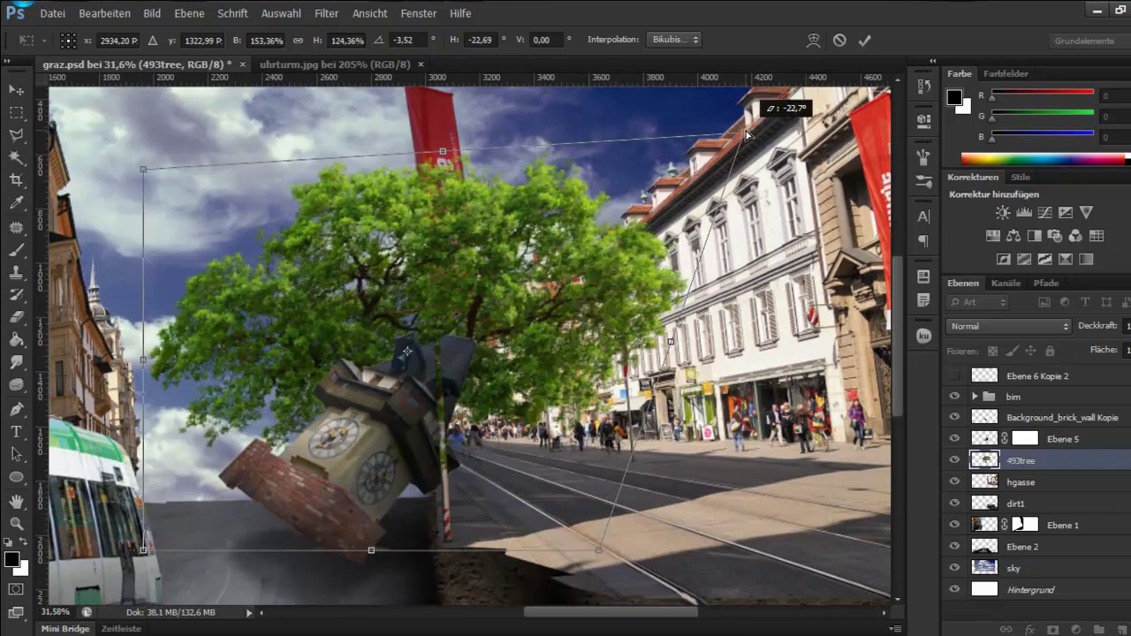
right_click(531, 352)
click(574, 176)
mouse_move(451, 477)
mouse_down()
mouse_move(485, 399)
mouse_move(579, 344)
mouse_up()
key(Return)
Step: Add a layer mask to 493tree and paint the trunk down to the ground in sampled brown
drag(1025, 446, 1024, 466)
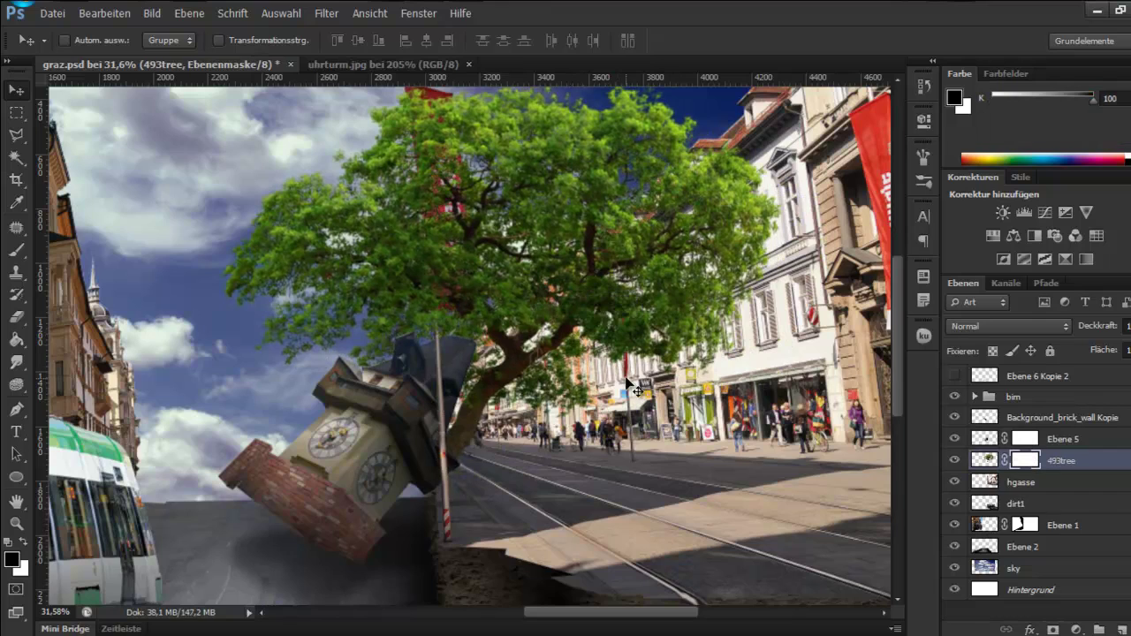
scroll(471, 463, up, 5)
key(b)
key(x)
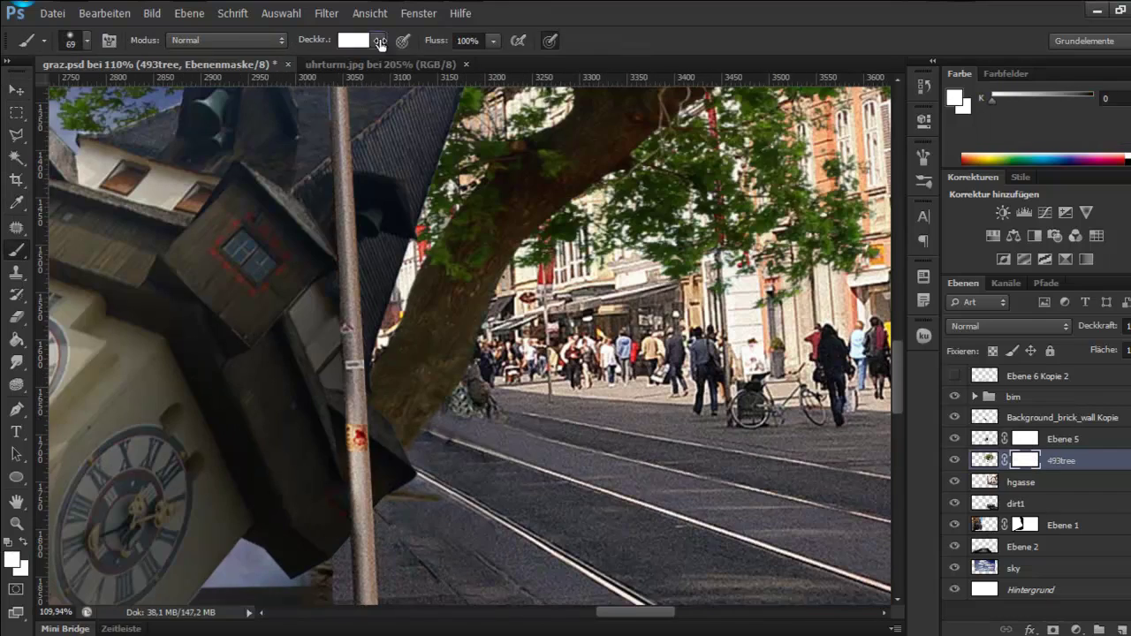
alt+click(468, 499)
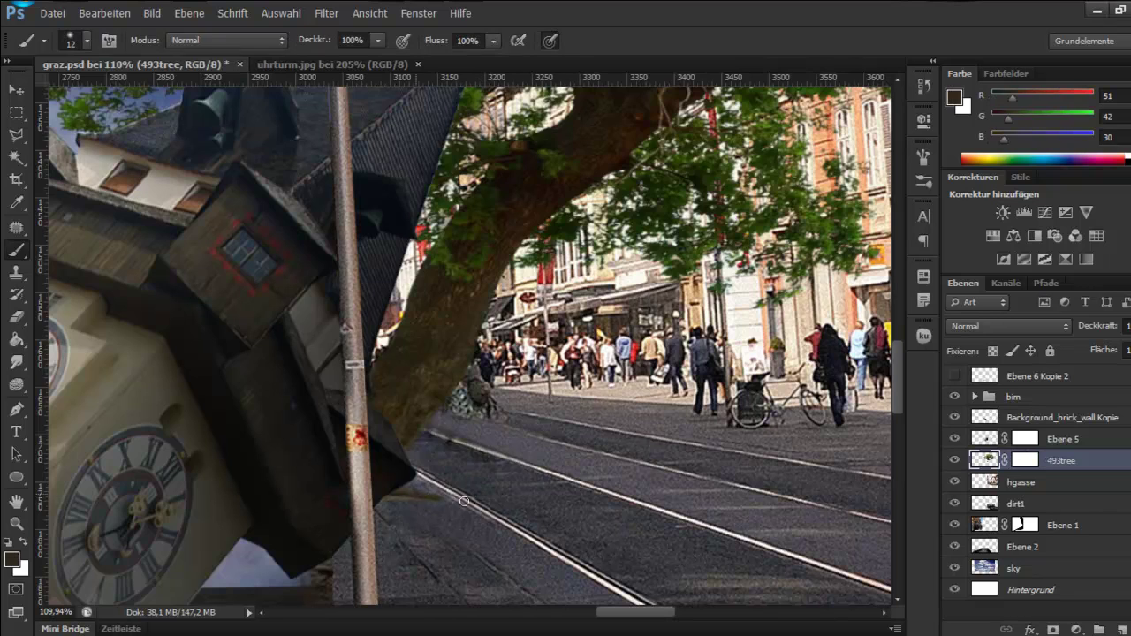
drag(409, 529, 428, 556)
scroll(409, 528, down, 2)
scroll(290, 543, up, 3)
scroll(291, 542, down, 3)
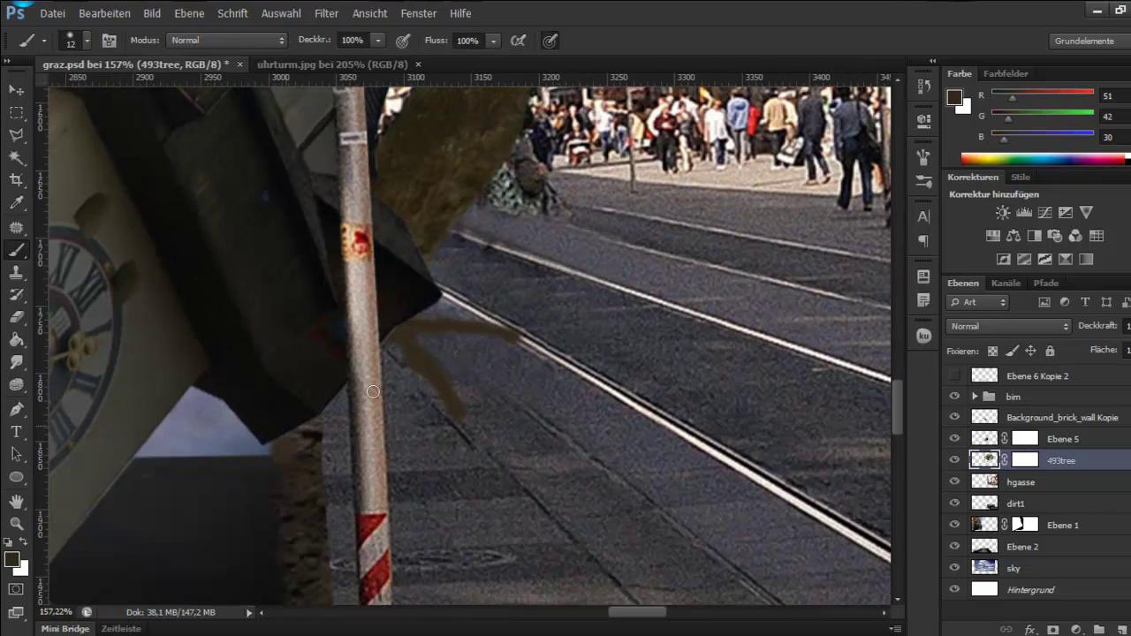
alt+click(483, 378)
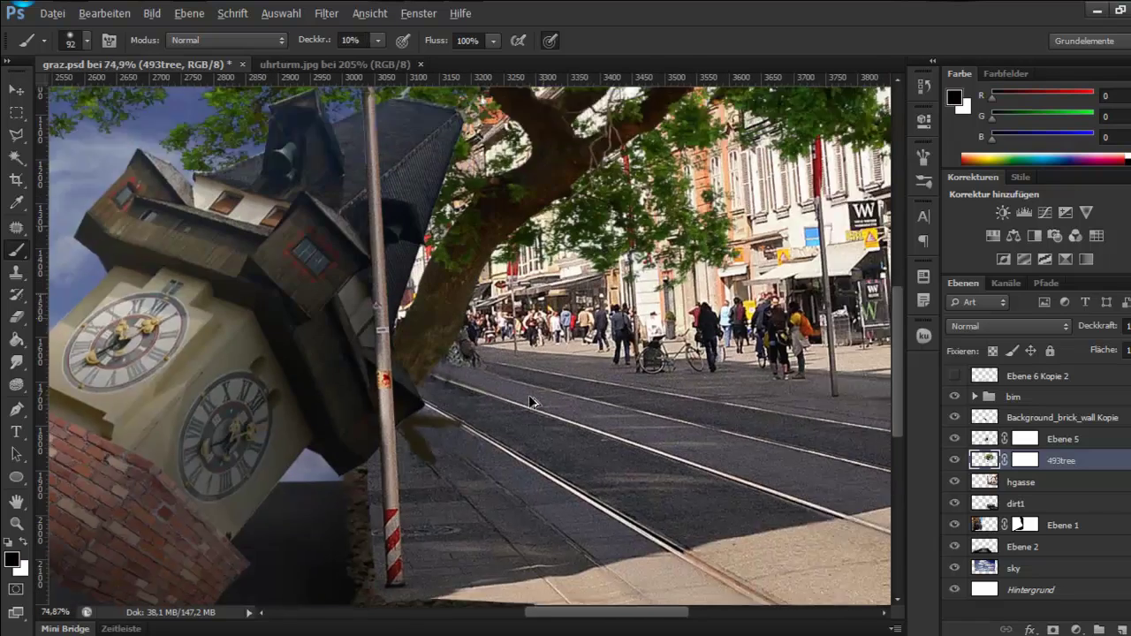
alt+click(375, 442)
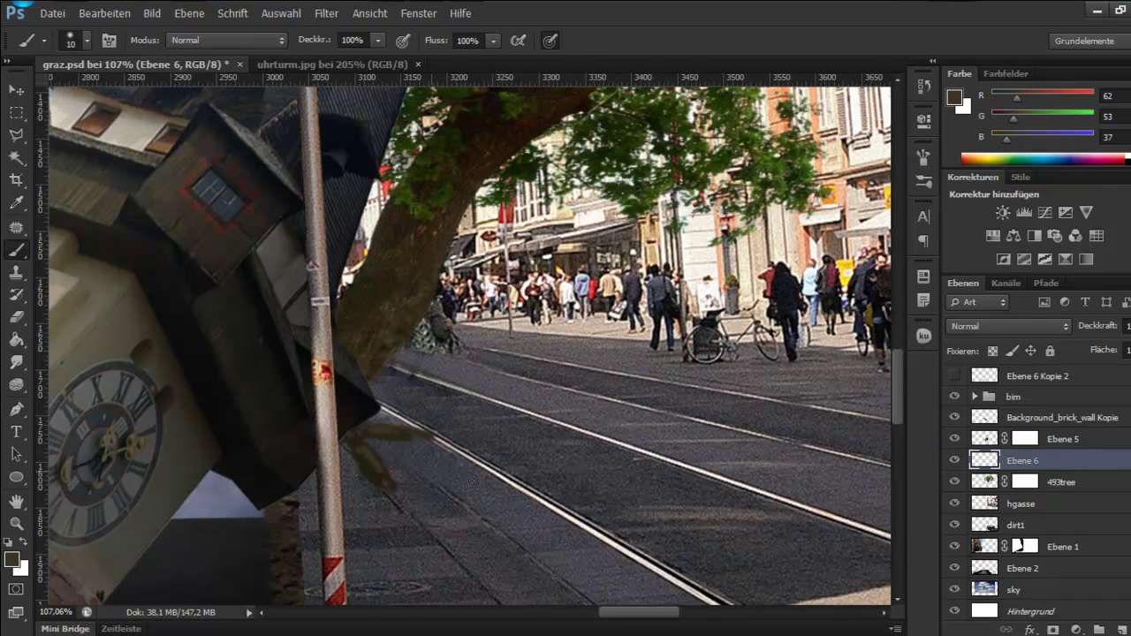
Step: Lower the painted layer's opacity, merge it down keeping the mask, and set up the Eraser
click(1100, 328)
key(ctrl+e)
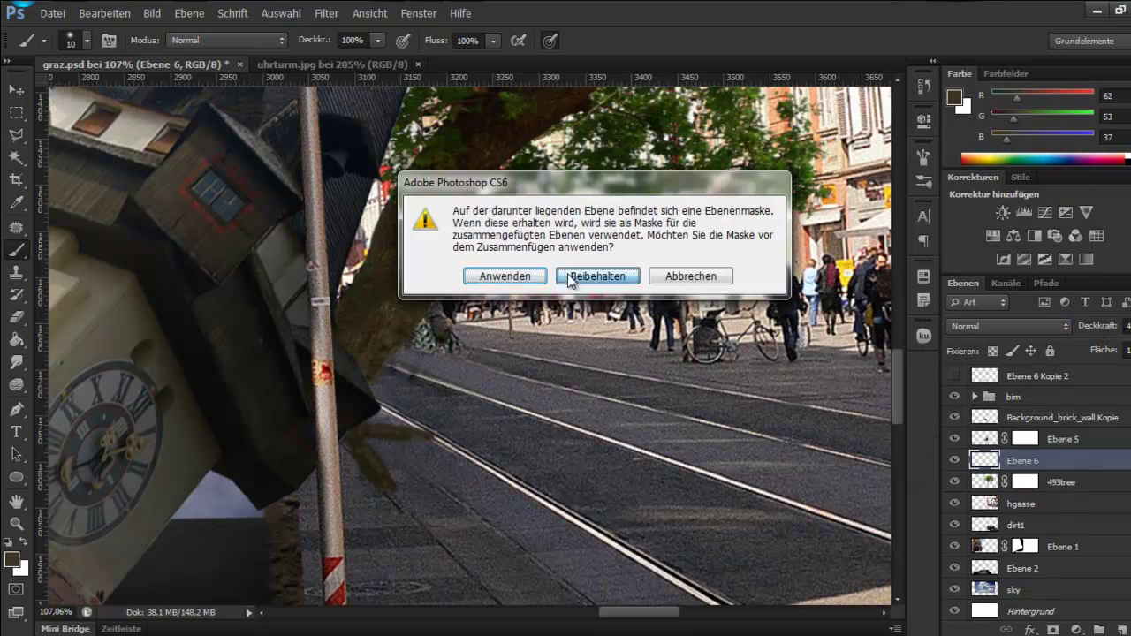
key(Return)
key(e)
right_click(482, 346)
scroll(367, 433, up, 3)
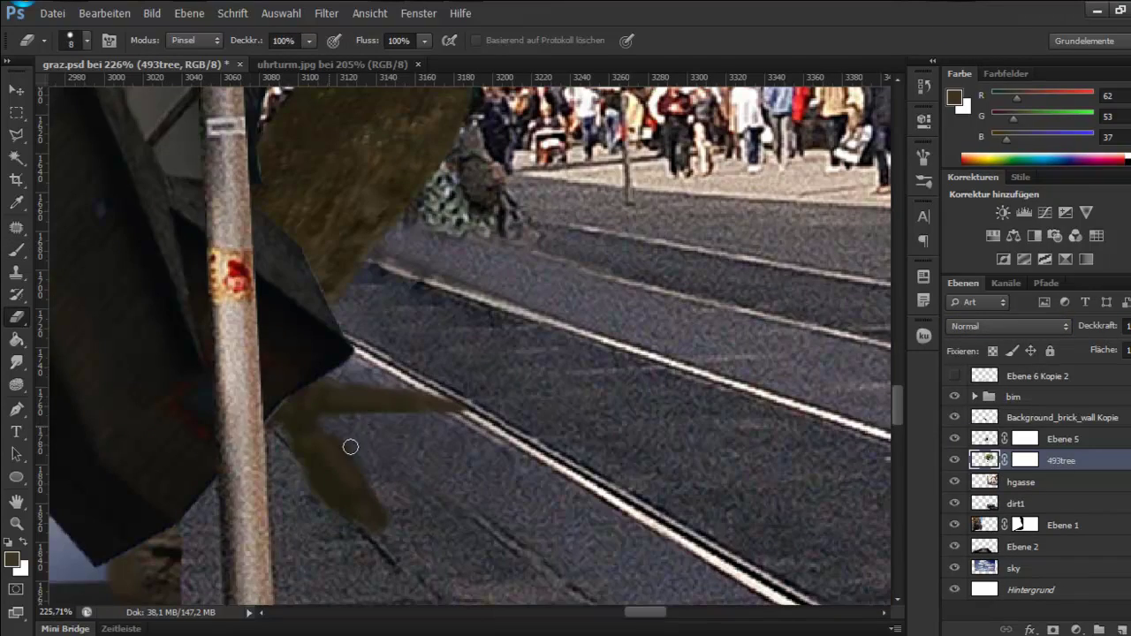
scroll(386, 547, down, 5)
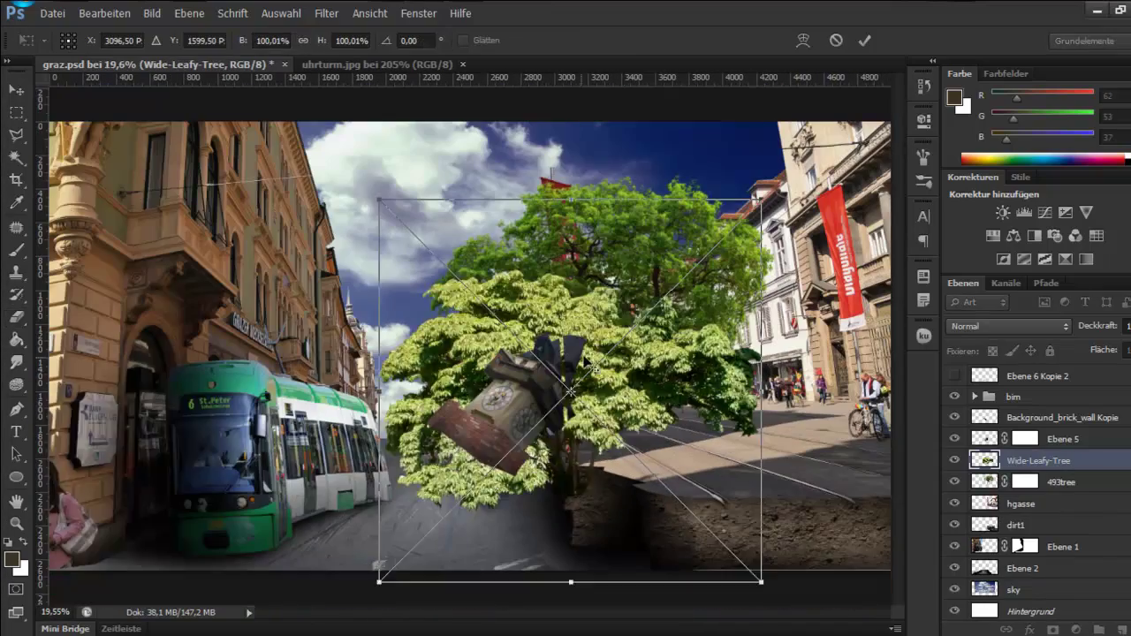
Step: Move Wide-Leafy-Tree to the top and transform it into a bottom-left corner bush
drag(1019, 378, 1019, 372)
key(ctrl+t)
key(ctrl+0)
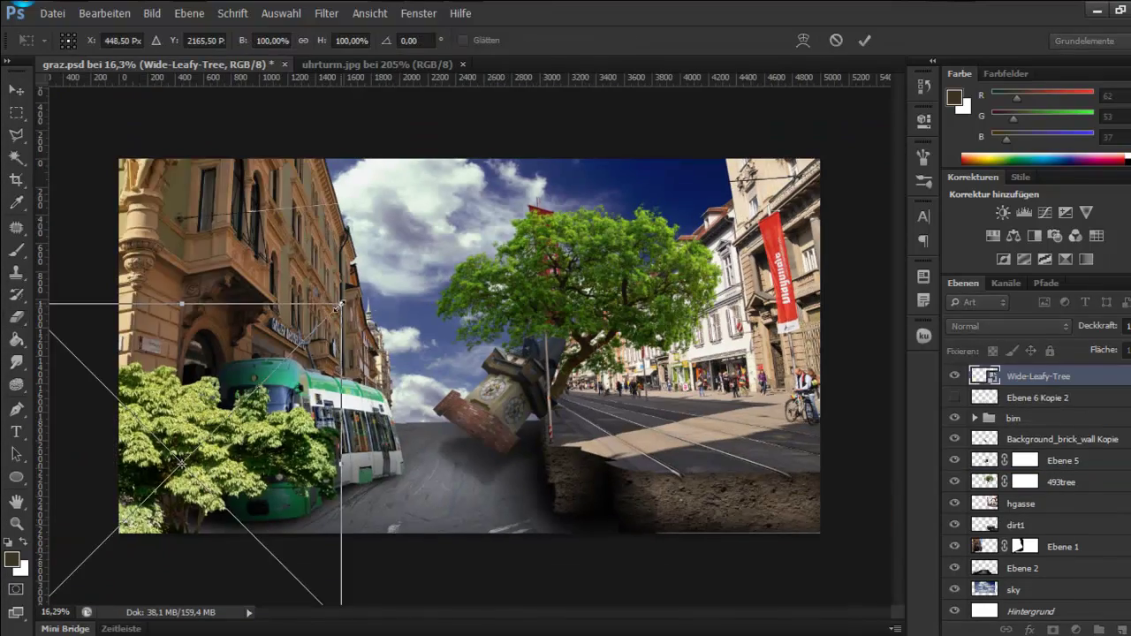
drag(336, 539, 377, 488)
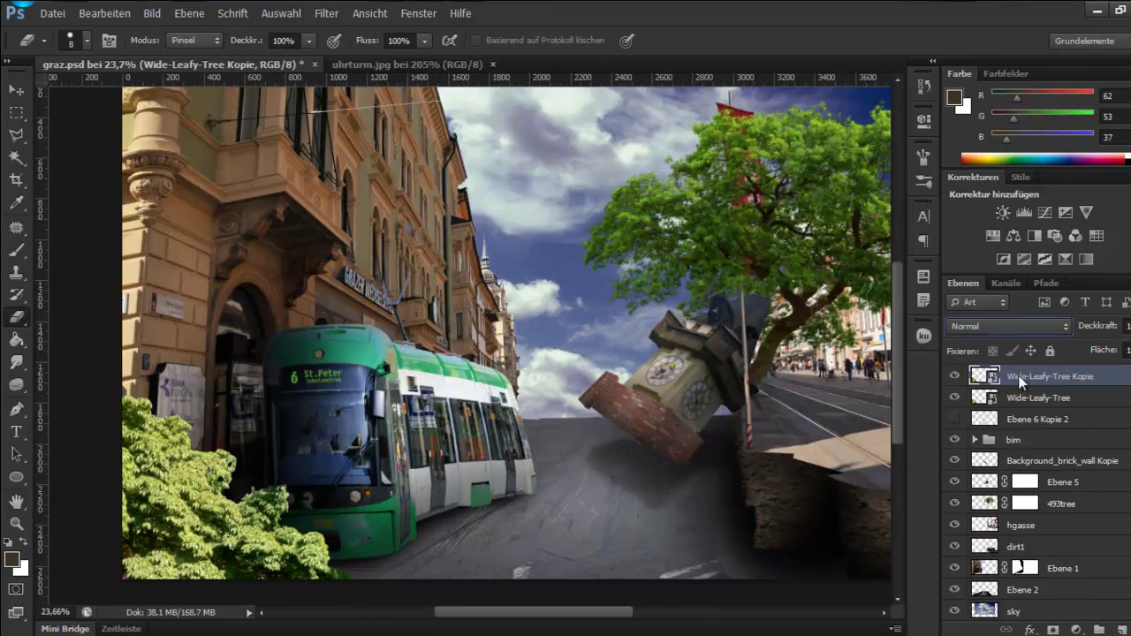
Step: Change the tree copy's blend mode, move it below the bim group, and shrink it behind the tram
click(1007, 326)
click(959, 44)
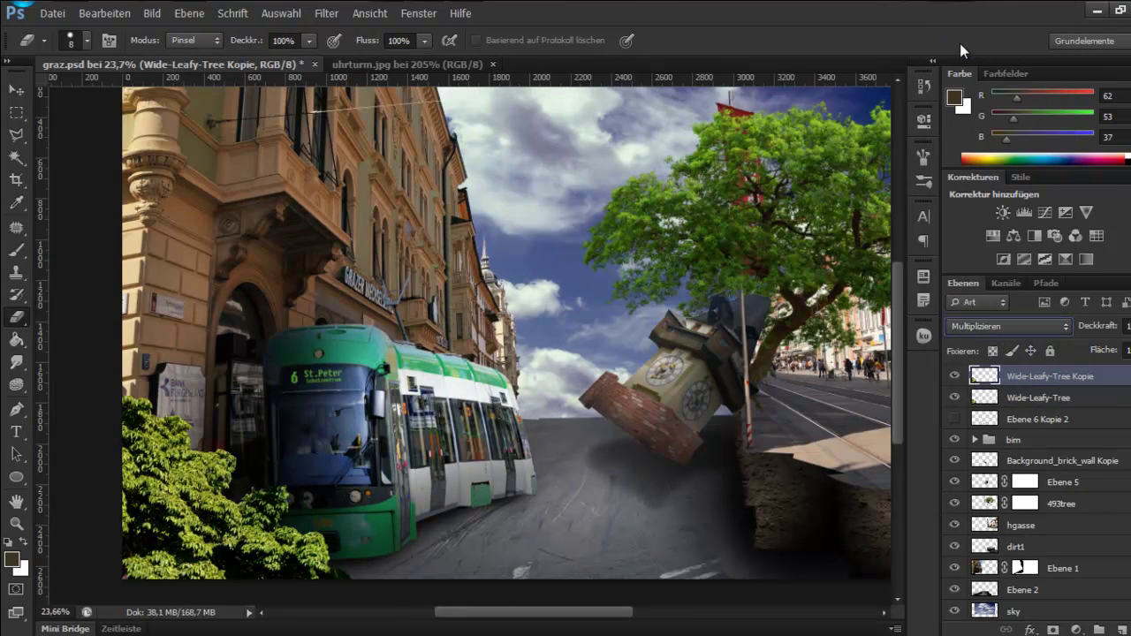
click(16, 90)
drag(619, 372, 738, 212)
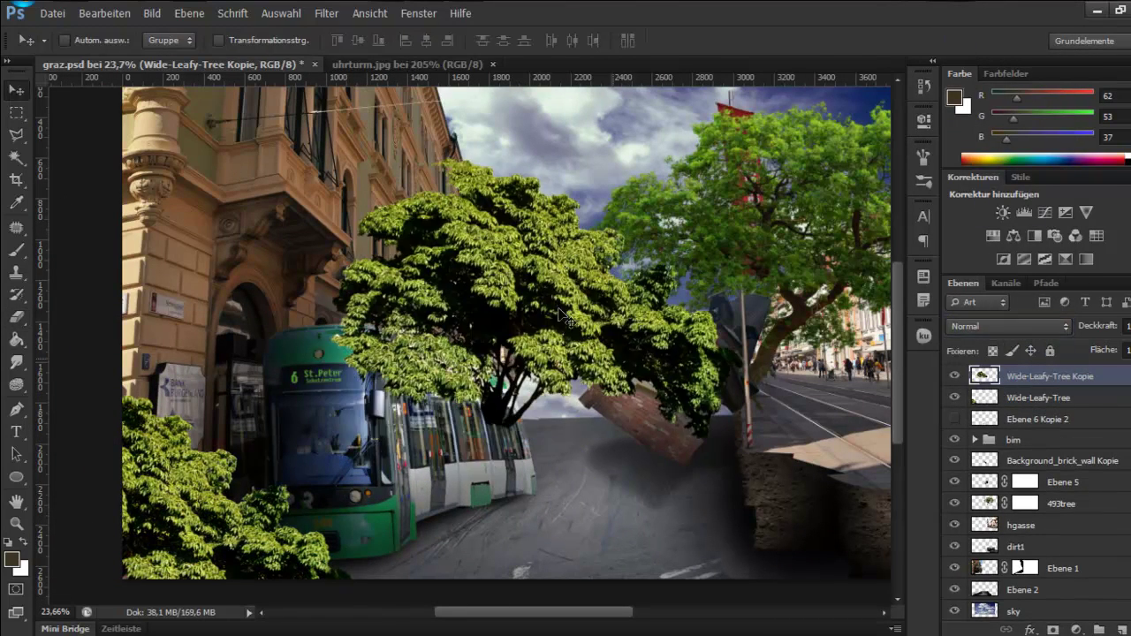
drag(1016, 378, 1032, 440)
key(ctrl+t)
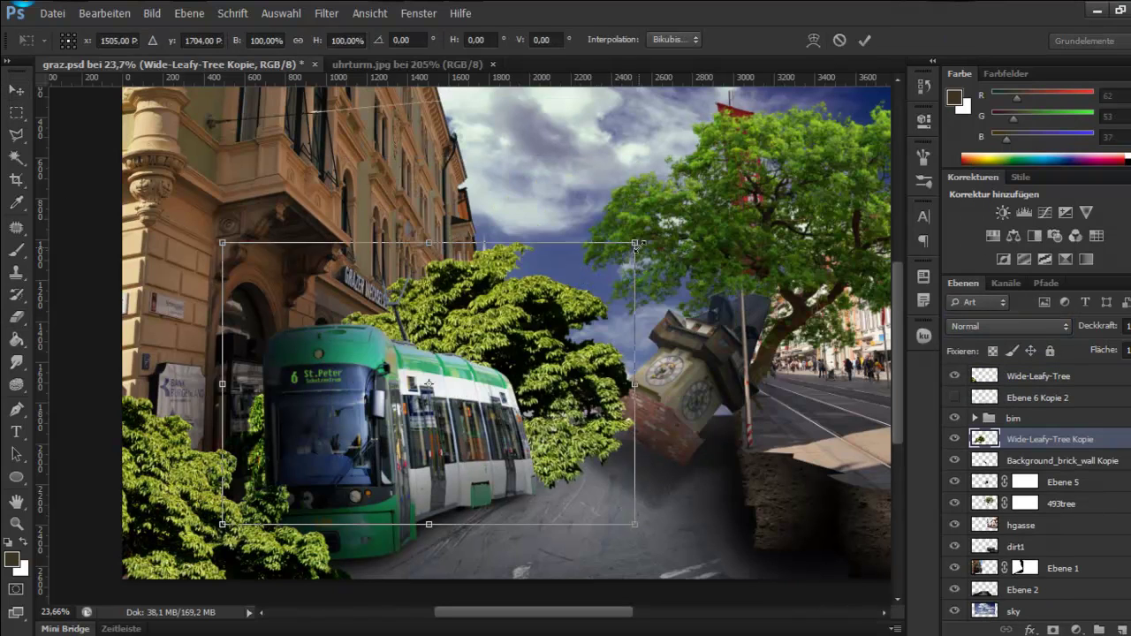
drag(757, 543, 606, 518)
key(Return)
Step: Apply a Hue/Saturation adjustment to the tree copy
scroll(596, 423, down, 2)
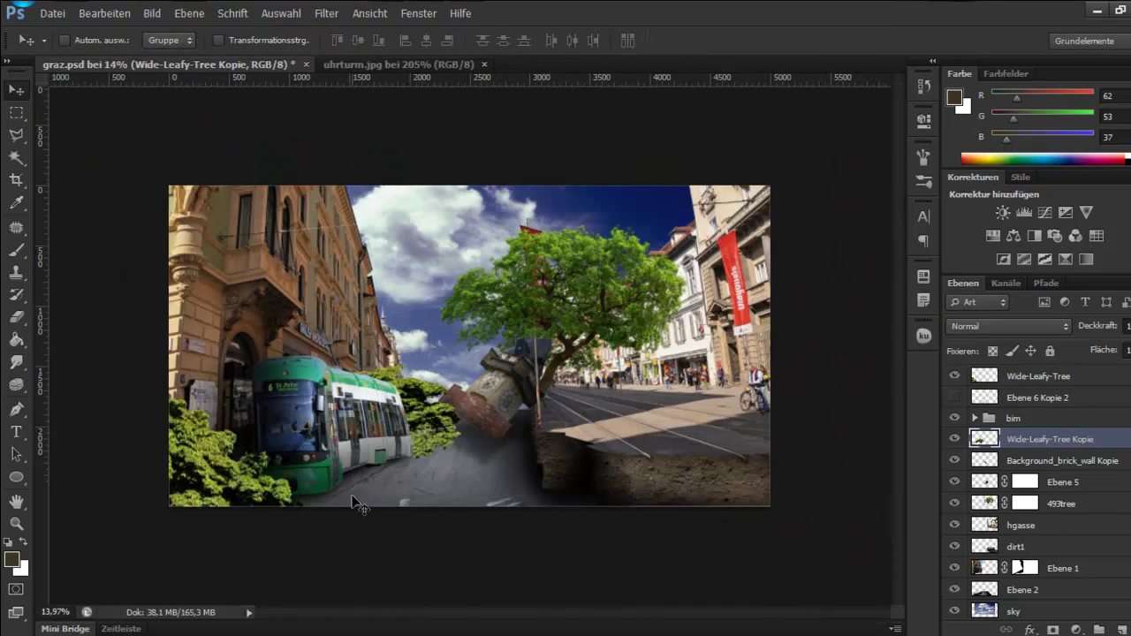
key(ctrl+u)
key(Return)
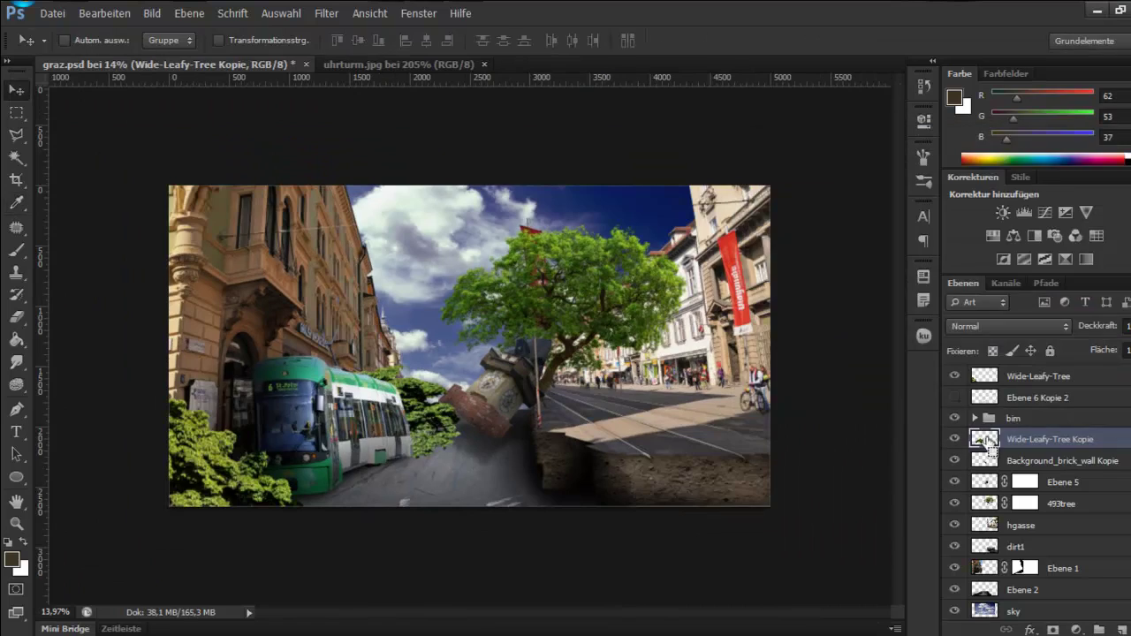
scroll(369, 413, up, 2)
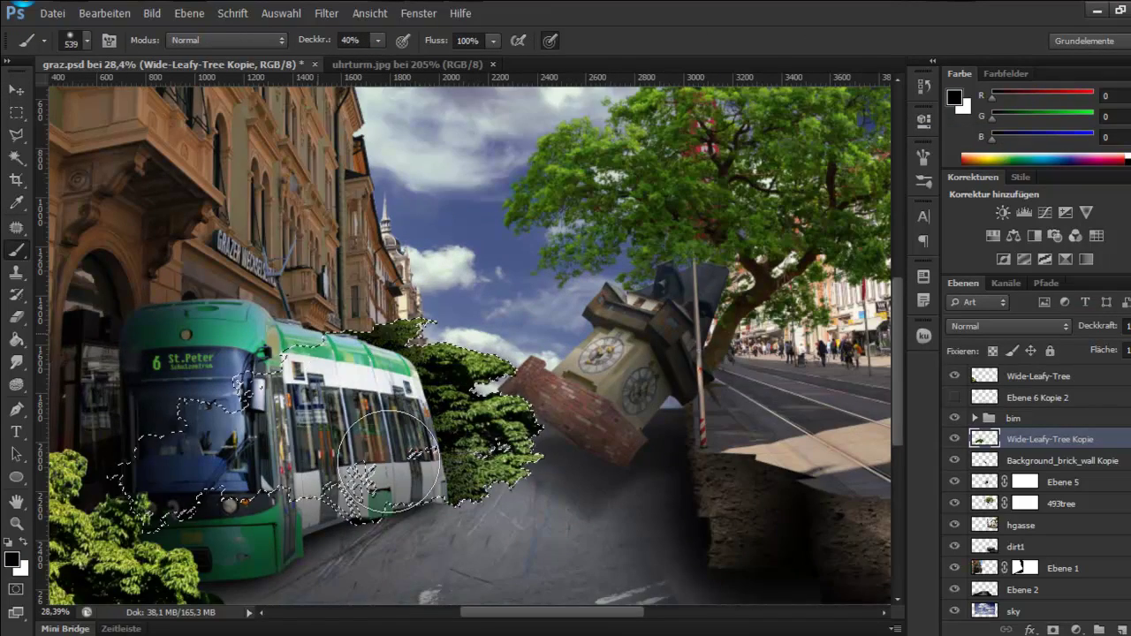
Step: Load the tree's outline as a selection and enlarge the brush
scroll(265, 389, down, 1)
scroll(153, 373, left, 2)
key(alt+period)
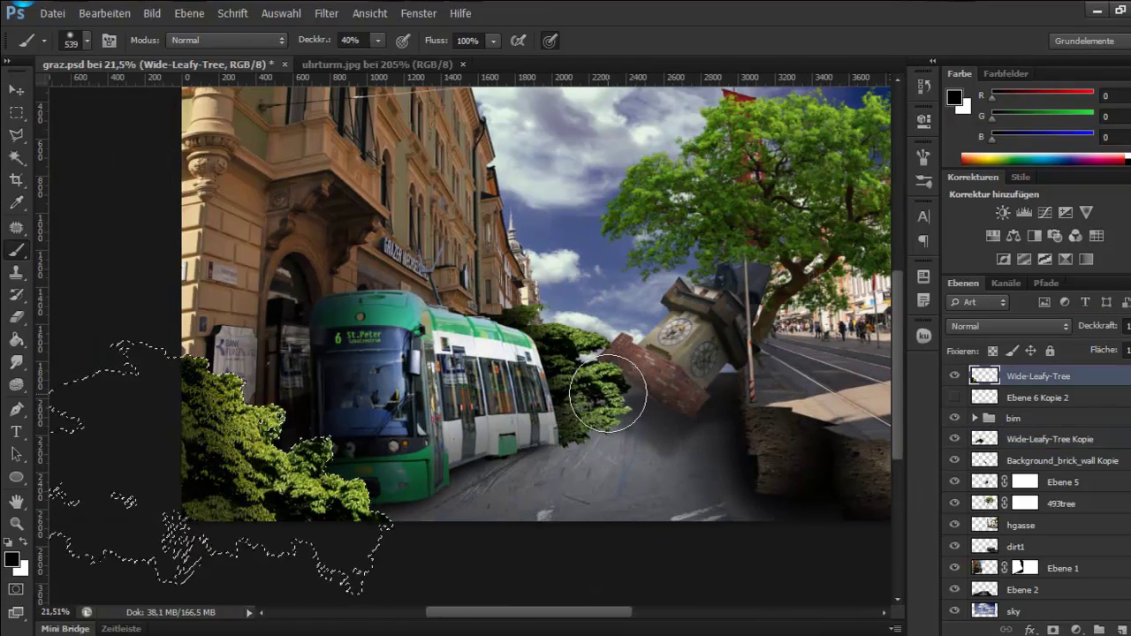
scroll(795, 415, right, 3)
ctrl+click(984, 504)
scroll(504, 375, up, 1)
key(bracketright)
key(bracketright)
key(bracketright)
scroll(657, 442, right, 2)
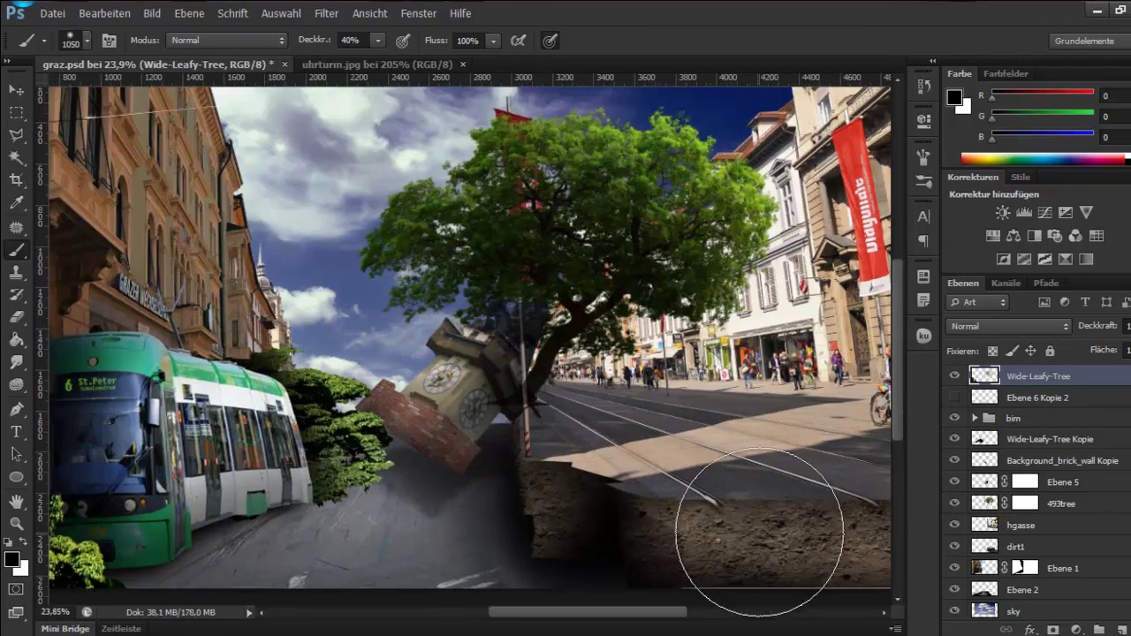
scroll(503, 450, up, 4)
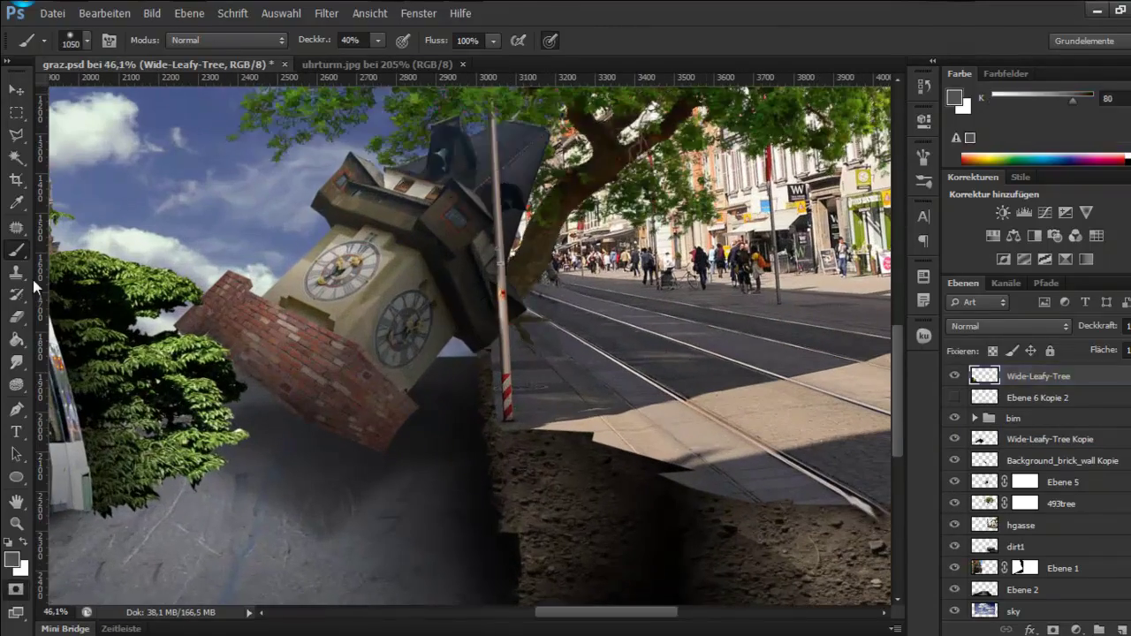
Step: Check the tree selection in Quick Mask, set brush opacity to 40%, then deselect
key(q)
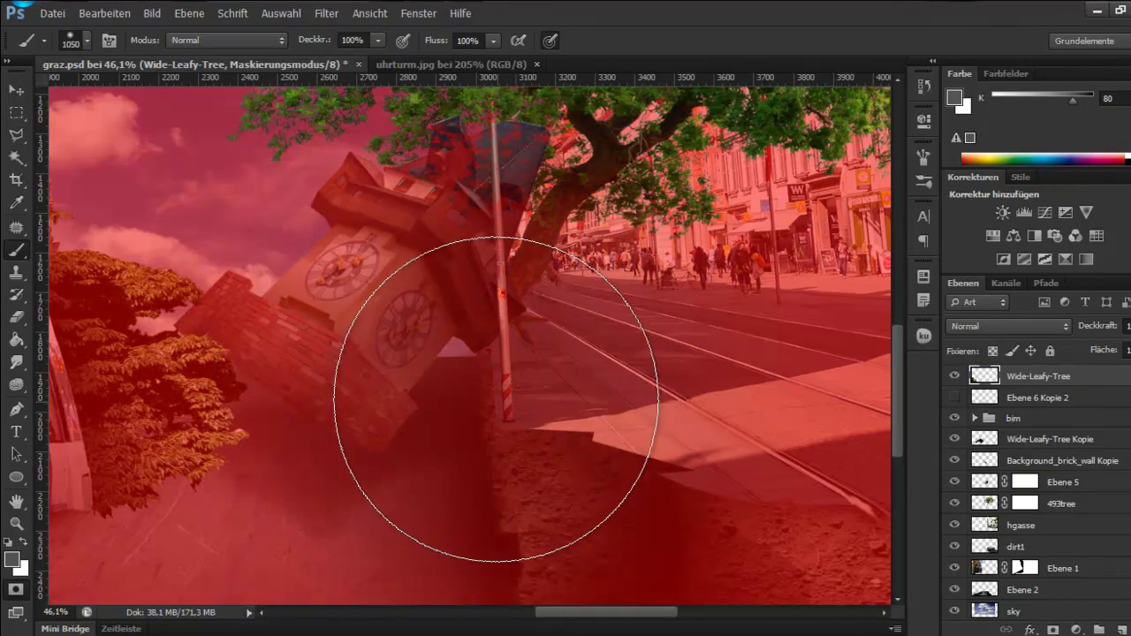
key(q)
scroll(141, 477, down, 2)
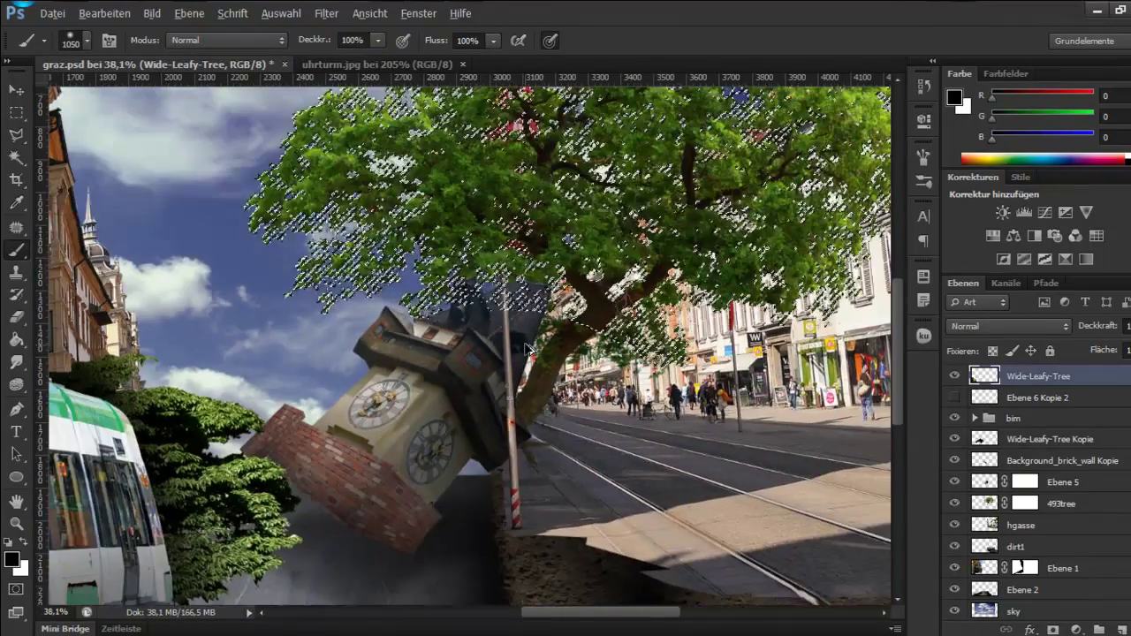
click(1060, 503)
key(4)
key(ctrl+d)
scroll(760, 380, down, 2)
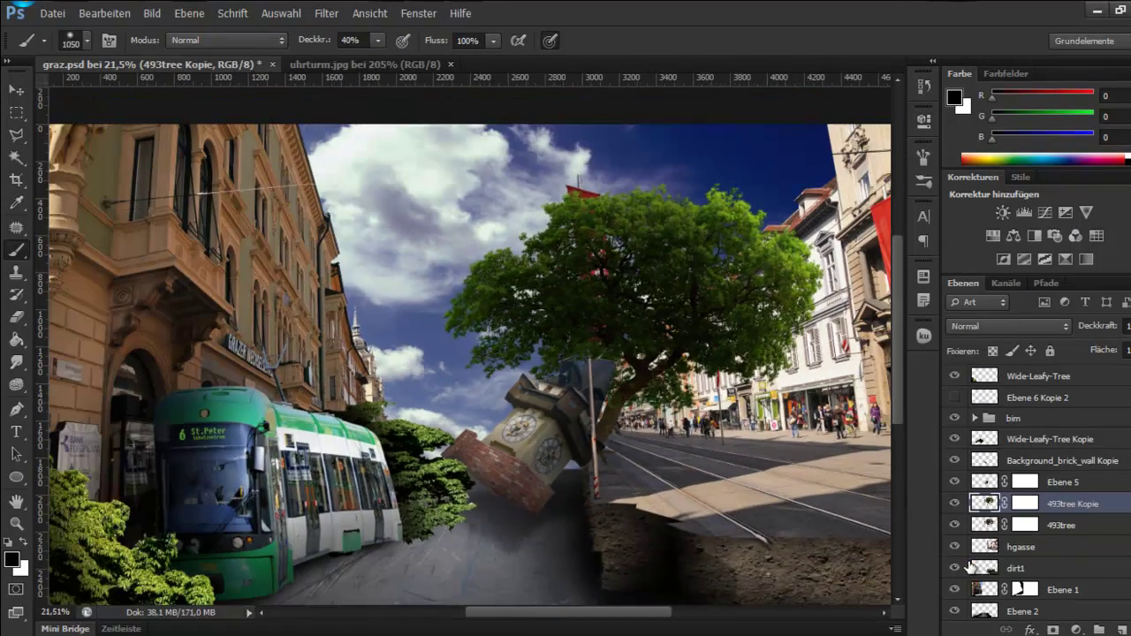
Step: Duplicate 493tree, fill the copy black, and flip and stretch it into a ground shadow
key(ctrl+j)
key(shift+alt+BackSpace)
key(ctrl+t)
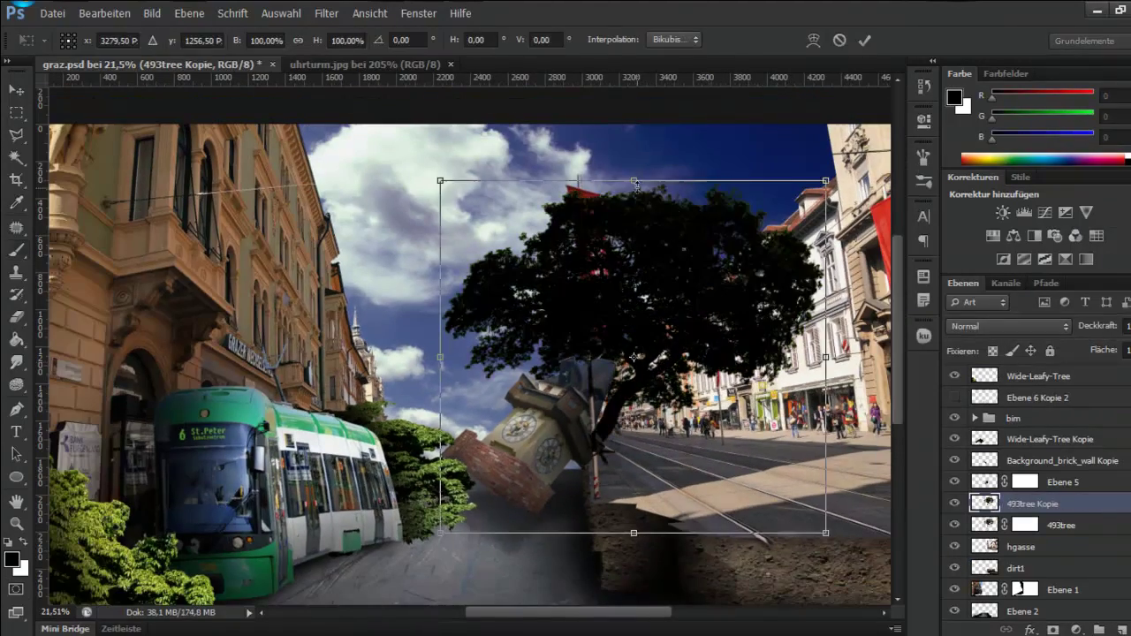
drag(634, 179, 634, 618)
scroll(623, 516, down, 1)
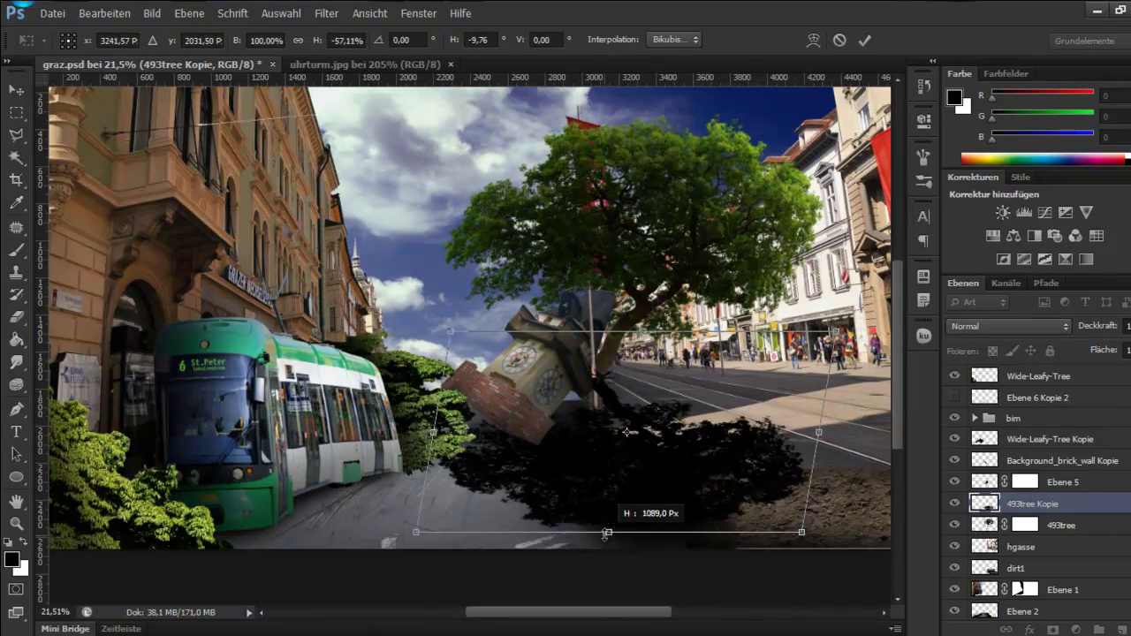
key(Return)
Step: Erase the shadow's excess and create the layer Ebene 6
key(e)
scroll(643, 552, up, 2)
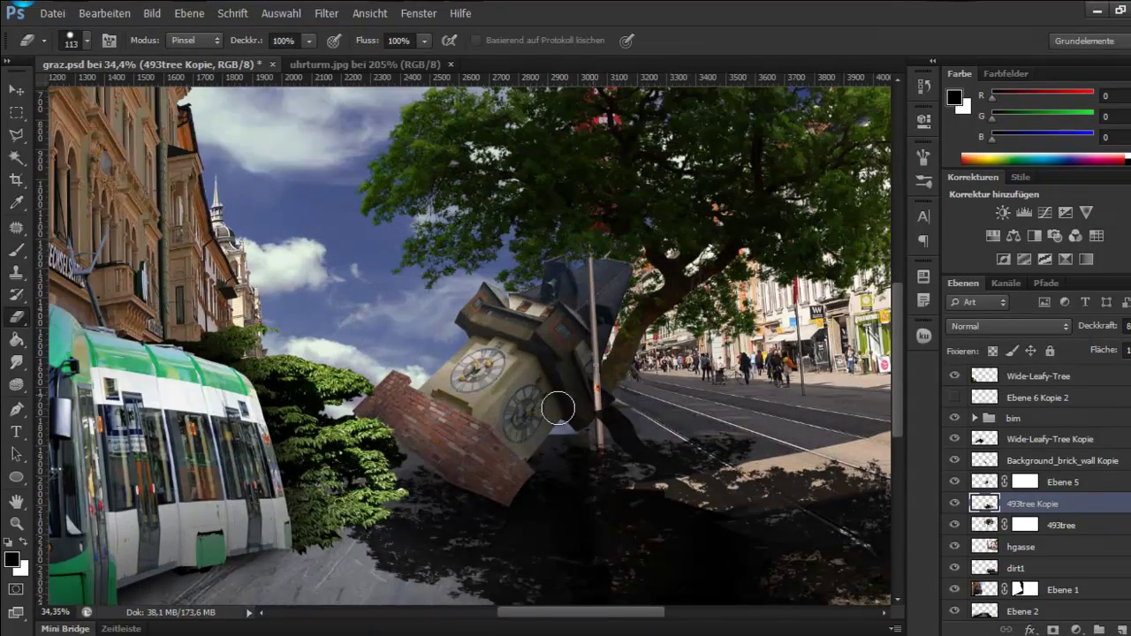
alt+scroll(557, 409, up, 2)
alt+scroll(560, 433, down, 2)
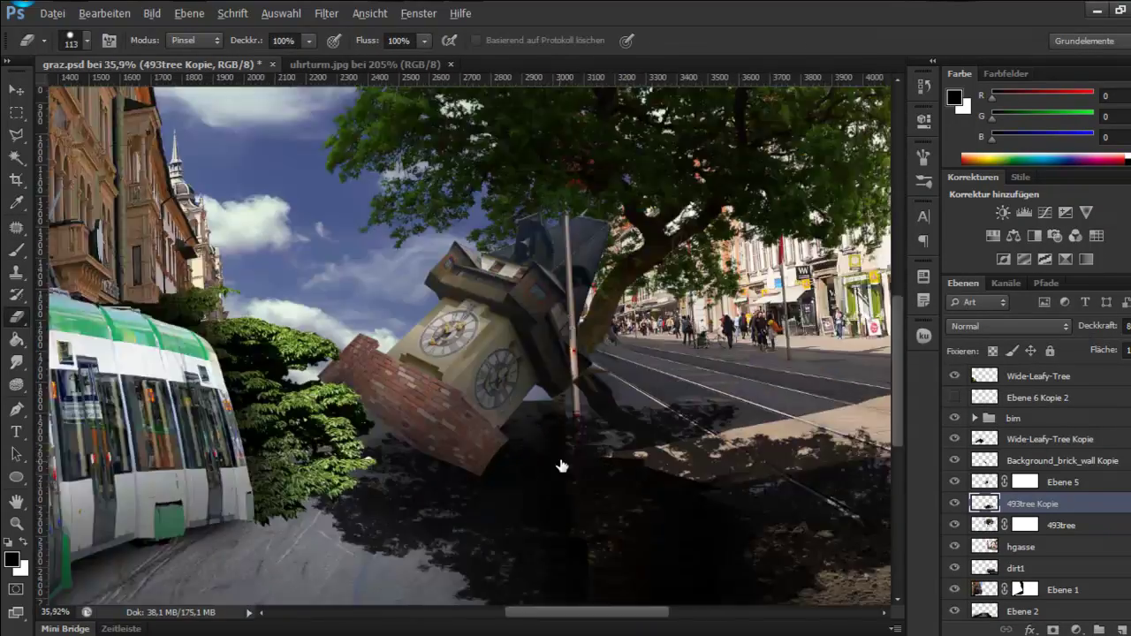
alt+scroll(561, 465, up, 2)
key(ctrl+j)
alt+scroll(177, 210, down, 5)
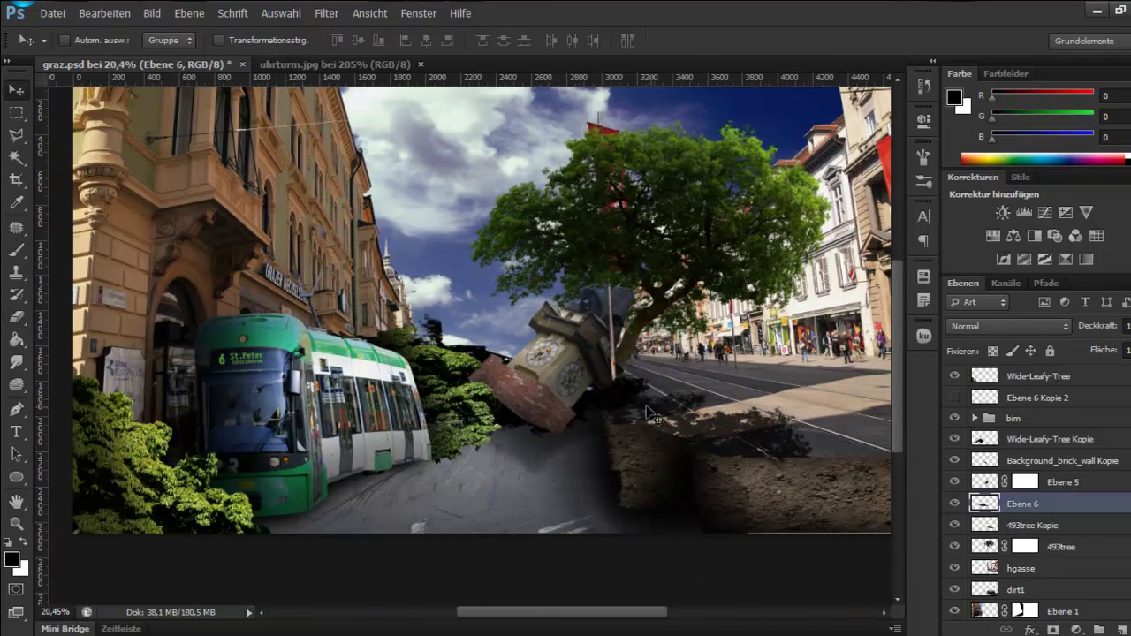
Step: Move the shadow onto the road, put Ebene 6 on top, and place the tree_png_by_camelfobia image
drag(777, 442, 547, 482)
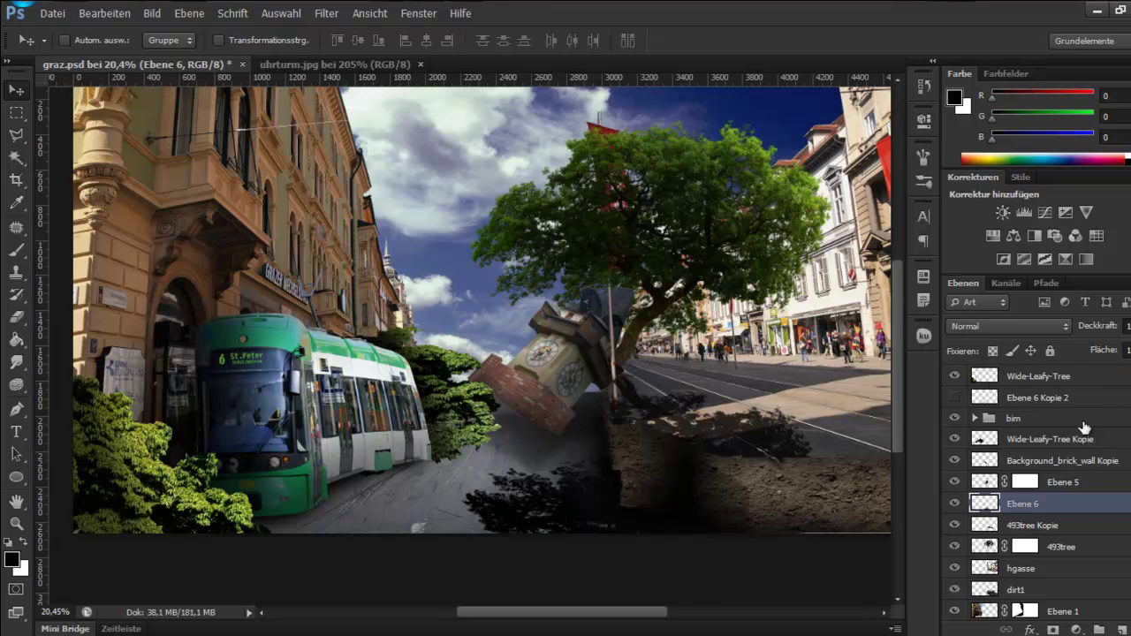
alt+scroll(751, 450, down, 2)
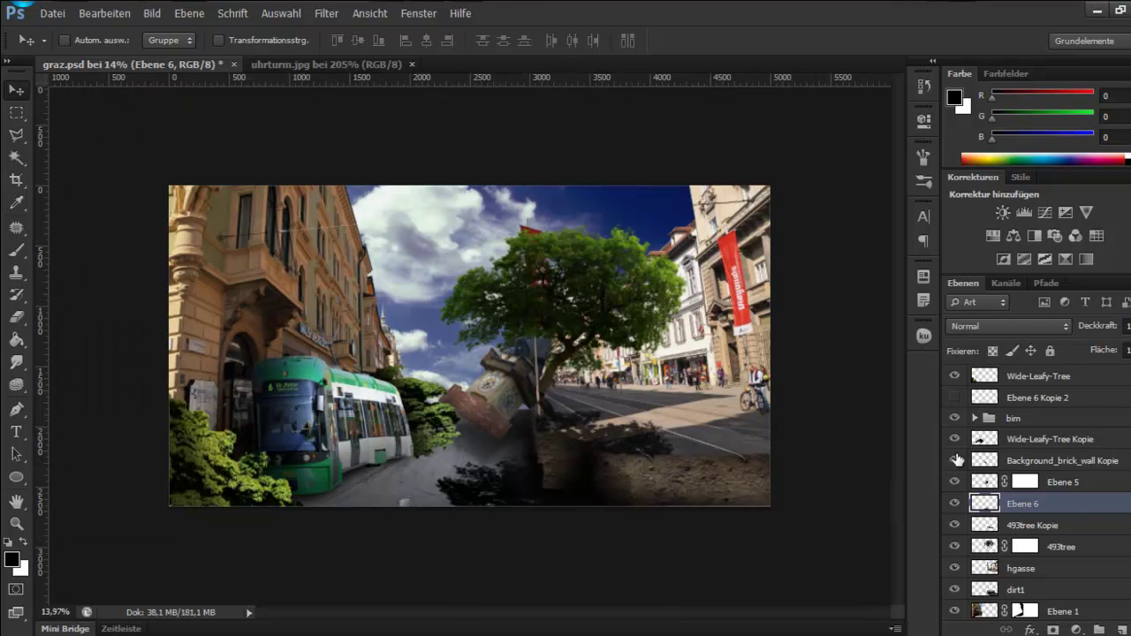
drag(1012, 503, 1013, 374)
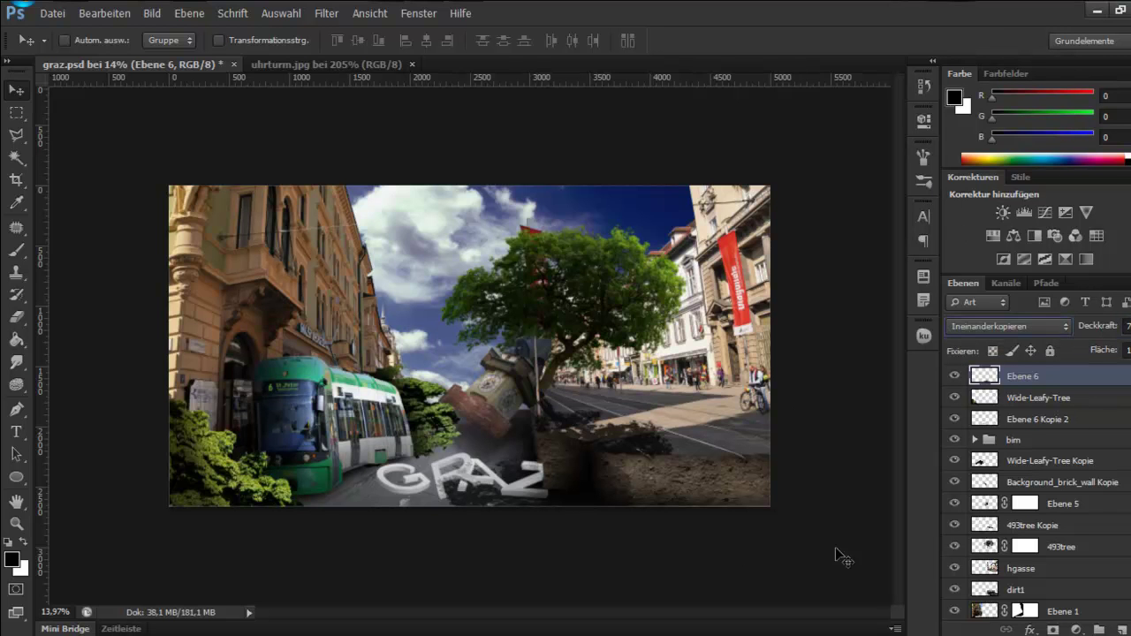
drag(594, 326, 552, 236)
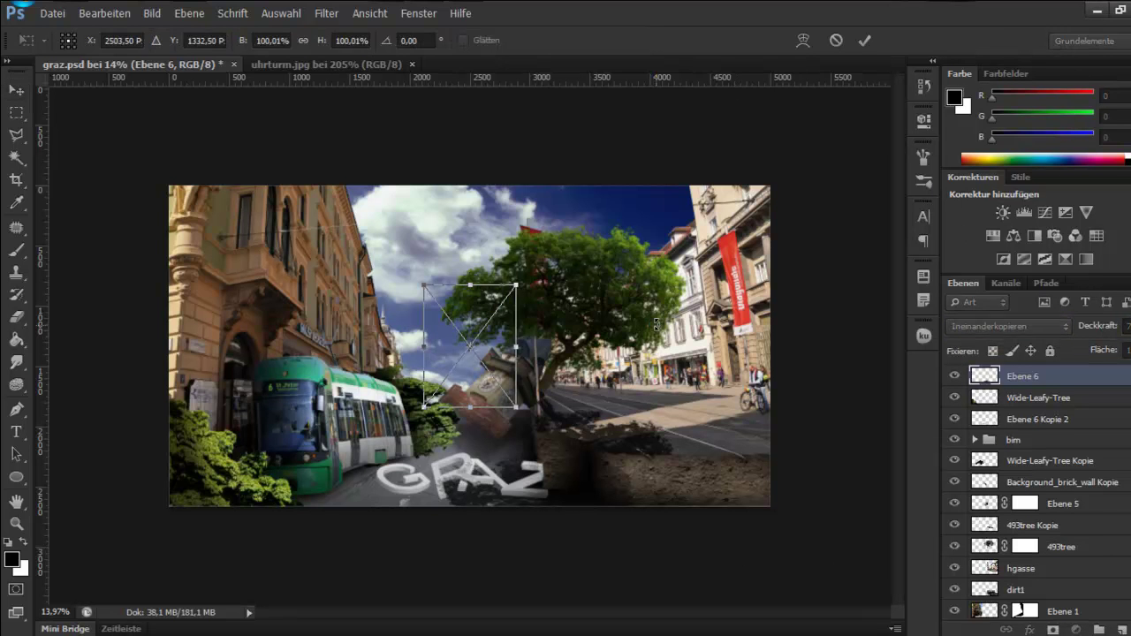
key(Return)
Step: Enlarge and rotate the new tree with Free Transform
alt+scroll(339, 320, up, 1)
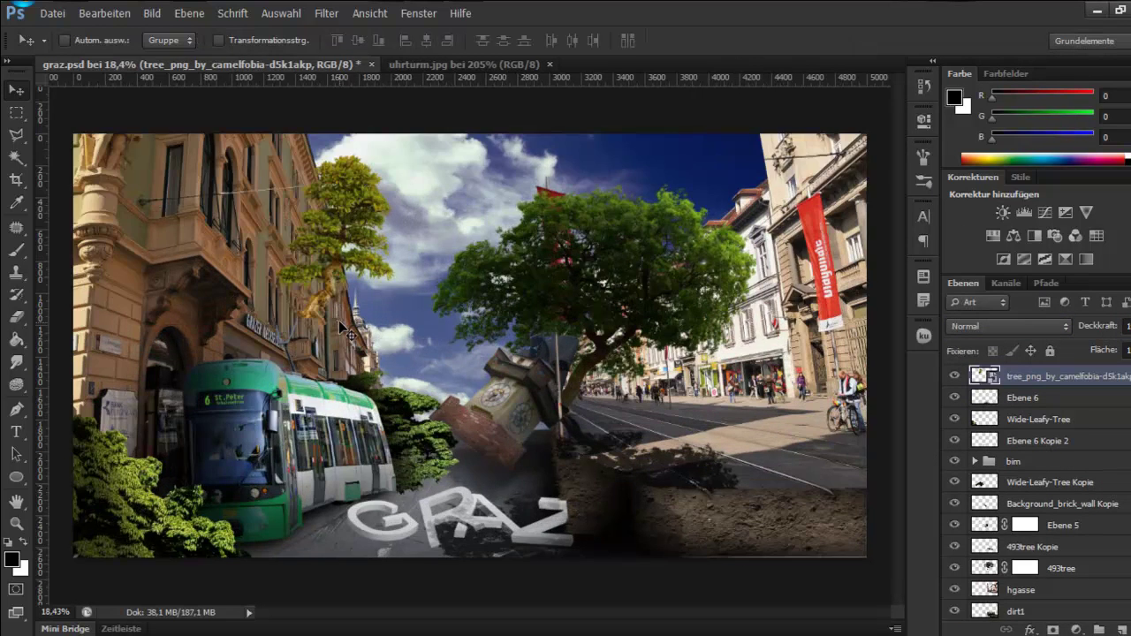
alt+scroll(338, 320, up, 2)
alt+scroll(243, 315, up, 2)
key(ctrl+t)
drag(536, 227, 565, 248)
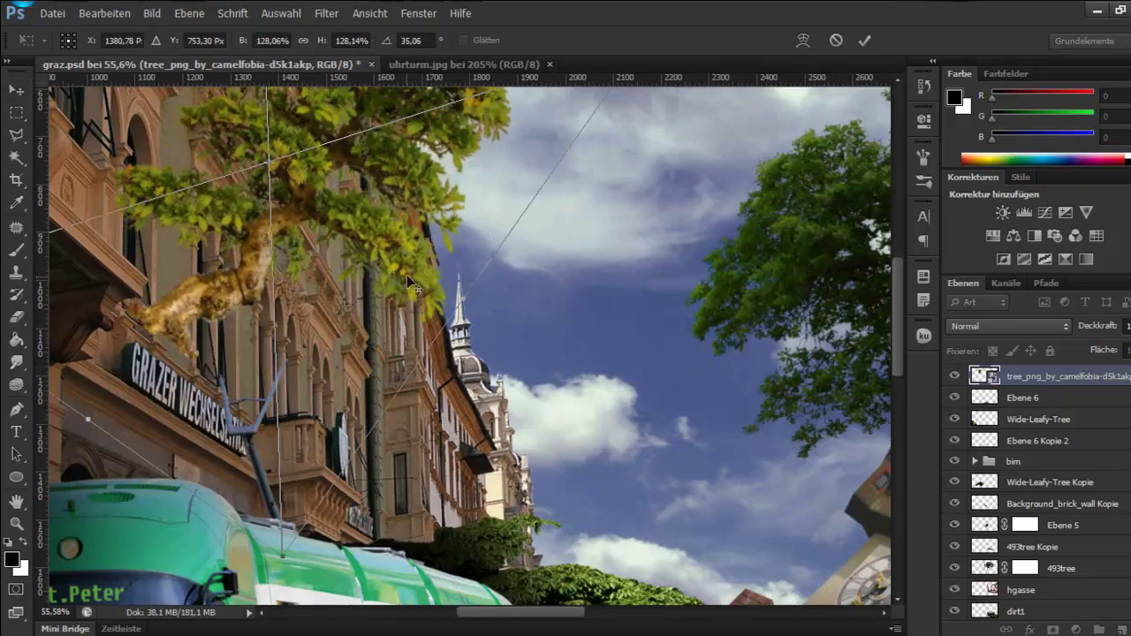
alt+scroll(392, 242, down, 3)
key(Return)
scroll(390, 241, up, 1)
Step: Distort the tree so it curves along the left building facade
key(ctrl+t)
drag(390, 241, 393, 336)
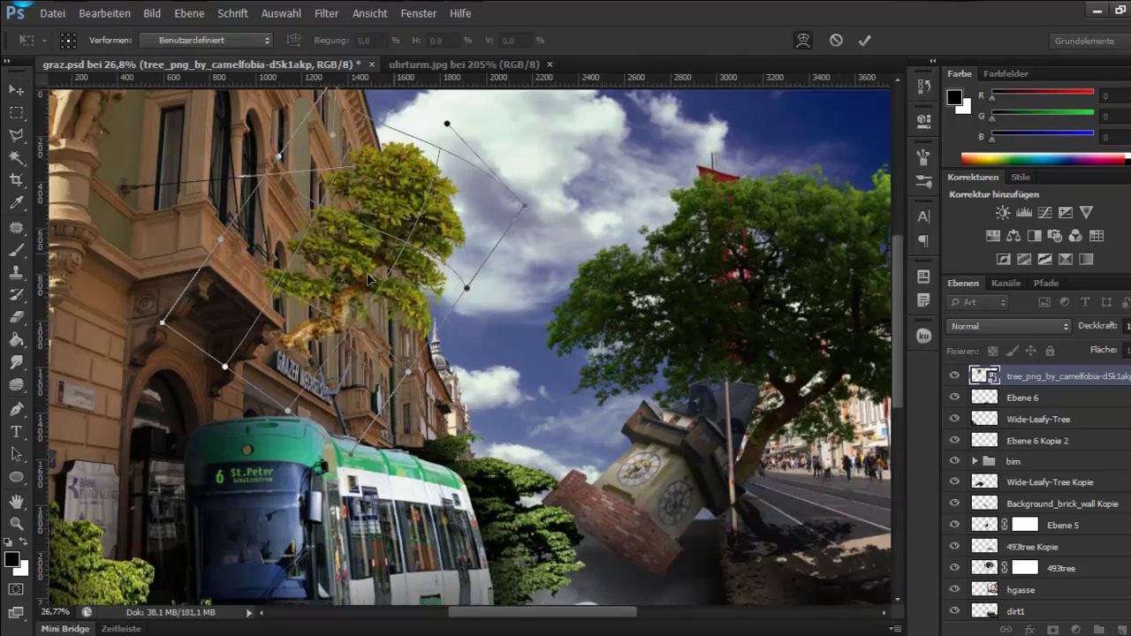
key(Return)
key(ctrl+t)
drag(452, 216, 378, 277)
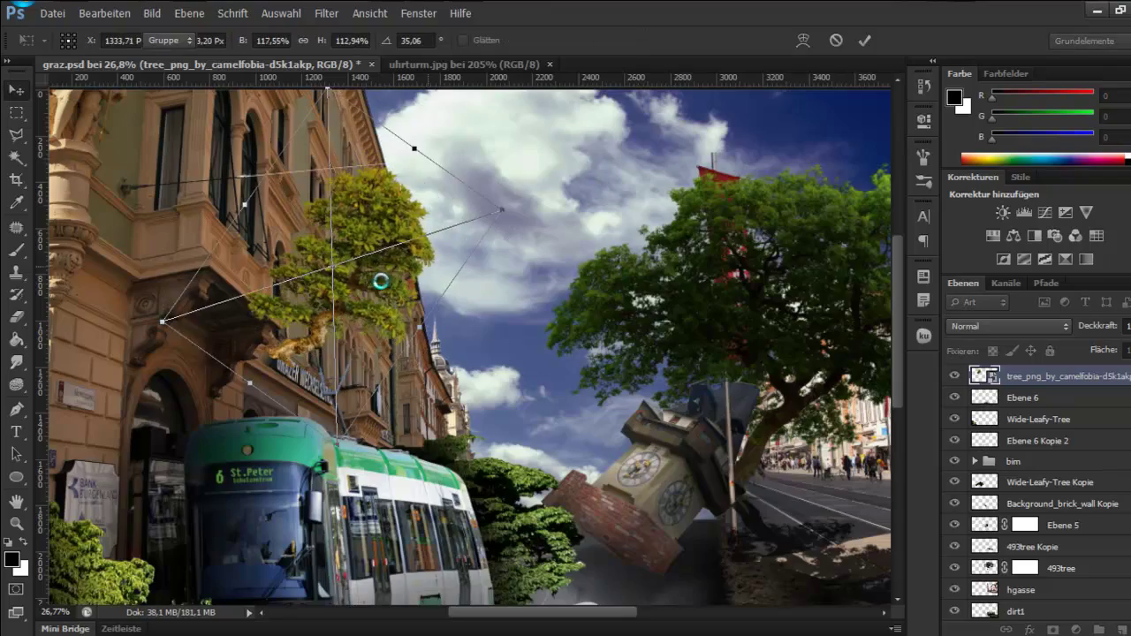
key(Return)
Step: Lasso and delete part of the tree trunk, then lower the layer's opacity to check the facade
key(l)
alt+scroll(205, 318, up, 3)
alt+scroll(285, 433, up, 1)
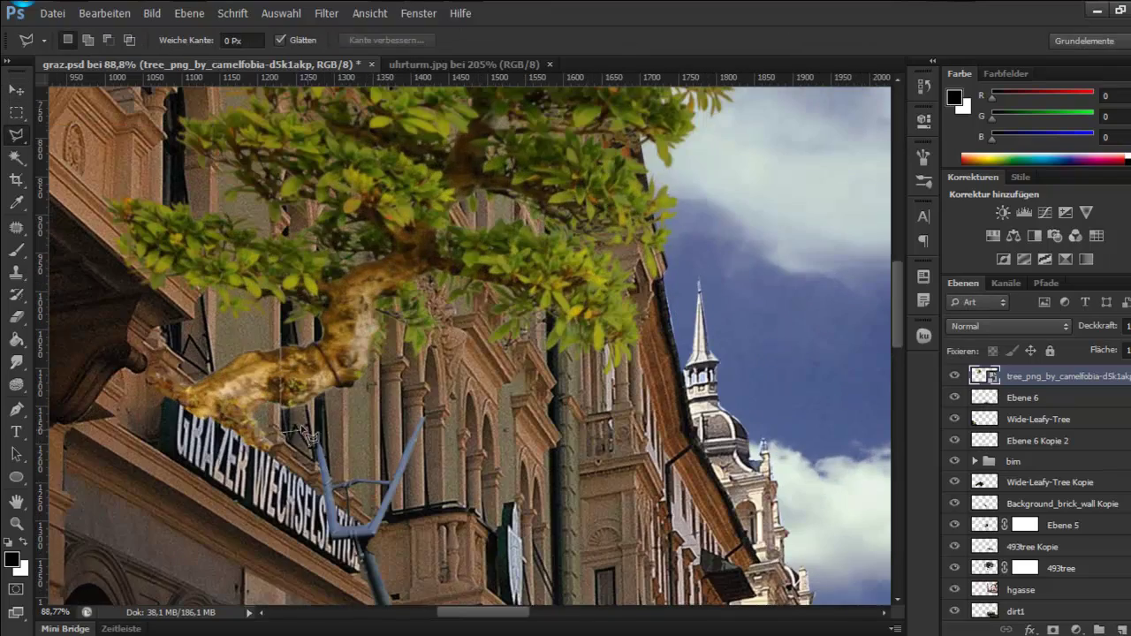
click(110, 353)
key(Delete)
key(Return)
alt+scroll(463, 345, down, 3)
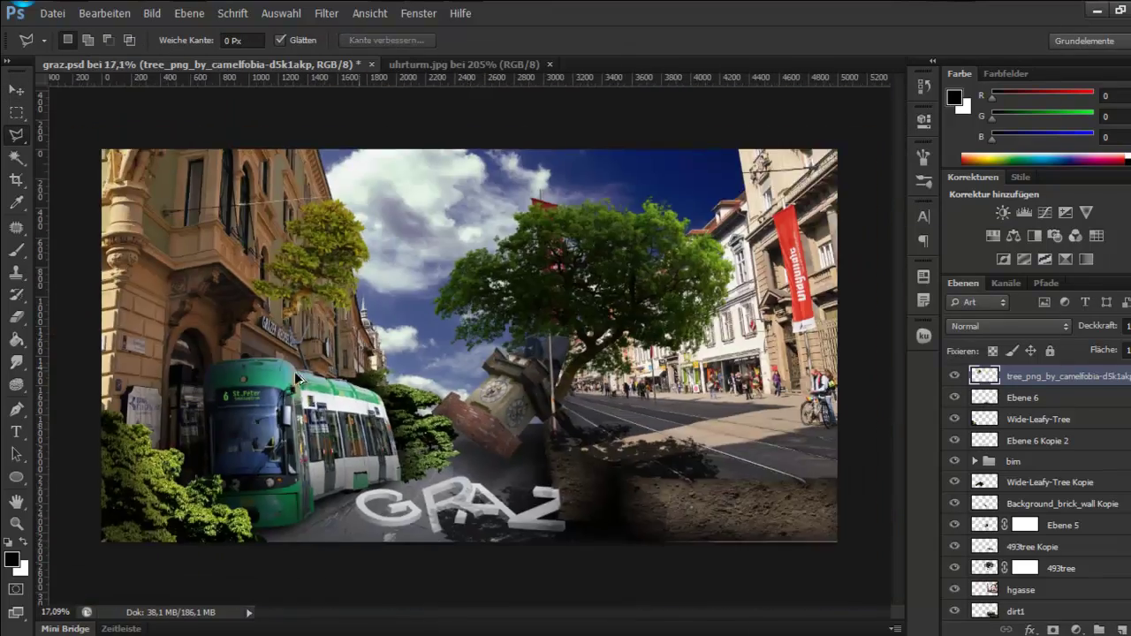
alt+scroll(464, 344, up, 1)
alt+scroll(331, 318, up, 3)
mouse_move(1096, 327)
mouse_down()
mouse_move(1052, 327)
mouse_move(1130, 325)
mouse_up()
alt+scroll(430, 314, down, 3)
Step: Load the tree's outline as a selection, then deselect it
ctrl+click(984, 376)
key(b)
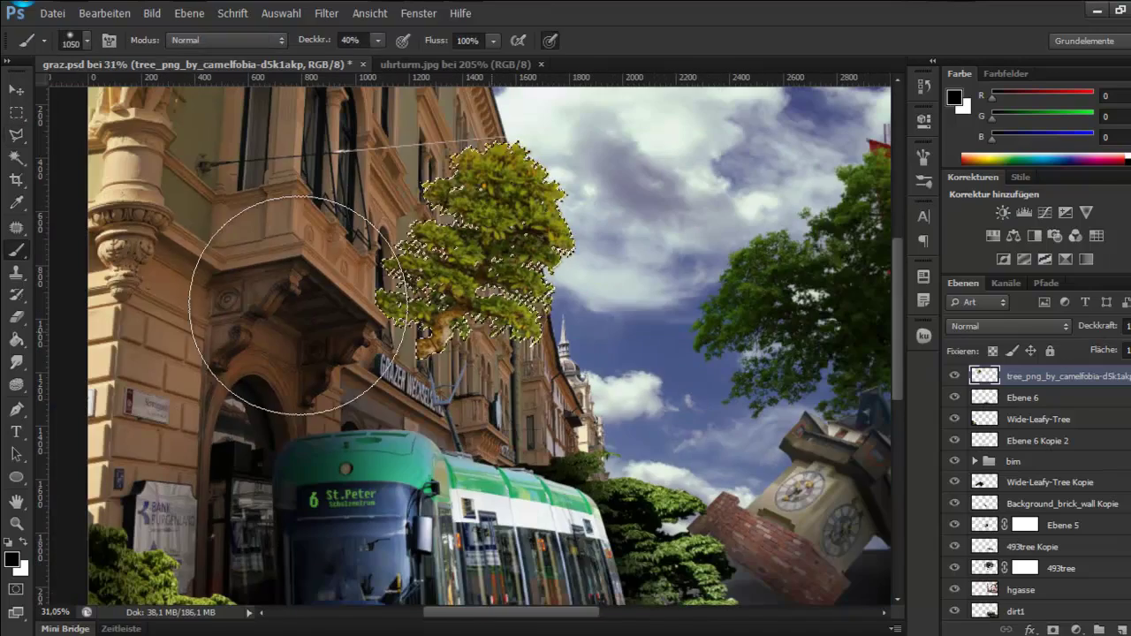
key(ctrl+d)
alt+scroll(398, 371, down, 3)
alt+scroll(398, 371, up, 3)
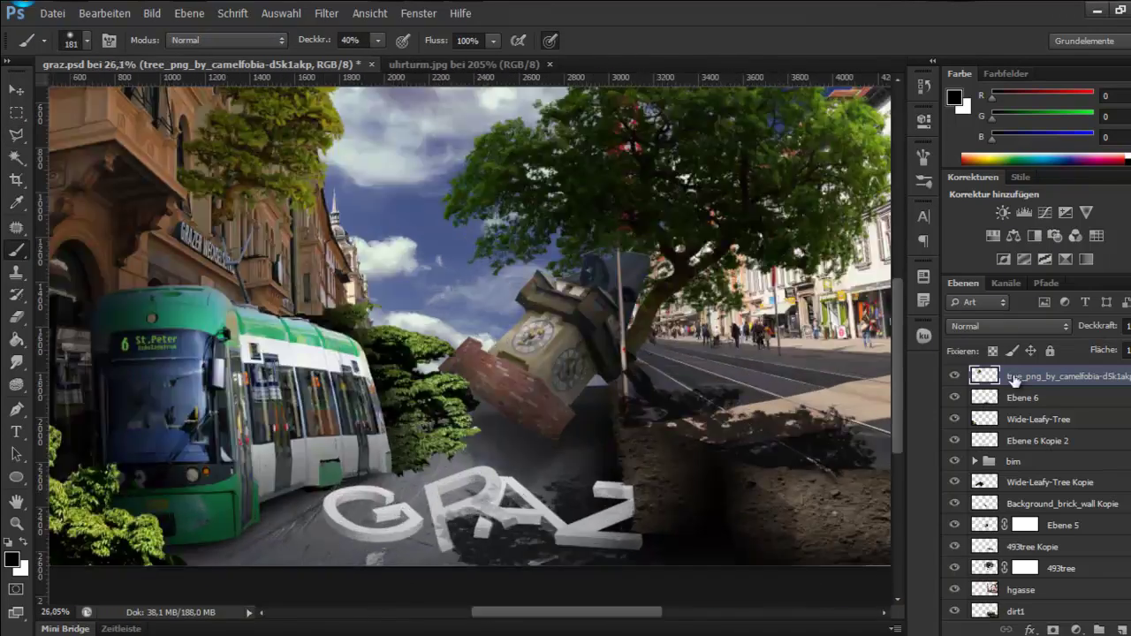
Step: Add a new empty layer, Ebene 7, above Ebene 6
click(1030, 398)
click(1025, 463)
key(ctrl+shift+alt+n)
alt+scroll(265, 454, up, 5)
Step: Choose the large 1066 crack brush preset
right_click(323, 372)
scroll(442, 513, down, 3)
click(426, 530)
key(Return)
Step: Move Ebene 7 below the Background_brick_wall Kopie layer
alt+scroll(505, 375, down, 3)
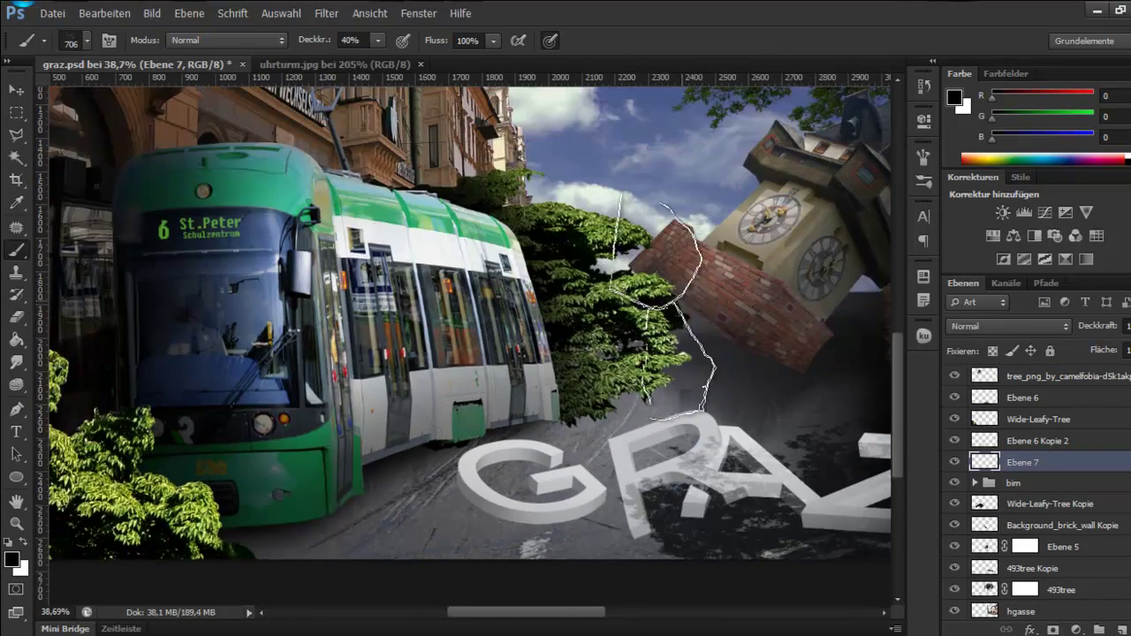
scroll(1034, 530, down, 2)
key(ctrl+bracketleft)
key(ctrl+bracketleft)
key(ctrl+bracketleft)
alt+scroll(659, 265, up, 2)
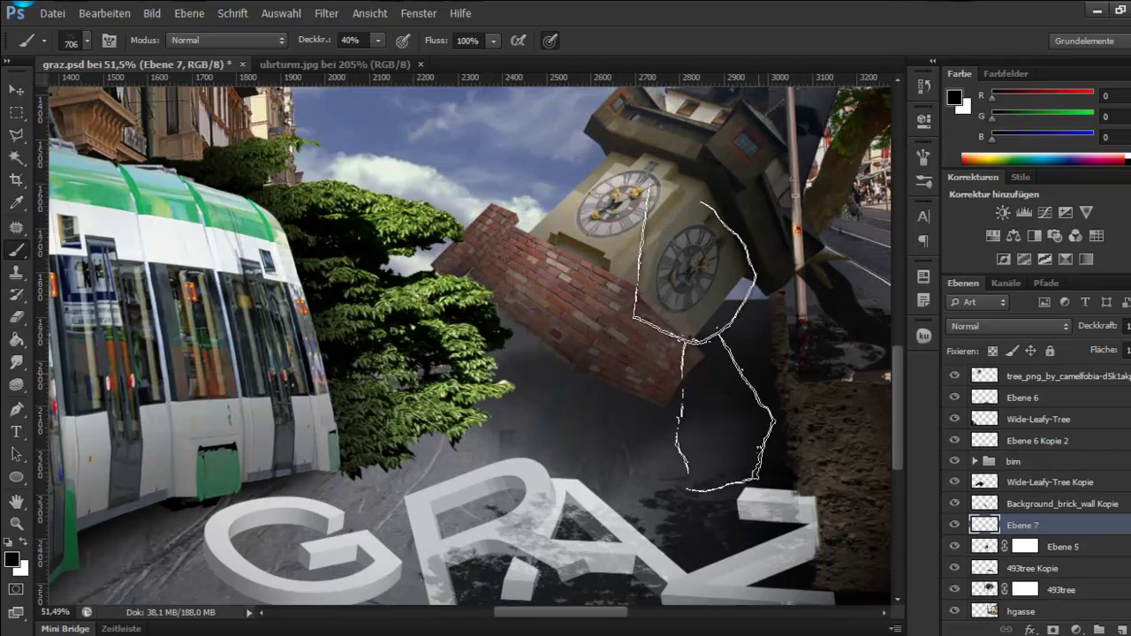
alt+scroll(658, 291, up, 2)
Step: Switch to a different crack brush and adjust its size
right_click(677, 507)
double_click(731, 473)
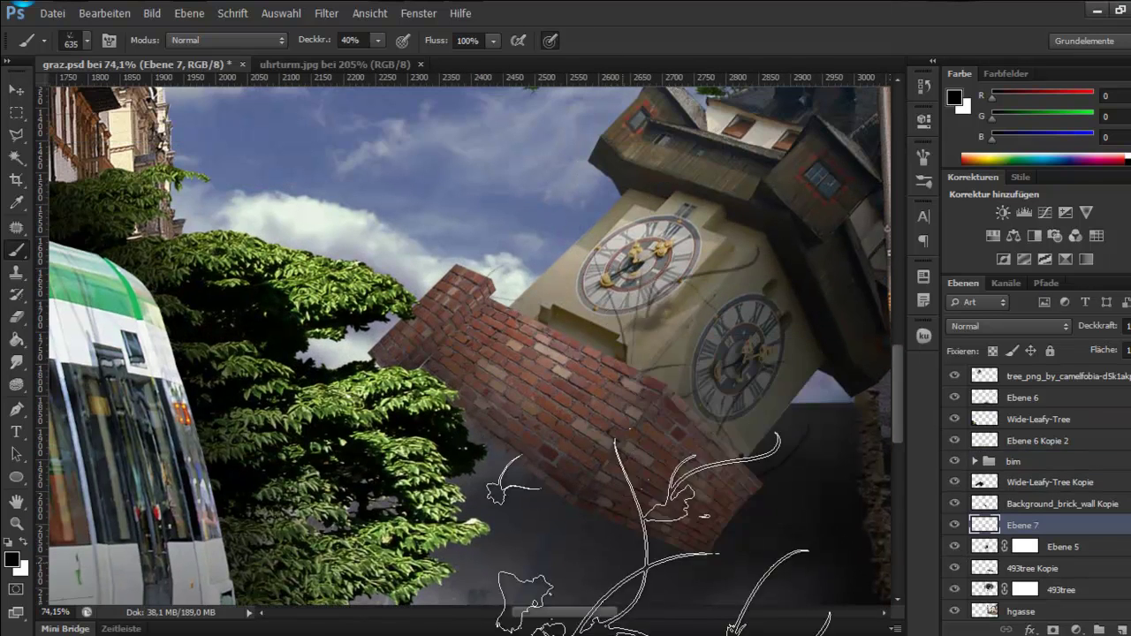
right_click(709, 565)
key(Return)
right_click(745, 334)
key(Return)
right_click(692, 458)
Step: Alternate between eraser and brush while working on the crack marks
key(Return)
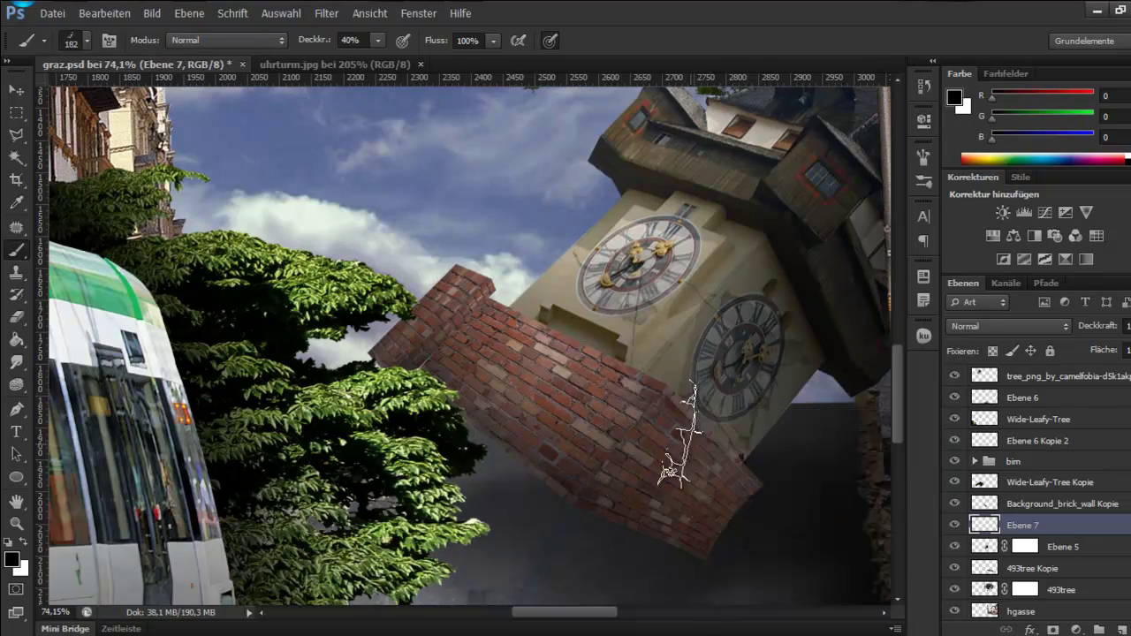
alt+scroll(645, 389, down, 2)
key(e)
alt+scroll(441, 256, down, 2)
alt+scroll(399, 237, up, 2)
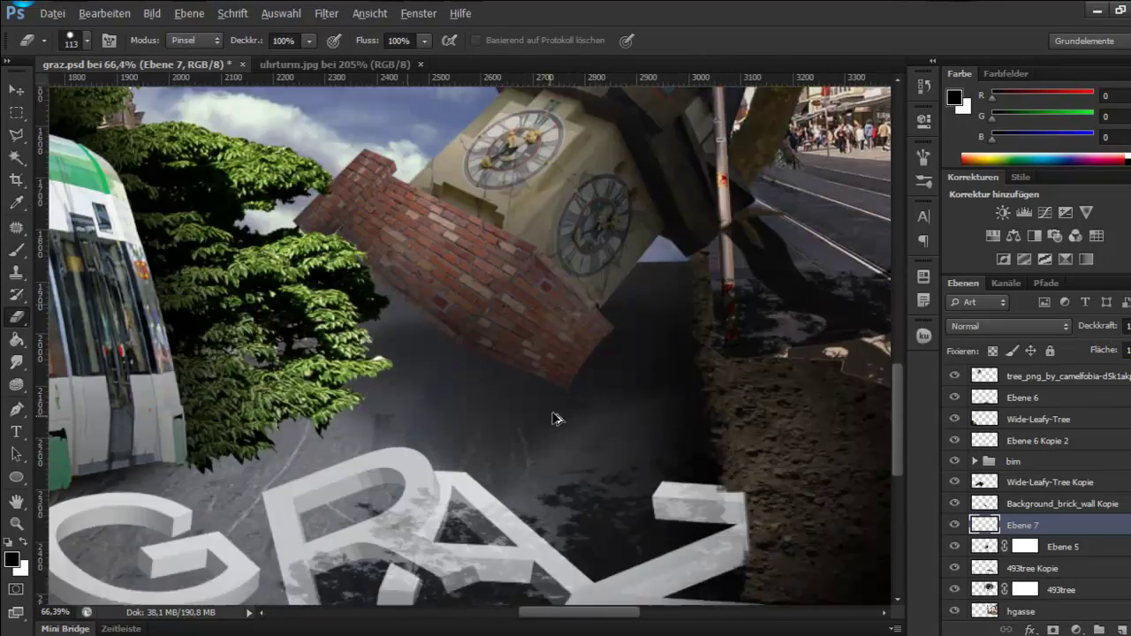
key(b)
alt+scroll(553, 416, up, 2)
alt+scroll(586, 518, down, 3)
alt+scroll(586, 518, down, 2)
scroll(997, 504, down, 1)
Step: Delete Ebene 7 and select the Background_brick_wall Kopie layer
key(Delete)
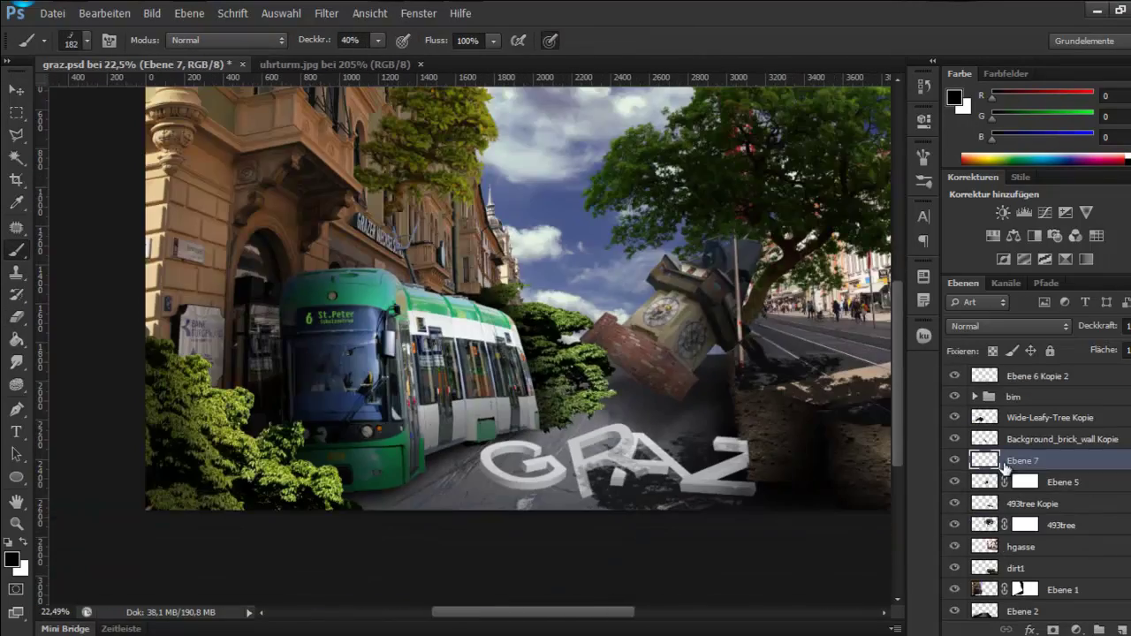
click(587, 276)
click(10, 91)
key(alt+bracketright)
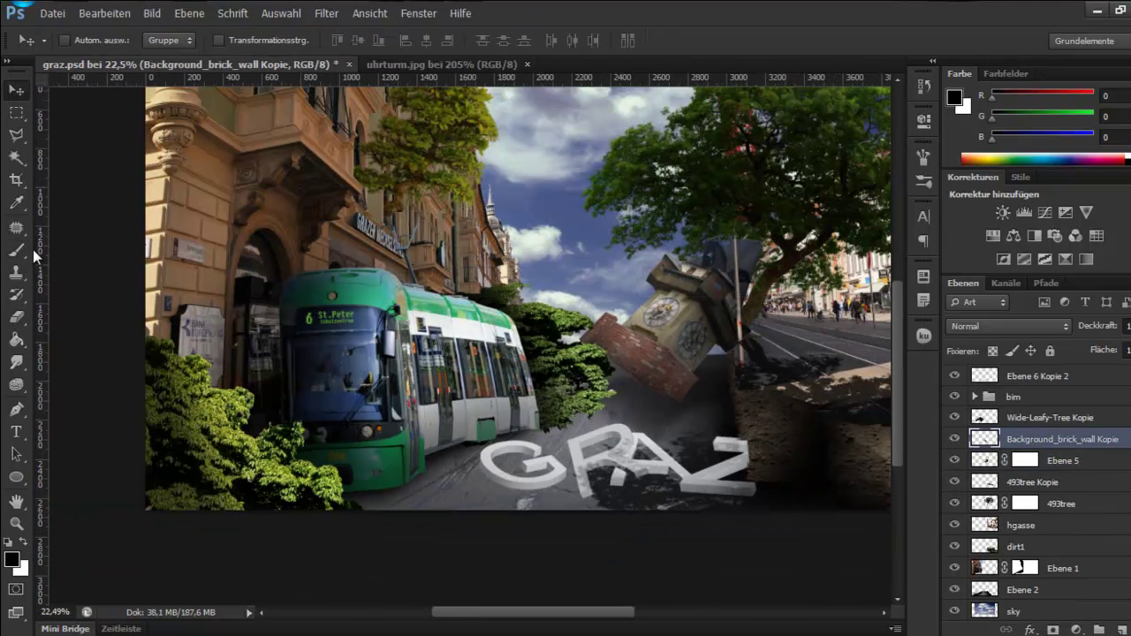
Step: Resize the soft black brush for shading the wall and tower
drag(703, 428, 698, 449)
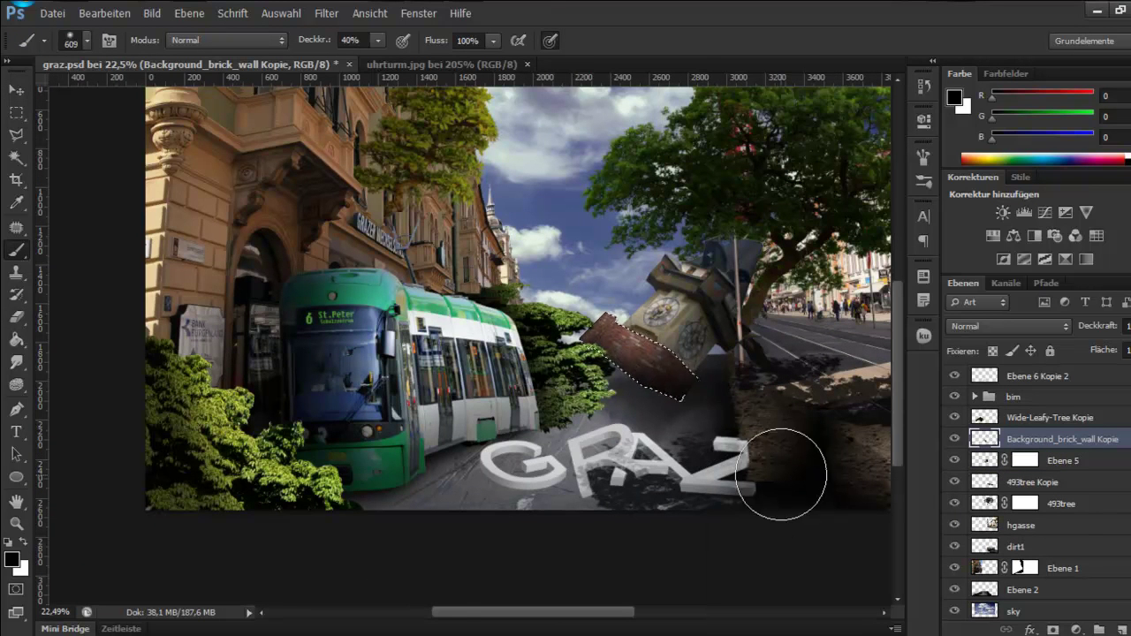
scroll(687, 417, up, 2)
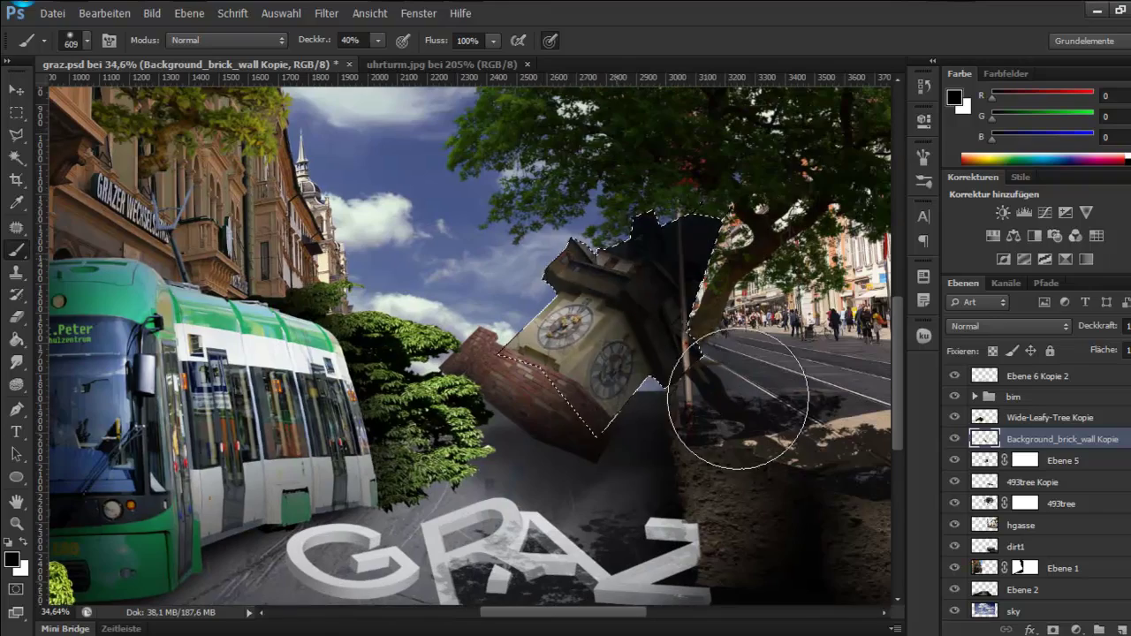
scroll(618, 415, down, 3)
scroll(517, 411, up, 4)
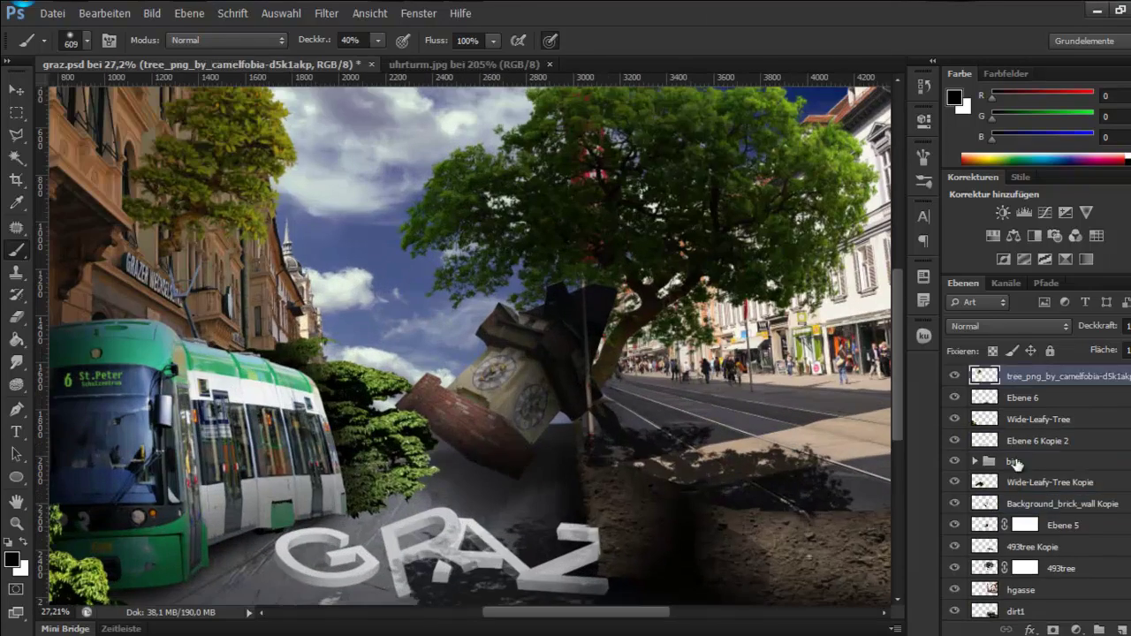
right_click(495, 415)
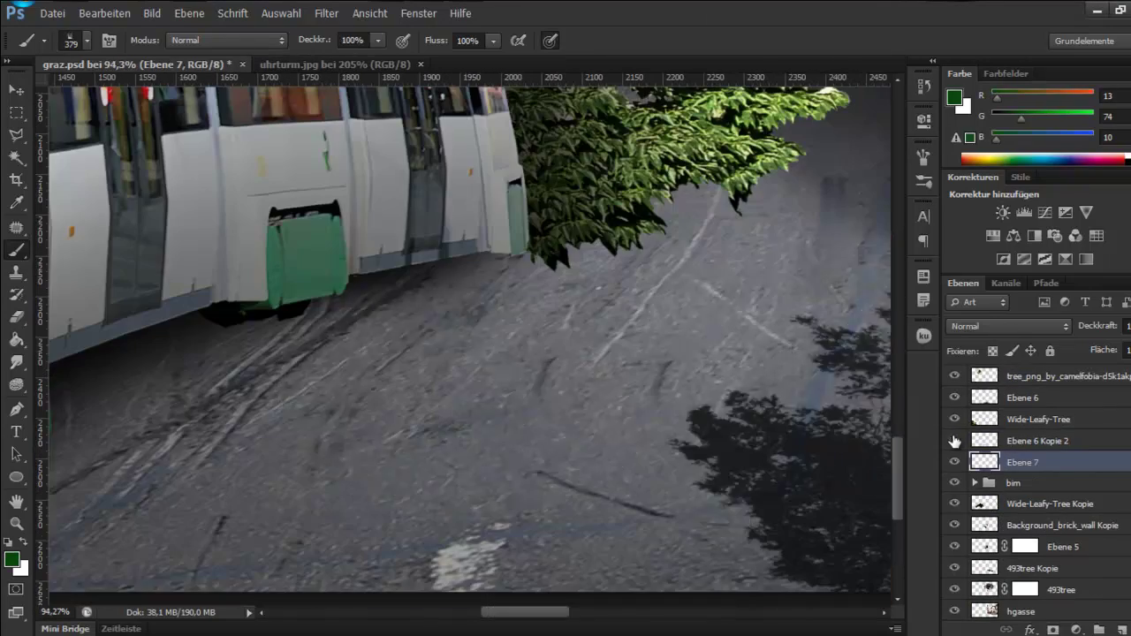
Step: Place Ebene 7 above Ebene 6 Kopie 2 and paint grass at the letter G
drag(1037, 461, 1036, 433)
right_click(369, 404)
drag(398, 454, 477, 454)
click(521, 406)
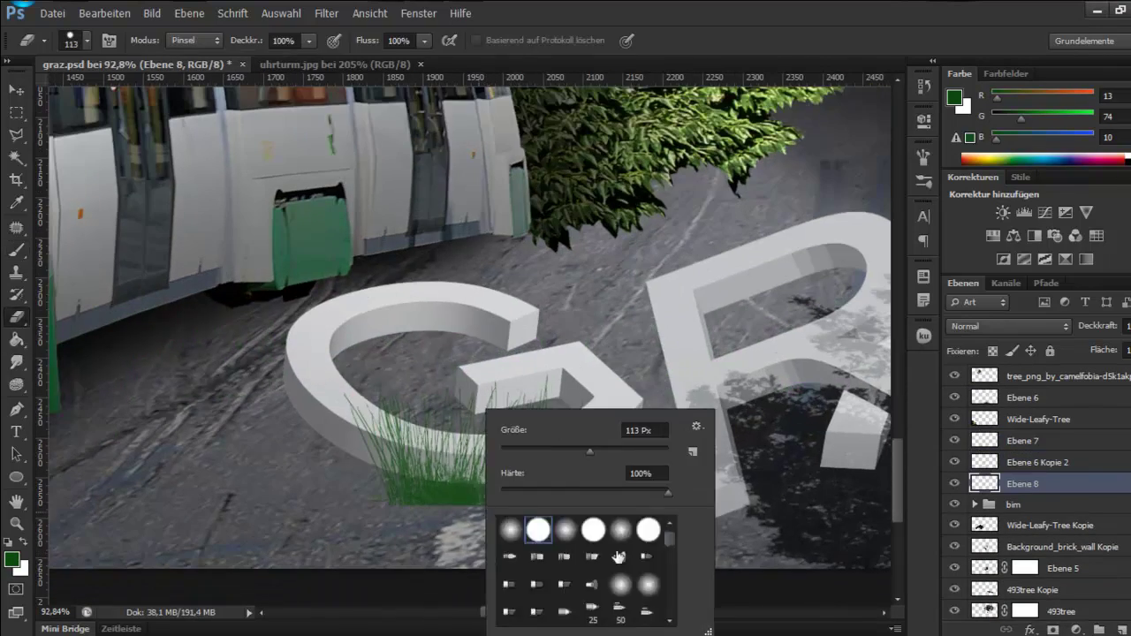
key(Return)
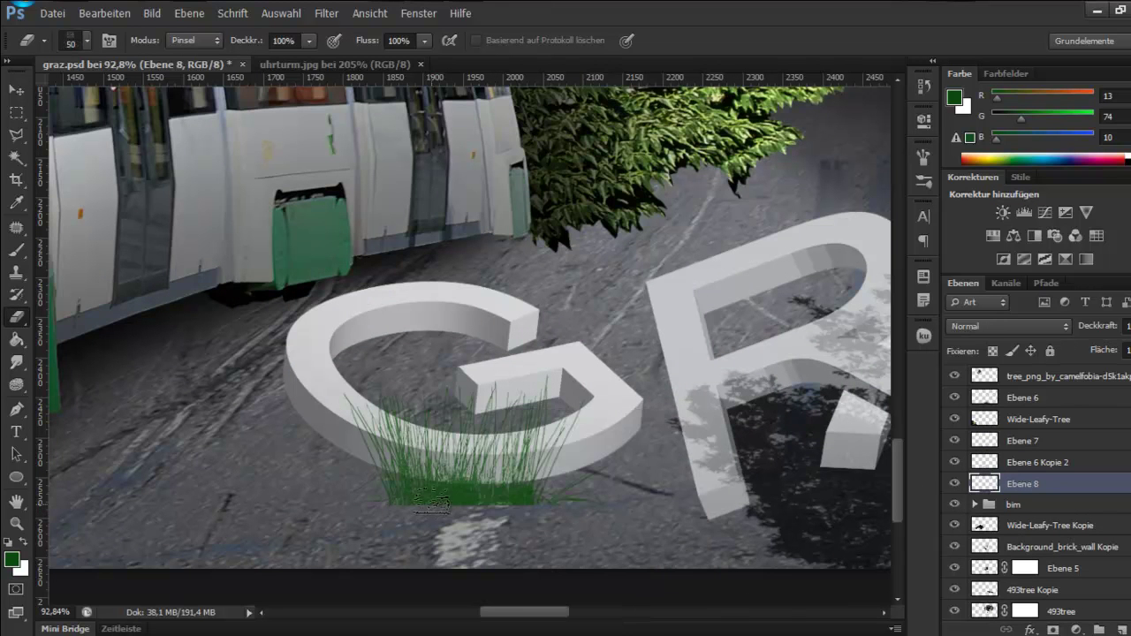
key(alt+bracketright)
click(1022, 440)
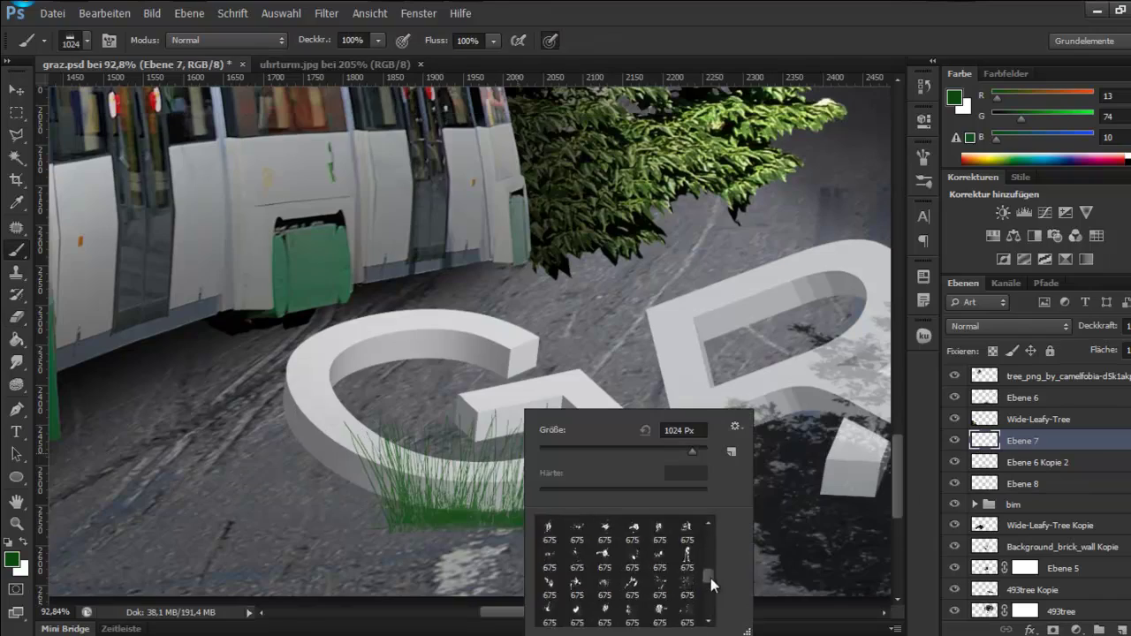
Step: Pick a grass brush and paint grass tufts along the base of the letter Z
click(604, 555)
key(Return)
scroll(795, 380, right, 10)
scroll(525, 270, up, 3)
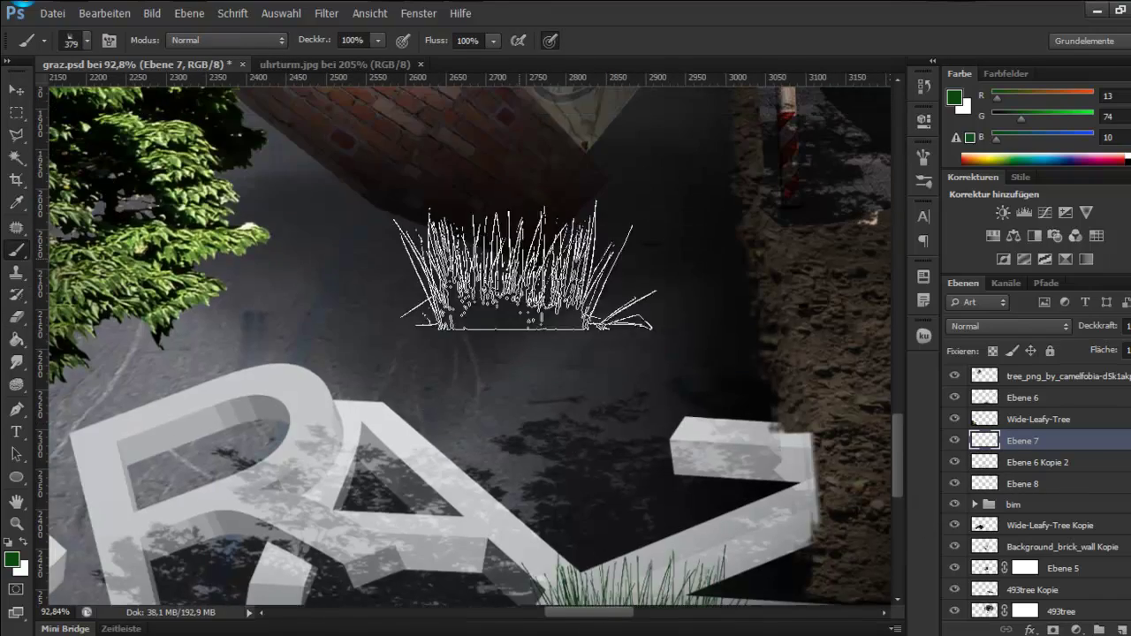
drag(482, 256, 575, 252)
scroll(530, 291, down, 5)
scroll(566, 371, up, 4)
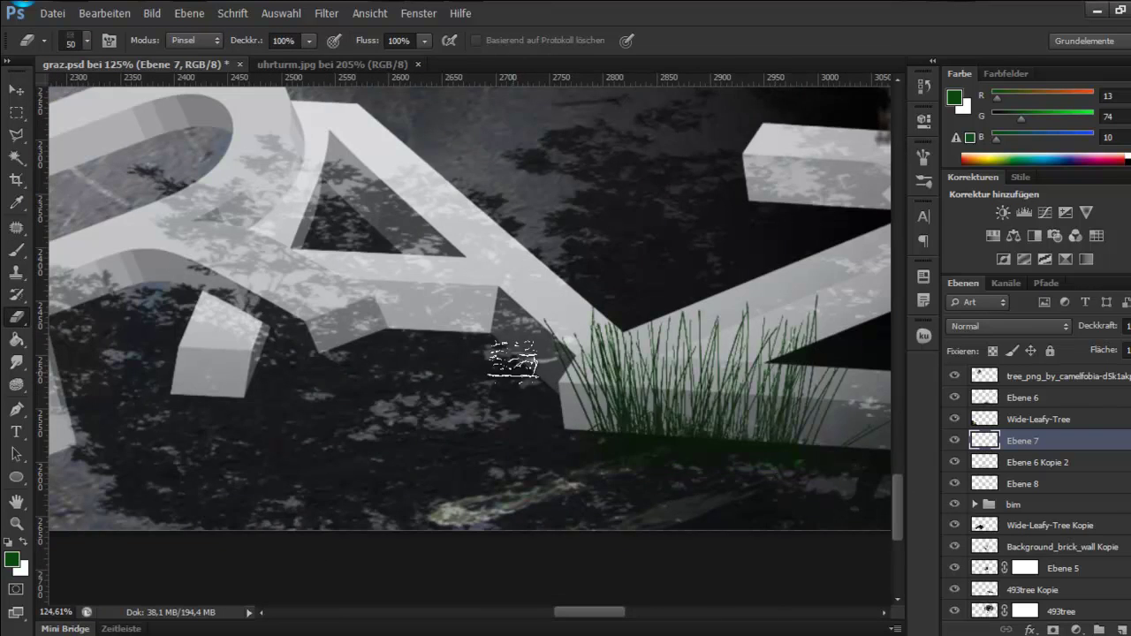
scroll(513, 360, up, 5)
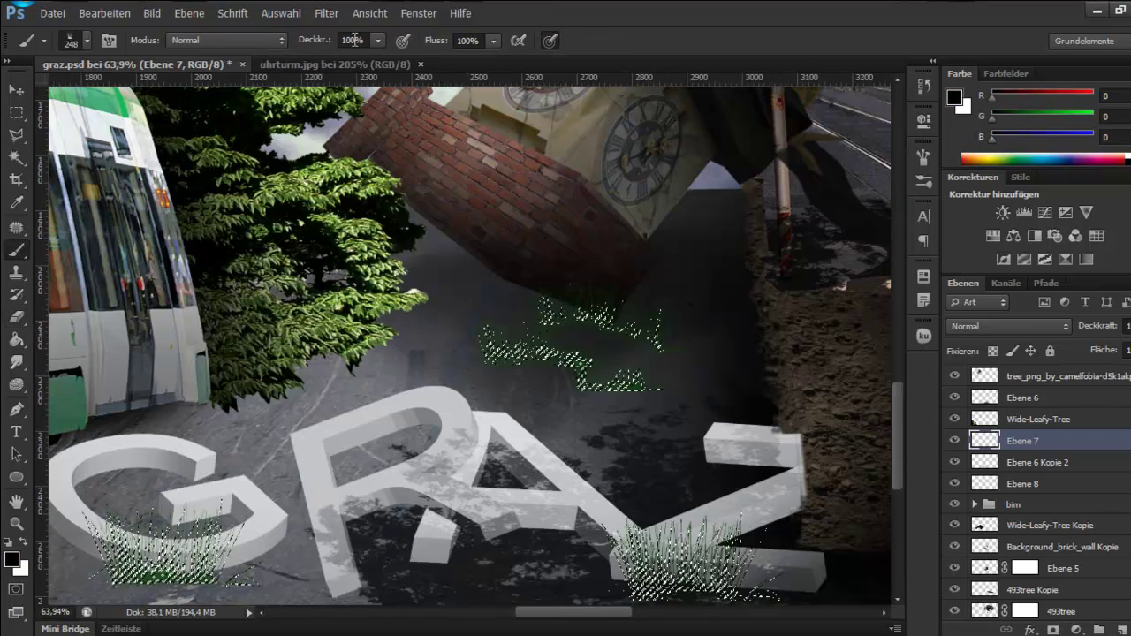
right_click(442, 270)
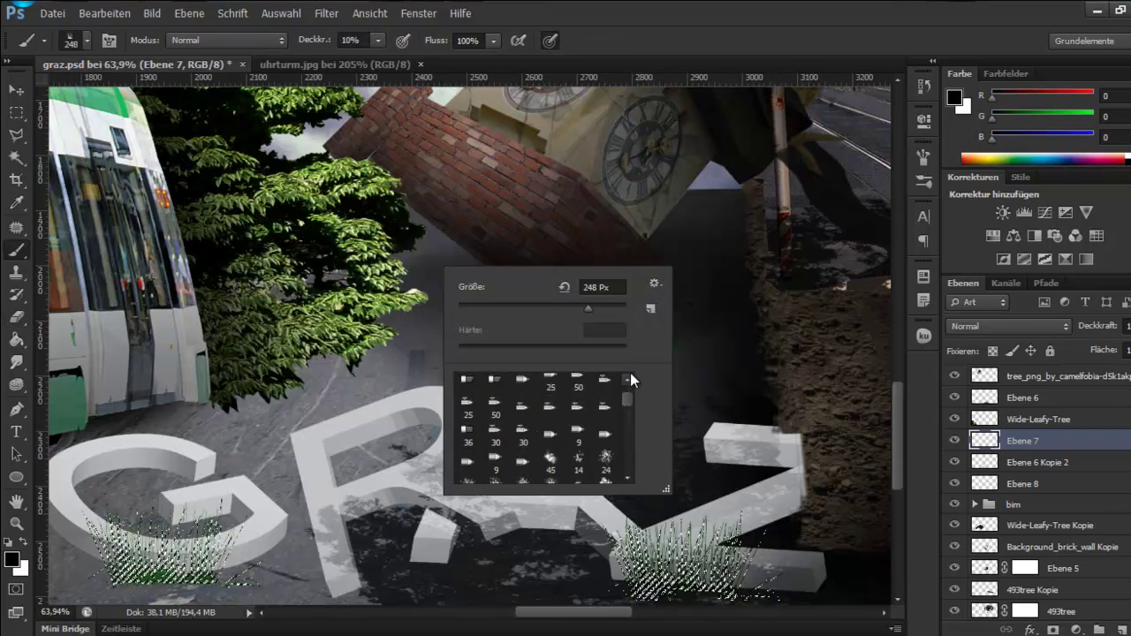
key(Escape)
scroll(669, 298, down, 3)
Step: Move, rotate and enlarge the tram onto the right-hand street tracks
scroll(588, 515, up, 1)
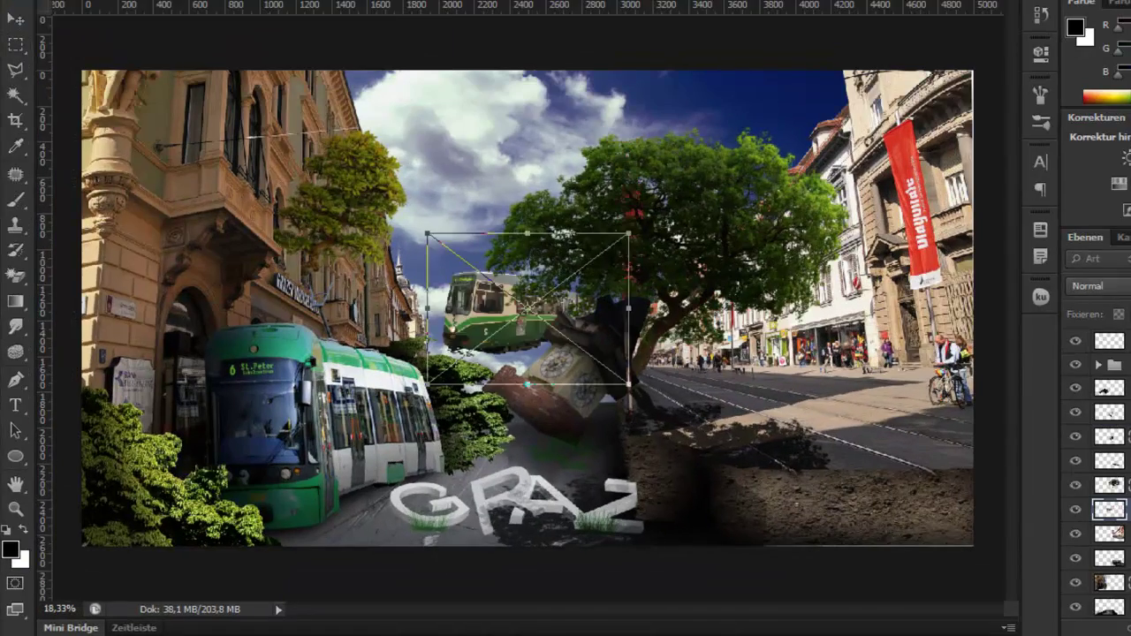
drag(540, 328, 800, 344)
scroll(801, 344, up, 3)
mouse_move(866, 319)
mouse_down()
mouse_move(809, 352)
mouse_move(813, 363)
mouse_up()
drag(565, 248, 570, 256)
mouse_move(895, 364)
mouse_down()
mouse_move(945, 353)
mouse_move(898, 366)
mouse_up()
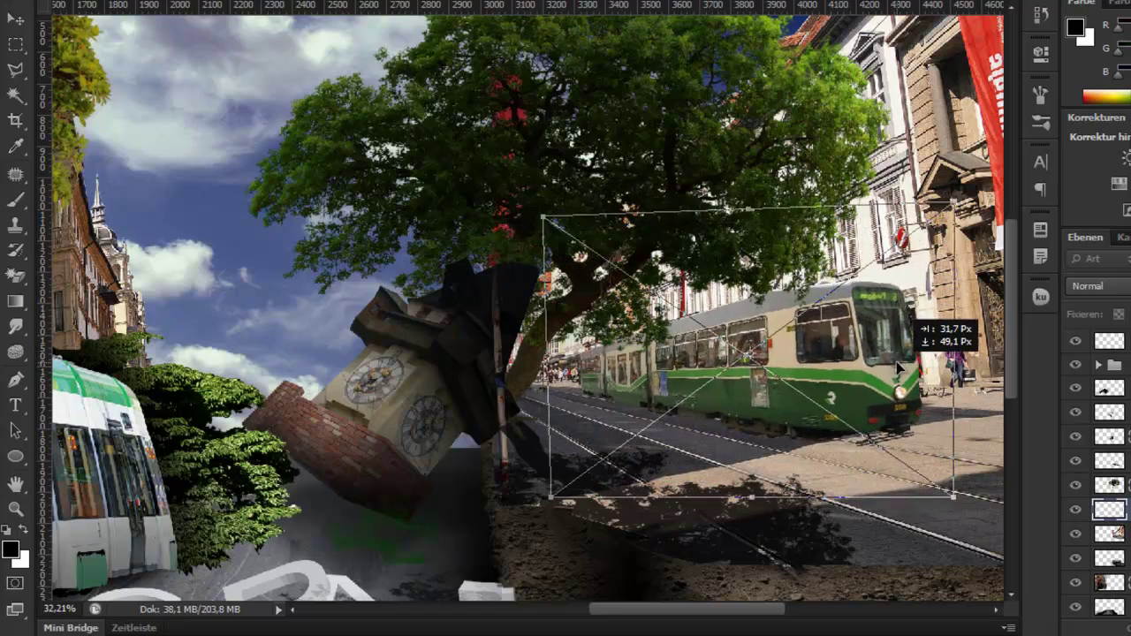
scroll(897, 365, up, 5)
key(Return)
Step: Lasso and delete part of the tram, dismissing the smart-object warning
key(l)
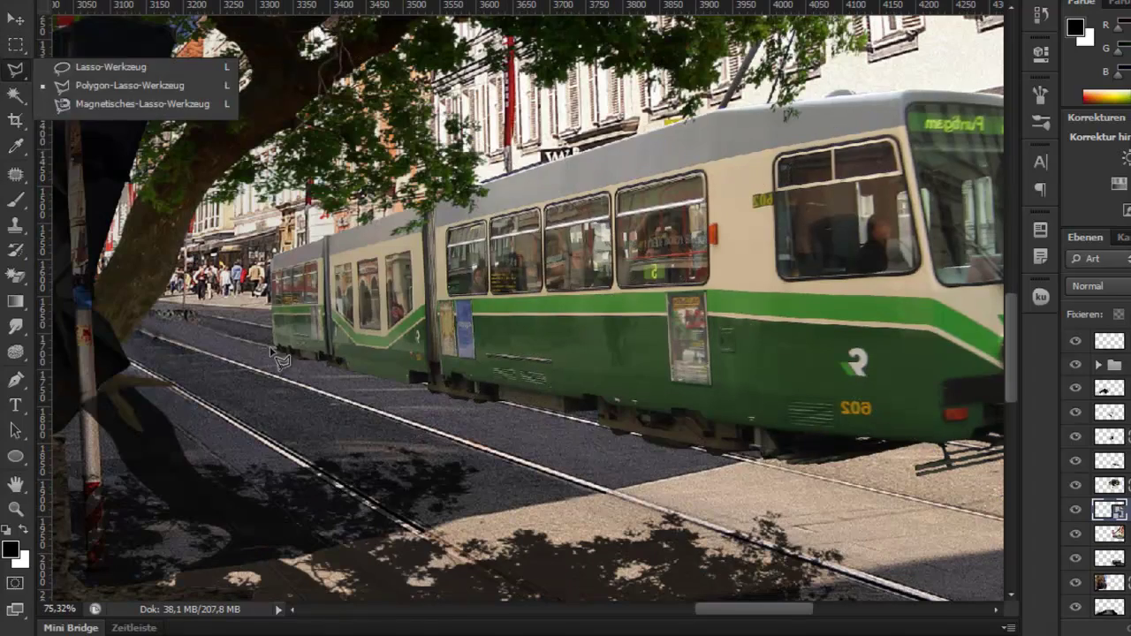
key(Delete)
key(Return)
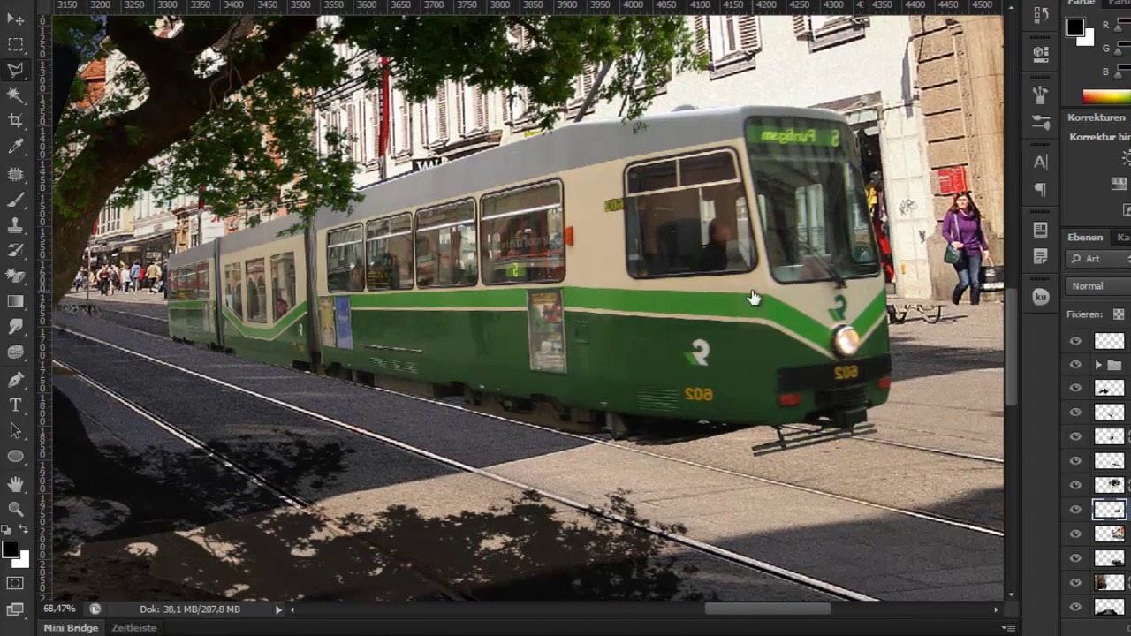
scroll(352, 387, down, 2)
Step: Darken the tram's lower part, undo it, then outline the tram with a selection
drag(253, 429, 619, 424)
scroll(265, 415, up, 3)
key(e)
key(ctrl+alt+z)
key(ctrl+alt+z)
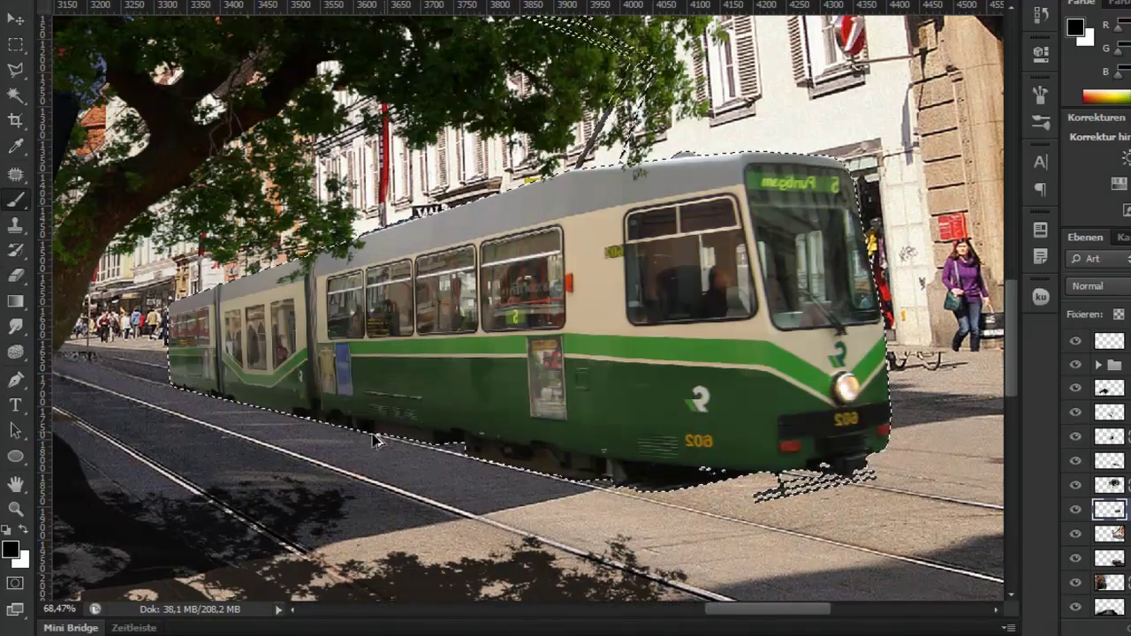
key(b)
scroll(740, 535, down, 1)
drag(16, 69, 97, 89)
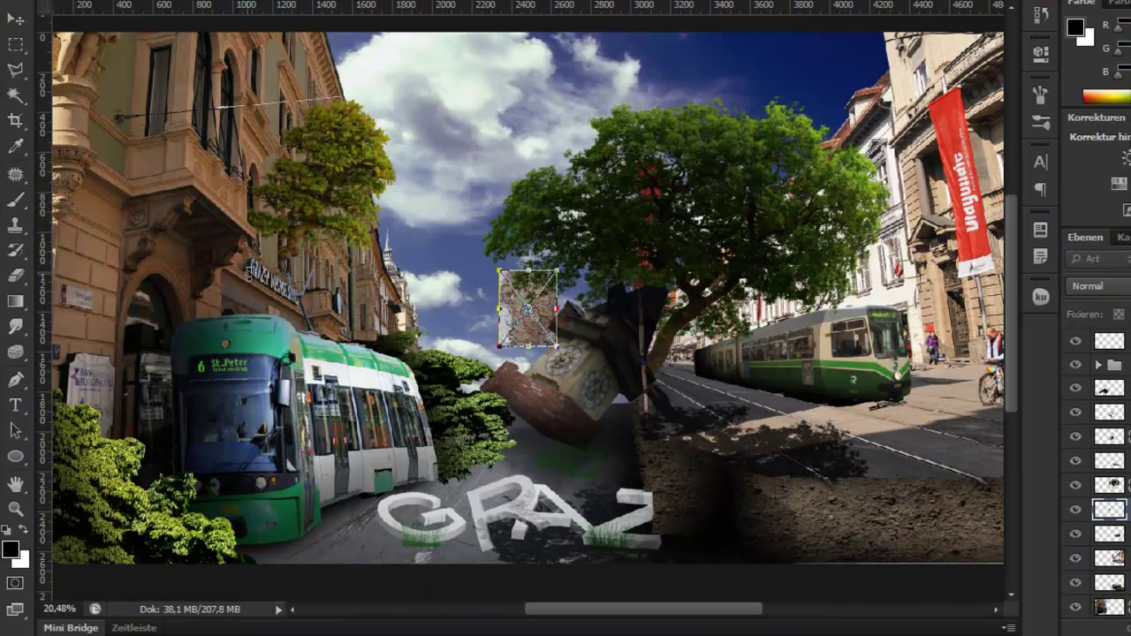
Step: Position and enlarge the crack texture, trying Negativ multiplizieren and Weiches Licht blending
drag(537, 325, 97, 461)
mouse_move(120, 400)
mouse_down()
mouse_move(252, 291)
mouse_move(255, 505)
mouse_up()
click(1098, 286)
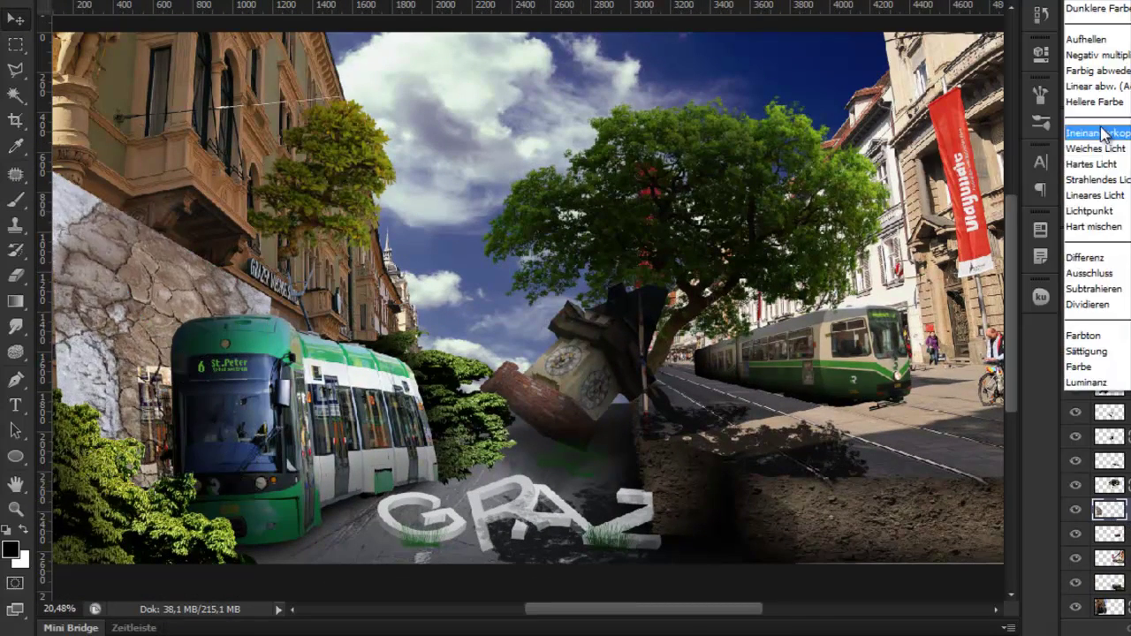
click(1115, 62)
click(1099, 286)
click(1118, 152)
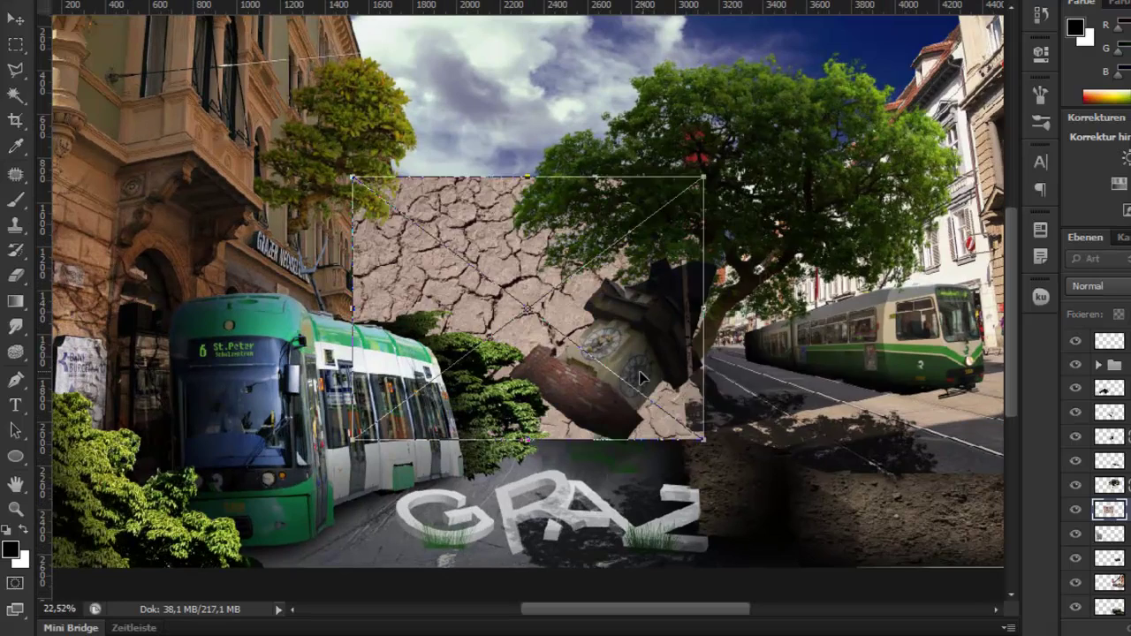
Step: Distort the crack texture into the right-hand street's perspective
drag(640, 378, 820, 377)
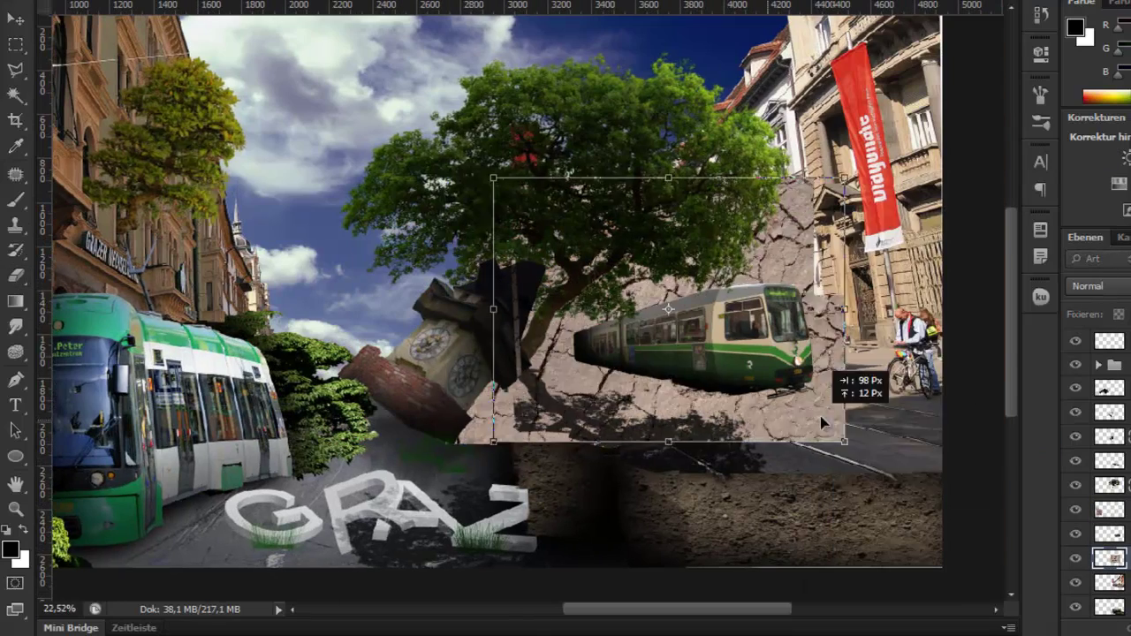
drag(566, 318, 487, 334)
drag(789, 311, 963, 318)
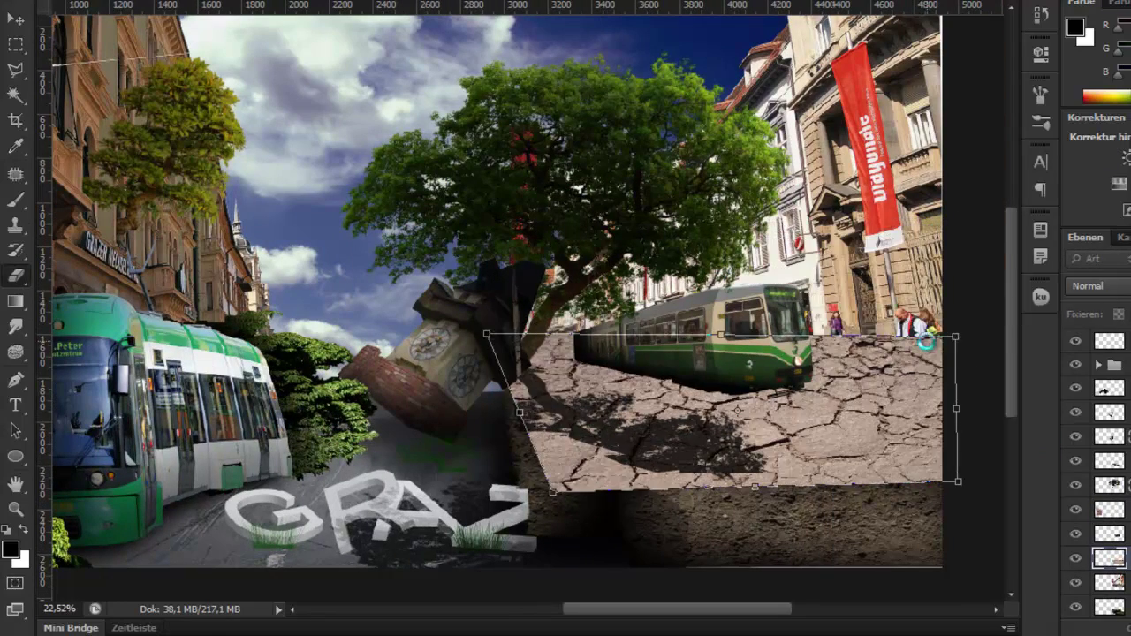
key(Return)
Step: Lower the crack texture's Lightness with Hue/Saturation
key(ctrl+u)
drag(695, 239, 674, 239)
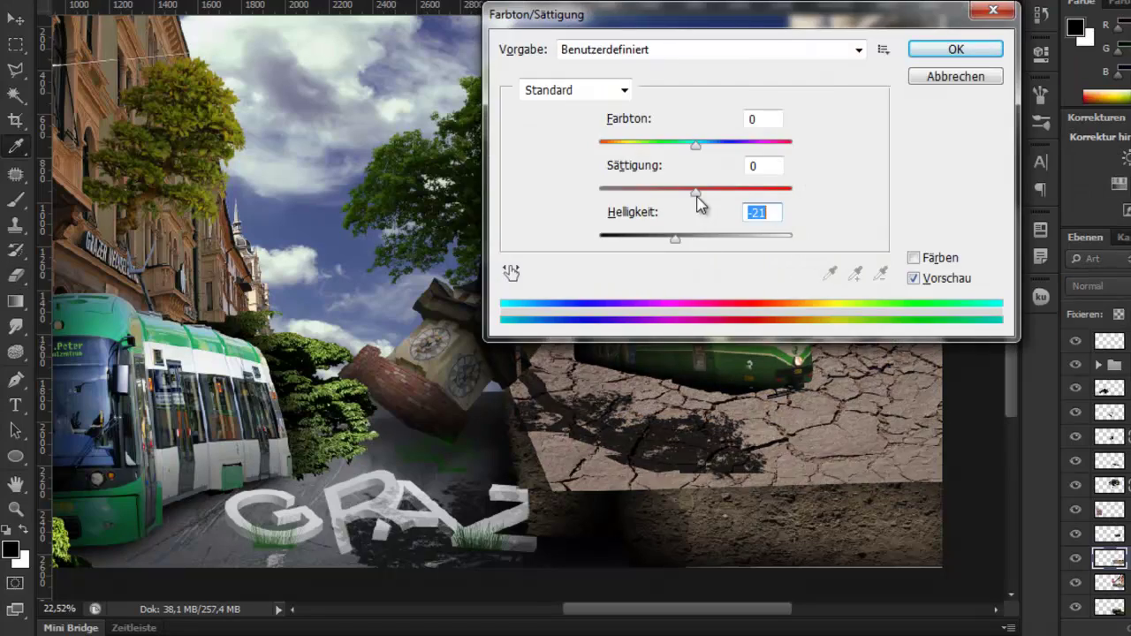
key(Return)
click(1095, 286)
click(1093, 157)
Step: Apply Threshold to the cracks and set the layer to Multiply
click(207, 8)
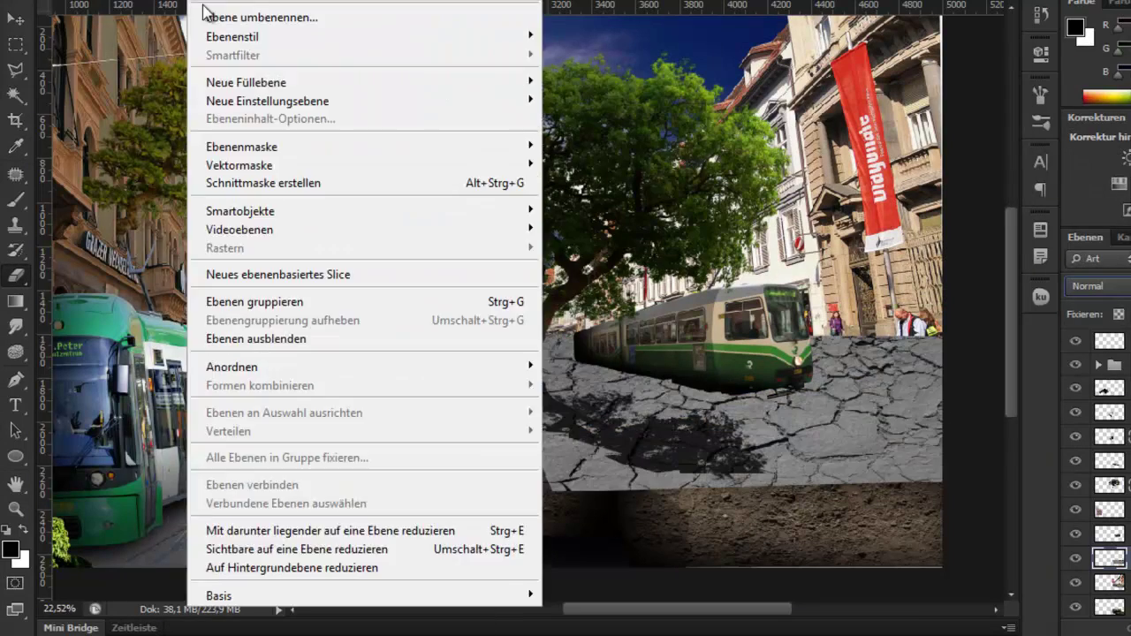
key(Return)
click(1095, 285)
click(1057, 362)
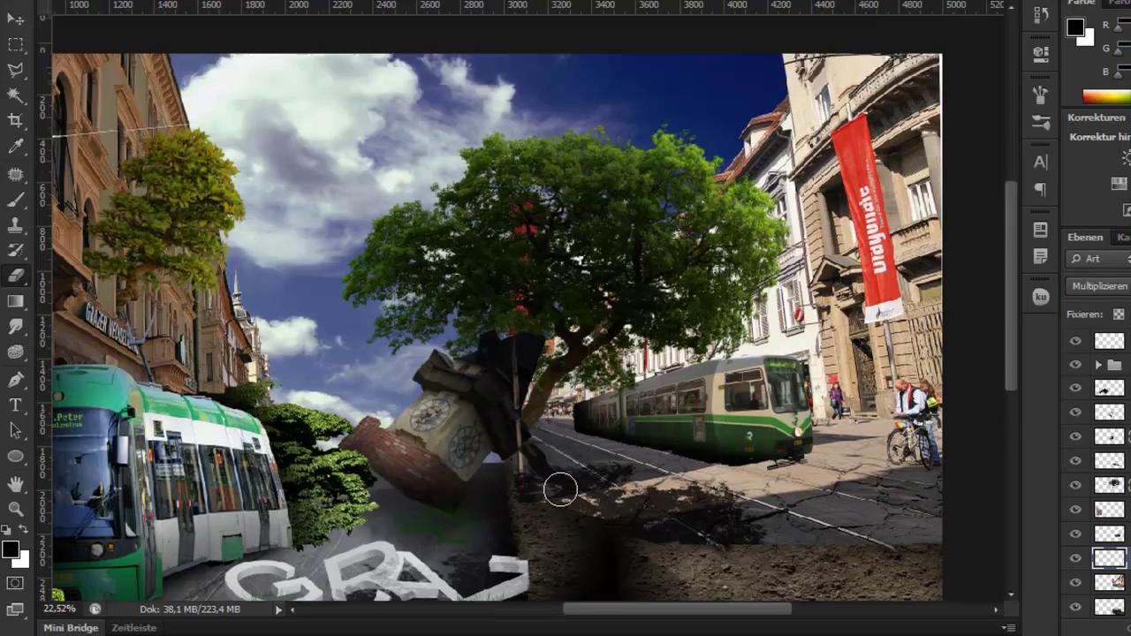
scroll(560, 489, up, 2)
ctrl+click(566, 499)
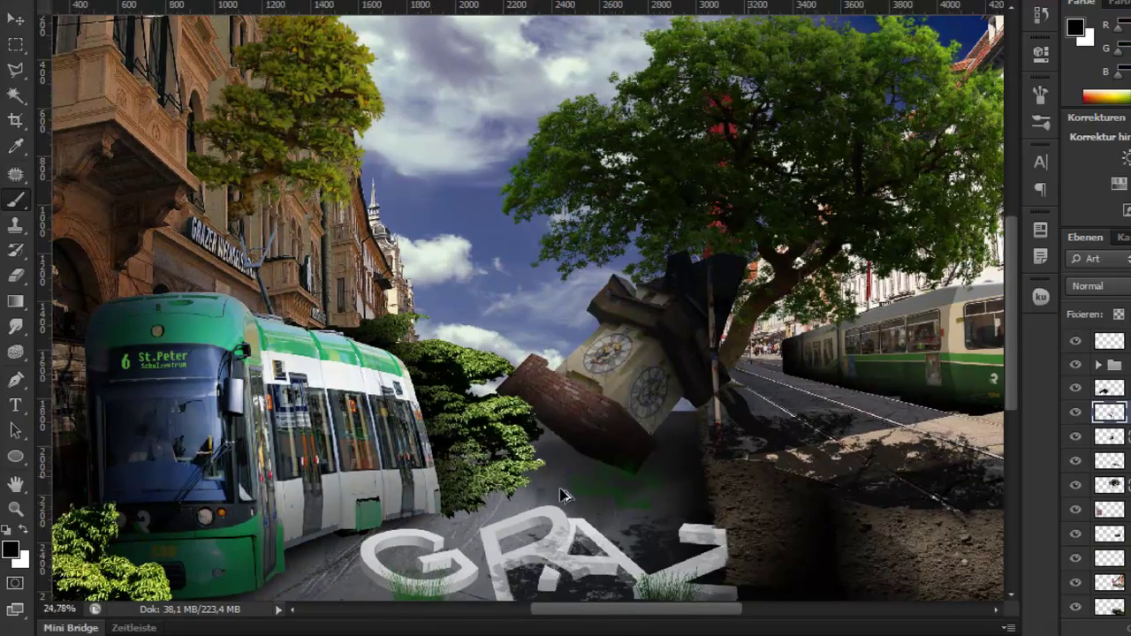
Step: Zoom in on the woman beside the tram and clone wall texture over her
scroll(559, 490, right, 10)
scroll(559, 486, up, 1)
scroll(559, 491, up, 3)
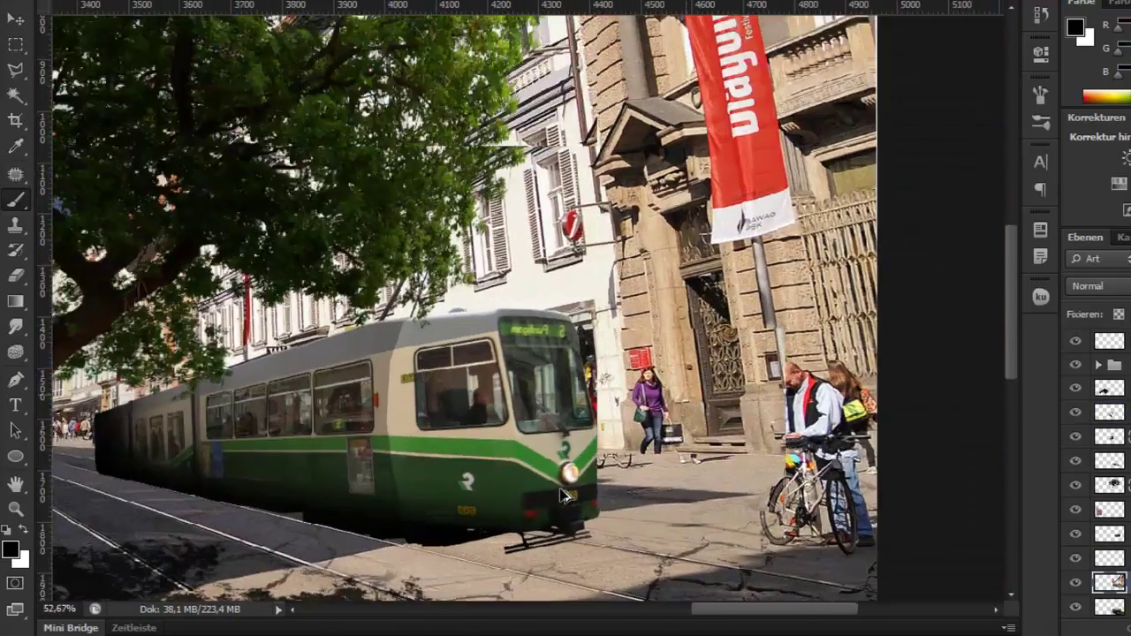
scroll(559, 490, up, 3)
key(j)
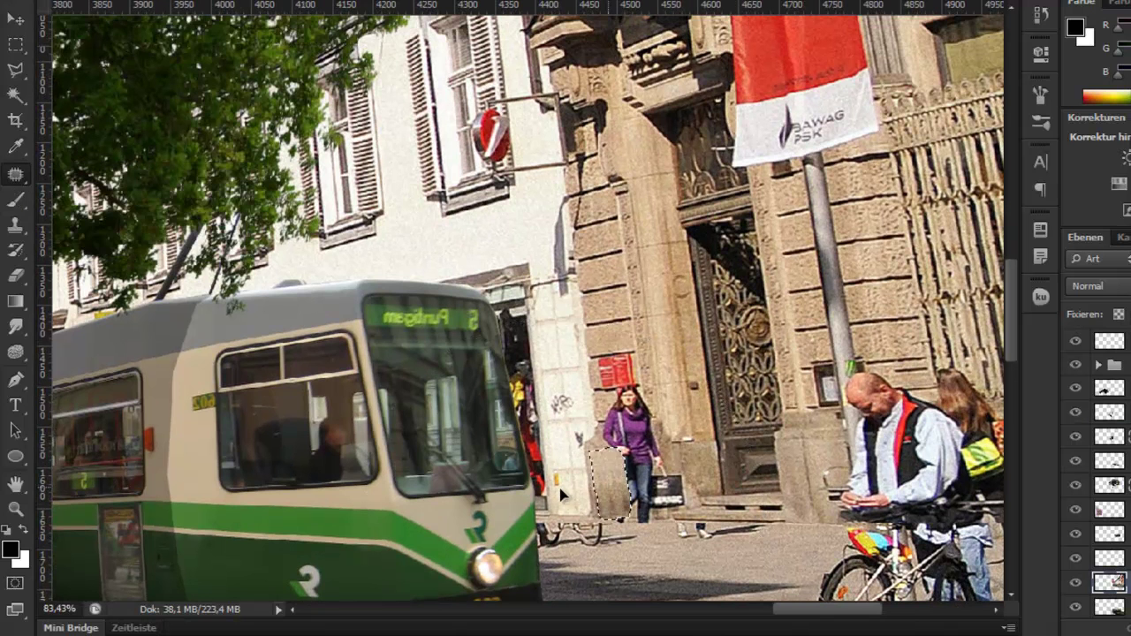
key(s)
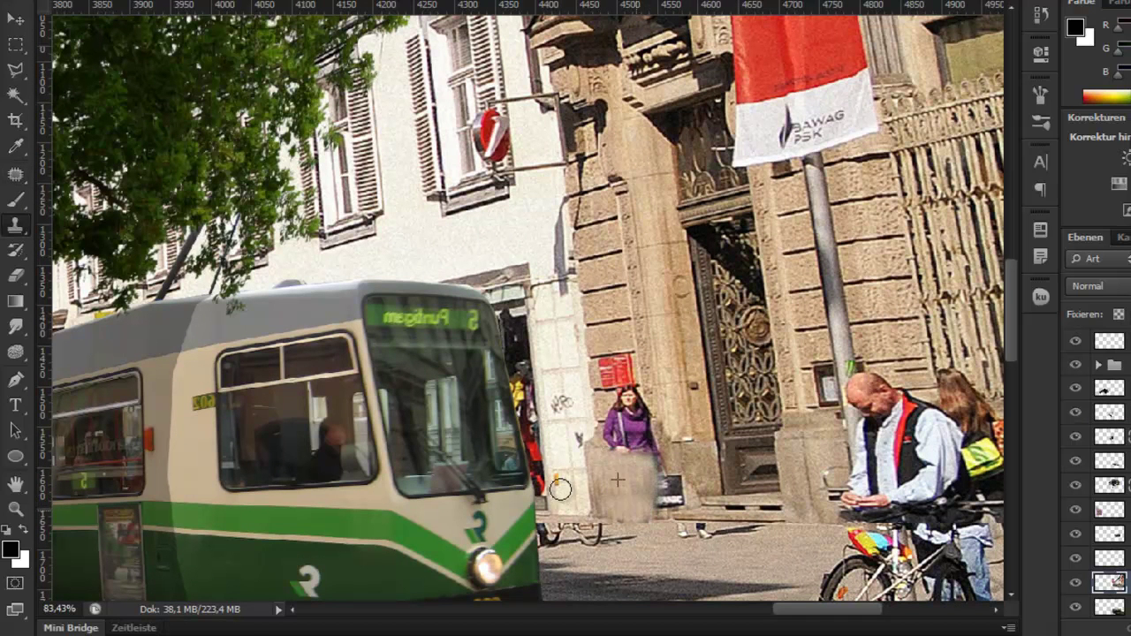
scroll(561, 488, up, 2)
key(l)
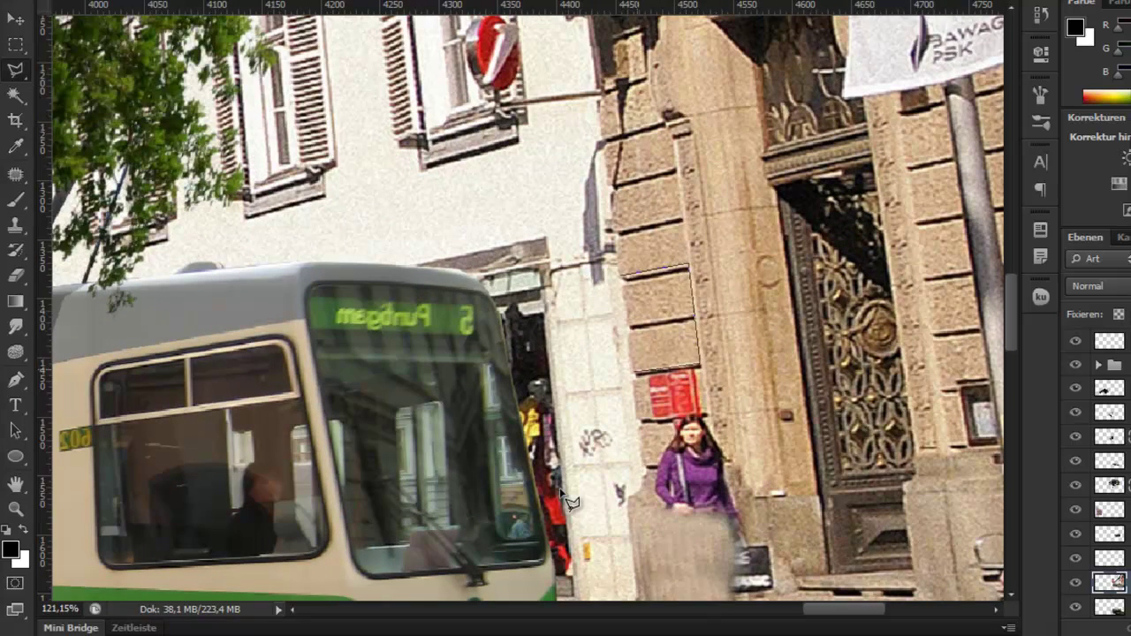
Step: Erase her remaining figure and paint over it with the sampled beige wall colour
key(e)
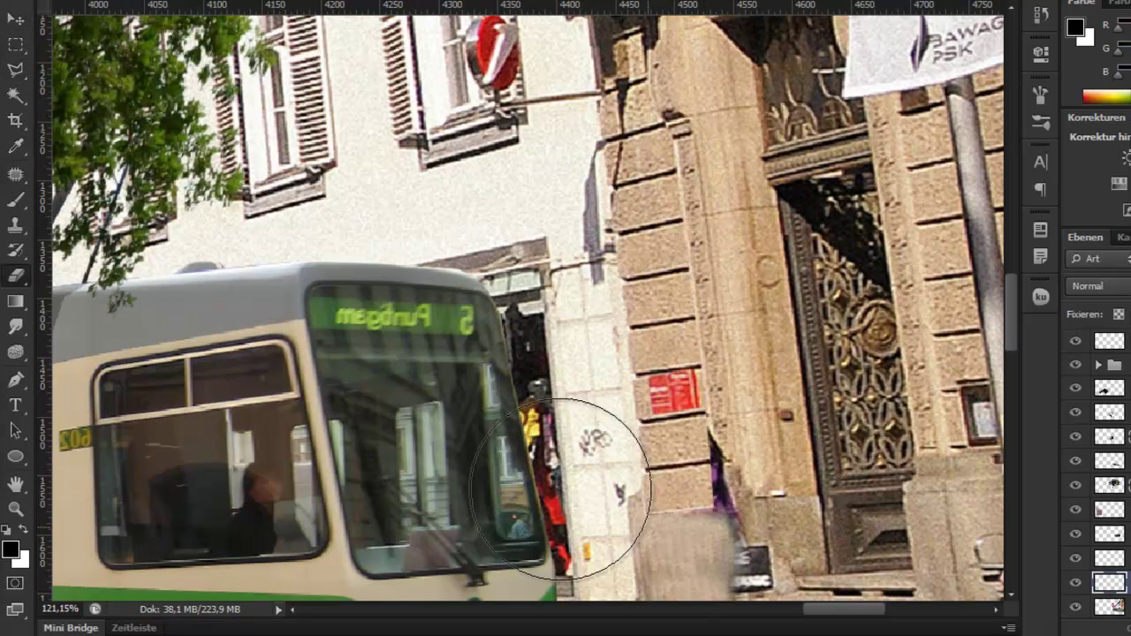
scroll(557, 489, down, 1)
key(b)
alt+click(565, 488)
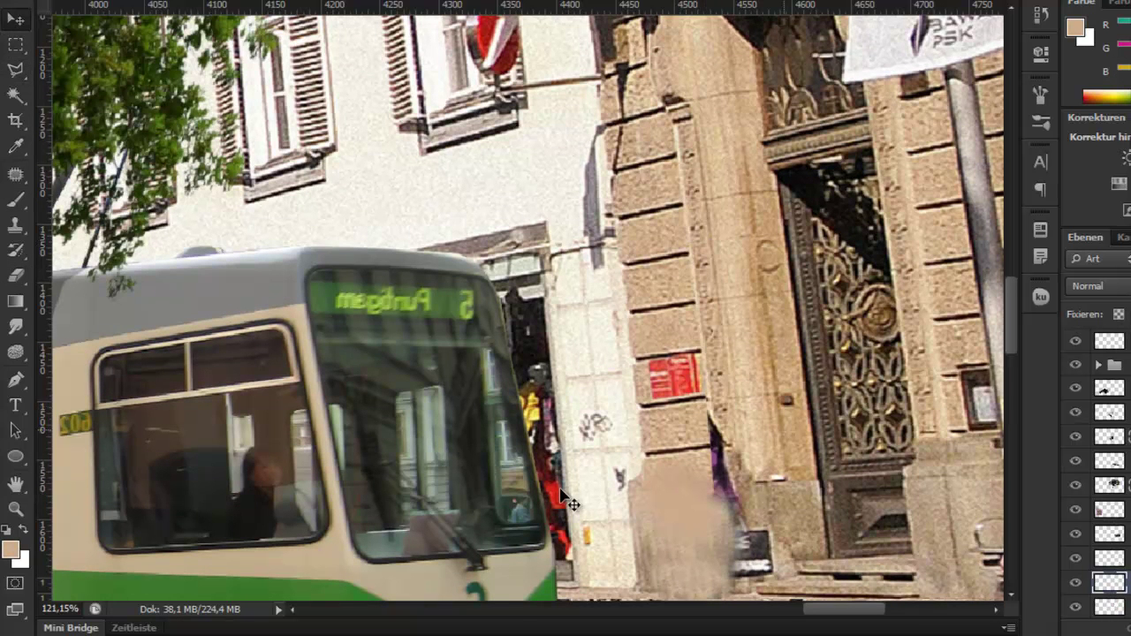
scroll(560, 490, down, 3)
key(l)
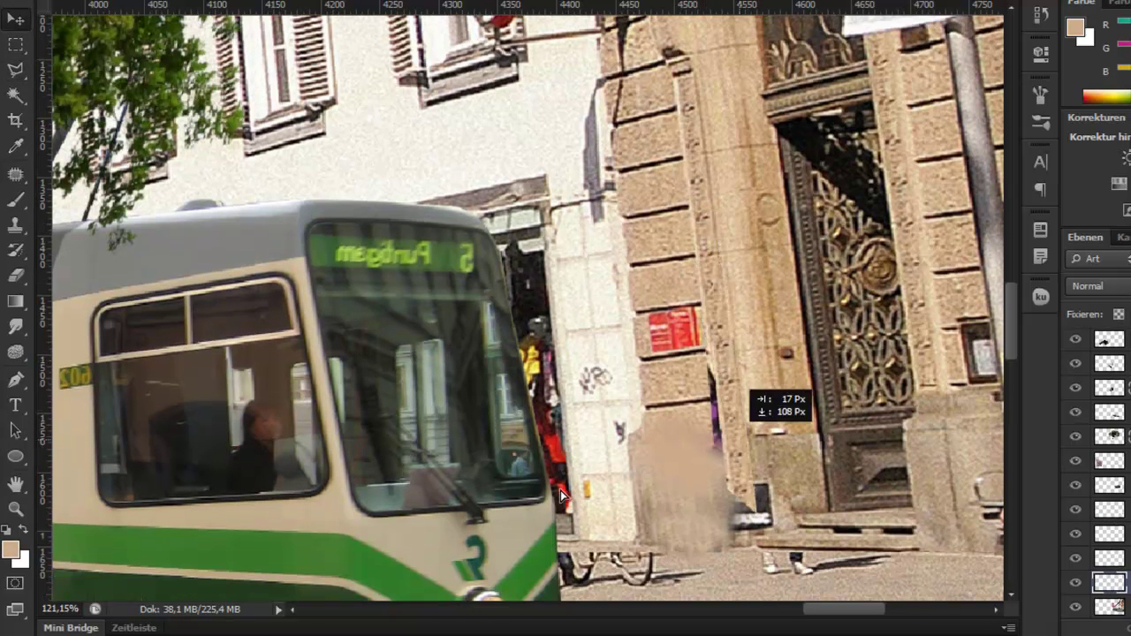
scroll(561, 490, up, 1)
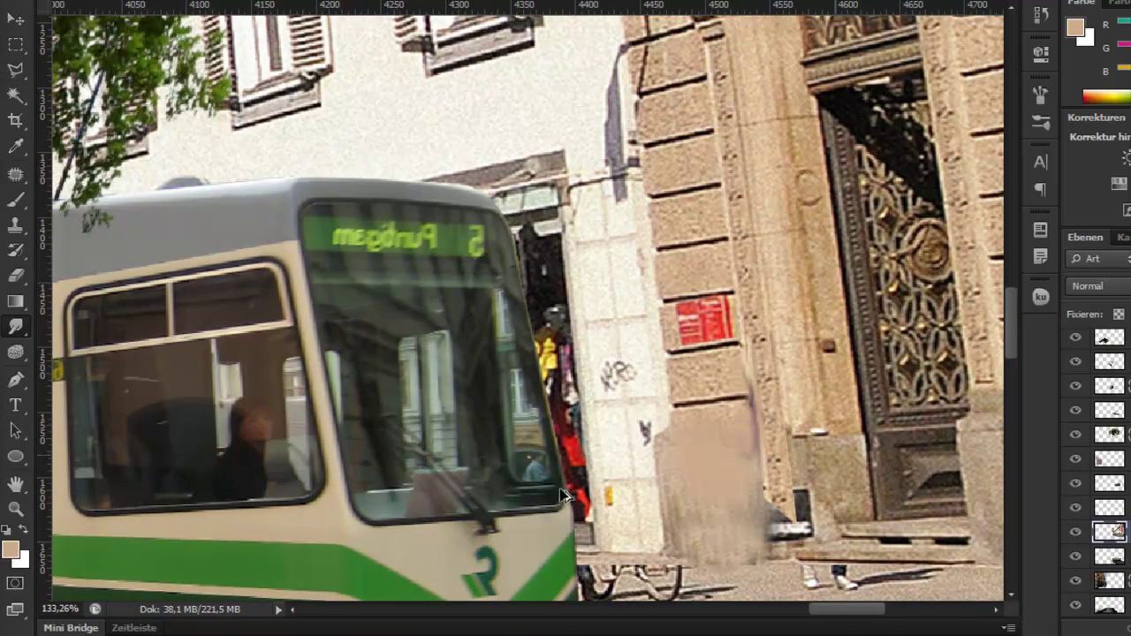
scroll(560, 493, up, 7)
scroll(560, 493, up, 2)
scroll(560, 493, down, 15)
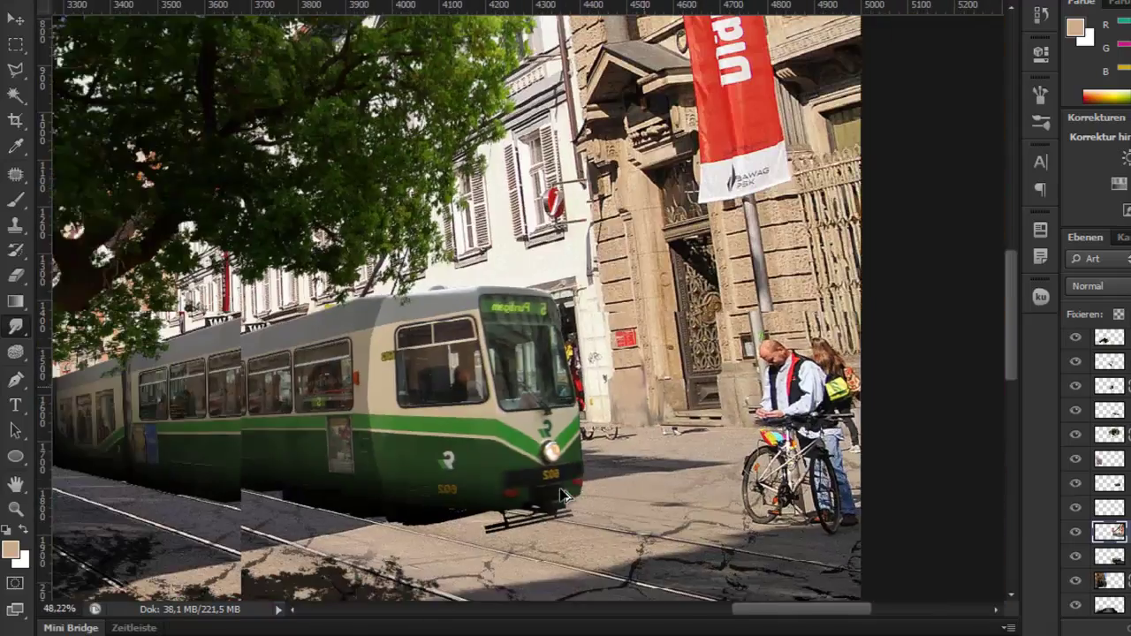
Step: Paste the small round tree and scale it down to street size
key(ctrl+v)
drag(560, 487, 560, 491)
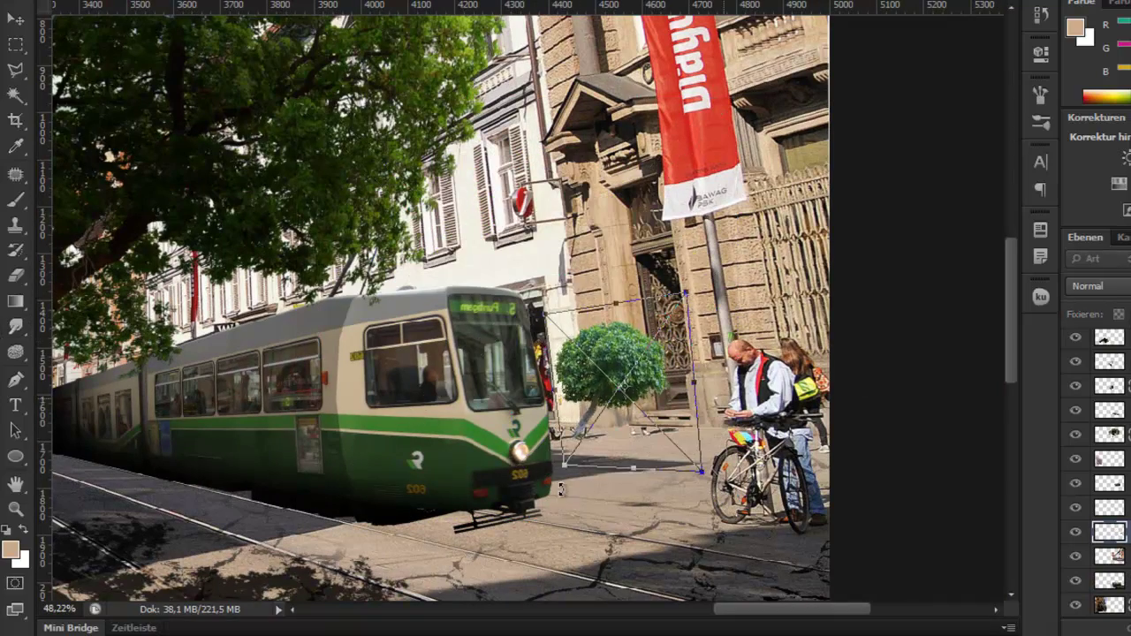
key(Return)
scroll(560, 490, up, 1)
scroll(560, 490, up, 1)
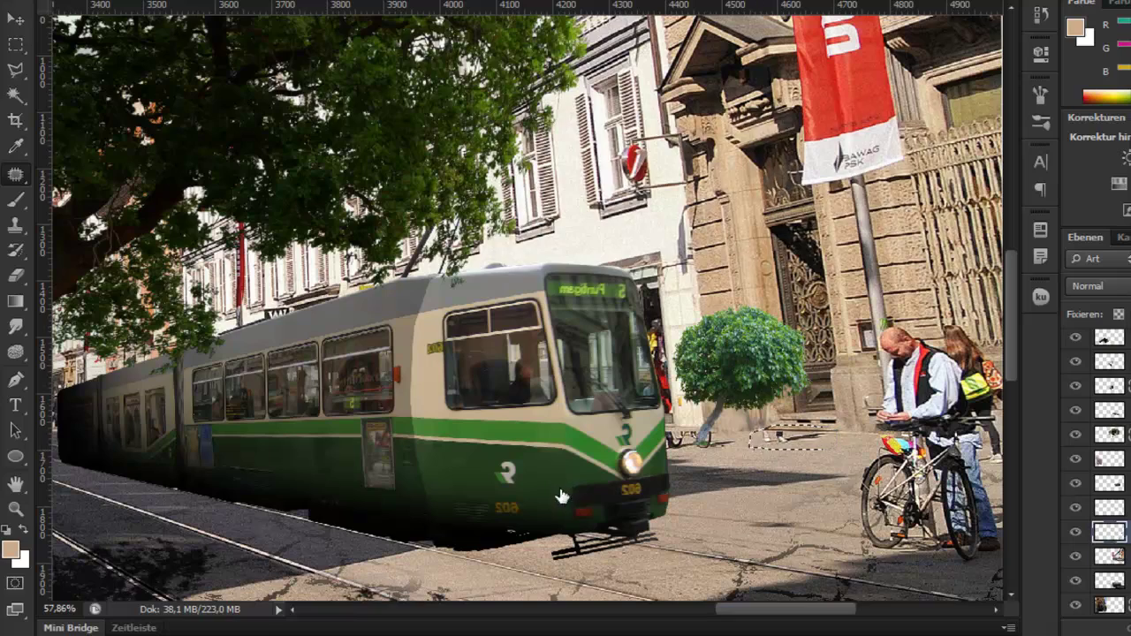
scroll(828, 438, up, 1)
scroll(828, 438, up, 1)
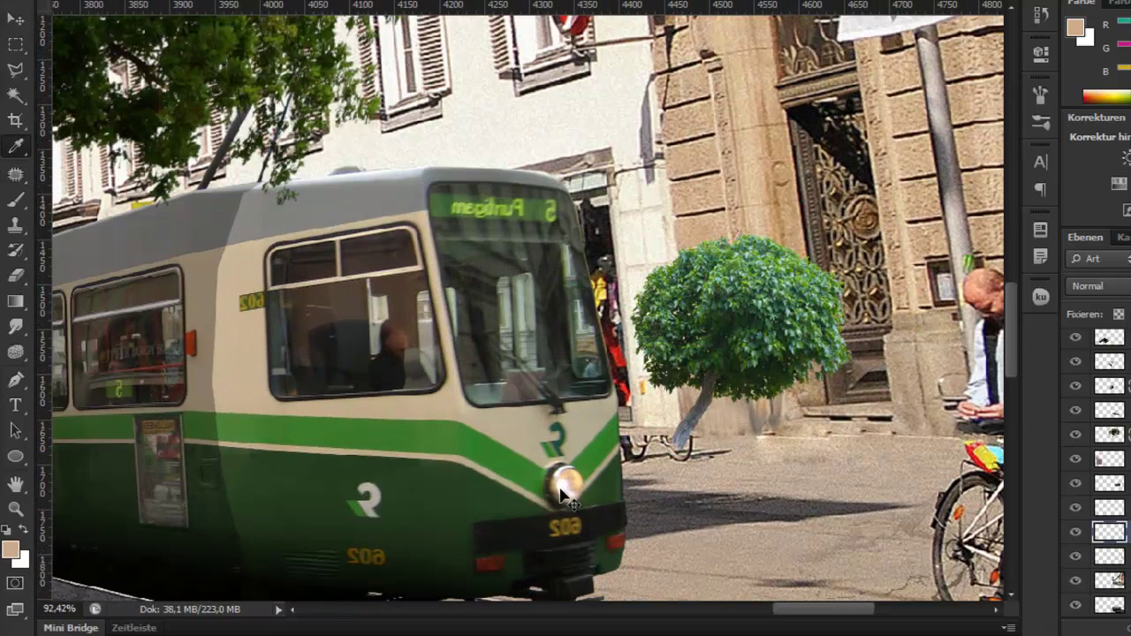
Step: Flip the tree's shadow copy horizontally, deselect, and reset colours to black
right_click(870, 132)
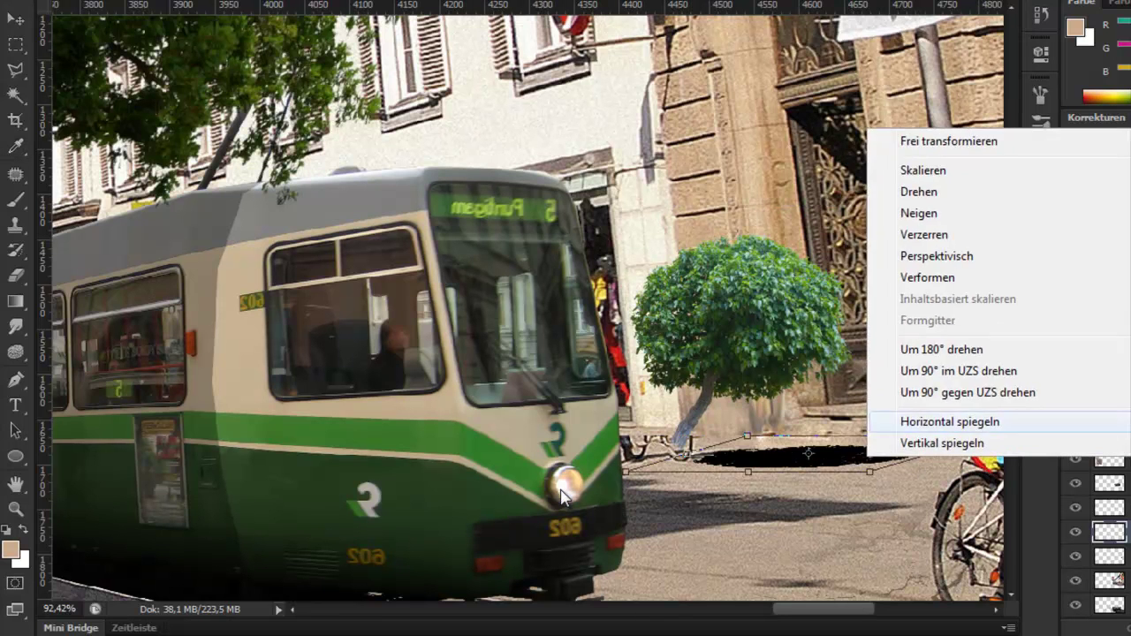
click(950, 421)
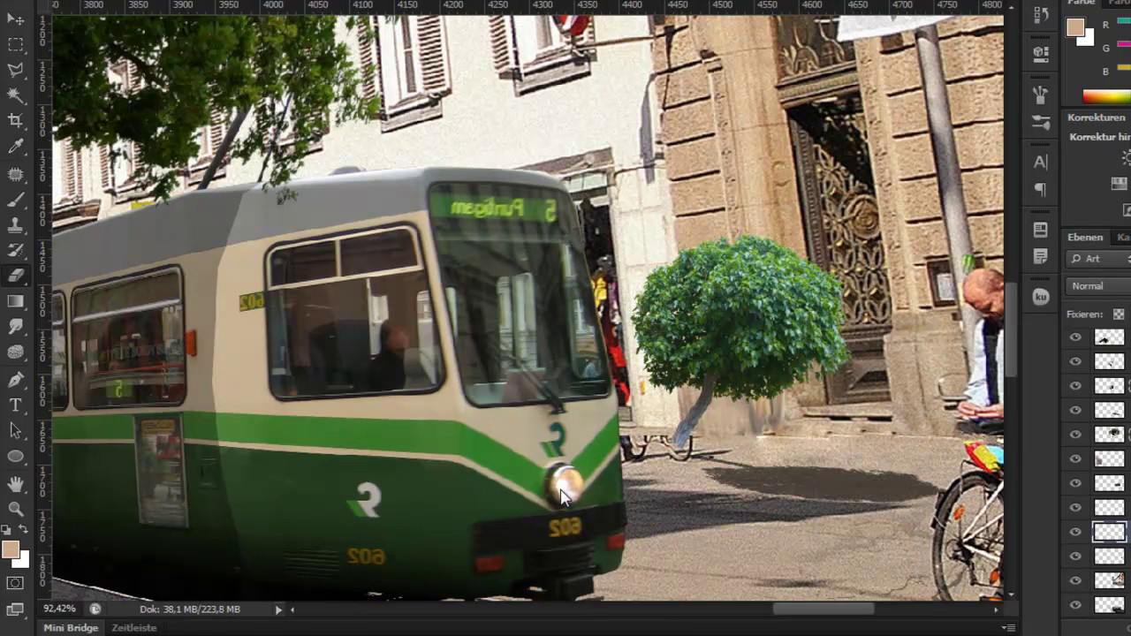
key(b)
key(ctrl+d)
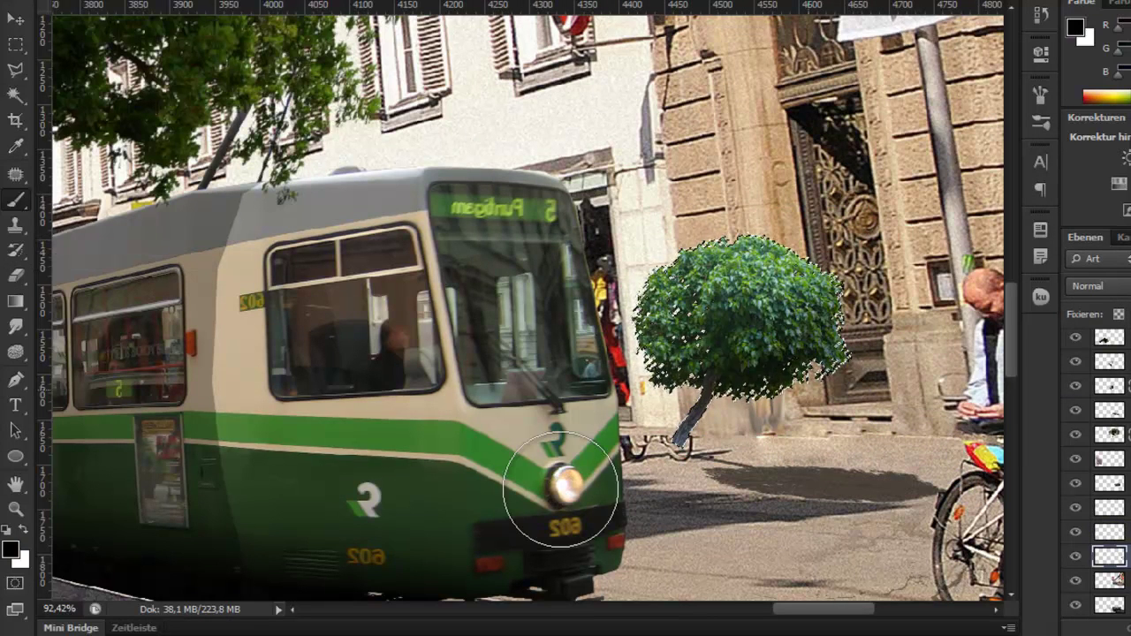
key(d)
scroll(562, 495, down, 1)
scroll(562, 495, down, 3)
scroll(562, 495, down, 2)
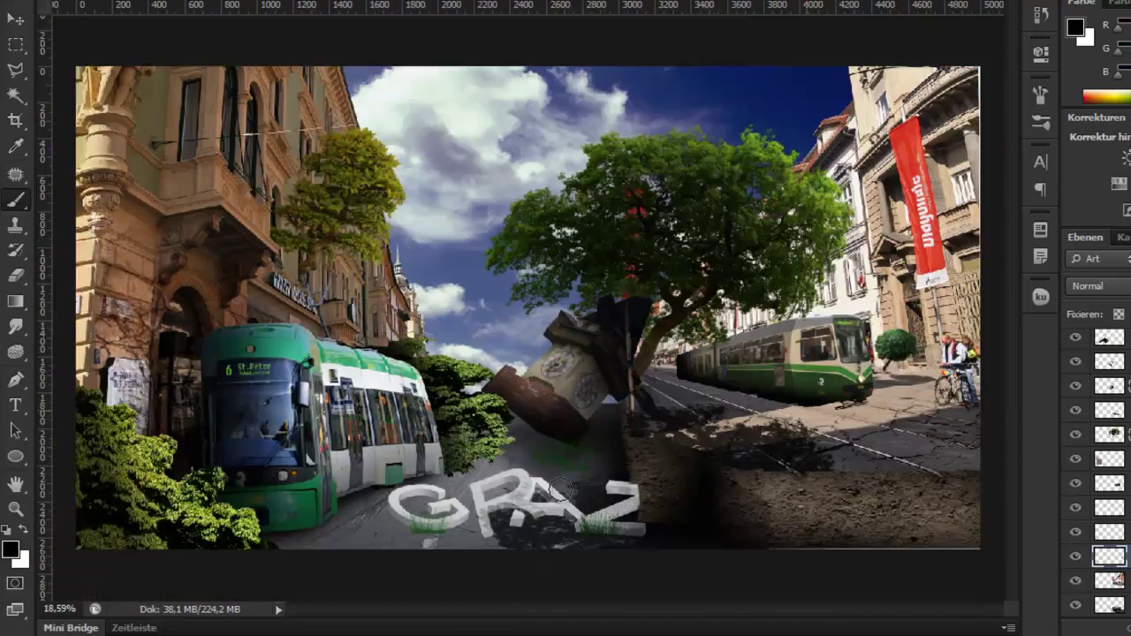
scroll(563, 488, up, 4)
Step: Sample a dark colour from the street with the Eyedropper
scroll(566, 481, up, 4)
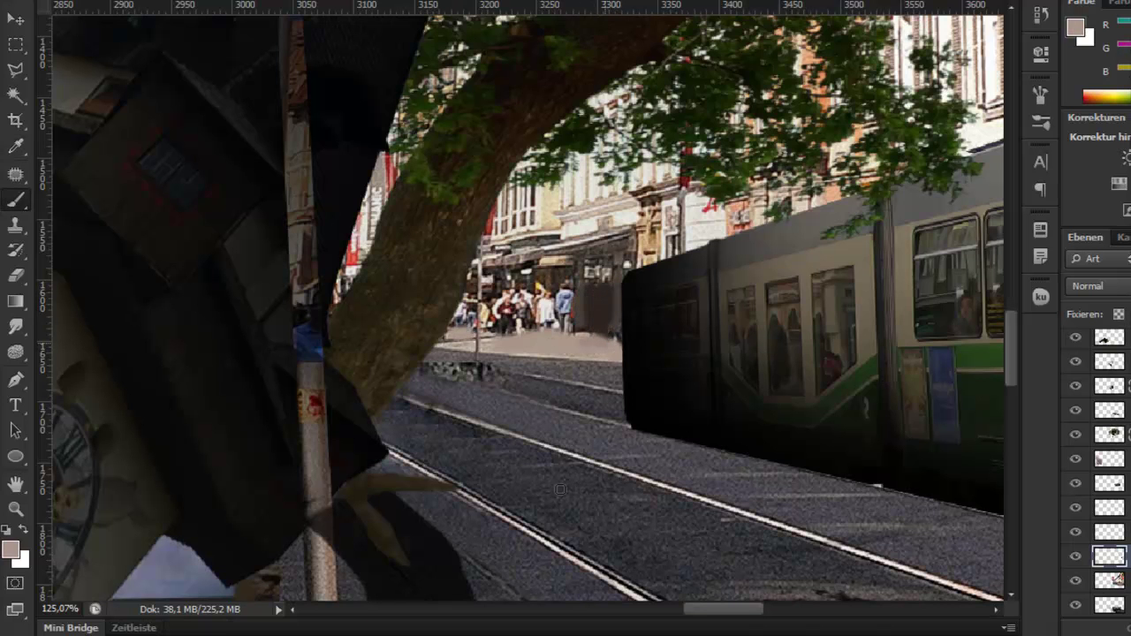
scroll(560, 489, up, 1)
alt+click(567, 481)
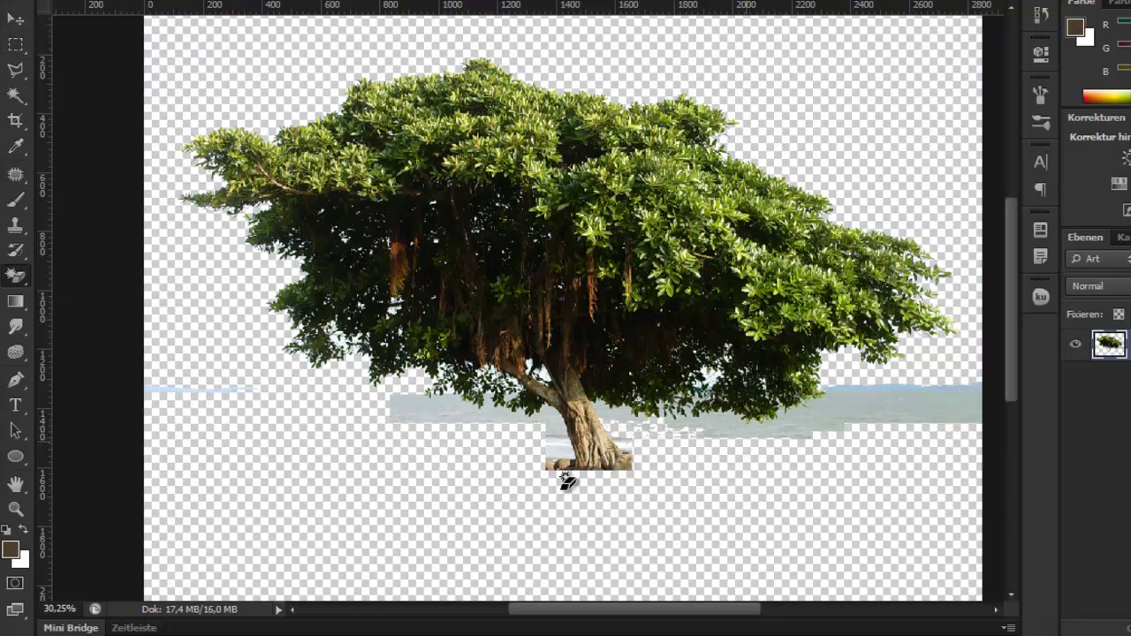
Step: Erase the leftover light sky remnants around the seaside tree with a large soft eraser and Magic Eraser
right_click(560, 491)
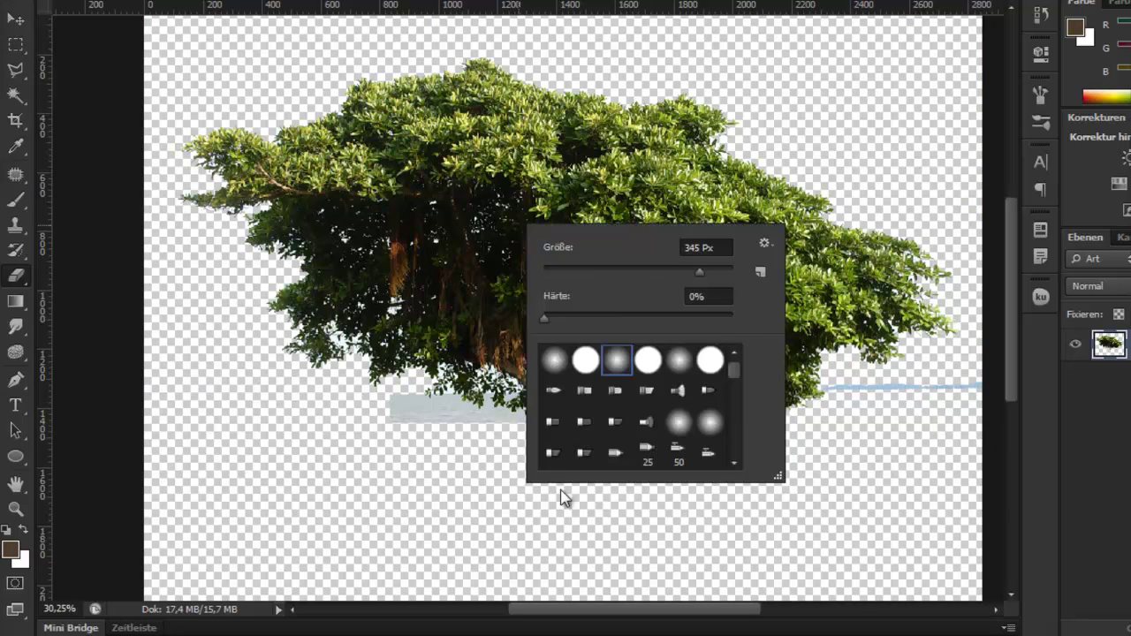
key(Escape)
scroll(560, 490, up, 2)
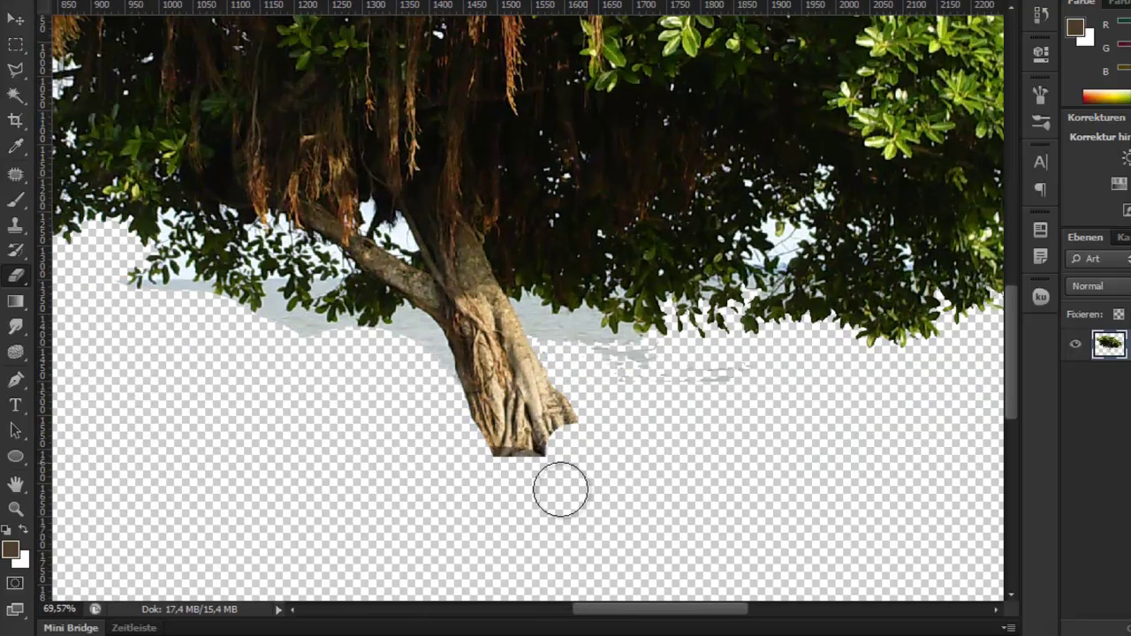
key(shift+e)
key(shift+e)
click(561, 487)
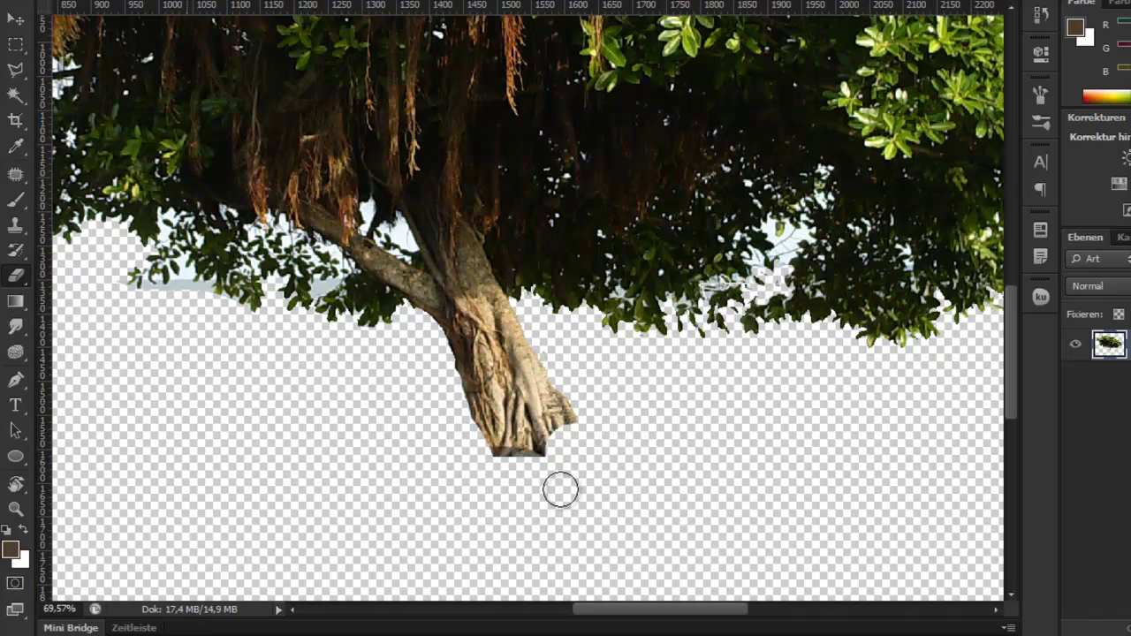
key(shift+e)
scroll(560, 491, down, 3)
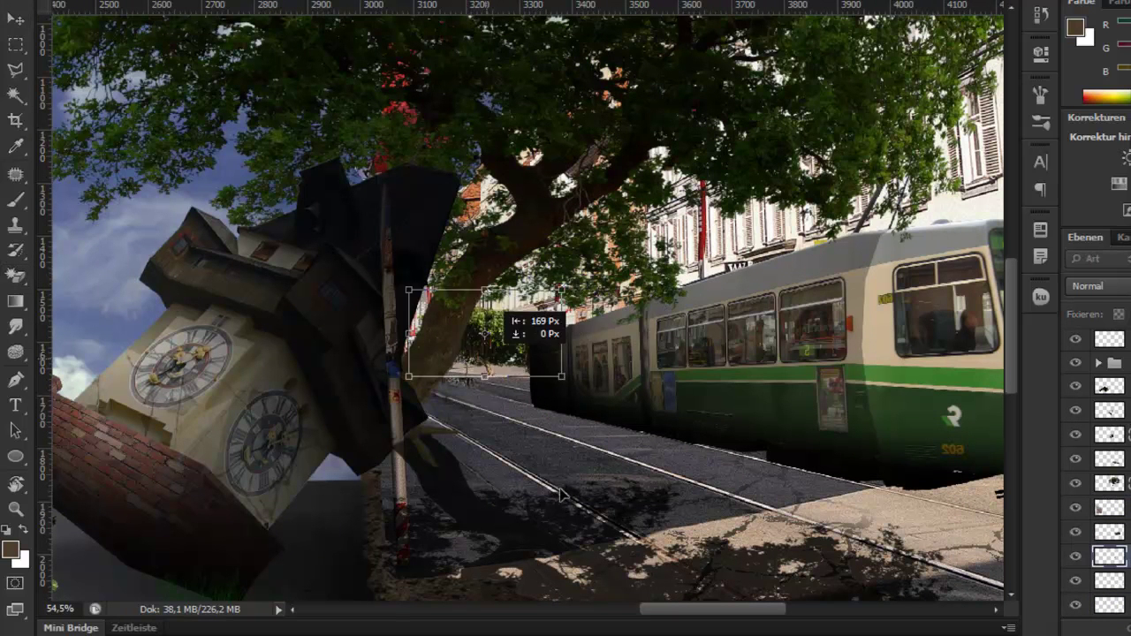
Step: Commit the small distant tree's placement down the street behind the clock tower and tram
key(Return)
scroll(560, 495, down, 1)
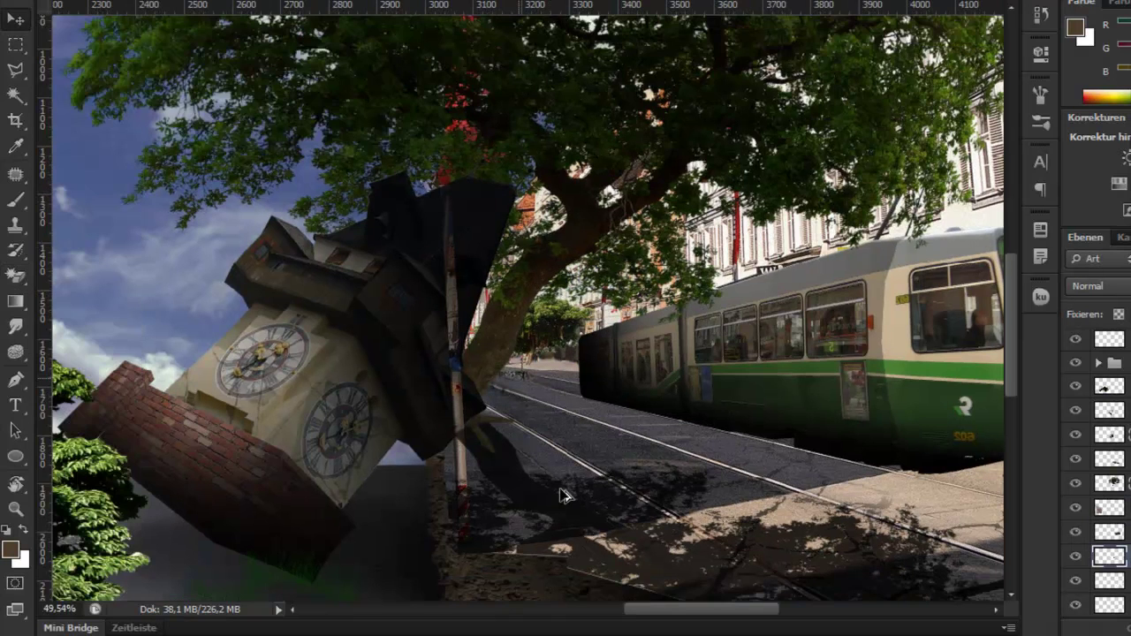